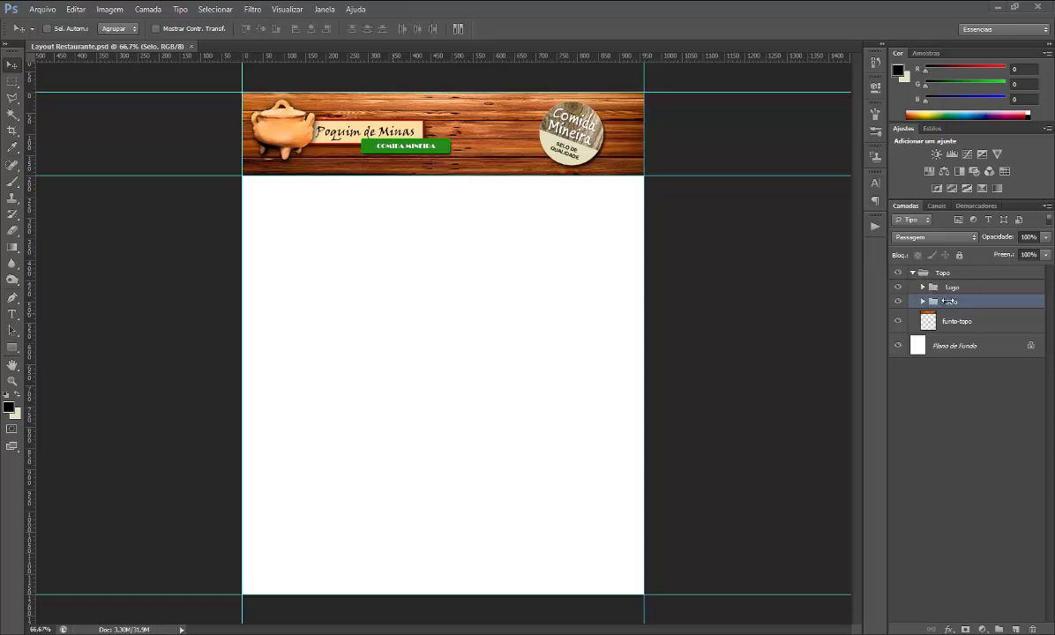
Test-move the Logo and Selo groups on the canvas, undoing each move.
{"action": "left_click", "coordinate": [956, 288]}
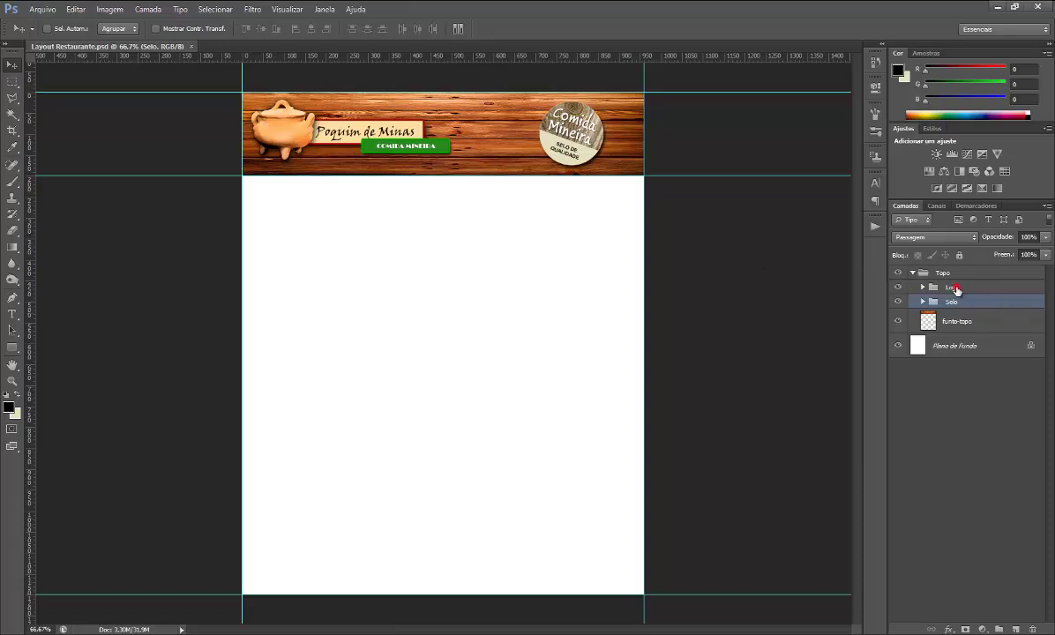
{"action": "left_click", "coordinate": [940, 289]}
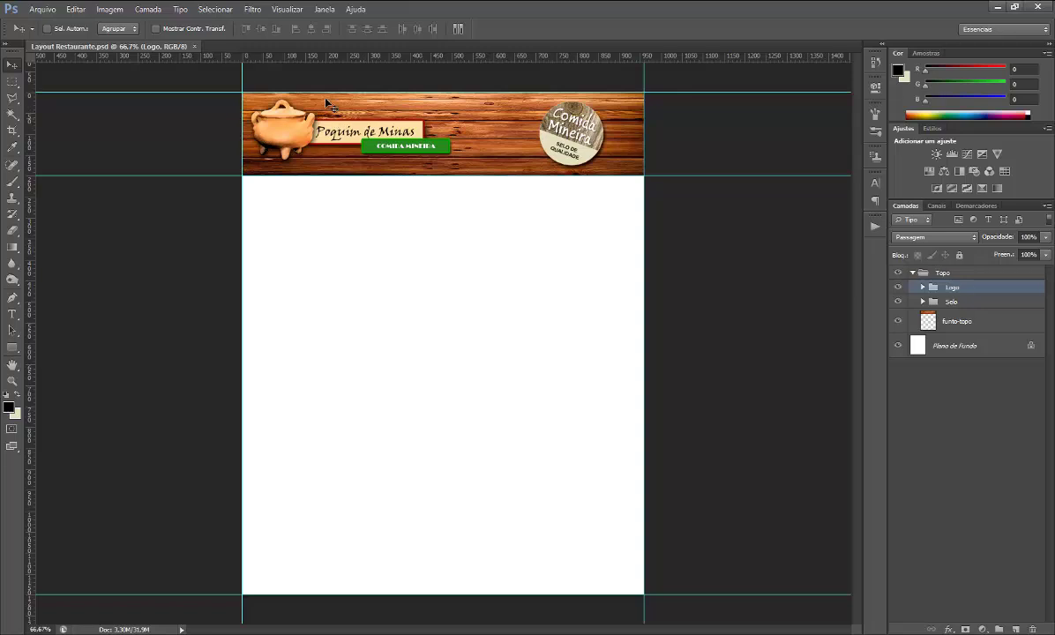
{"action": "left_click_drag", "start_coordinate": [296, 135], "coordinate": [360, 162]}
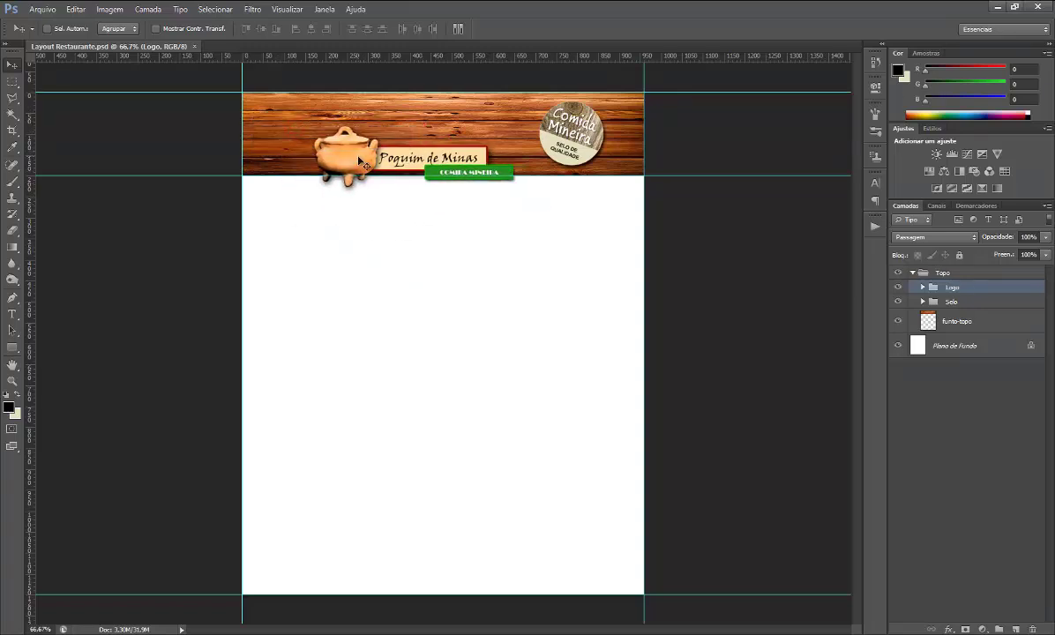
{"action": "key", "text": "ctrl+z"}
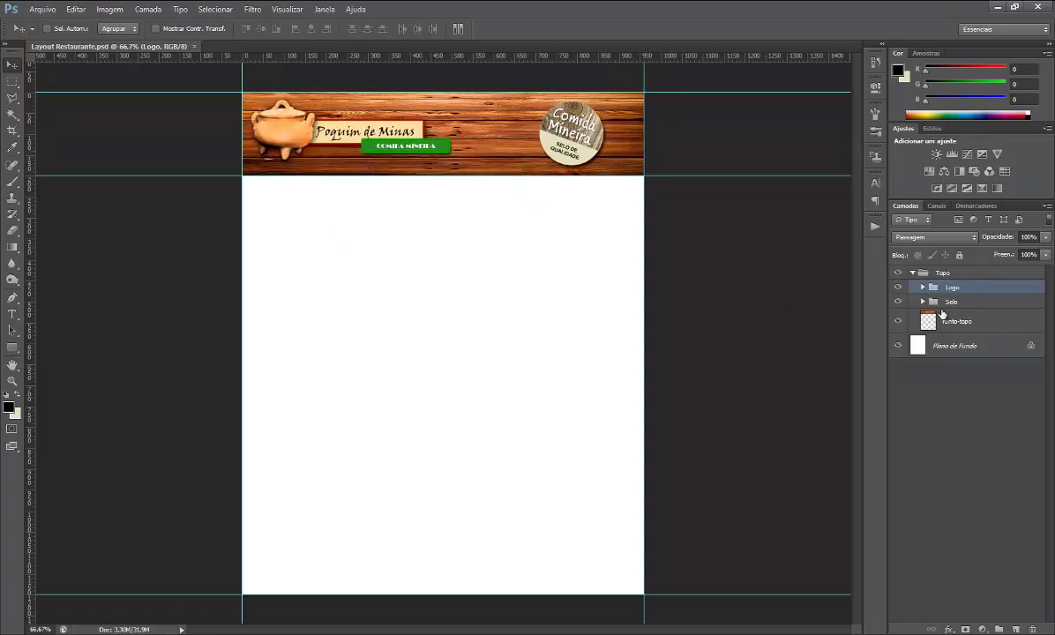
{"action": "left_click", "coordinate": [949, 302]}
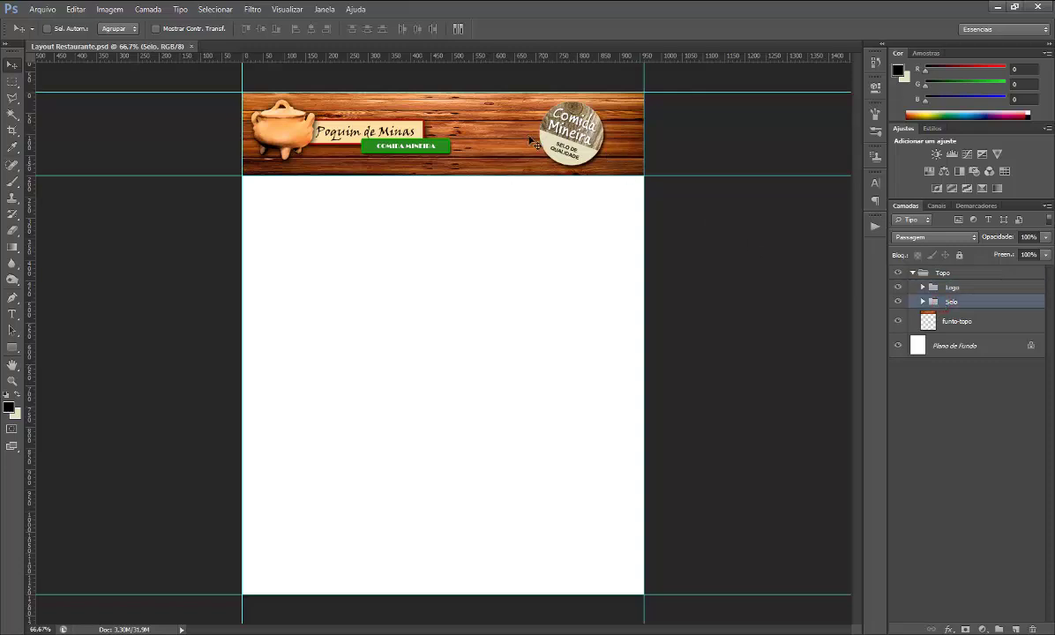
{"action": "left_click_drag", "start_coordinate": [530, 141], "coordinate": [485, 201]}
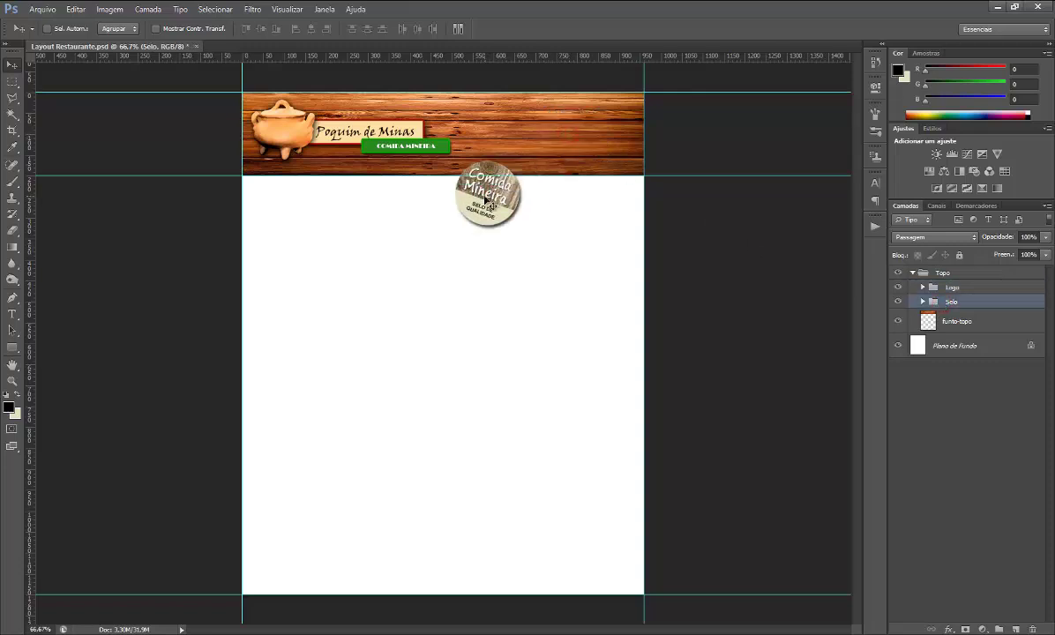
{"action": "key", "text": "ctrl+z"}
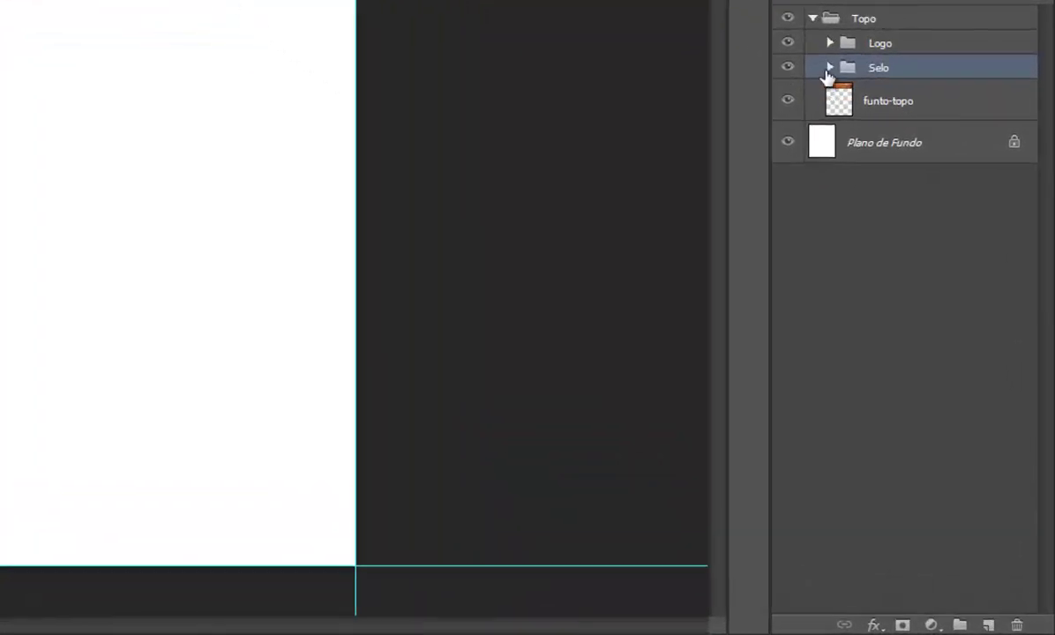
Expand and collapse the Selo and Logo groups in the Layers panel to check their contents.
{"action": "left_click", "coordinate": [829, 68]}
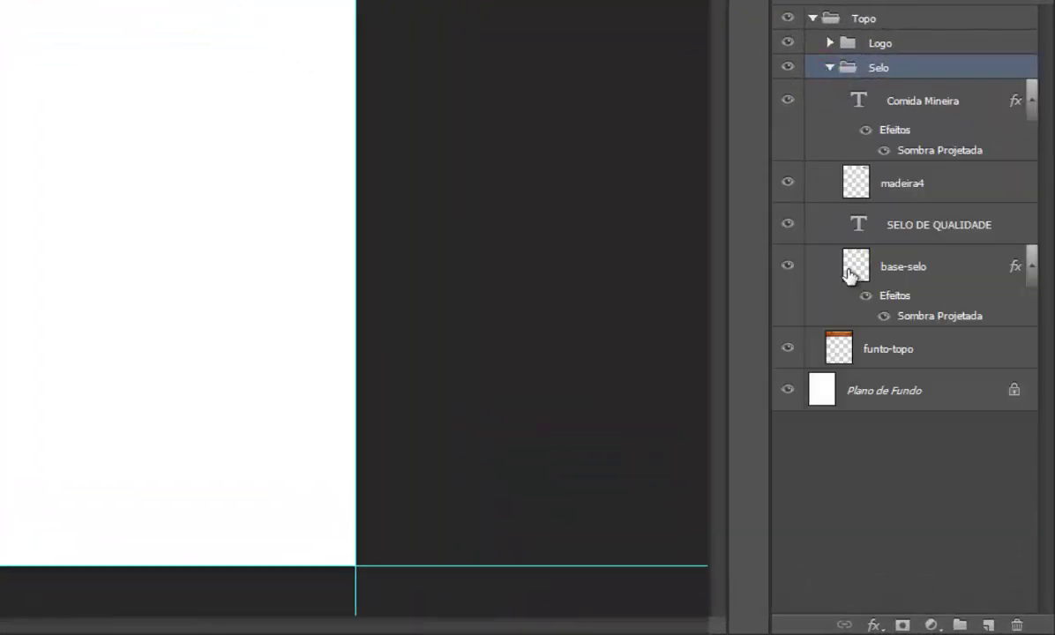
{"action": "left_click", "coordinate": [829, 68]}
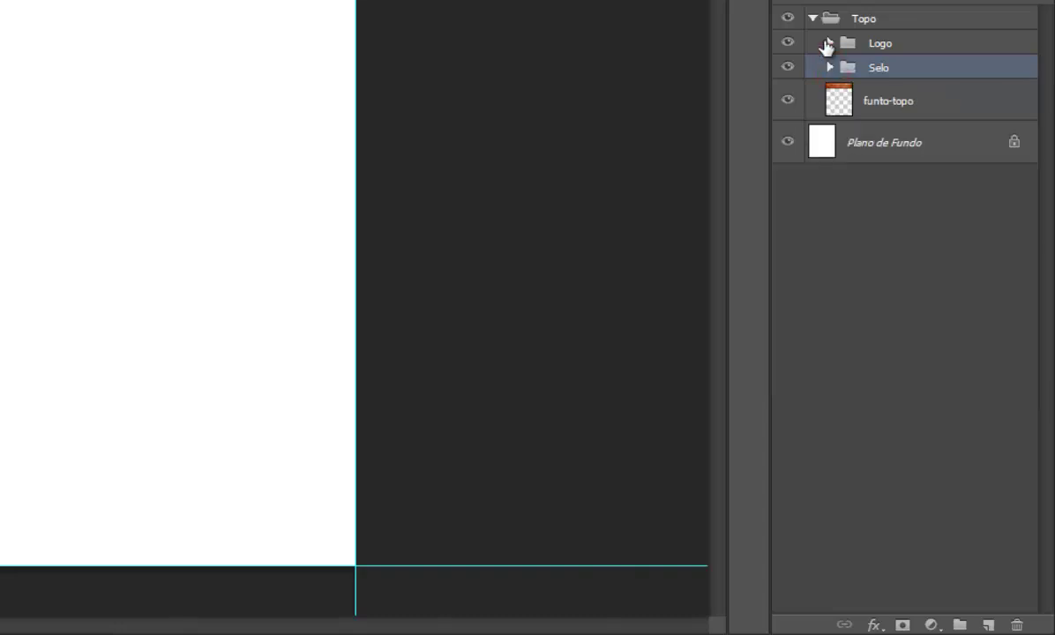
{"action": "left_click", "coordinate": [829, 45]}
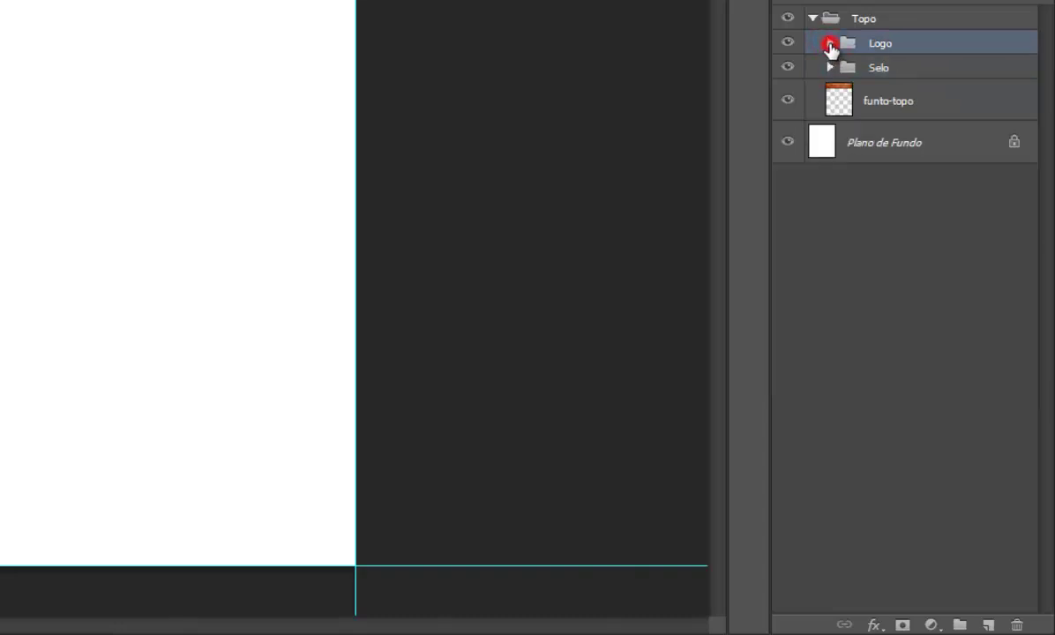
{"action": "left_click", "coordinate": [830, 45]}
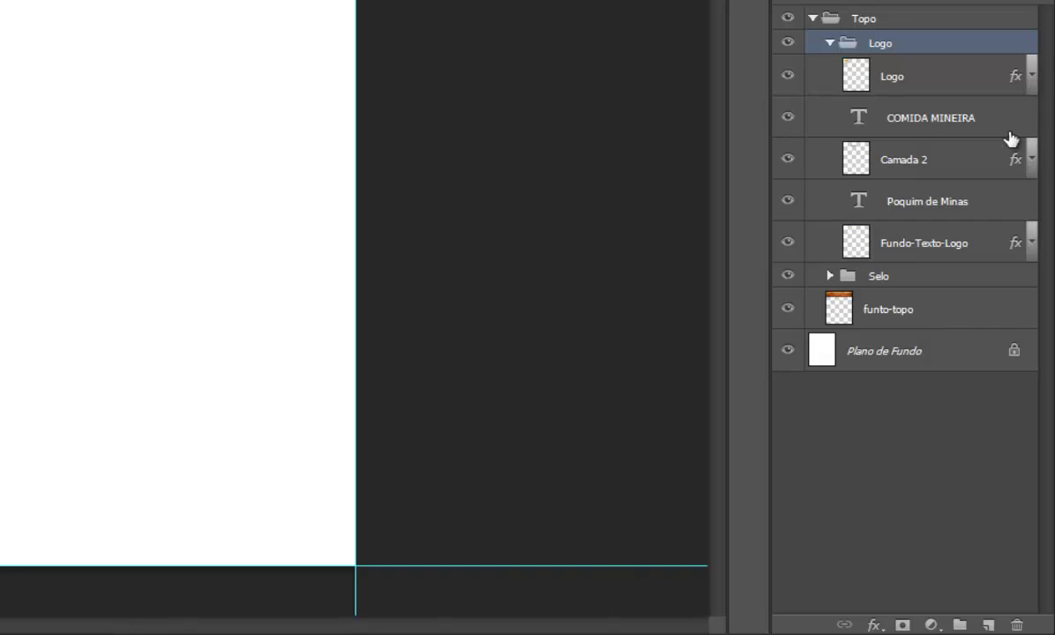
{"action": "left_click", "coordinate": [831, 43]}
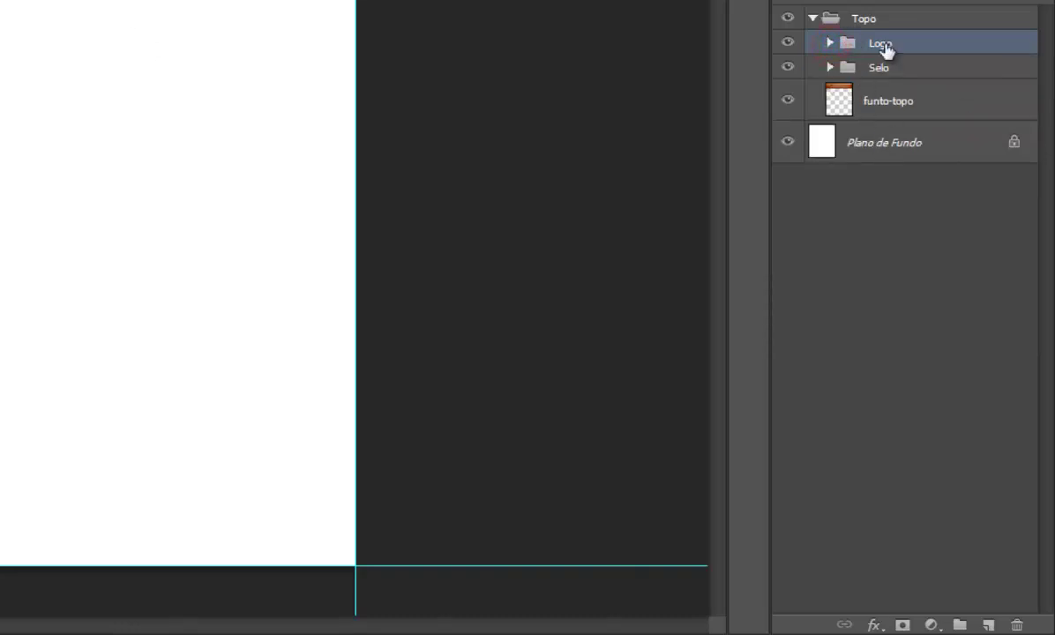
Collapse Topo, add a new group named 'Menu', then select the Plano de Fundo layer.
{"action": "left_click", "coordinate": [811, 19]}
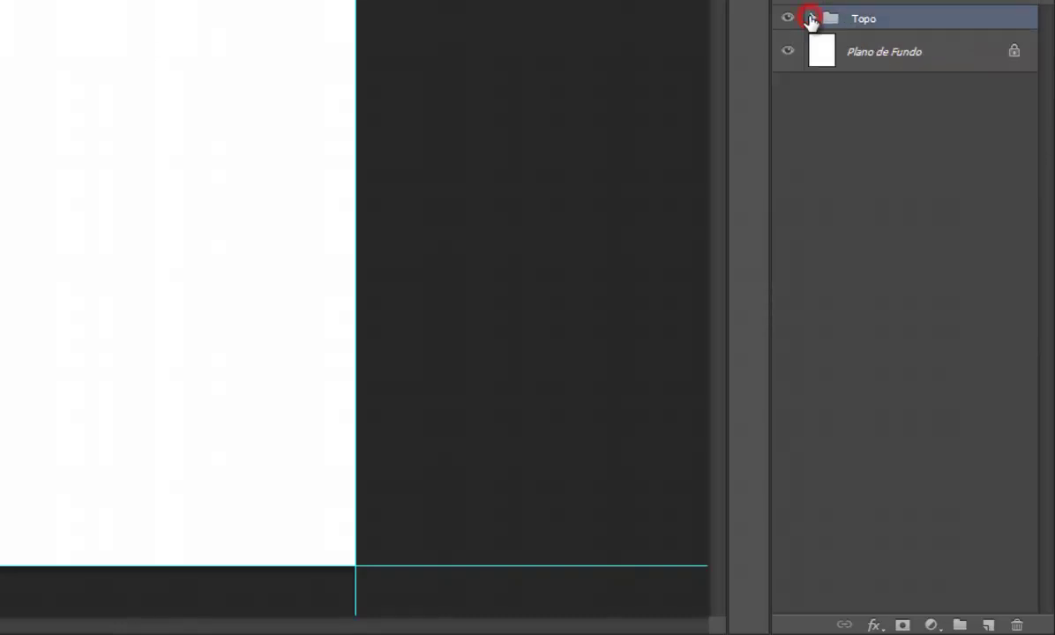
{"action": "left_click", "coordinate": [626, 94]}
{"action": "left_click", "coordinate": [964, 626]}
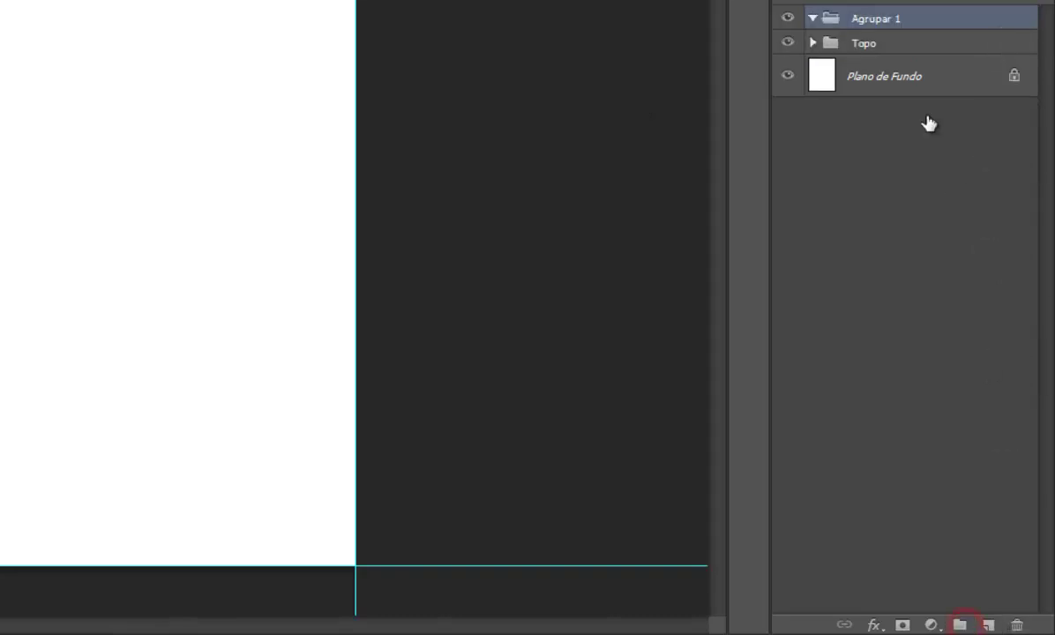
{"action": "double_click", "coordinate": [874, 19]}
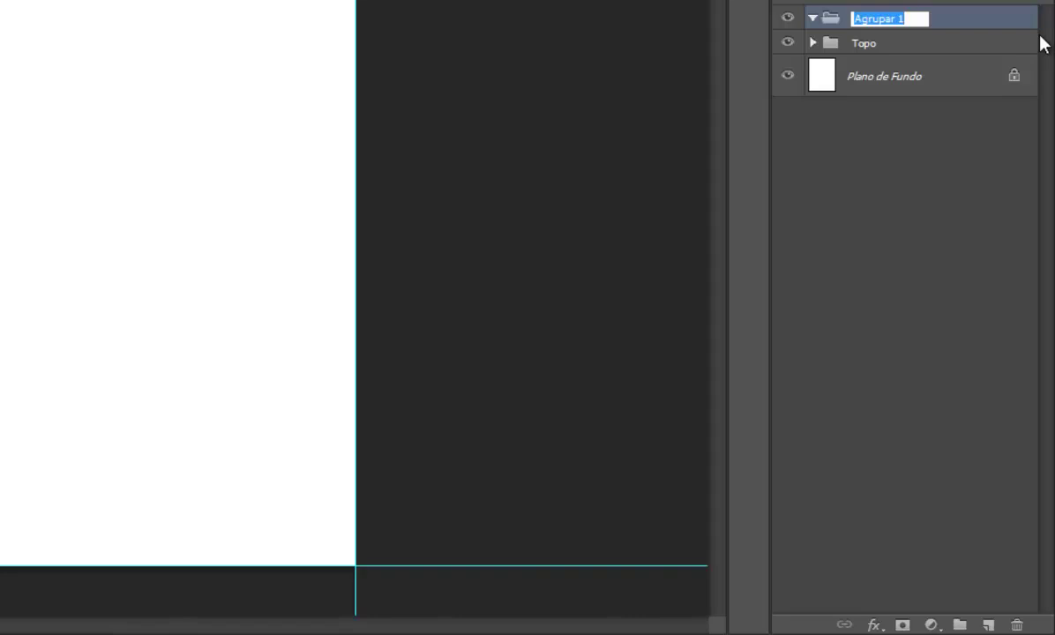
{"action": "type", "text": "Menu"}
{"action": "key", "text": "Return"}
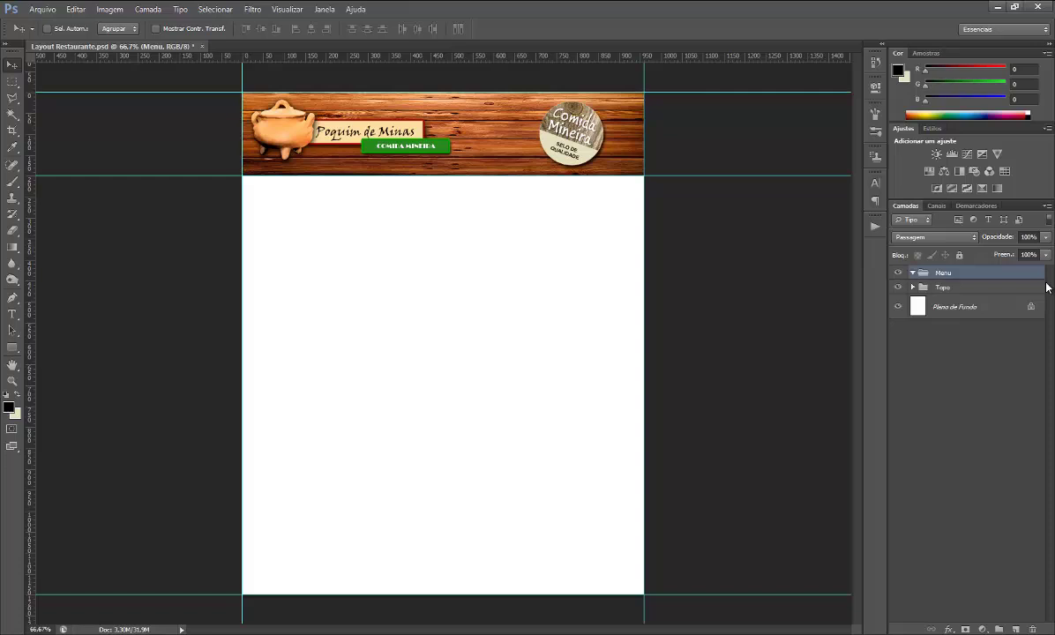
{"action": "left_click", "coordinate": [950, 310]}
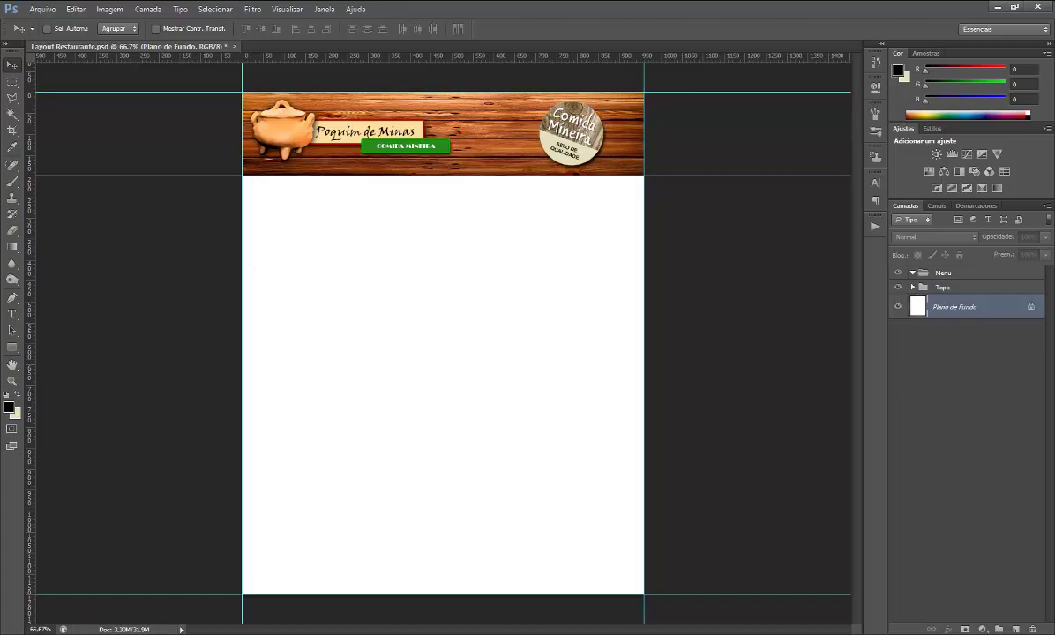
{"action": "key", "text": "alt+Tab"}
Open the texturas folder and preview saco_linho3.jpg at full size.
{"action": "double_click", "coordinate": [408, 167]}
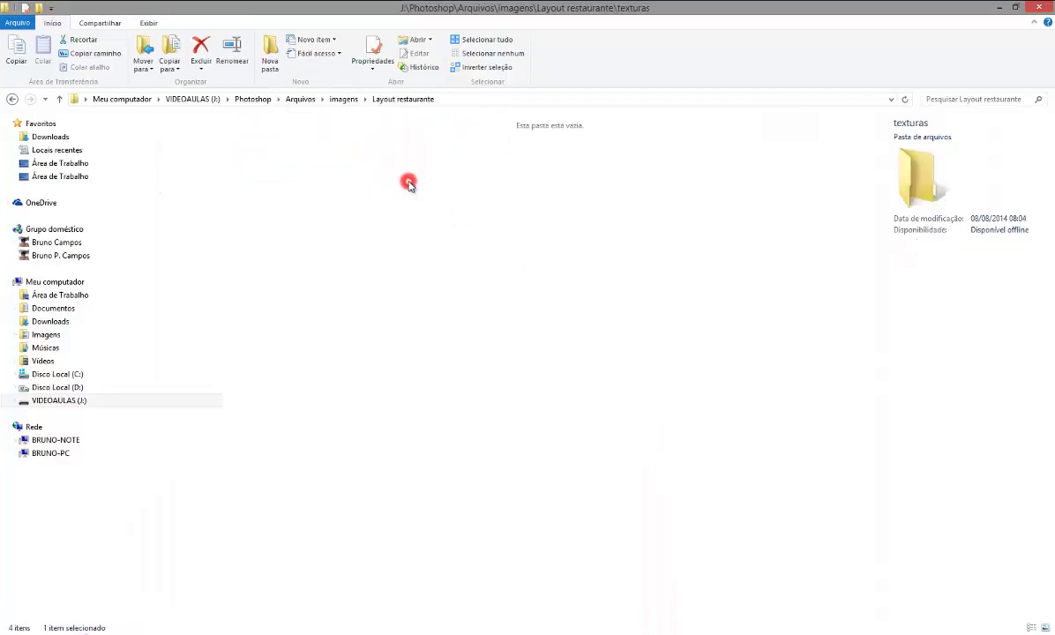
{"action": "scroll", "coordinate": [838, 397], "scroll_direction": "down", "scroll_amount": 5}
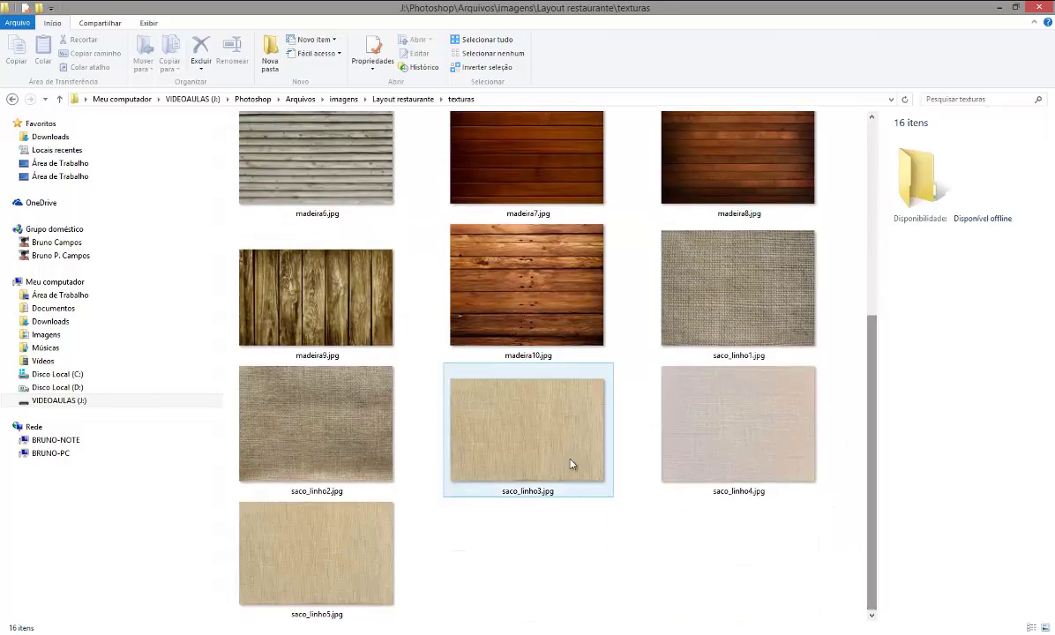
{"action": "double_click", "coordinate": [553, 433]}
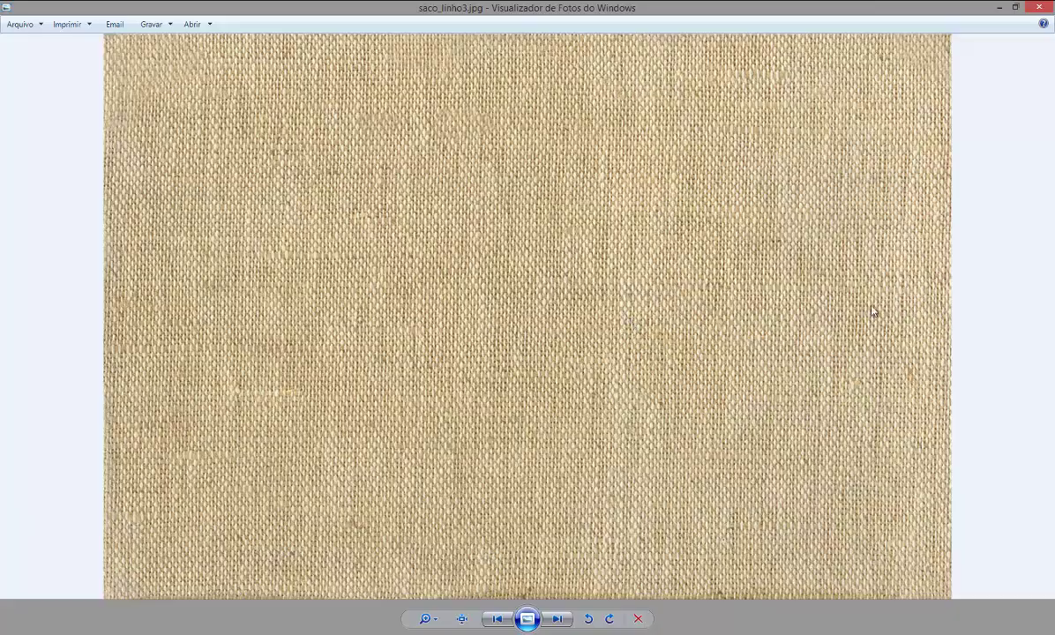
{"action": "left_click", "coordinate": [1039, 7]}
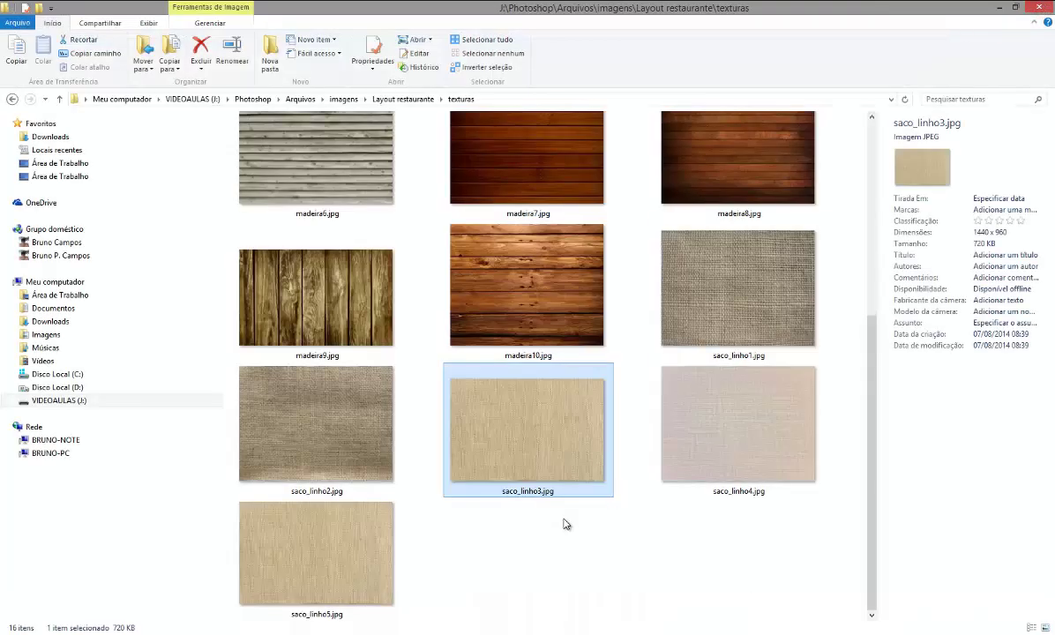
Drag saco_linho3.jpg from File Explorer onto the Photoshop window to open it.
{"action": "mouse_move", "coordinate": [523, 426]}
{"action": "left_mouse_down"}
{"action": "mouse_move", "coordinate": [408, 632]}
{"action": "mouse_move", "coordinate": [306, 288]}
{"action": "left_mouse_up"}
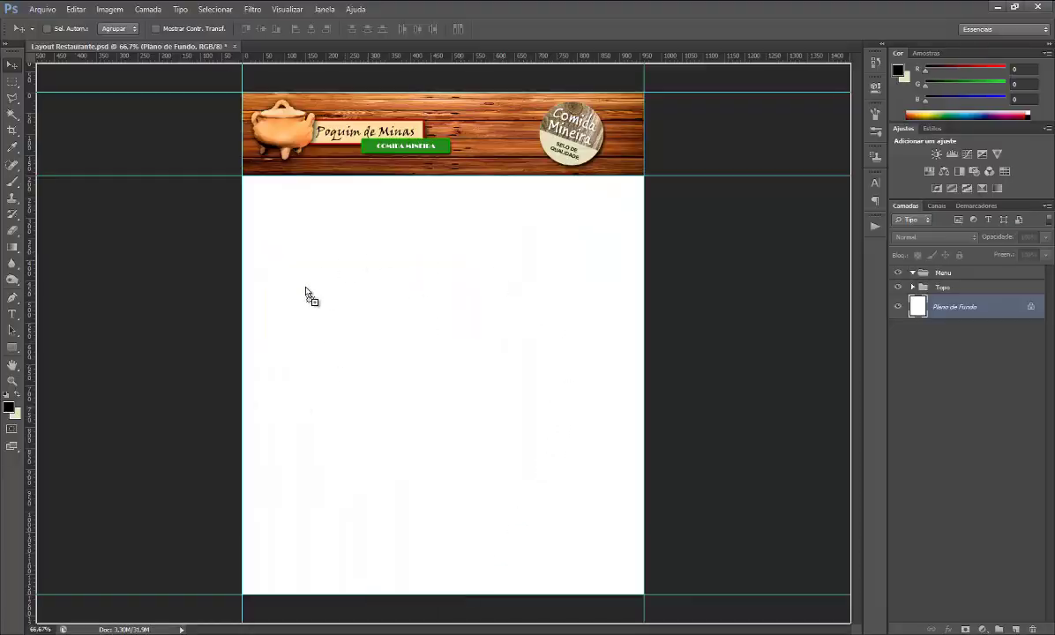
{"action": "mouse_move", "coordinate": [306, 288]}
{"action": "left_mouse_down"}
{"action": "mouse_move", "coordinate": [411, 314]}
{"action": "mouse_move", "coordinate": [398, 367]}
{"action": "left_mouse_up"}
{"action": "mouse_move", "coordinate": [398, 367]}
{"action": "left_mouse_down"}
{"action": "mouse_move", "coordinate": [654, 360]}
{"action": "mouse_move", "coordinate": [353, 381]}
{"action": "mouse_move", "coordinate": [238, 68]}
{"action": "mouse_move", "coordinate": [299, 48]}
{"action": "left_mouse_up"}
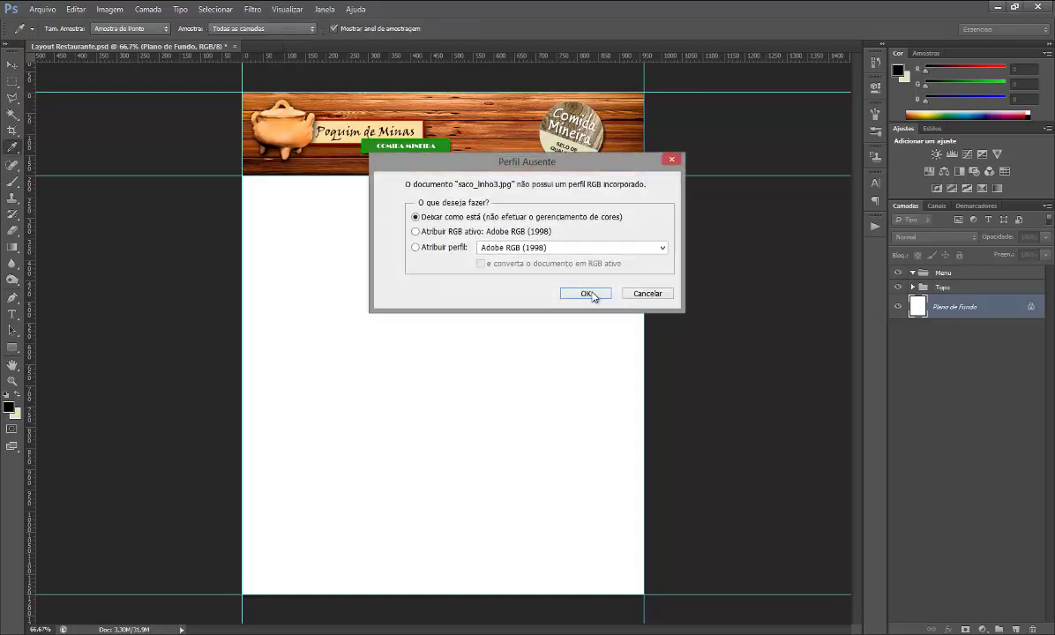
Open saco_linho3.jpg without a colour profile and drag the burlap into Layout Restaurante as a new layer.
{"action": "left_click", "coordinate": [587, 294]}
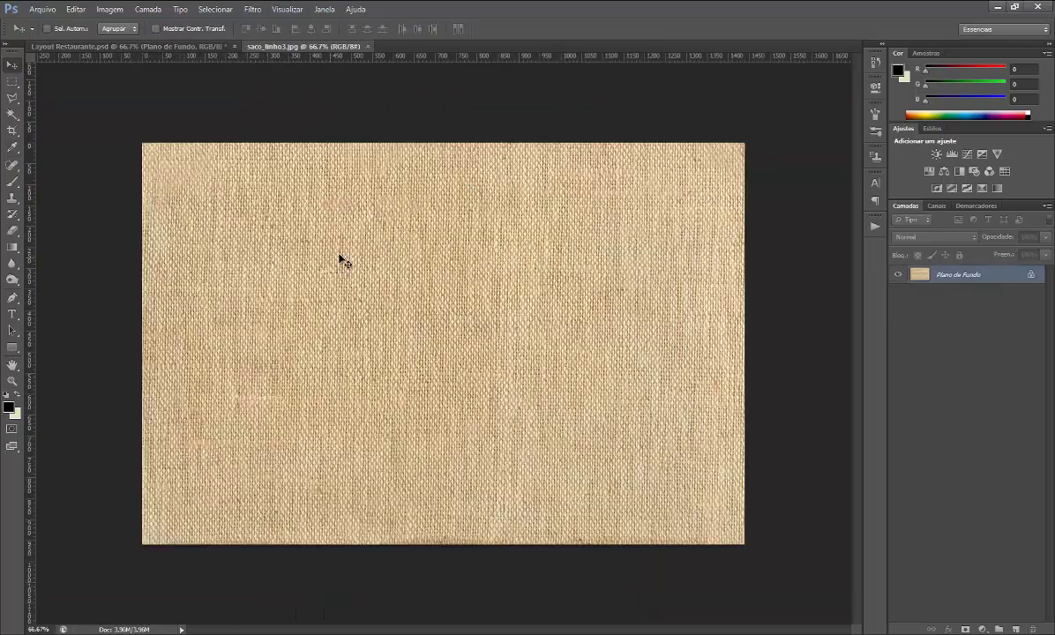
{"action": "left_click", "coordinate": [148, 46]}
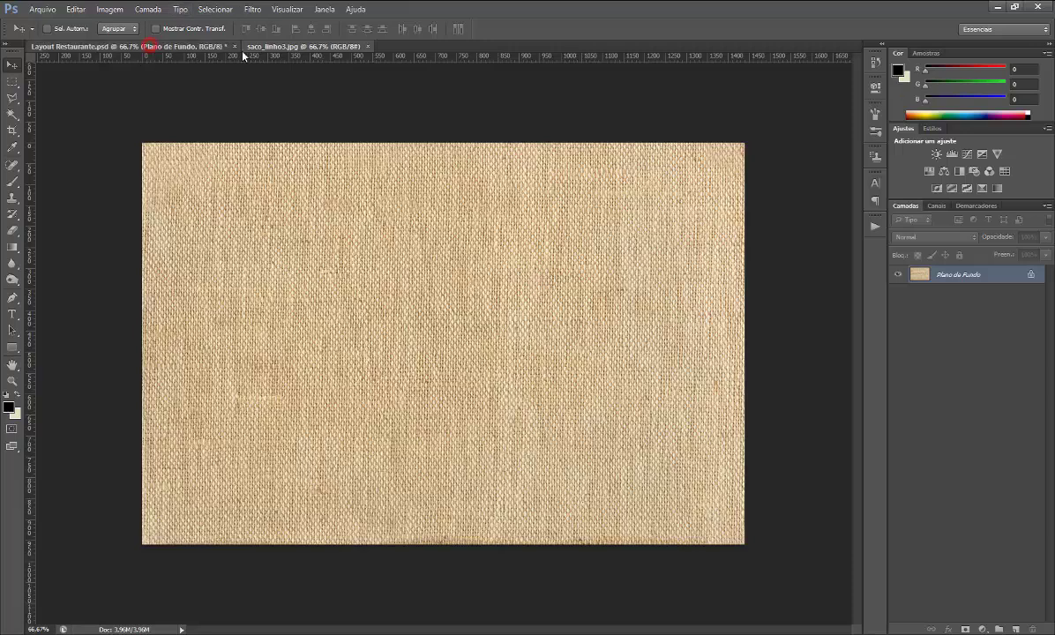
{"action": "left_click", "coordinate": [271, 46]}
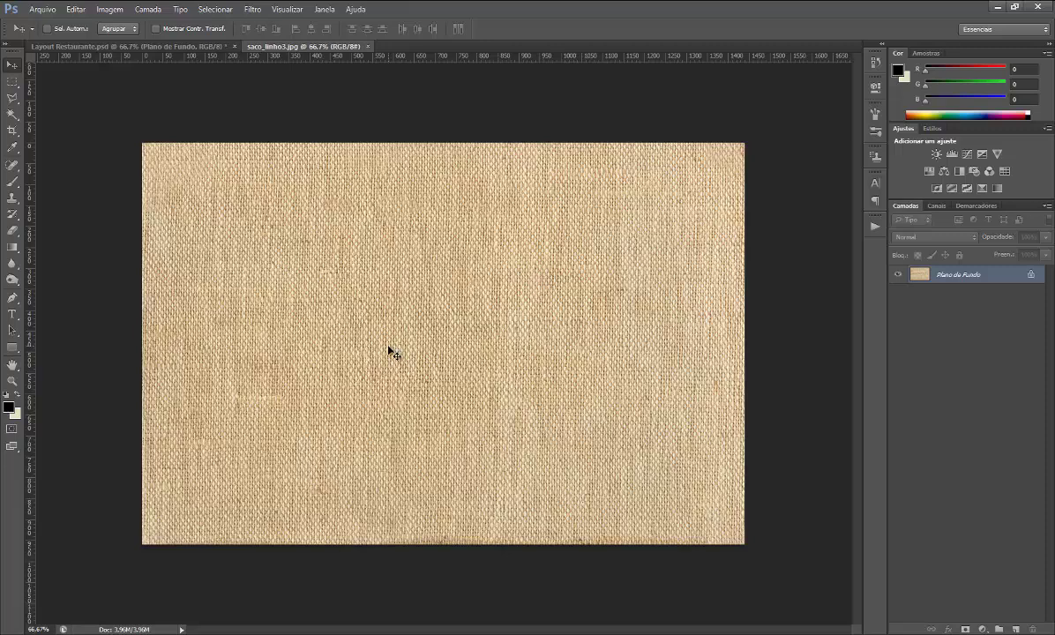
{"action": "mouse_move", "coordinate": [443, 360]}
{"action": "left_mouse_down"}
{"action": "mouse_move", "coordinate": [194, 82]}
{"action": "mouse_move", "coordinate": [401, 357]}
{"action": "left_mouse_up"}
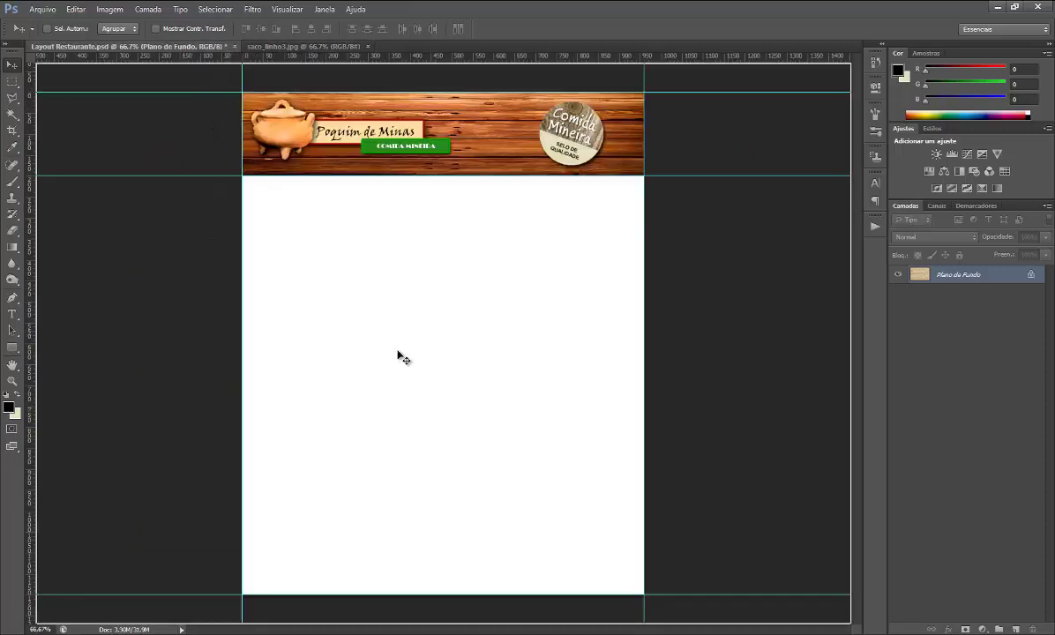
{"action": "mouse_move", "coordinate": [478, 291]}
{"action": "left_mouse_down"}
{"action": "mouse_move", "coordinate": [441, 359]}
{"action": "mouse_move", "coordinate": [386, 343]}
{"action": "mouse_move", "coordinate": [415, 354]}
{"action": "mouse_move", "coordinate": [654, 356]}
{"action": "mouse_move", "coordinate": [419, 343]}
{"action": "mouse_move", "coordinate": [379, 353]}
{"action": "mouse_move", "coordinate": [388, 344]}
{"action": "left_mouse_up"}
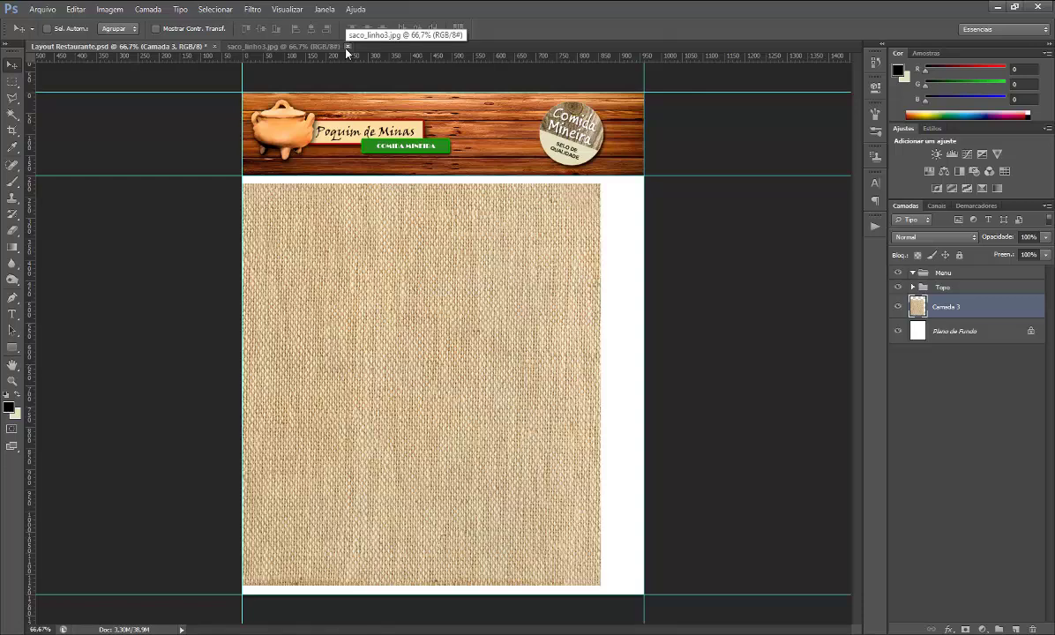
Close saco_linho3.jpg and position the burlap layer along the page's left edge.
{"action": "left_click", "coordinate": [346, 47]}
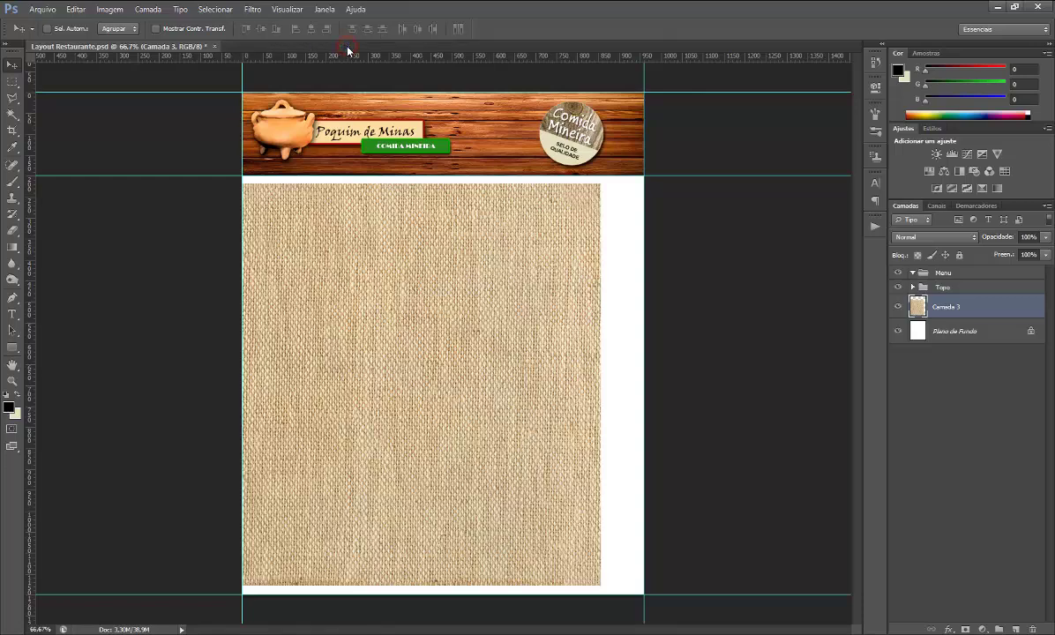
{"action": "left_click_drag", "start_coordinate": [564, 384], "coordinate": [556, 416]}
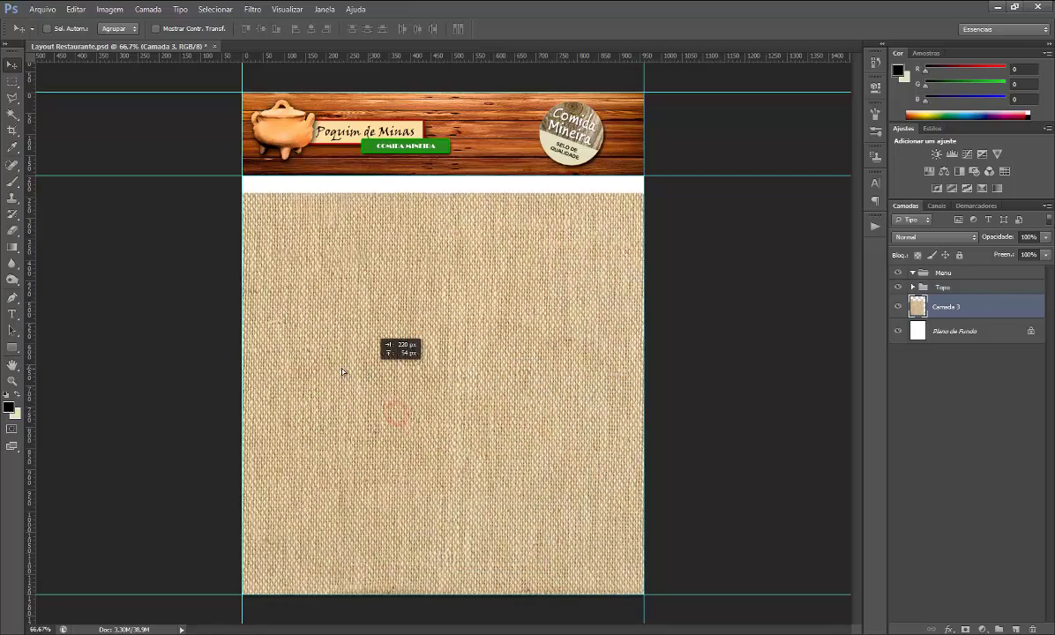
{"action": "mouse_move", "coordinate": [556, 416]}
{"action": "left_mouse_down"}
{"action": "mouse_move", "coordinate": [426, 393]}
{"action": "mouse_move", "coordinate": [362, 351]}
{"action": "left_mouse_up"}
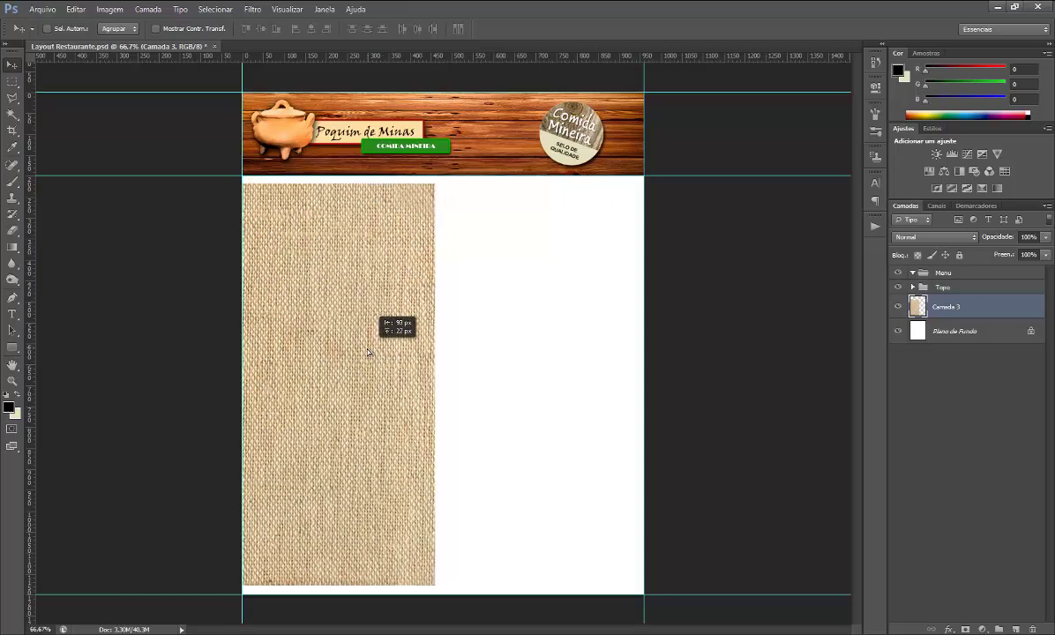
{"action": "key", "text": "shift+Left"}
{"action": "left_click_drag", "start_coordinate": [414, 353], "coordinate": [342, 351]}
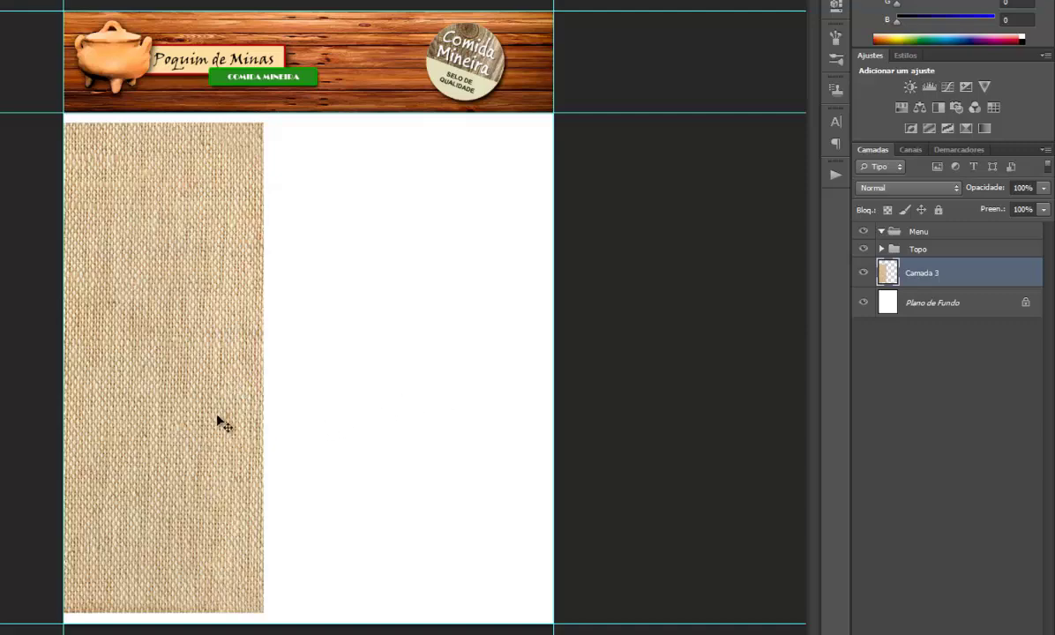
Tuck the burlap strip into the page's top-left corner and duplicate the layer with Ctrl+J.
{"action": "mouse_move", "coordinate": [225, 388]}
{"action": "left_mouse_down"}
{"action": "mouse_move", "coordinate": [208, 402]}
{"action": "mouse_move", "coordinate": [200, 395]}
{"action": "left_mouse_up"}
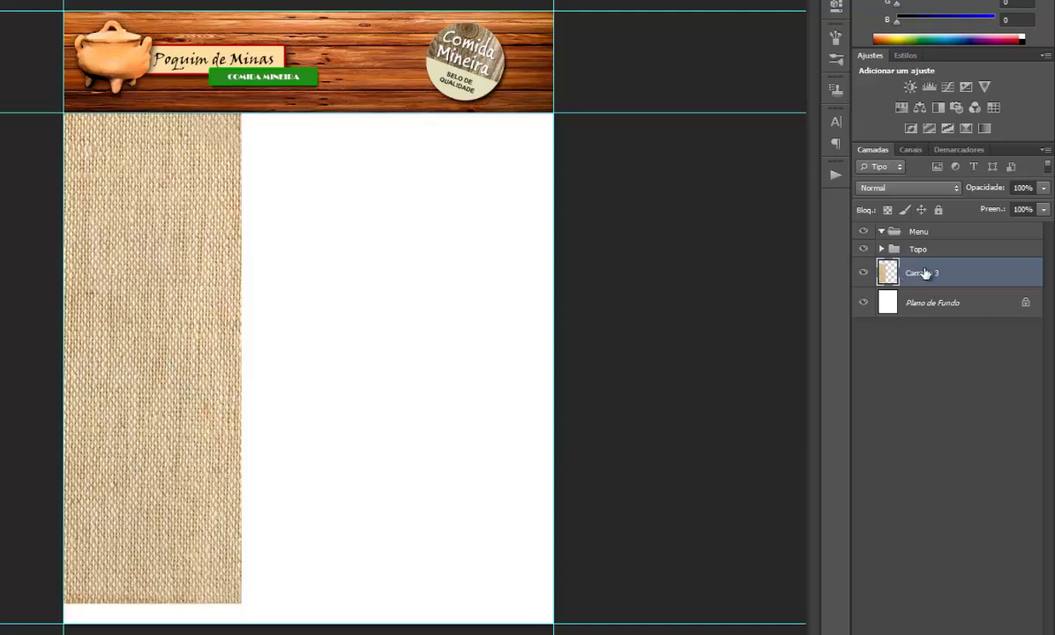
{"action": "key", "text": "ctrl+j"}
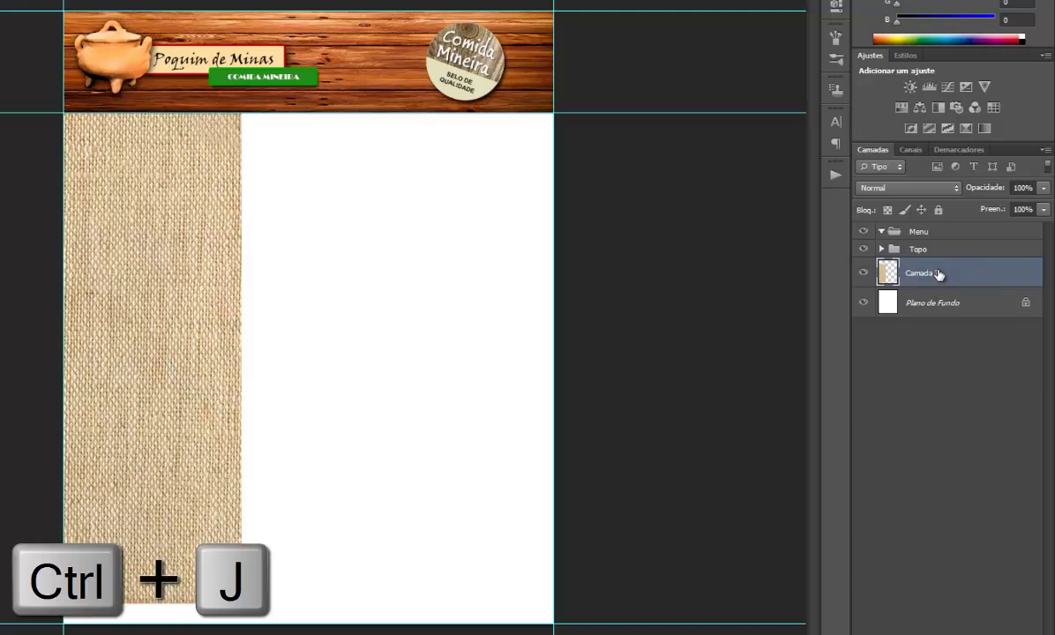
{"action": "key", "text": "ctrl+j"}
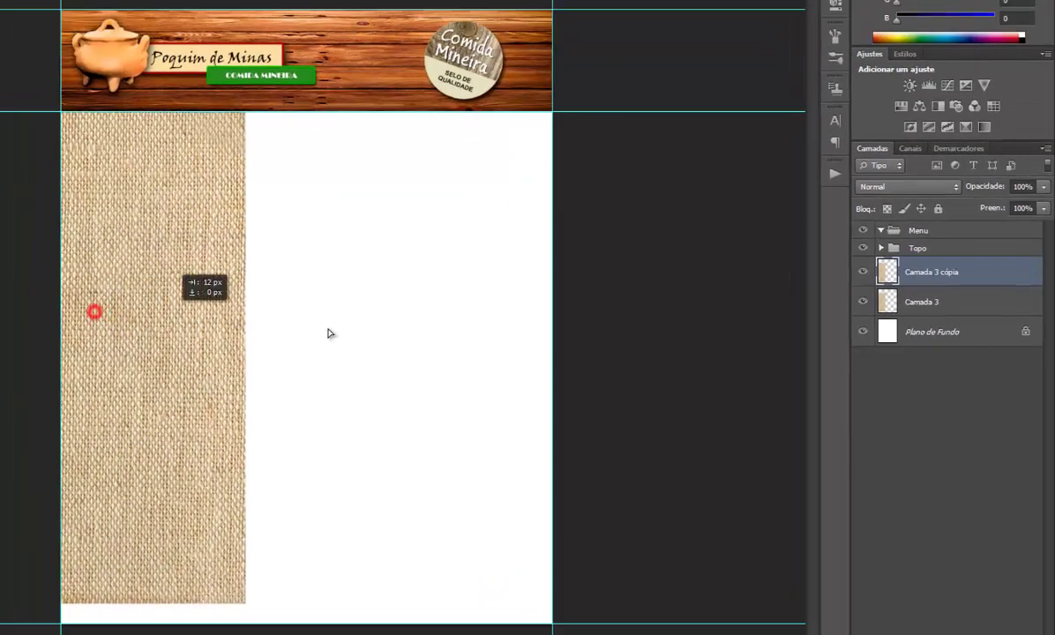
Move the burlap copy right of the original, flush under the header, checking the seam zoomed in.
{"action": "left_click_drag", "start_coordinate": [94, 310], "coordinate": [285, 349]}
{"action": "mouse_move", "coordinate": [158, 339]}
{"action": "left_mouse_down"}
{"action": "mouse_move", "coordinate": [349, 344]}
{"action": "mouse_move", "coordinate": [375, 290]}
{"action": "left_mouse_up"}
{"action": "left_click_drag", "start_coordinate": [186, 316], "coordinate": [196, 324]}
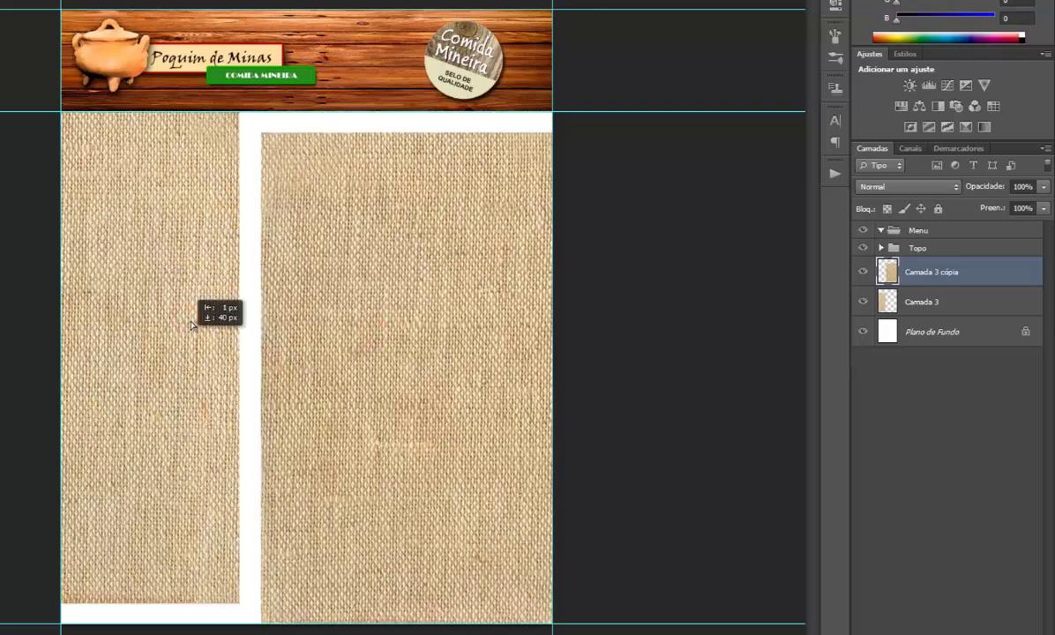
{"action": "left_click_drag", "start_coordinate": [444, 465], "coordinate": [419, 467]}
{"action": "key", "text": "ctrl+plus"}
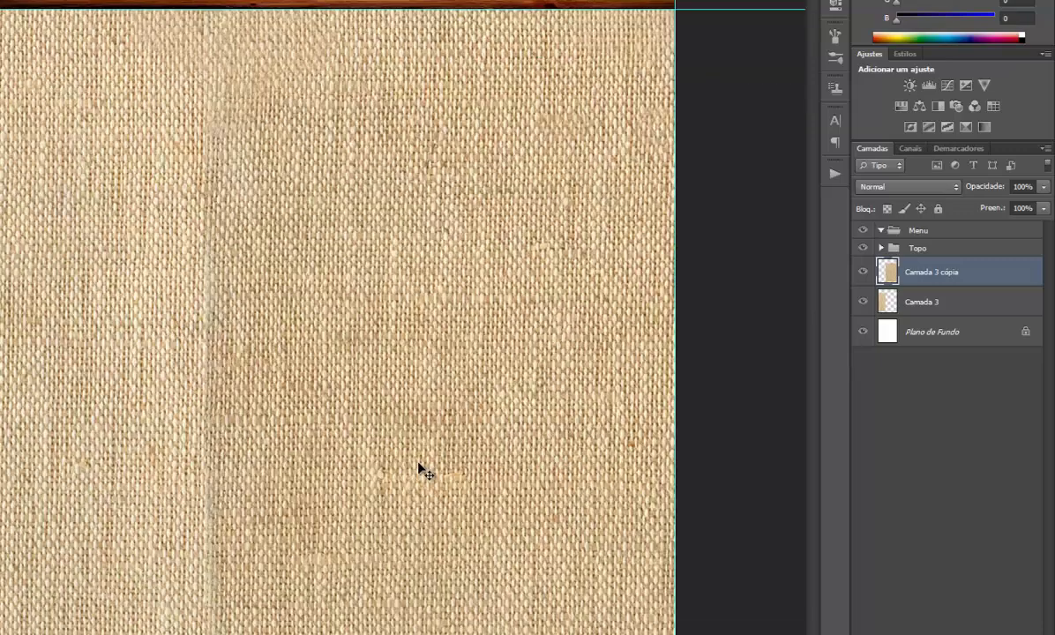
{"action": "key", "text": "ctrl+plus"}
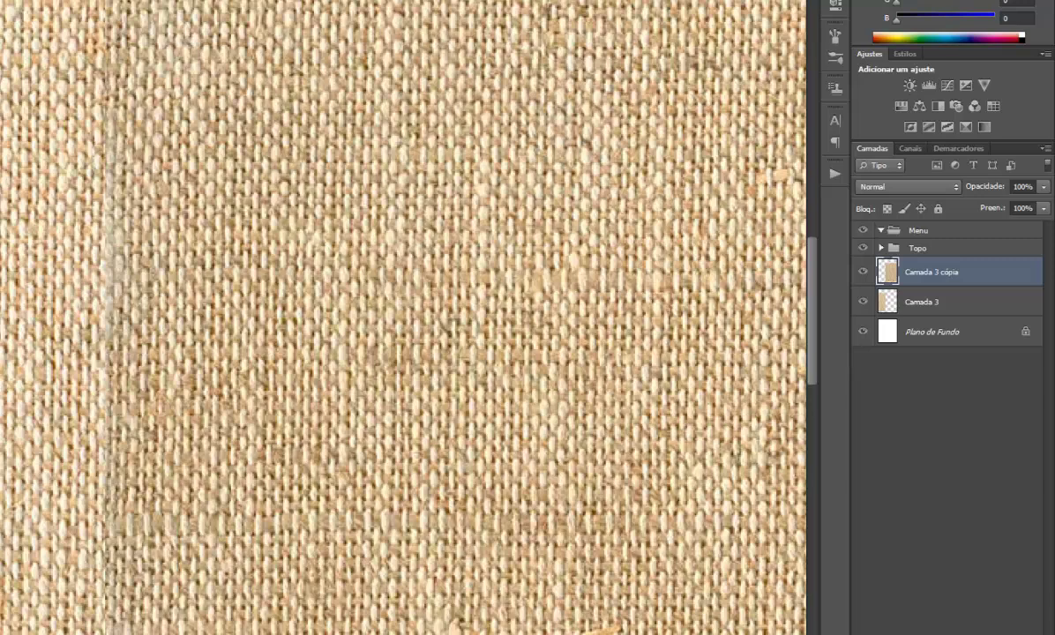
{"action": "scroll", "coordinate": [293, 335], "scroll_direction": "left", "scroll_amount": 3}
{"action": "scroll", "coordinate": [293, 335], "scroll_direction": "left", "scroll_amount": 3}
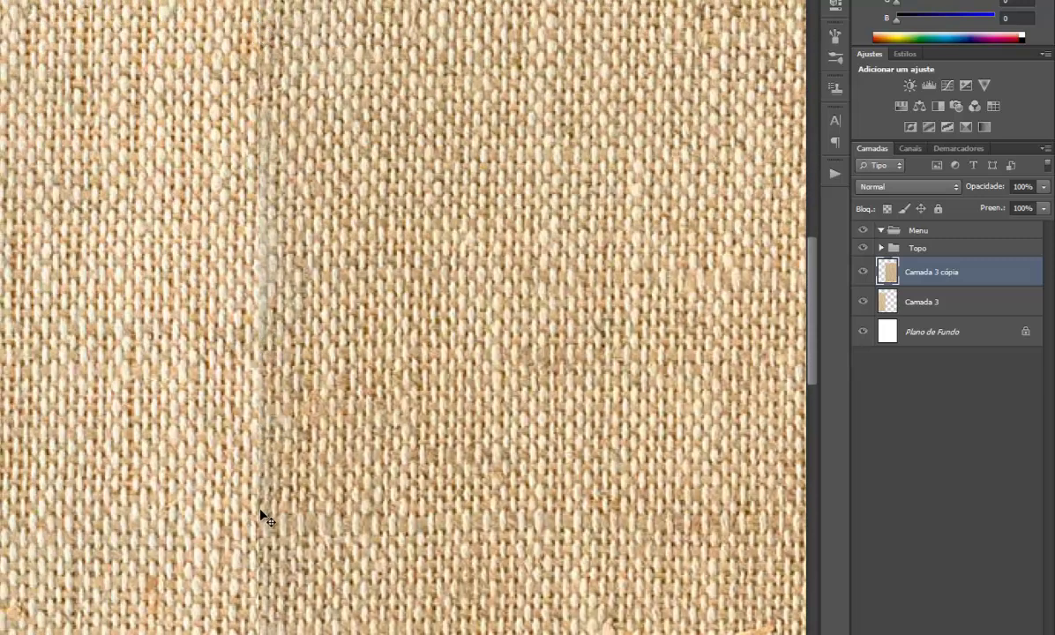
{"action": "left_click_drag", "start_coordinate": [395, 413], "coordinate": [421, 416]}
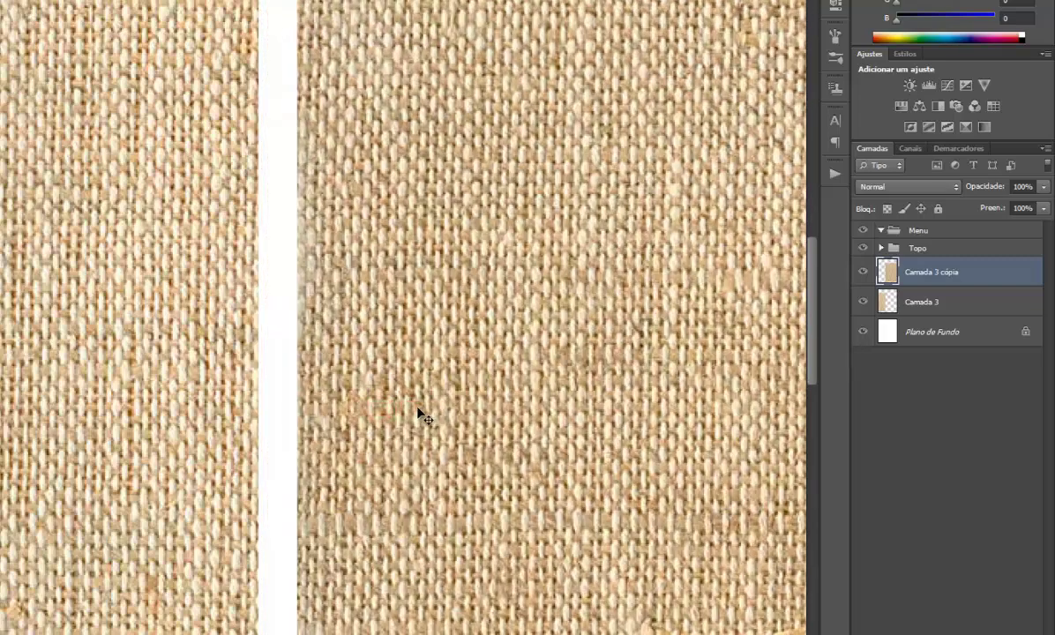
{"action": "key", "text": "ctrl+minus"}
{"action": "key", "text": "ctrl+minus"}
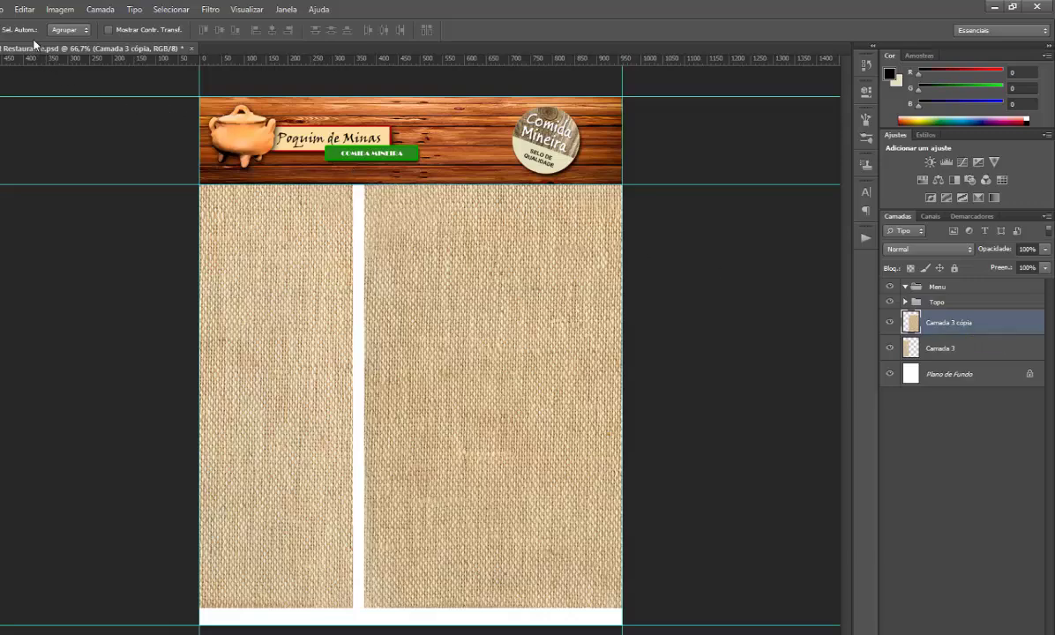
Flip the burlap copy horizontally and shift it to narrow the gap at the seam.
{"action": "left_click", "coordinate": [26, 11]}
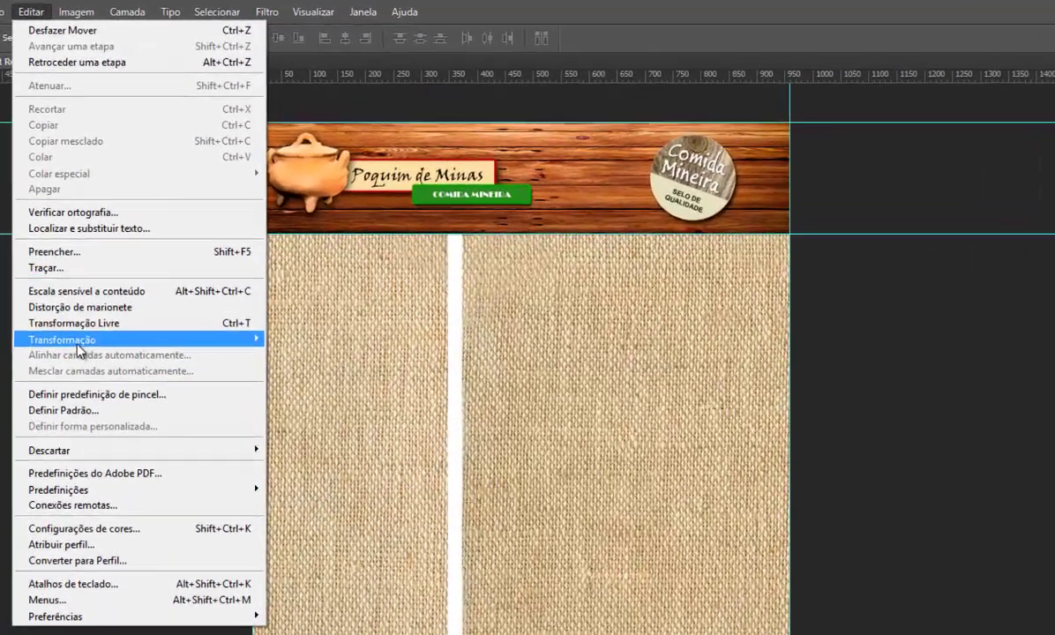
{"action": "mouse_move", "coordinate": [61, 339]}
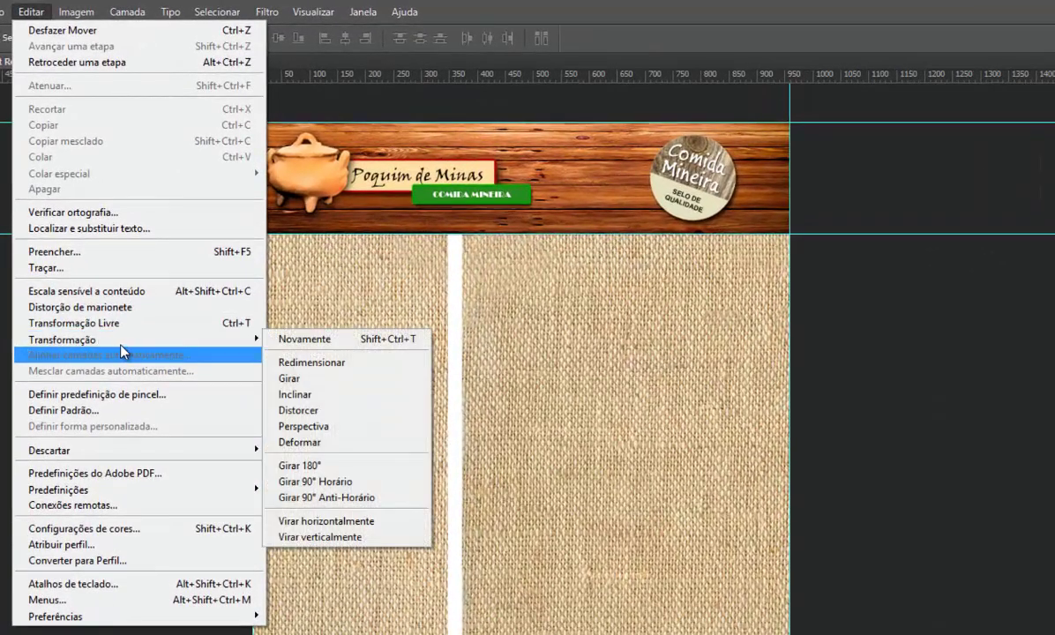
{"action": "left_click", "coordinate": [325, 527]}
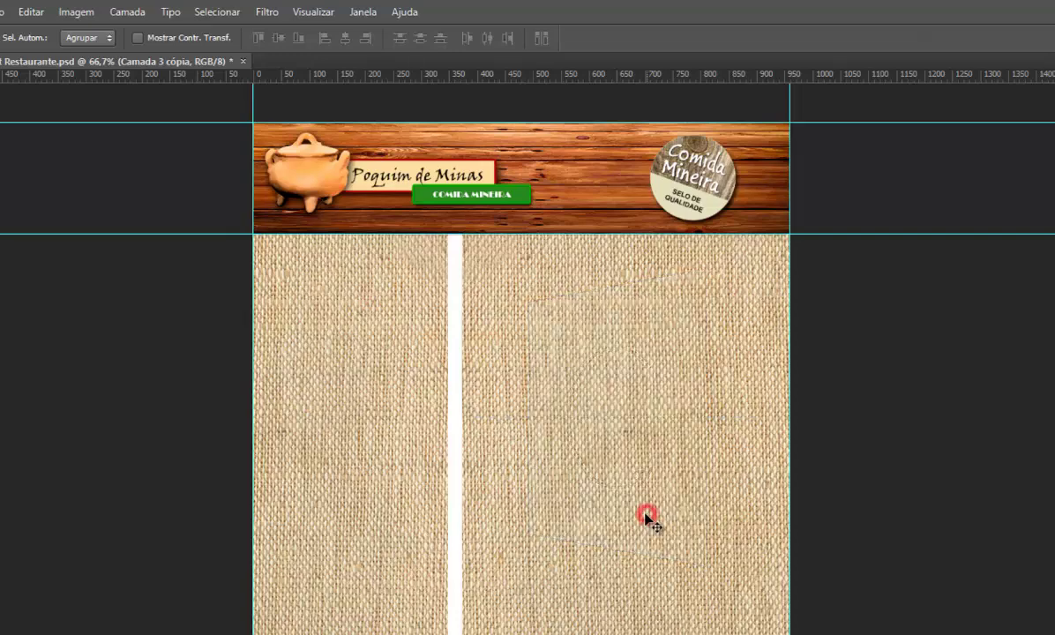
{"action": "left_click_drag", "start_coordinate": [649, 520], "coordinate": [636, 520]}
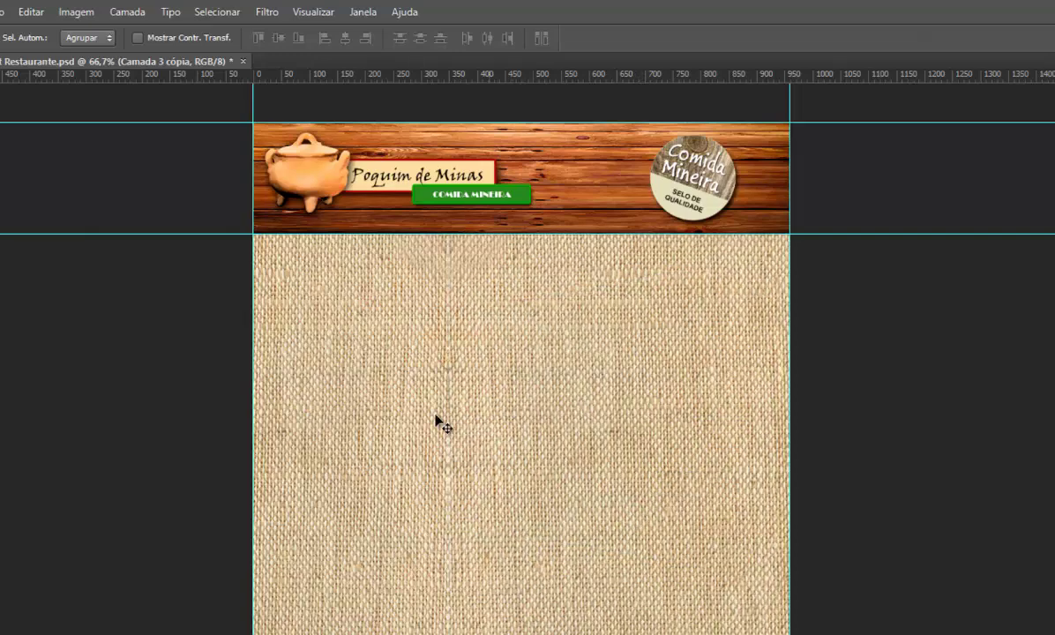
{"action": "key", "text": "ctrl+plus"}
{"action": "key", "text": "ctrl+plus"}
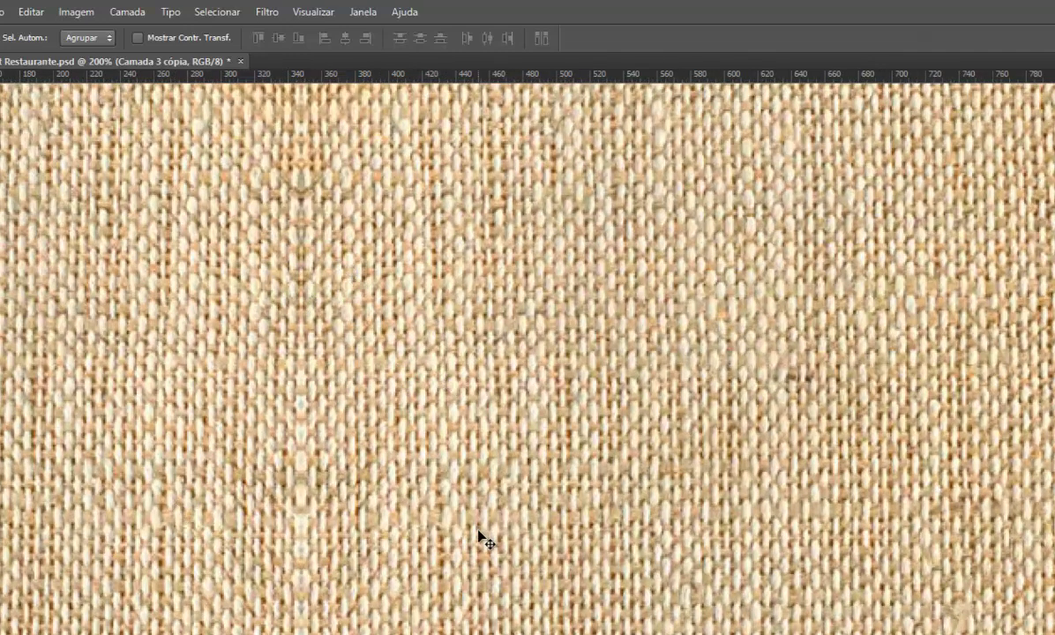
{"action": "key", "text": "ctrl+minus"}
{"action": "key", "text": "ctrl+minus"}
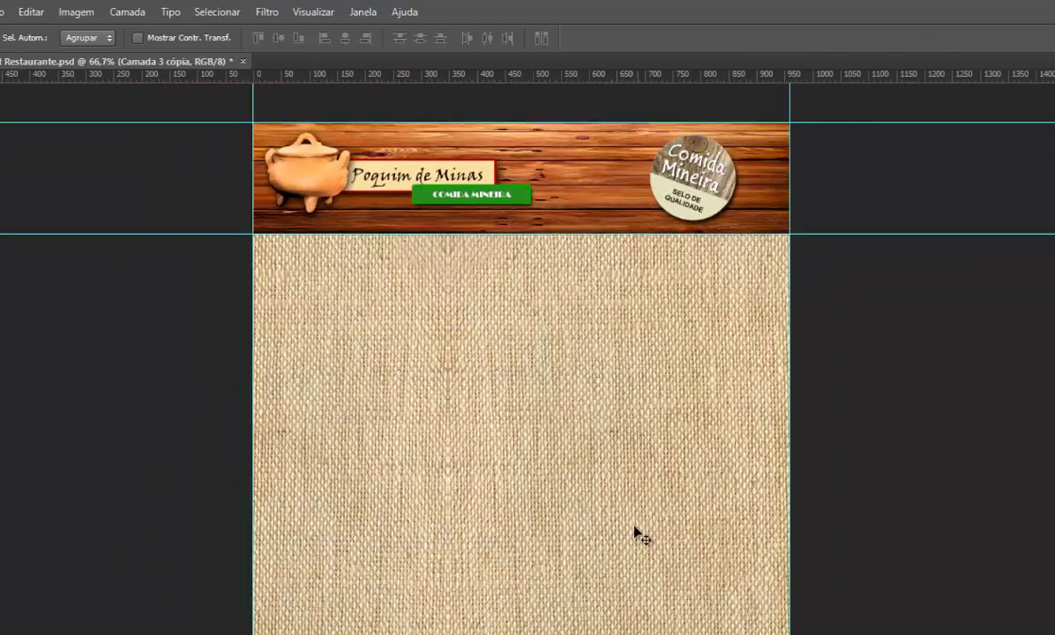
{"action": "left_click", "coordinate": [626, 521]}
{"action": "left_click_drag", "start_coordinate": [628, 524], "coordinate": [630, 526]}
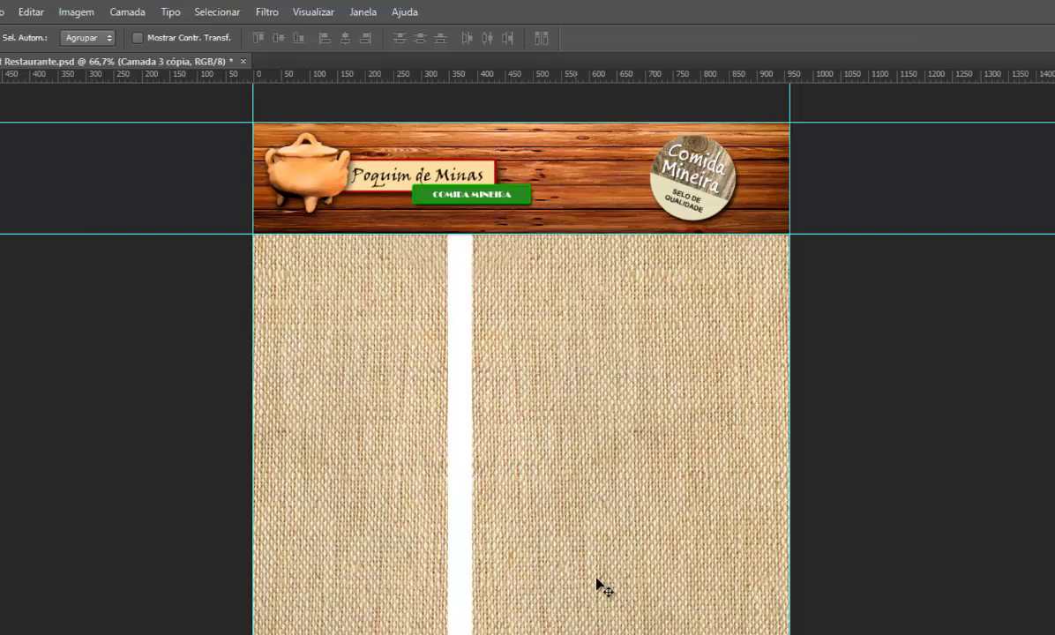
Flip the burlap copy vertically and nudge it until the seam closes.
{"action": "left_click", "coordinate": [31, 12]}
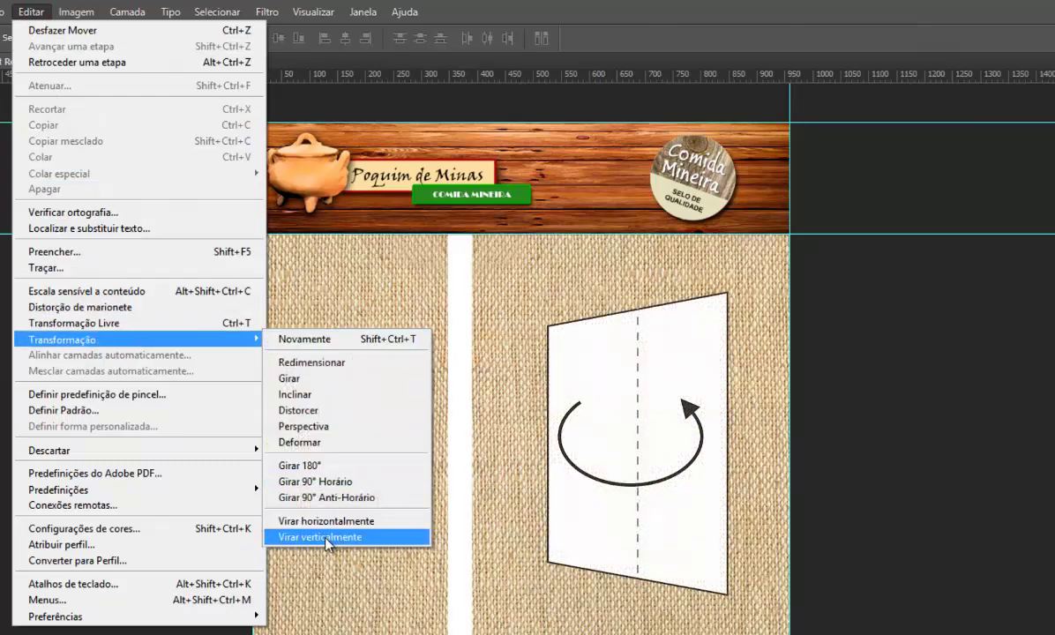
{"action": "left_click", "coordinate": [362, 537]}
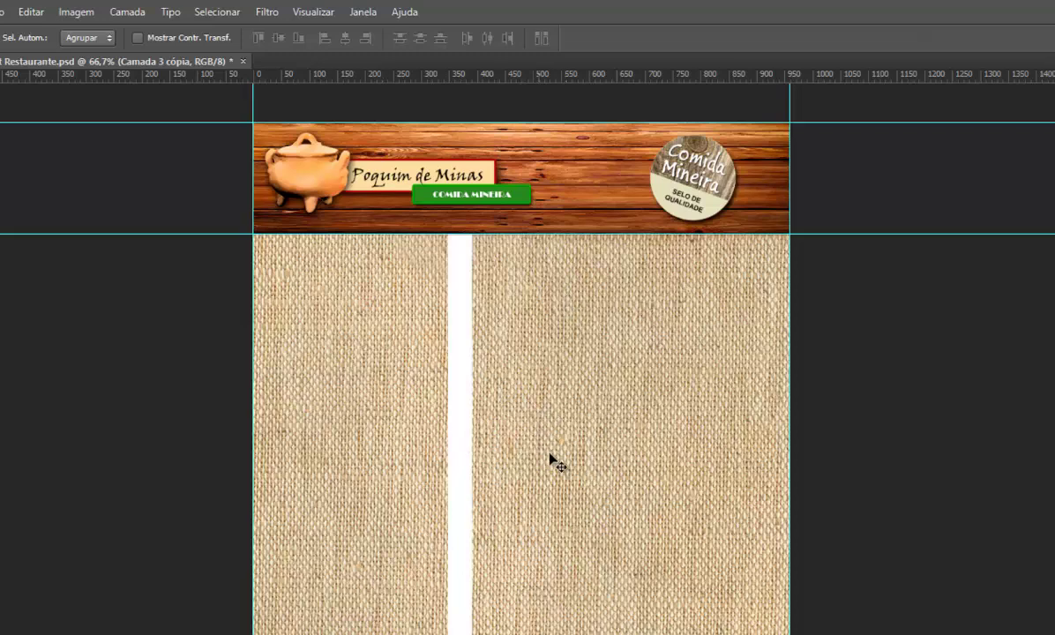
{"action": "left_click_drag", "start_coordinate": [588, 510], "coordinate": [567, 506]}
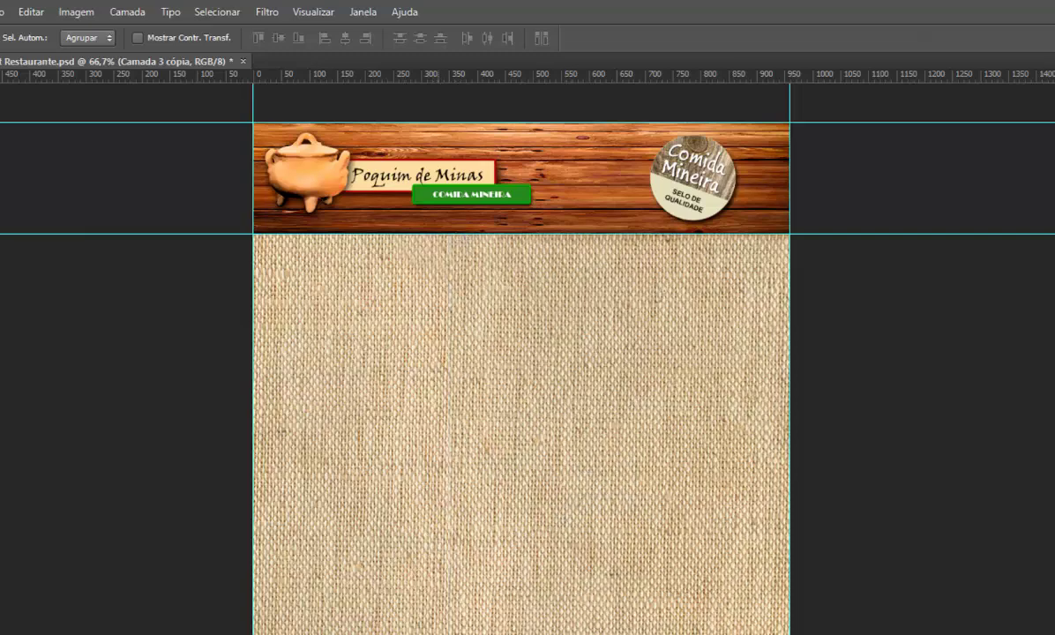
{"action": "key", "text": "ctrl+plus"}
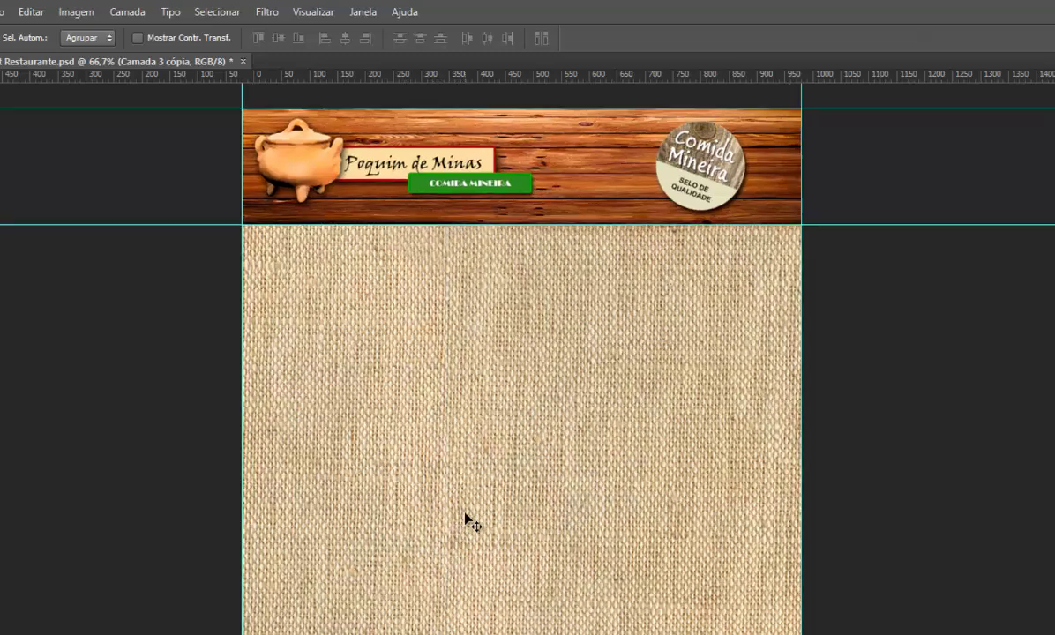
{"action": "key", "text": "ctrl+plus"}
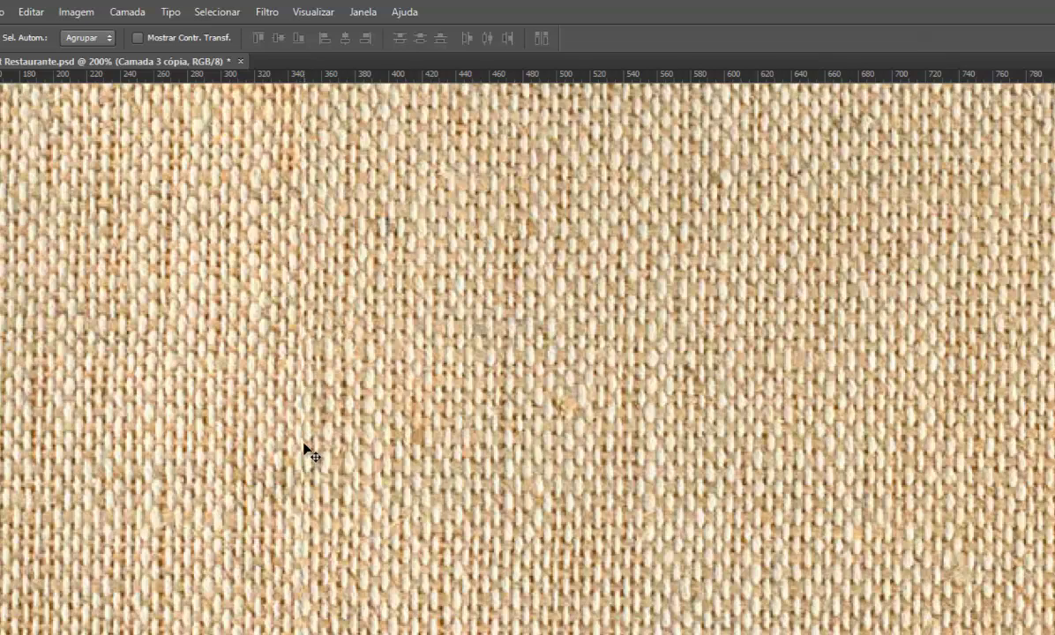
{"action": "mouse_move", "coordinate": [339, 422]}
{"action": "left_mouse_down"}
{"action": "mouse_move", "coordinate": [352, 422]}
{"action": "mouse_move", "coordinate": [339, 413]}
{"action": "left_mouse_up"}
{"action": "key", "text": "ctrl+minus"}
{"action": "key", "text": "ctrl+minus"}
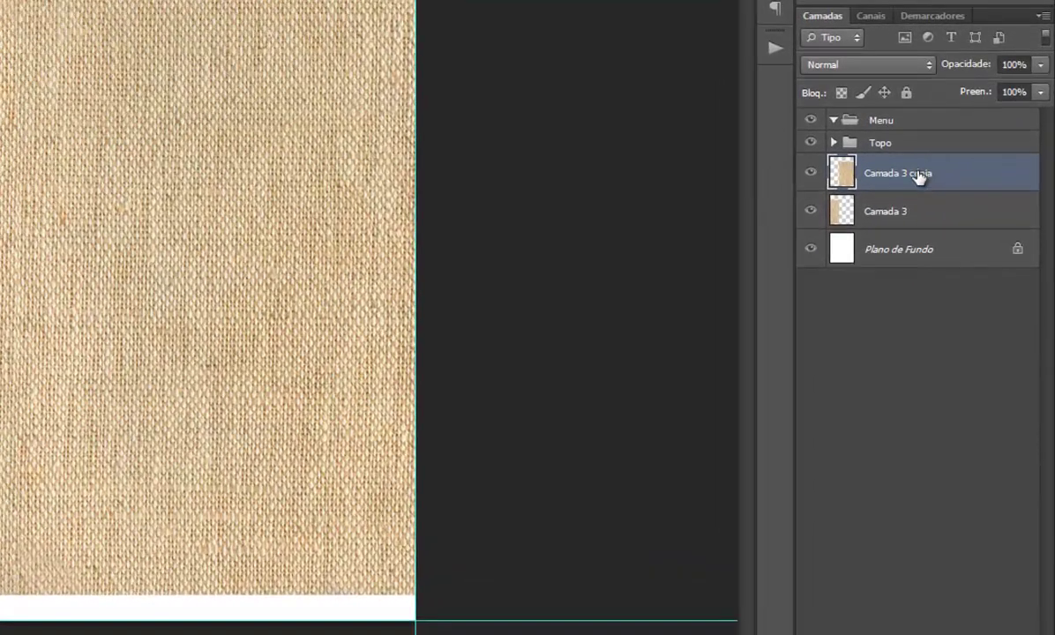
Merge Camada 3 and Camada 3 cópia via Mesclar Camadas, then move the result down the page.
{"action": "key", "text": "shift"}
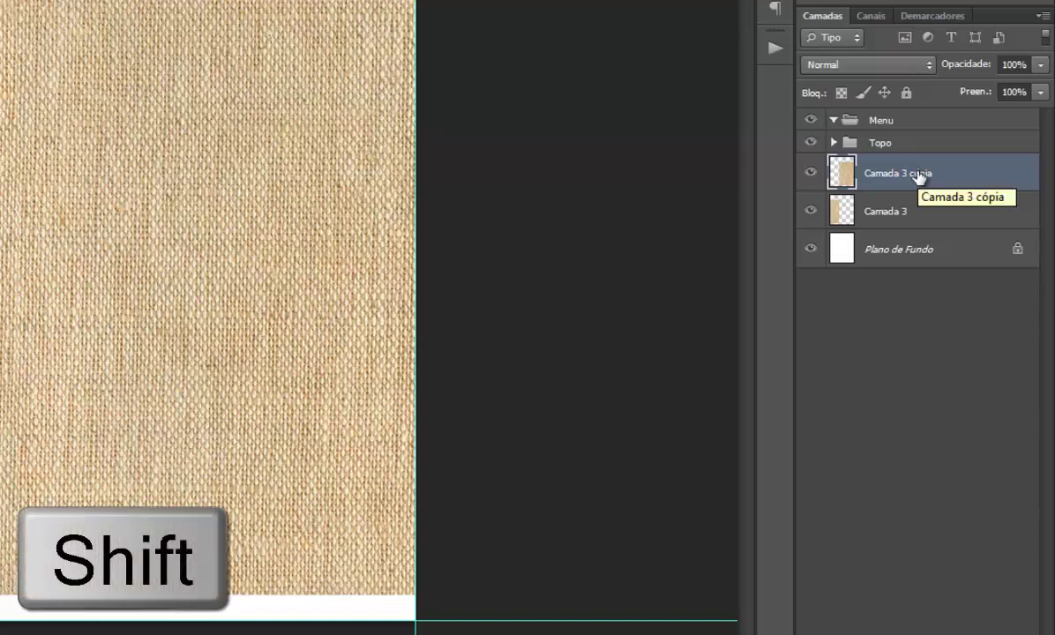
{"action": "left_click", "coordinate": [886, 212], "text": "shift"}
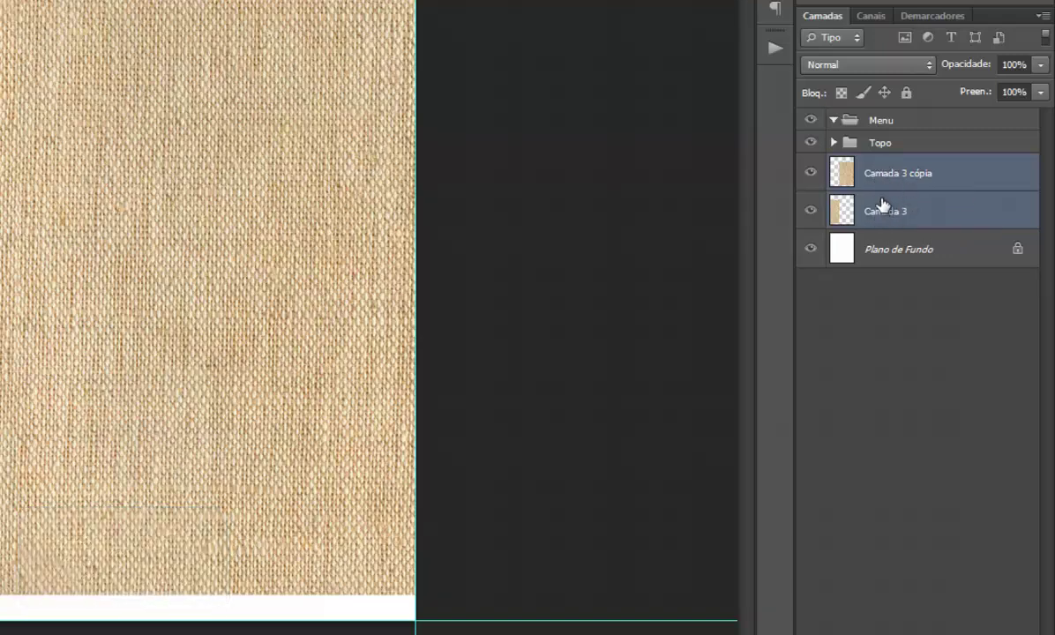
{"action": "right_click", "coordinate": [879, 214]}
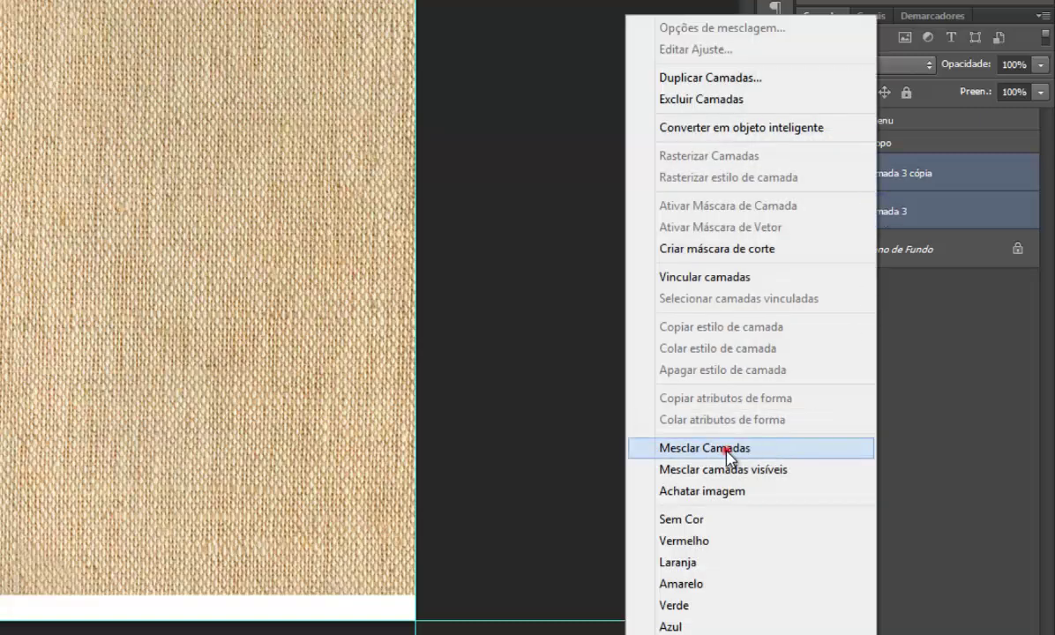
{"action": "left_click", "coordinate": [723, 450]}
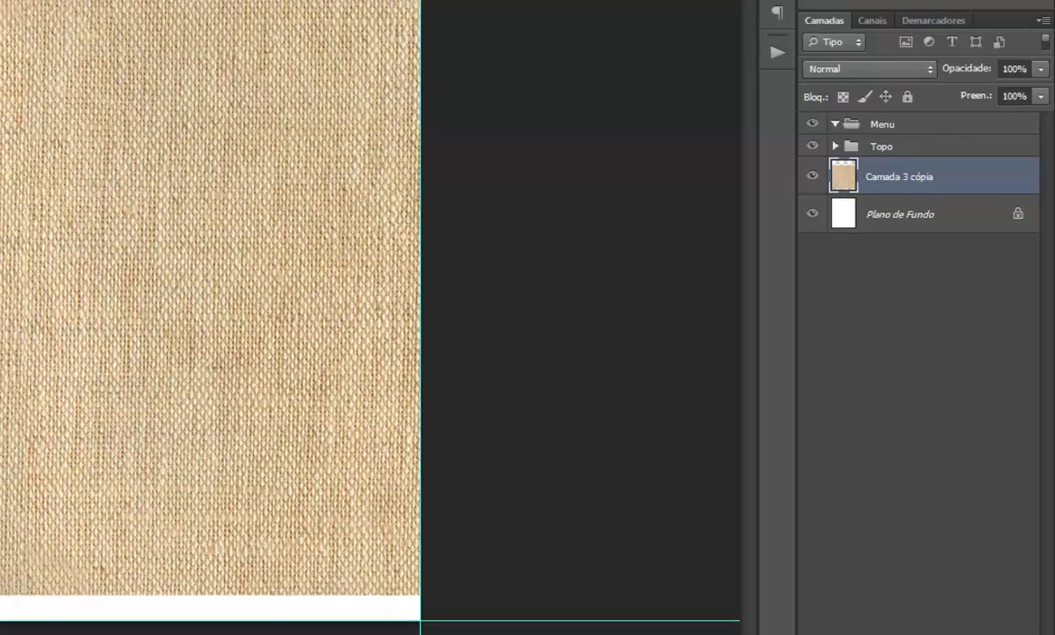
{"action": "mouse_move", "coordinate": [64, 344]}
{"action": "left_mouse_down"}
{"action": "mouse_move", "coordinate": [255, 308]}
{"action": "mouse_move", "coordinate": [222, 293]}
{"action": "left_mouse_up"}
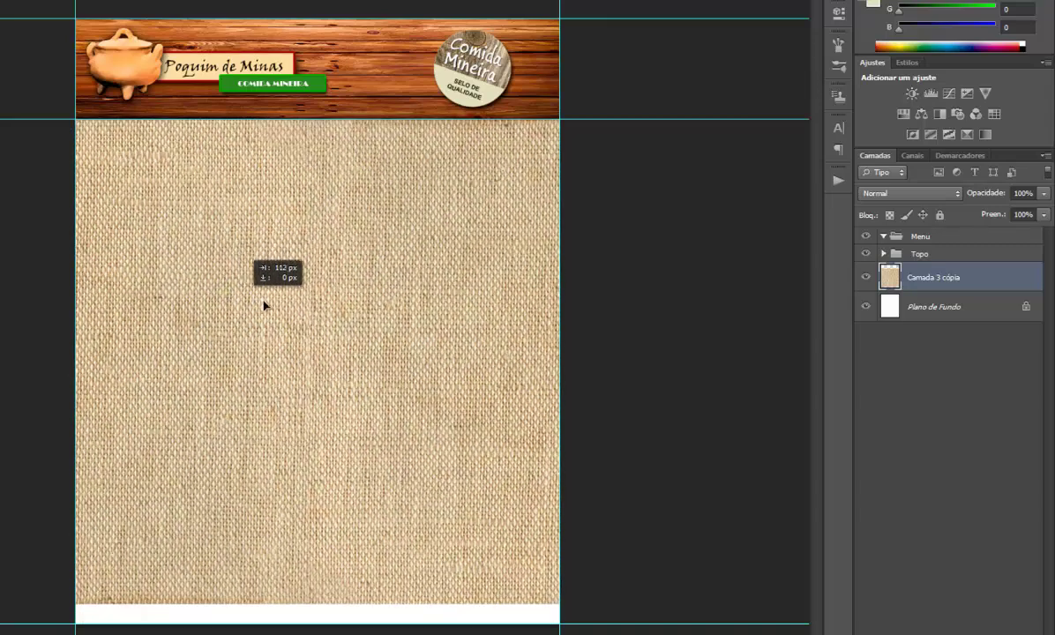
Free-transform the merged burlap layer to span the page width beneath the header and commit.
{"action": "mouse_move", "coordinate": [222, 293]}
{"action": "left_mouse_down"}
{"action": "mouse_move", "coordinate": [266, 301]}
{"action": "mouse_move", "coordinate": [272, 259]}
{"action": "left_mouse_up"}
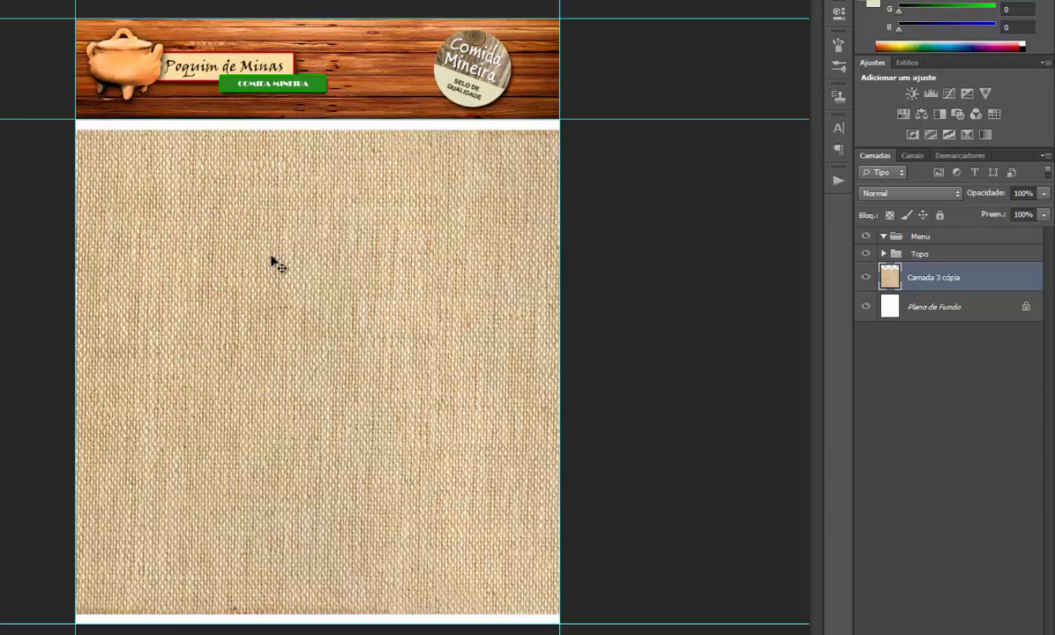
{"action": "key", "text": "ctrl+t"}
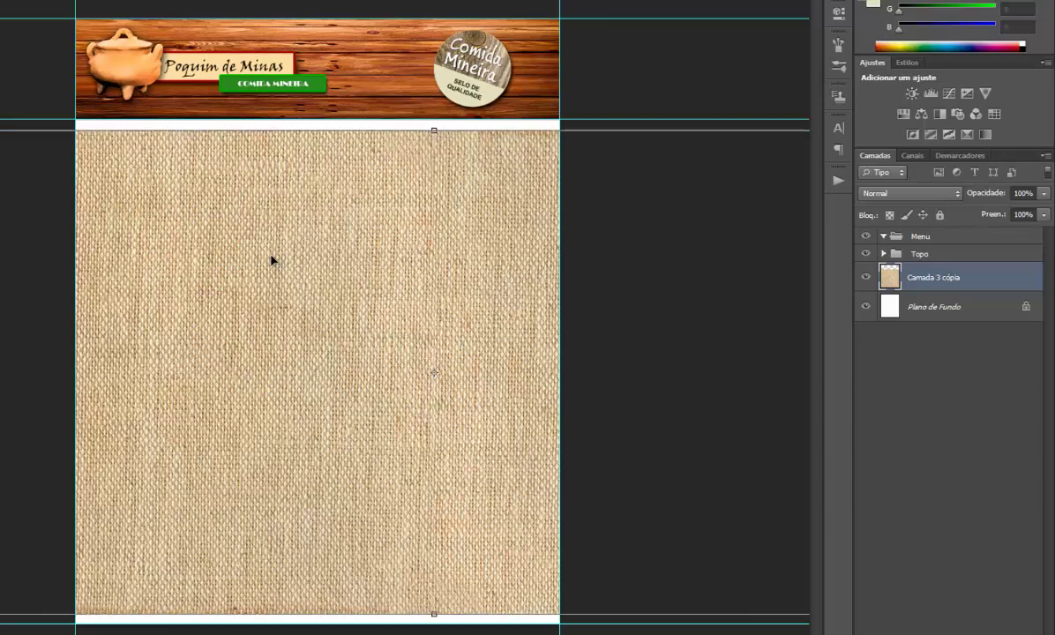
{"action": "key", "text": "ctrl+minus"}
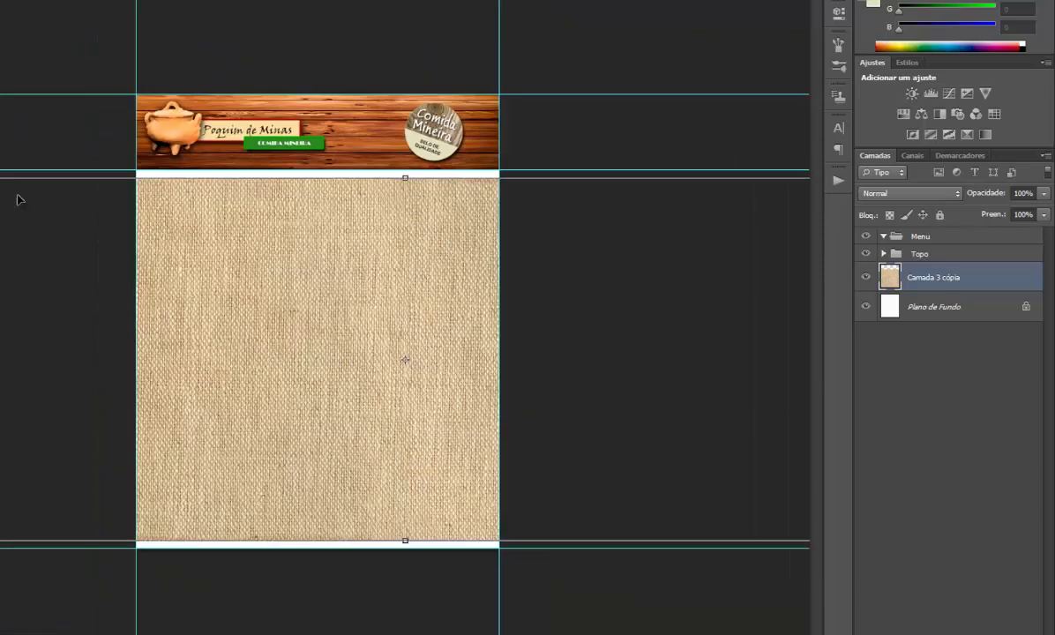
{"action": "left_click_drag", "start_coordinate": [3, 177], "coordinate": [76, 280]}
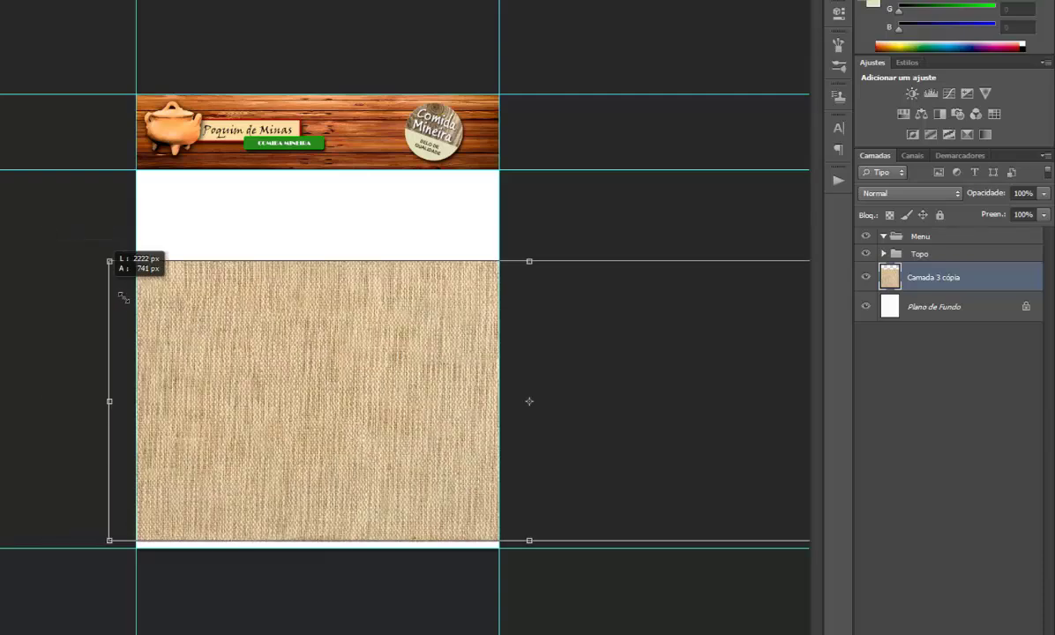
{"action": "left_click_drag", "start_coordinate": [76, 281], "coordinate": [269, 355]}
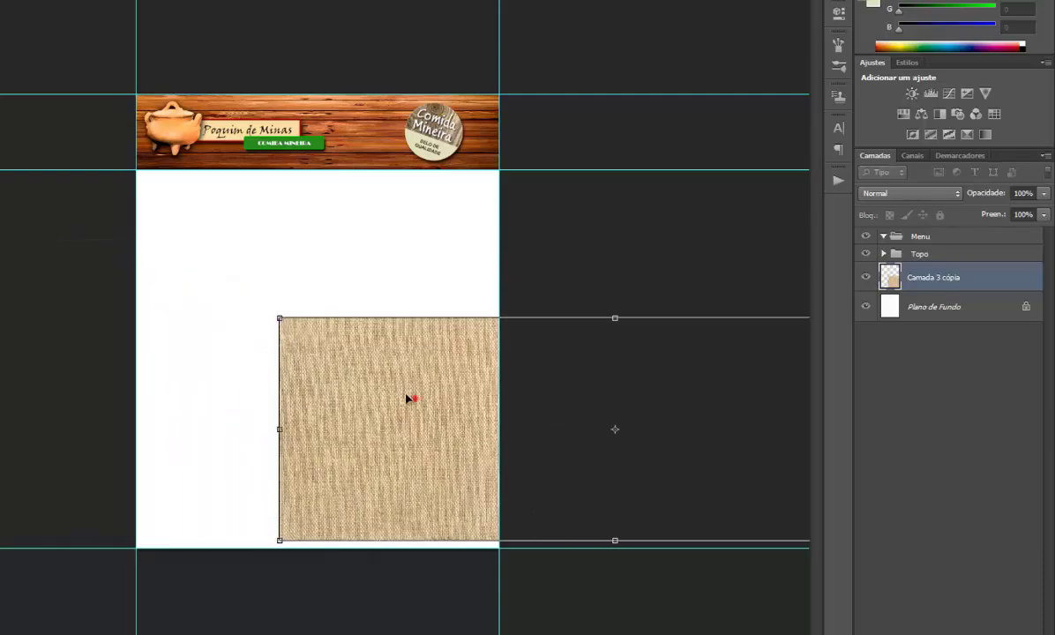
{"action": "mouse_move", "coordinate": [410, 398]}
{"action": "left_mouse_down"}
{"action": "mouse_move", "coordinate": [260, 267]}
{"action": "mouse_move", "coordinate": [272, 242]}
{"action": "left_mouse_up"}
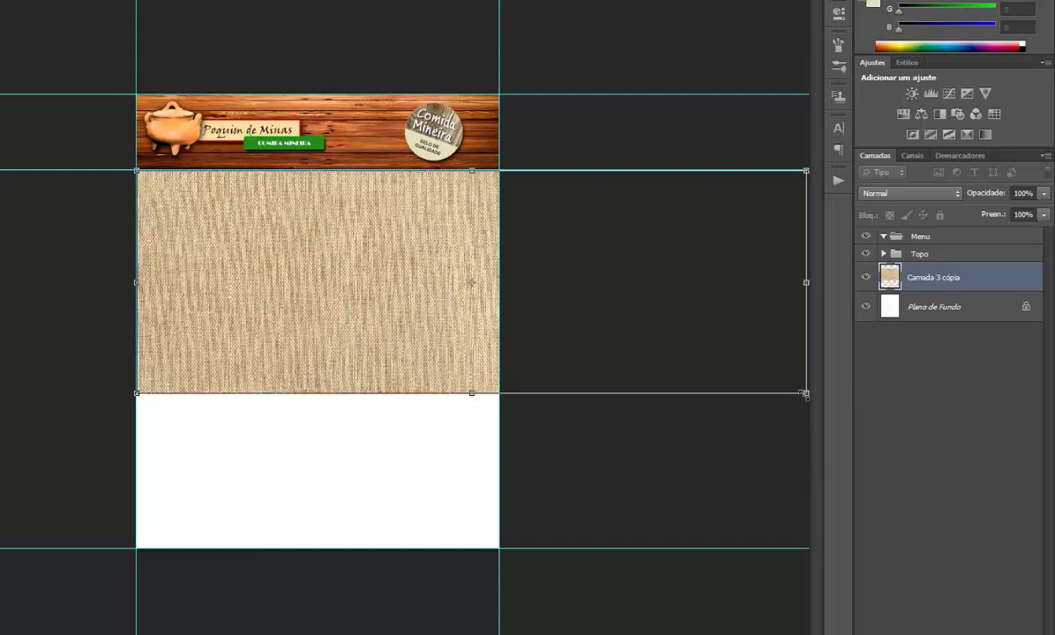
{"action": "left_click_drag", "start_coordinate": [806, 393], "coordinate": [615, 329]}
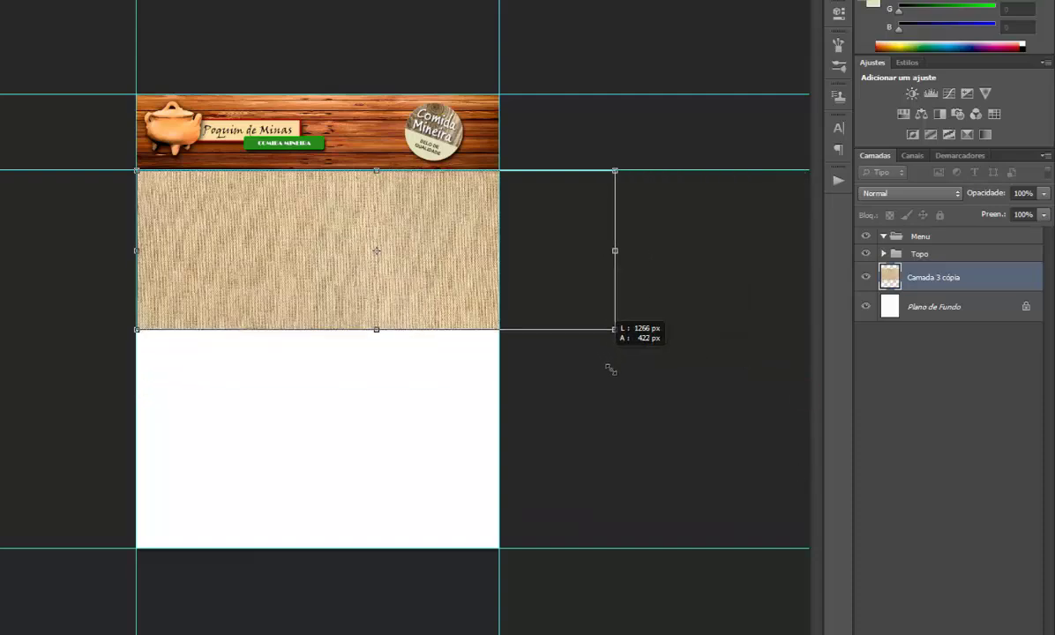
{"action": "left_click_drag", "start_coordinate": [610, 370], "coordinate": [731, 492]}
{"action": "key", "text": "Return"}
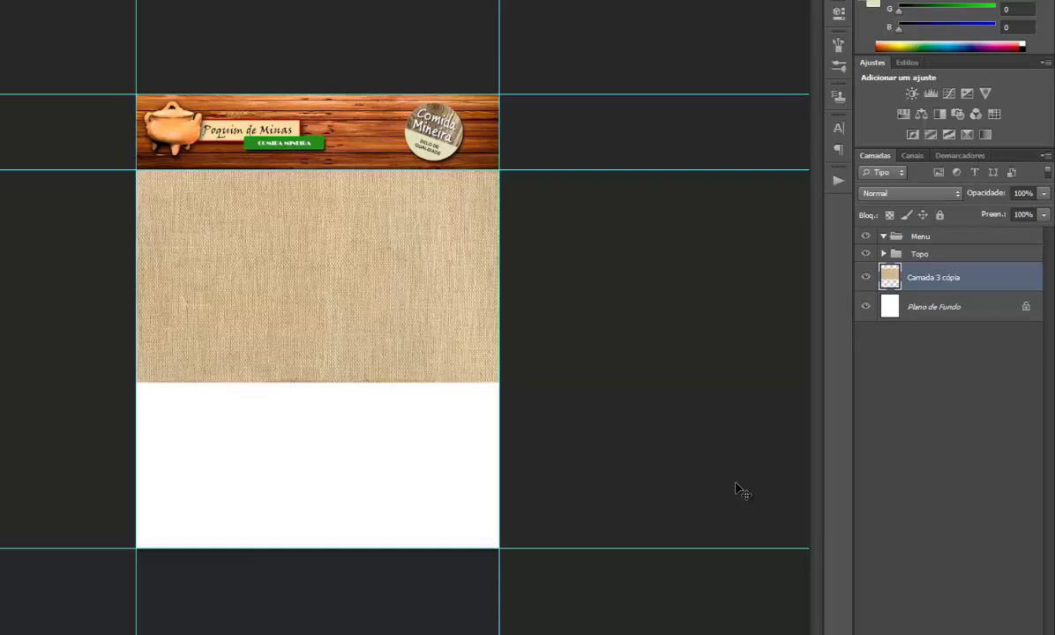
{"action": "key", "text": "ctrl+plus"}
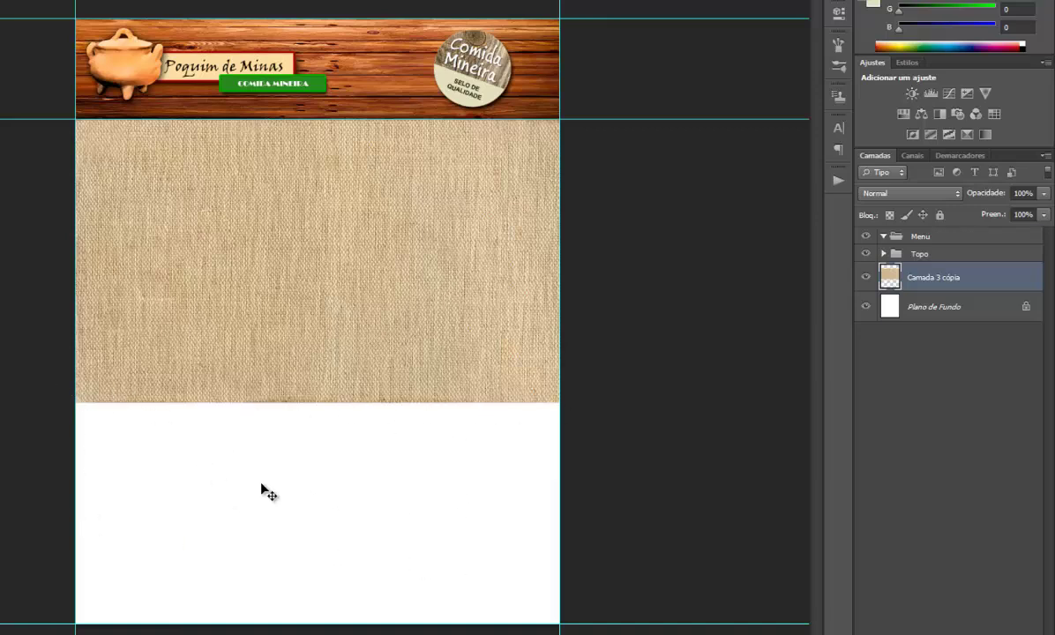
Move the burlap to the page's lower area and duplicate it as Camada 3 cópia 2.
{"action": "left_click_drag", "start_coordinate": [446, 217], "coordinate": [443, 439]}
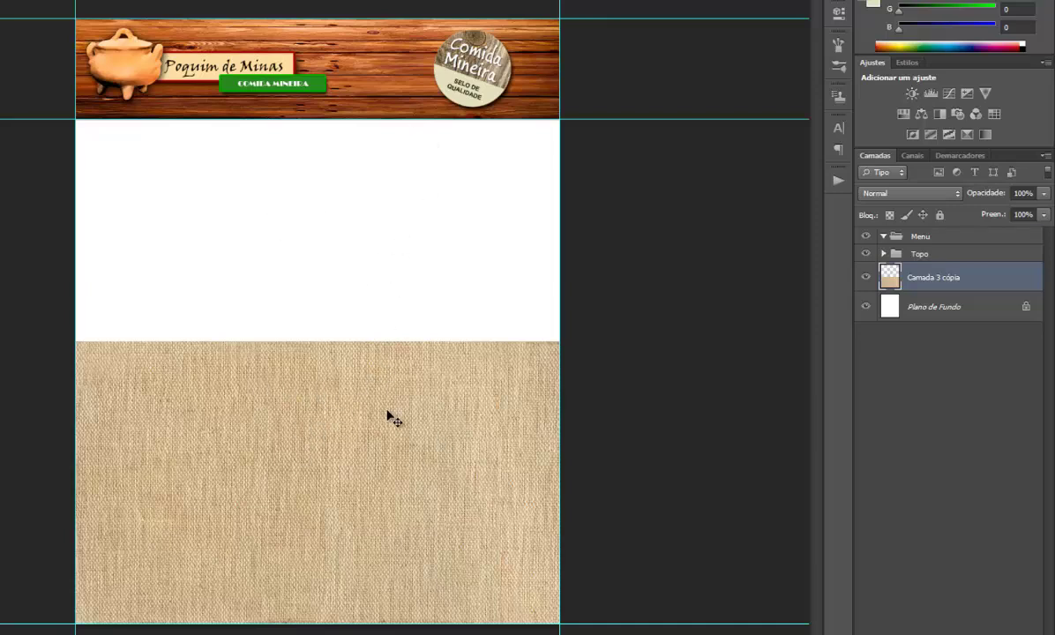
{"action": "left_click_drag", "start_coordinate": [386, 411], "coordinate": [389, 245]}
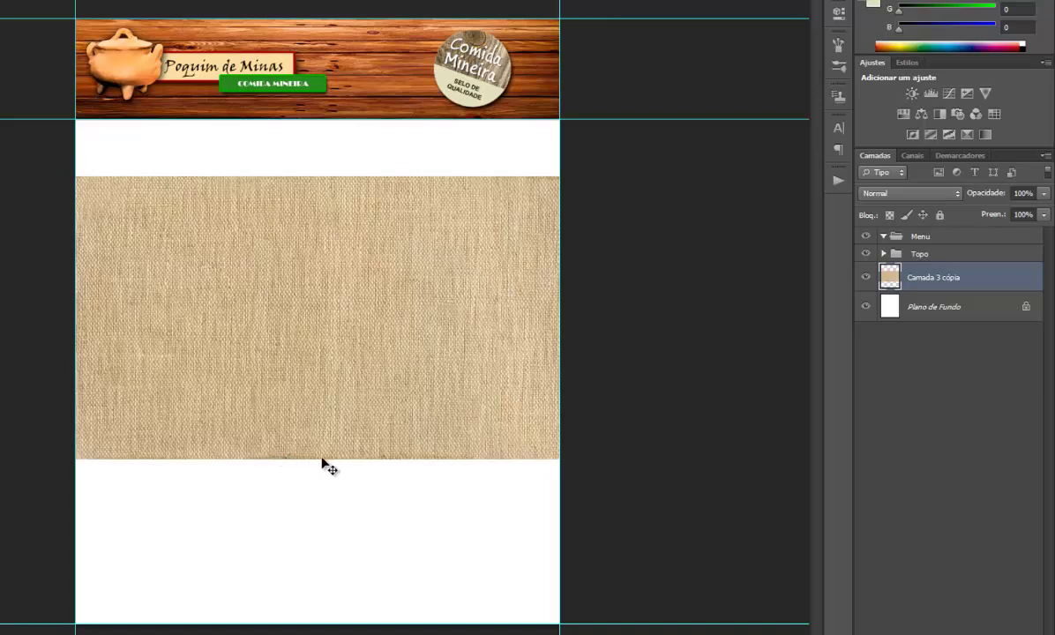
{"action": "left_click_drag", "start_coordinate": [385, 264], "coordinate": [385, 430]}
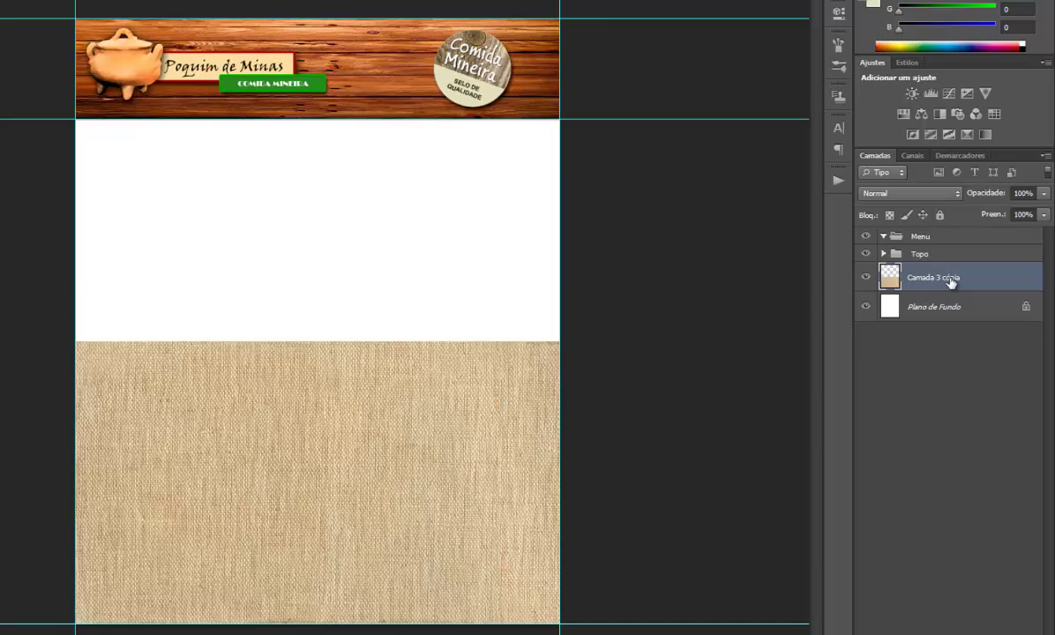
{"action": "key", "text": "ctrl+j"}
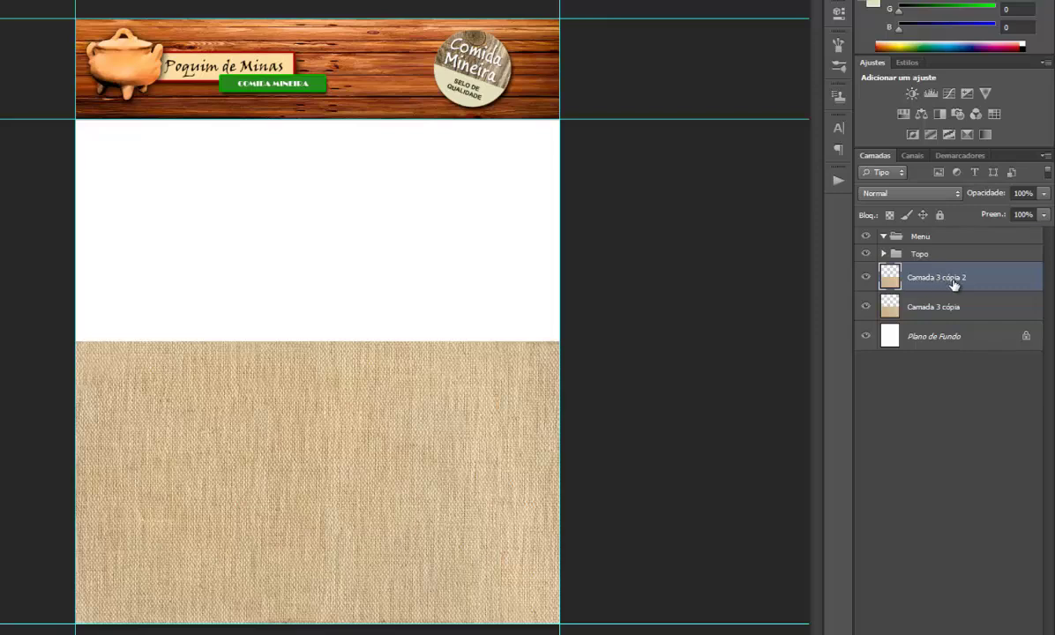
Move the burlap copy up over the white area and set a horizontal guide at the seam.
{"action": "mouse_move", "coordinate": [244, 529]}
{"action": "left_mouse_down"}
{"action": "mouse_move", "coordinate": [265, 343]}
{"action": "mouse_move", "coordinate": [245, 311]}
{"action": "left_mouse_up"}
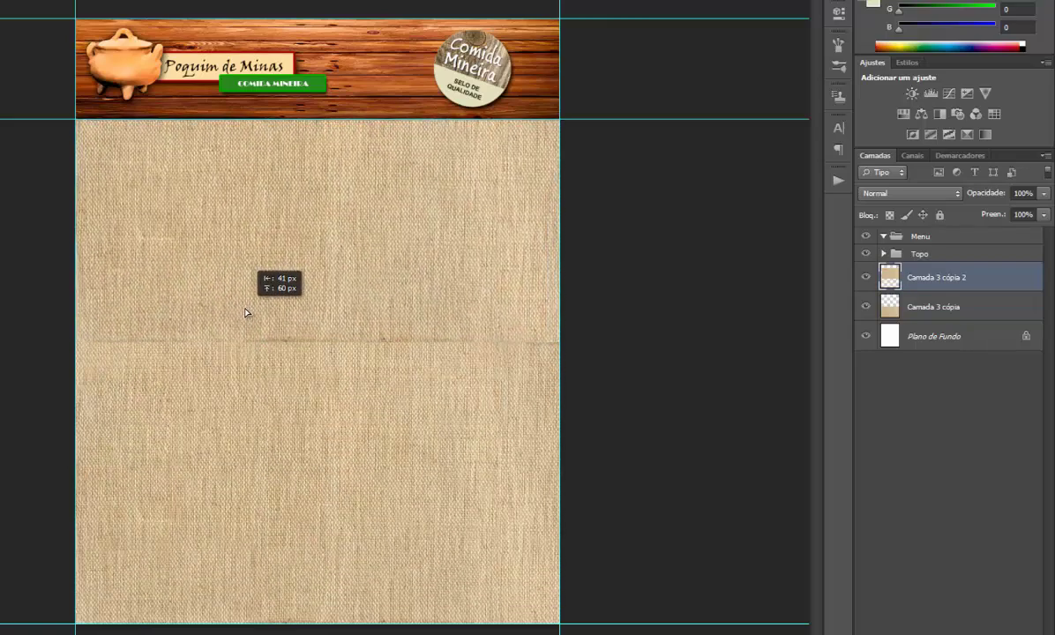
{"action": "left_click_drag", "start_coordinate": [245, 310], "coordinate": [309, 301]}
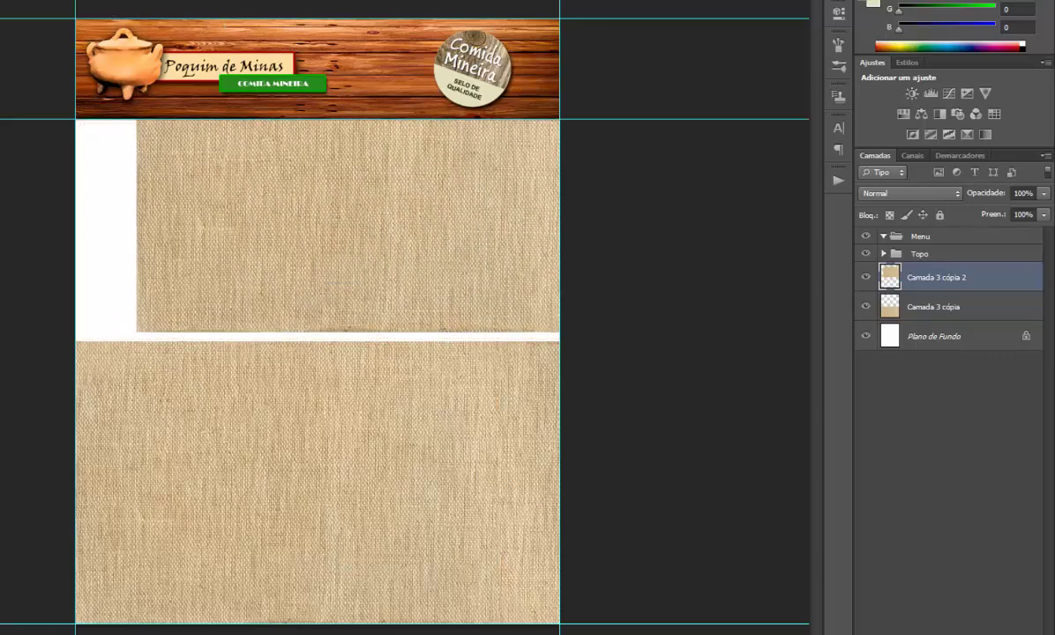
{"action": "left_click_drag", "start_coordinate": [111, 91], "coordinate": [120, 351]}
{"action": "mouse_move", "coordinate": [127, 393]}
{"action": "left_mouse_down"}
{"action": "mouse_move", "coordinate": [152, 392]}
{"action": "mouse_move", "coordinate": [162, 360]}
{"action": "left_mouse_up"}
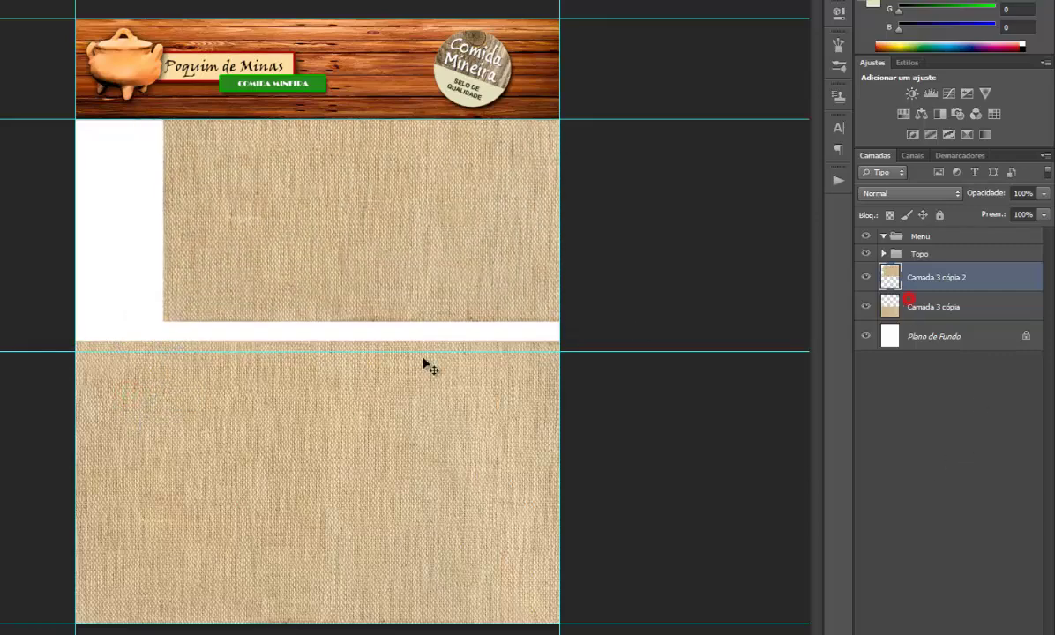
{"action": "mouse_move", "coordinate": [145, 452]}
{"action": "left_mouse_down"}
{"action": "mouse_move", "coordinate": [155, 496]}
{"action": "mouse_move", "coordinate": [148, 464]}
{"action": "left_mouse_up"}
Align 'Camada 3 cópia 2' to the left edge against the other piece, and remove the extra guide.
{"action": "left_click", "coordinate": [917, 280]}
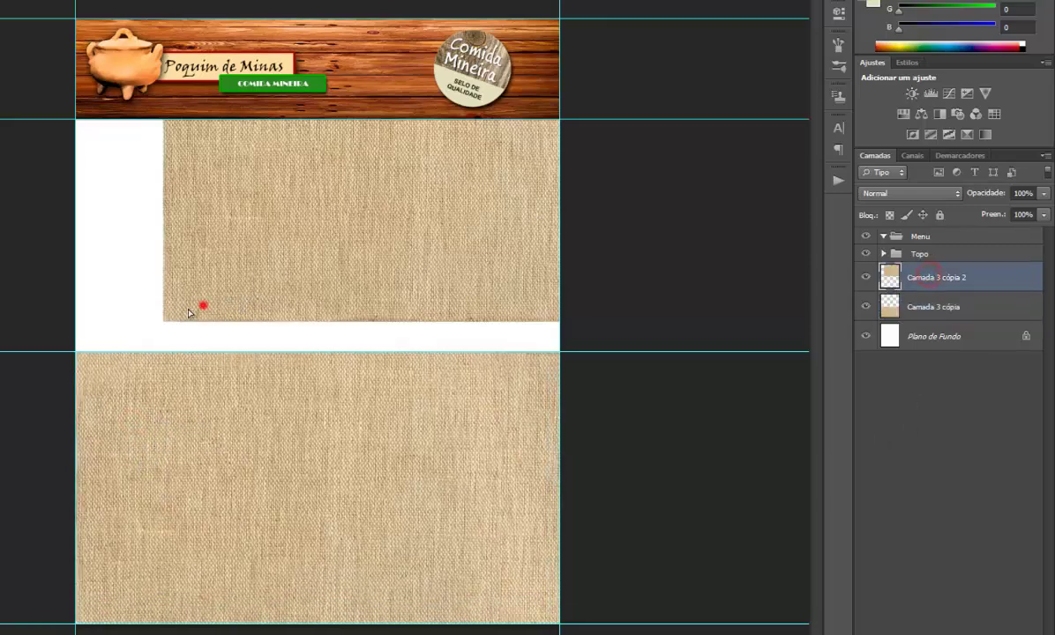
{"action": "left_click_drag", "start_coordinate": [199, 306], "coordinate": [115, 337]}
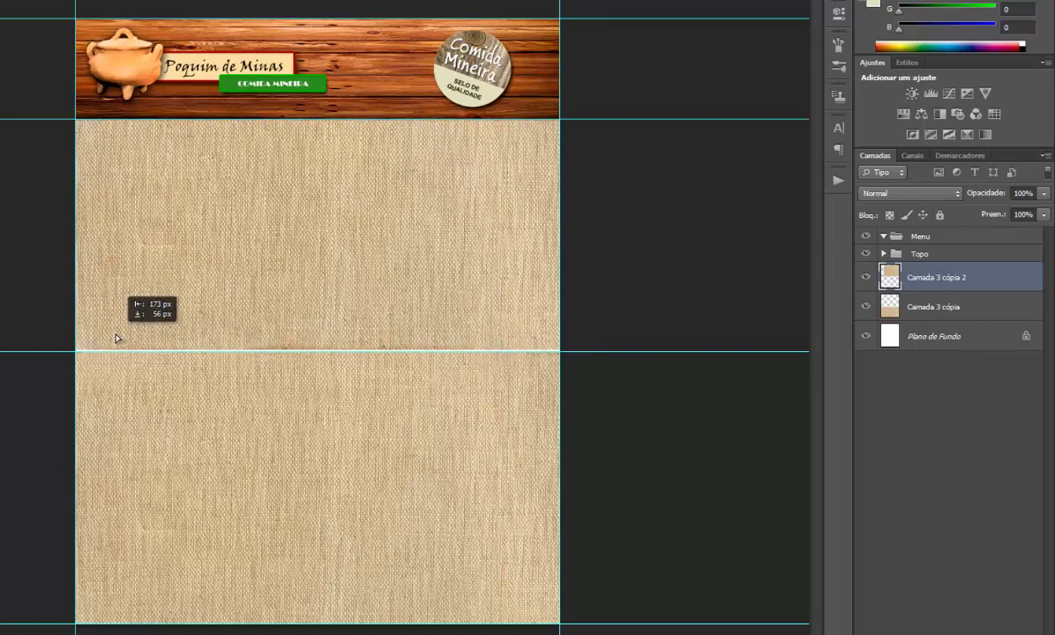
{"action": "left_click_drag", "start_coordinate": [116, 337], "coordinate": [87, 352]}
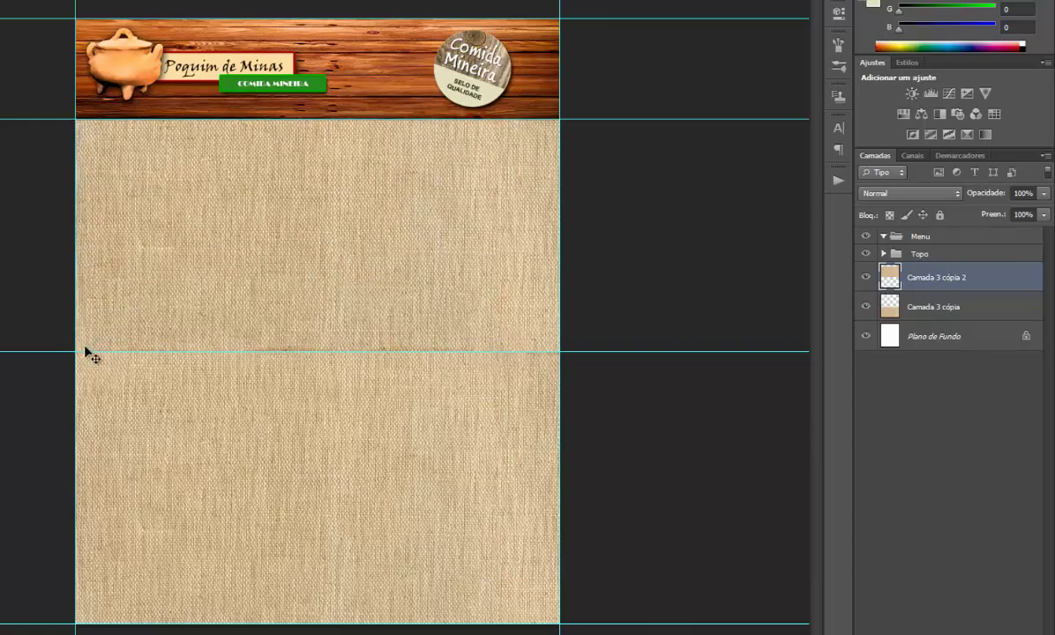
{"action": "key", "text": "ctrl+plus"}
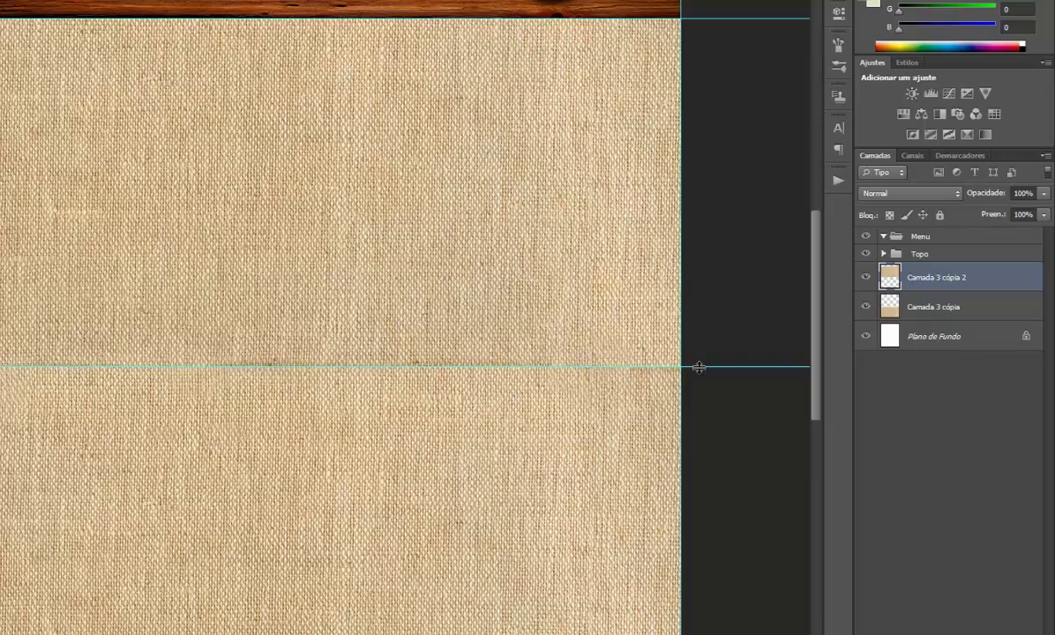
{"action": "left_click_drag", "start_coordinate": [714, 369], "coordinate": [640, 9]}
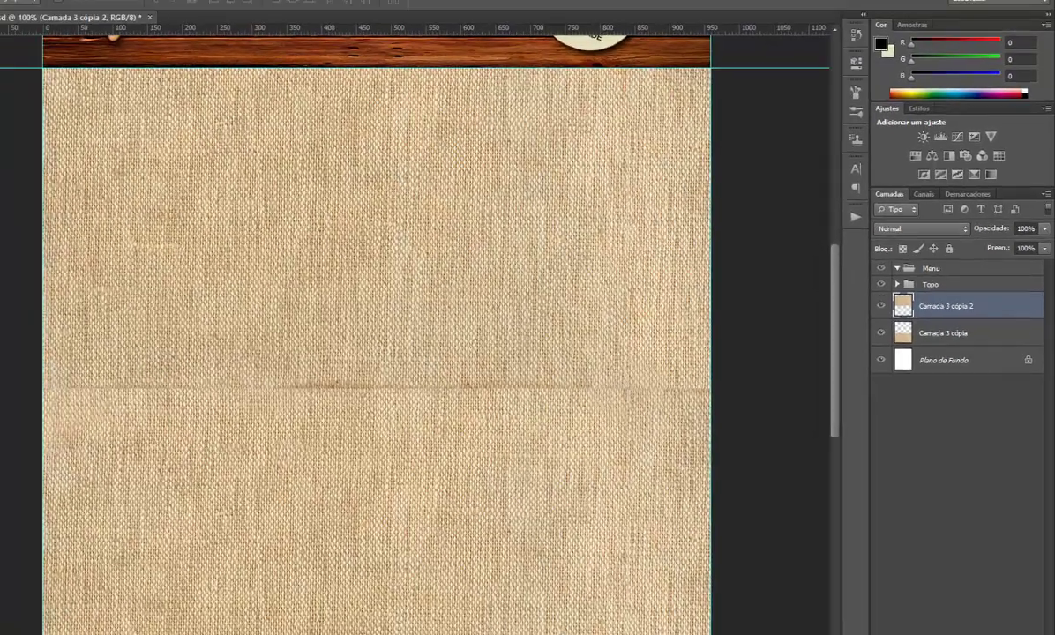
Flip the upper burlap piece horizontally and vertically, then shift it to hide the seam.
{"action": "left_click", "coordinate": [24, 9]}
{"action": "mouse_move", "coordinate": [106, 268]}
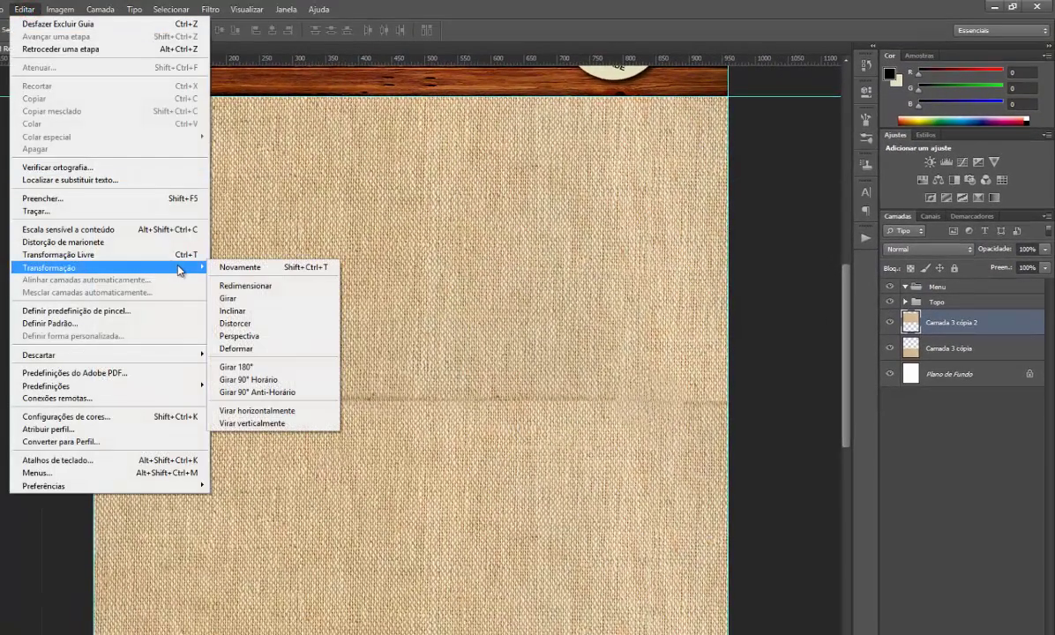
{"action": "left_click", "coordinate": [318, 412]}
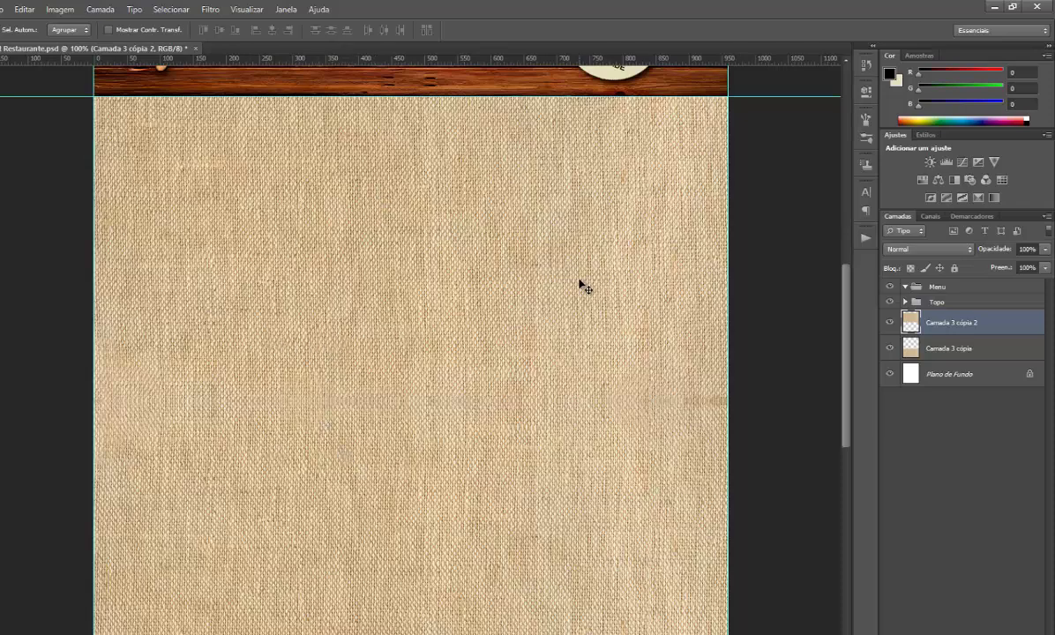
{"action": "left_click", "coordinate": [17, 12]}
{"action": "mouse_move", "coordinate": [49, 267]}
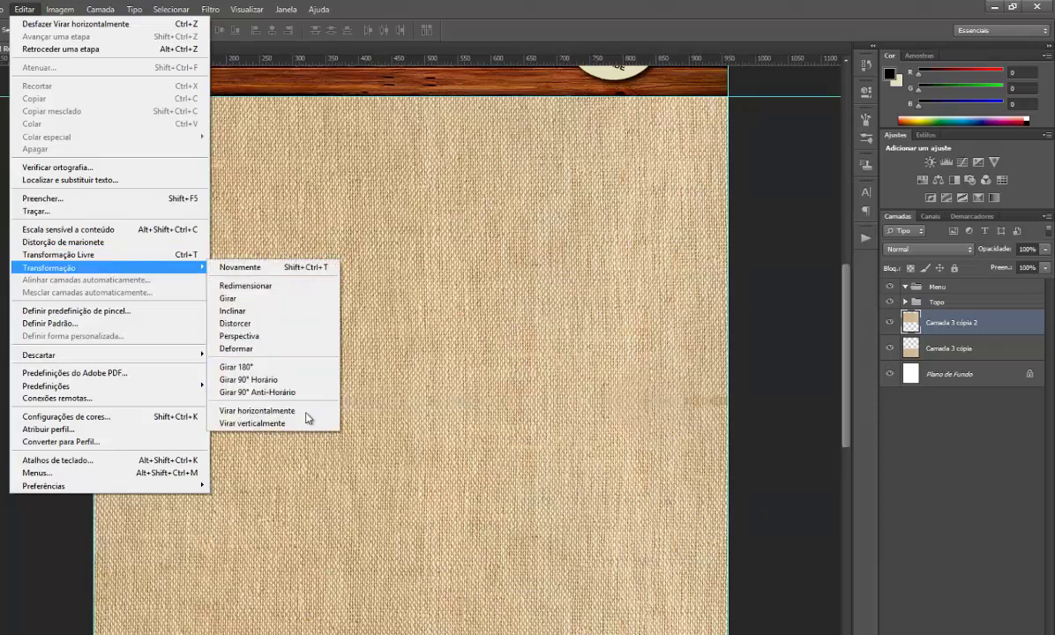
{"action": "left_click", "coordinate": [303, 424]}
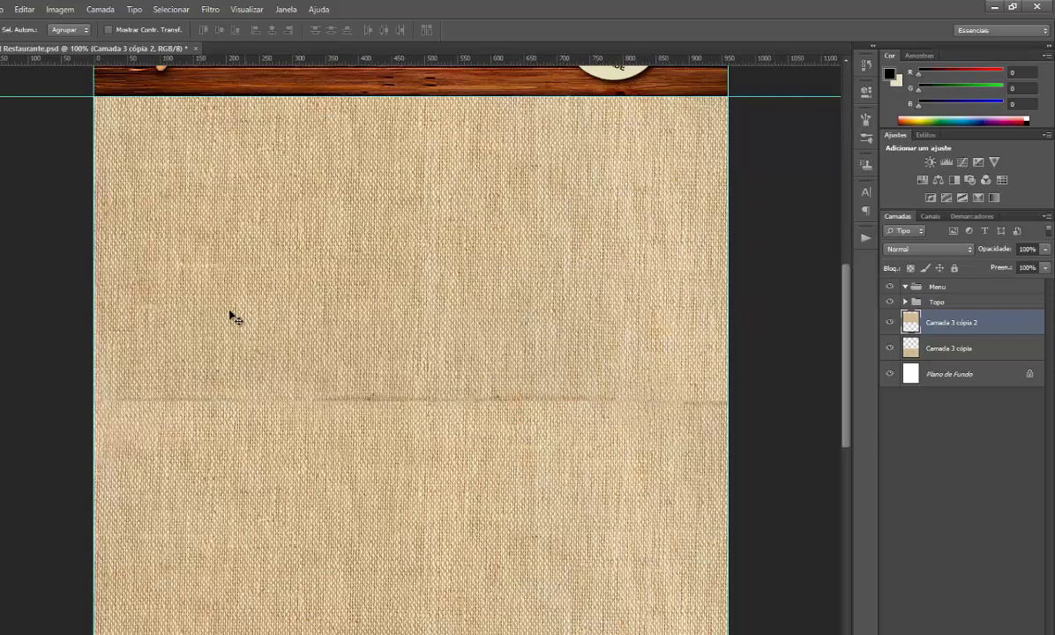
{"action": "mouse_move", "coordinate": [675, 351]}
{"action": "left_mouse_down"}
{"action": "mouse_move", "coordinate": [447, 352]}
{"action": "mouse_move", "coordinate": [405, 338]}
{"action": "mouse_move", "coordinate": [327, 349]}
{"action": "mouse_move", "coordinate": [431, 341]}
{"action": "mouse_move", "coordinate": [418, 349]}
{"action": "left_mouse_up"}
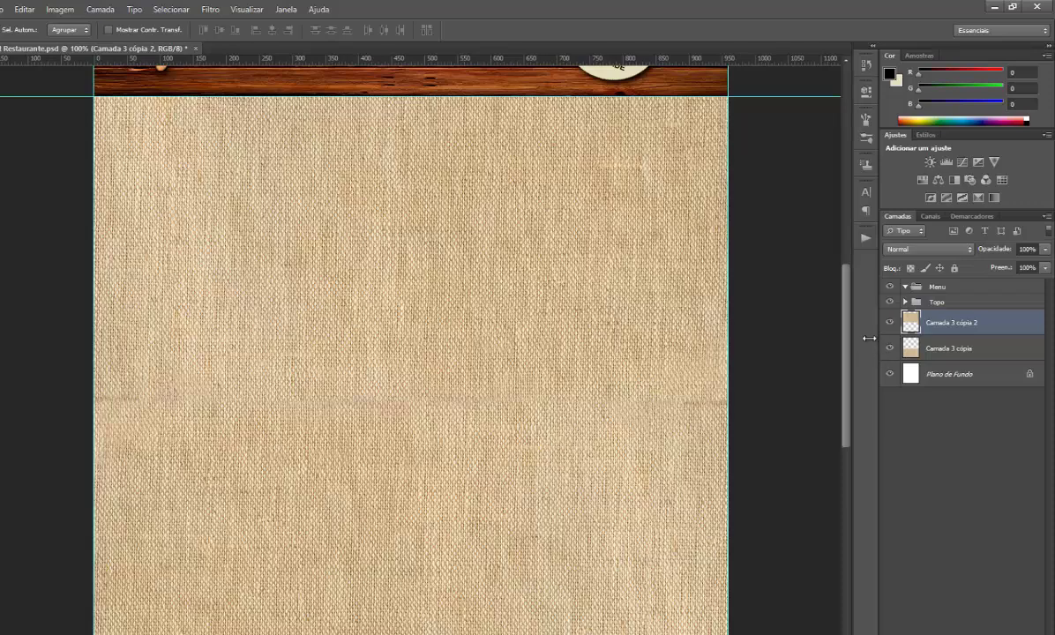
{"action": "mouse_move", "coordinate": [847, 339]}
{"action": "left_mouse_down"}
{"action": "mouse_move", "coordinate": [845, 269]}
{"action": "mouse_move", "coordinate": [844, 329]}
{"action": "left_mouse_up"}
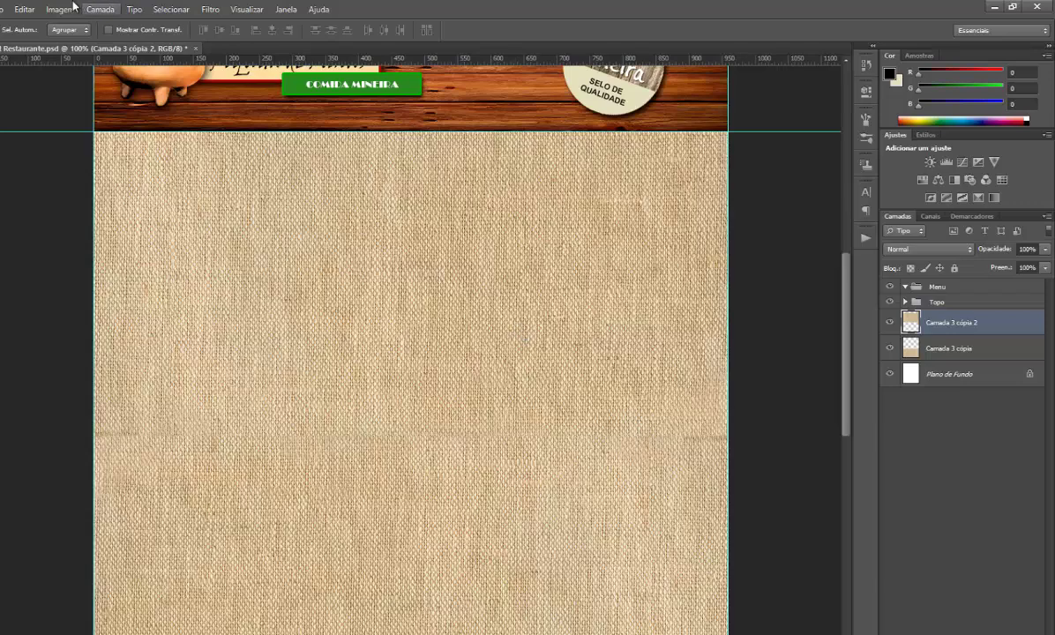
Rotate the upper burlap piece a quarter turn, flip it vertically, and nudge it up.
{"action": "left_click", "coordinate": [23, 9]}
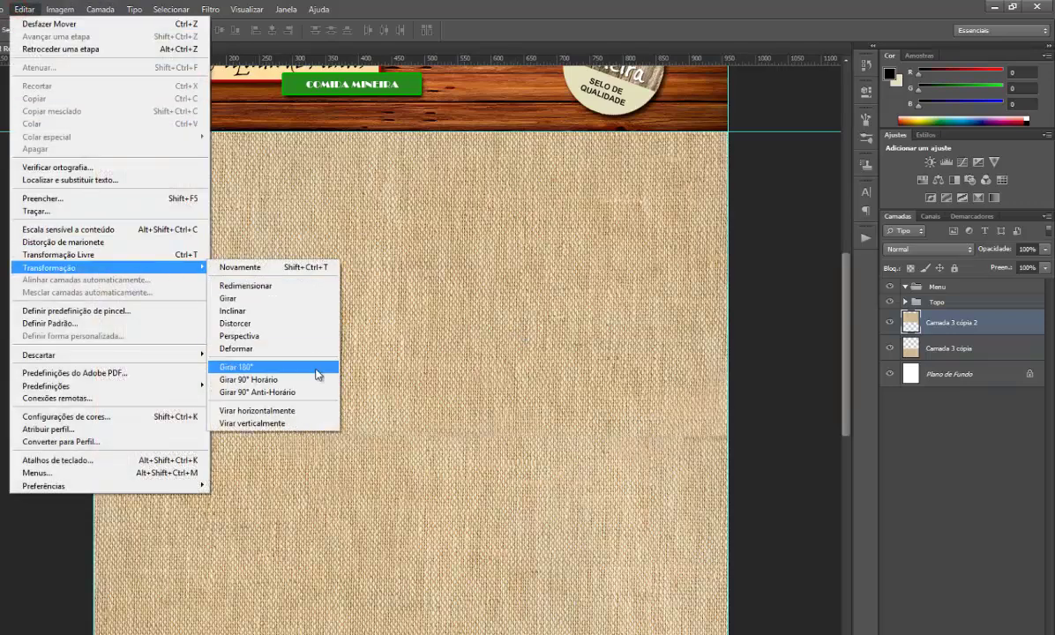
{"action": "mouse_move", "coordinate": [50, 268]}
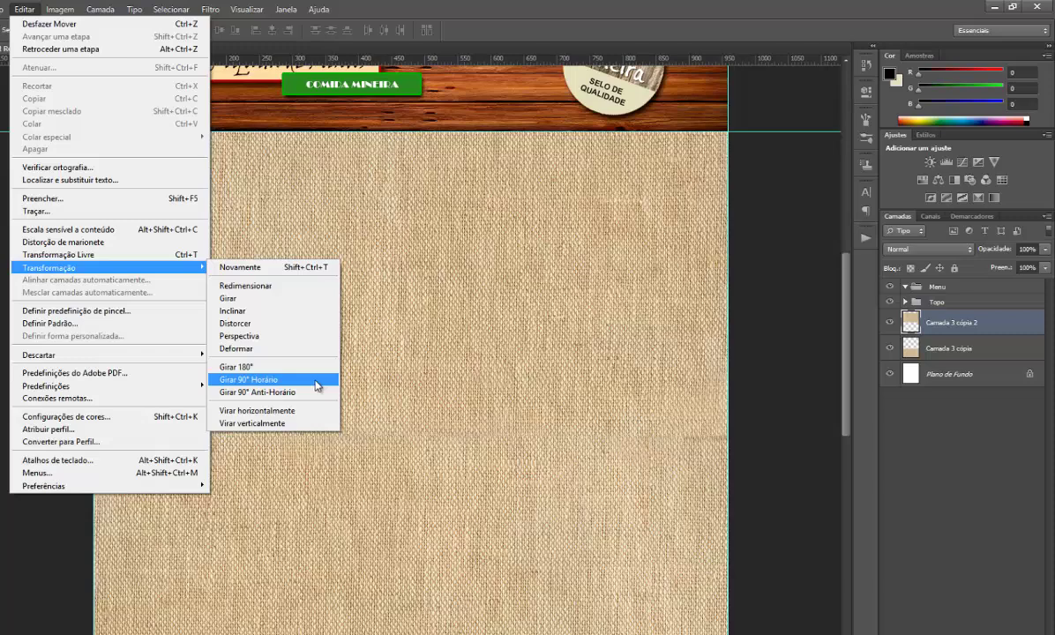
{"action": "left_click", "coordinate": [308, 392]}
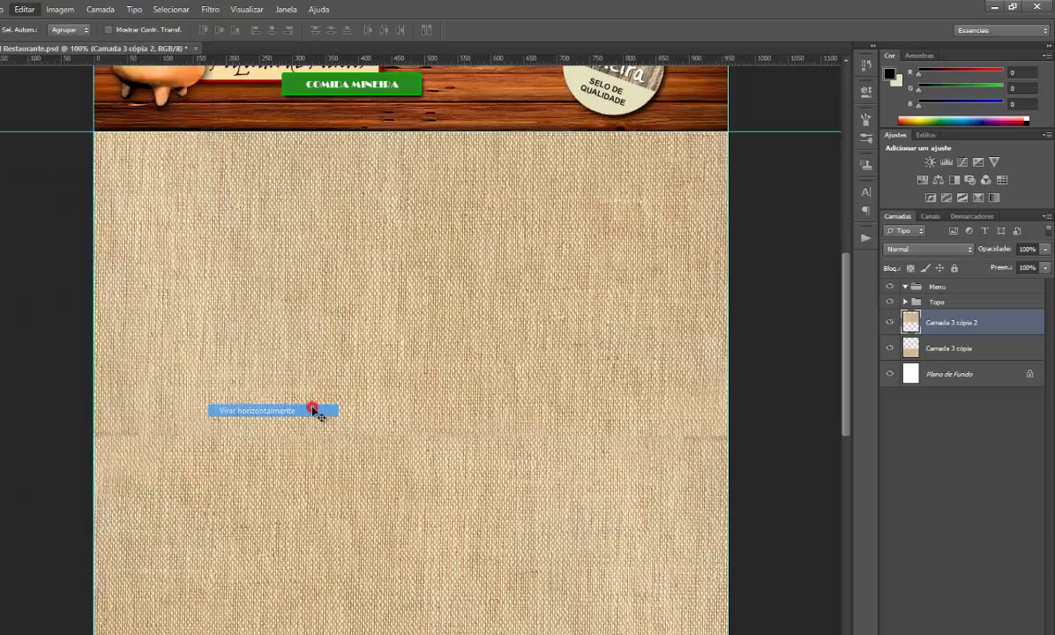
{"action": "left_click", "coordinate": [24, 9]}
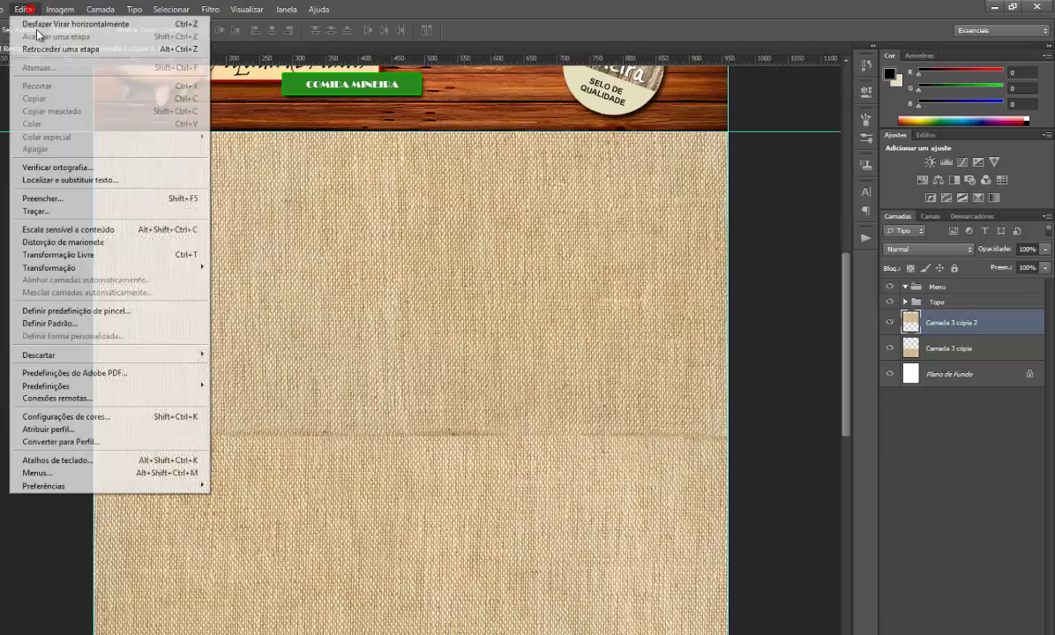
{"action": "mouse_move", "coordinate": [109, 267]}
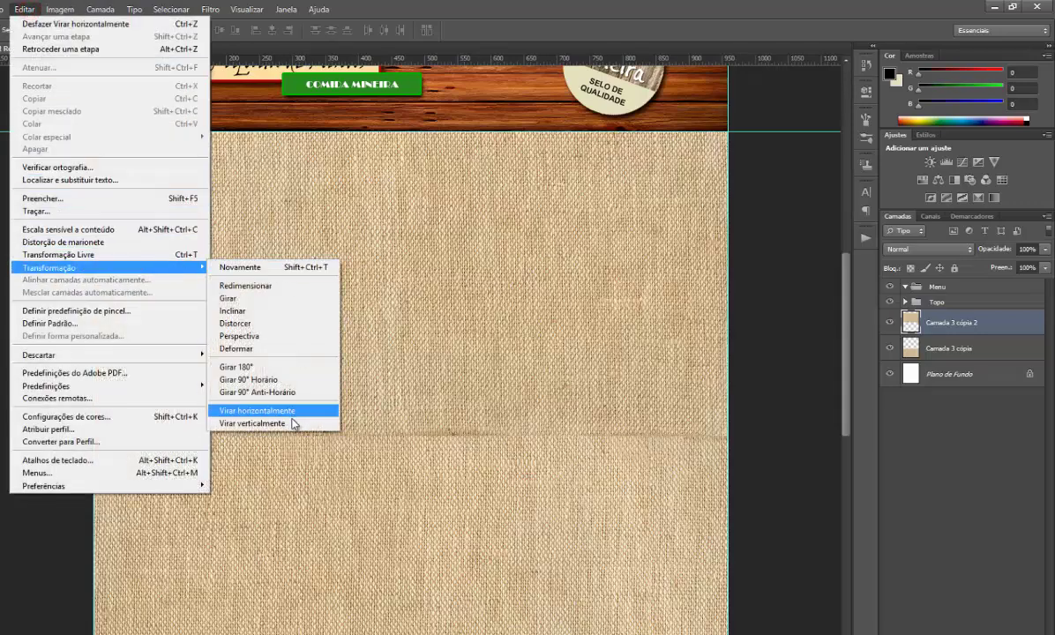
{"action": "left_click", "coordinate": [295, 421]}
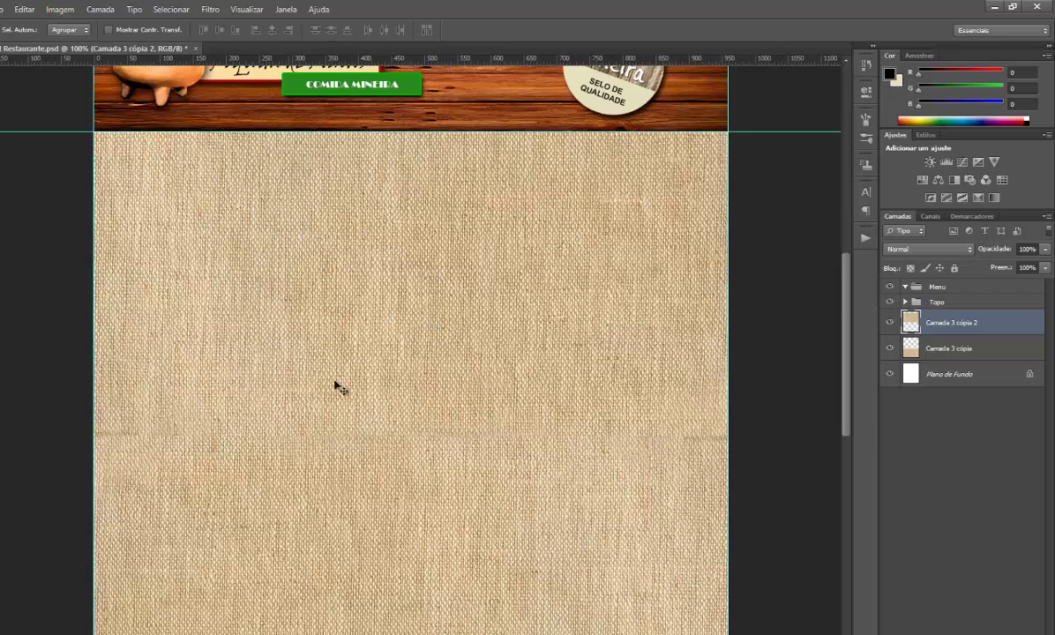
{"action": "mouse_move", "coordinate": [685, 332]}
{"action": "left_mouse_down"}
{"action": "mouse_move", "coordinate": [660, 327]}
{"action": "mouse_move", "coordinate": [685, 332]}
{"action": "left_mouse_up"}
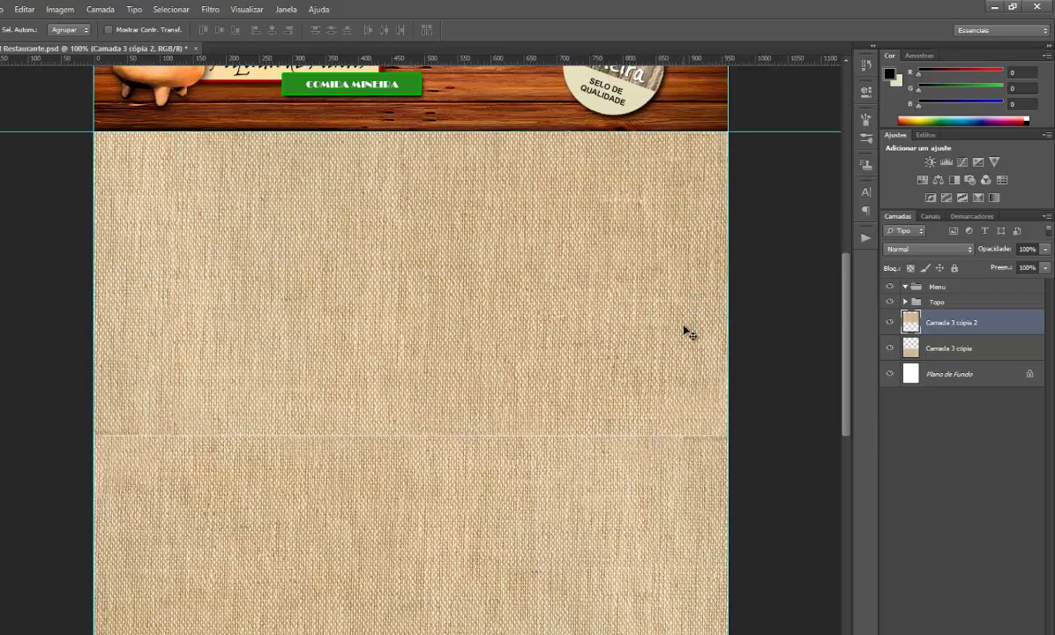
{"action": "key", "text": "Up"}
{"action": "key", "text": "Up"}
{"action": "key", "text": "Up"}
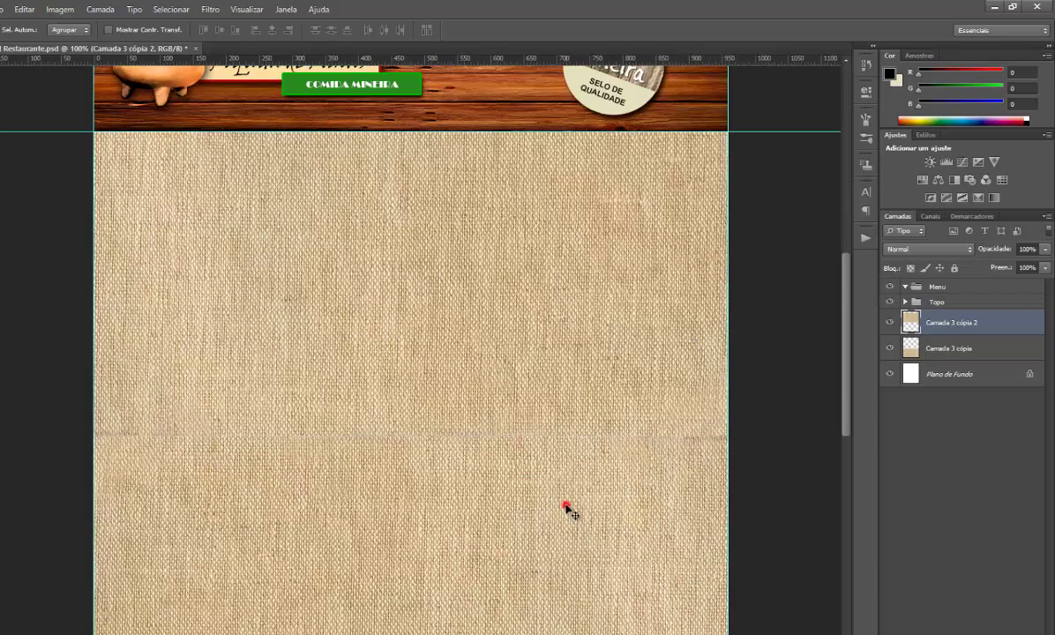
Shift the lower and upper burlap pieces sideways until the white gap between them closes.
{"action": "left_click_drag", "start_coordinate": [706, 502], "coordinate": [666, 501]}
{"action": "left_click", "coordinate": [909, 348]}
{"action": "mouse_move", "coordinate": [667, 522]}
{"action": "left_mouse_down"}
{"action": "mouse_move", "coordinate": [330, 520]}
{"action": "mouse_move", "coordinate": [461, 530]}
{"action": "left_mouse_up"}
{"action": "key", "text": "ctrl+z"}
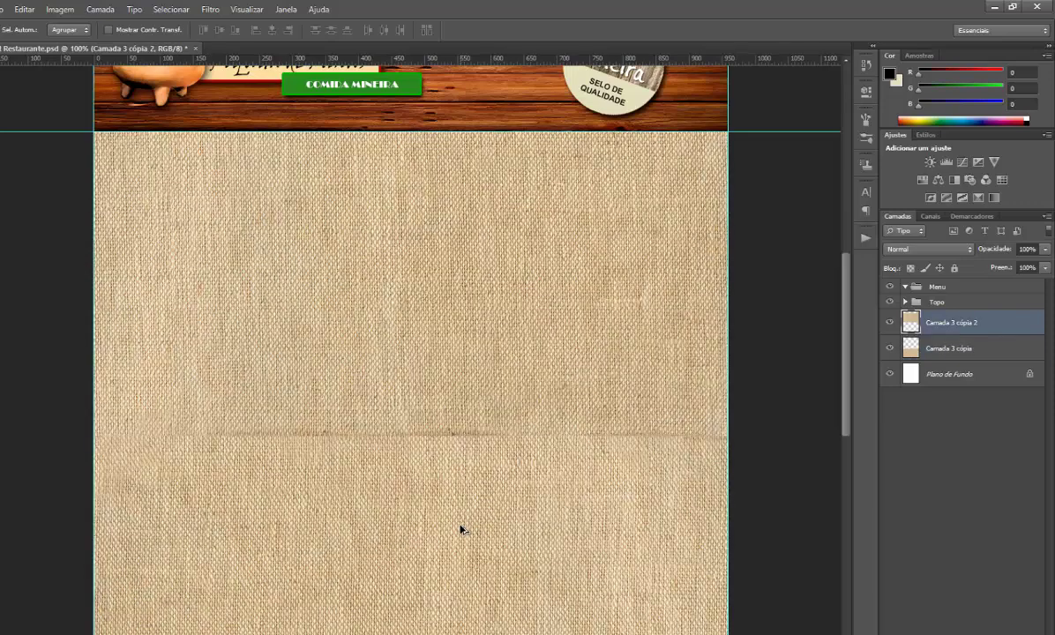
{"action": "key", "text": "ctrl+z"}
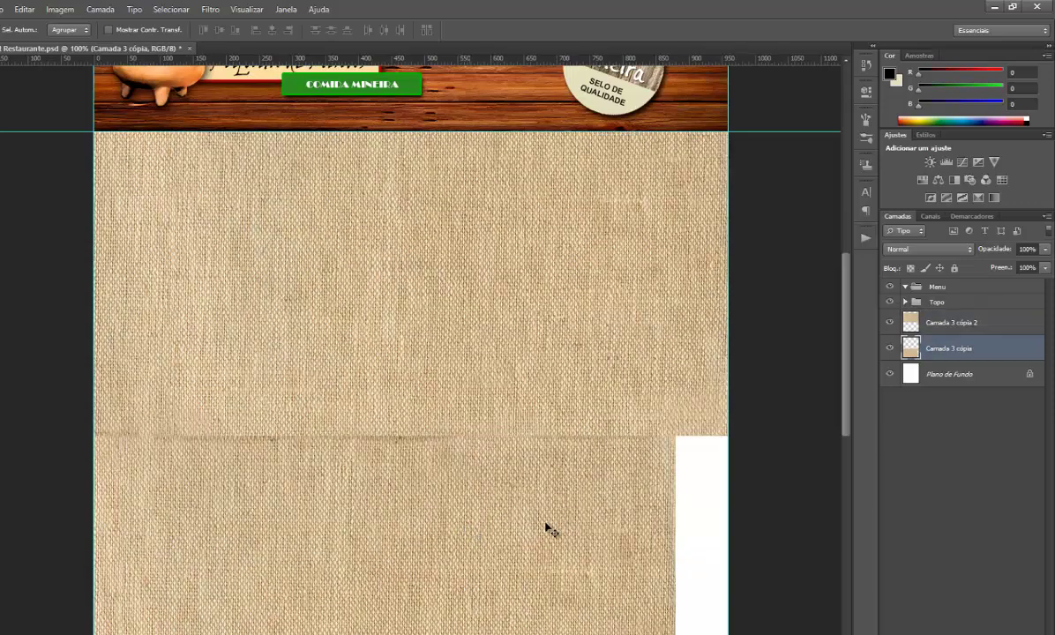
{"action": "left_click_drag", "start_coordinate": [599, 500], "coordinate": [651, 503]}
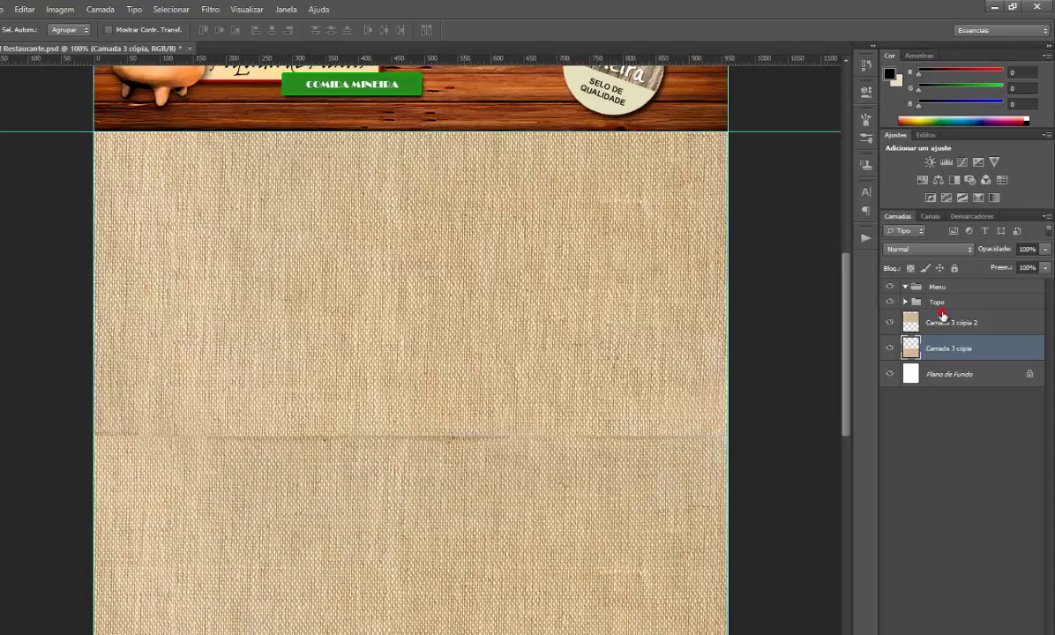
{"action": "left_click", "coordinate": [951, 322]}
{"action": "mouse_move", "coordinate": [699, 384]}
{"action": "left_mouse_down"}
{"action": "mouse_move", "coordinate": [411, 386]}
{"action": "mouse_move", "coordinate": [698, 376]}
{"action": "left_mouse_up"}
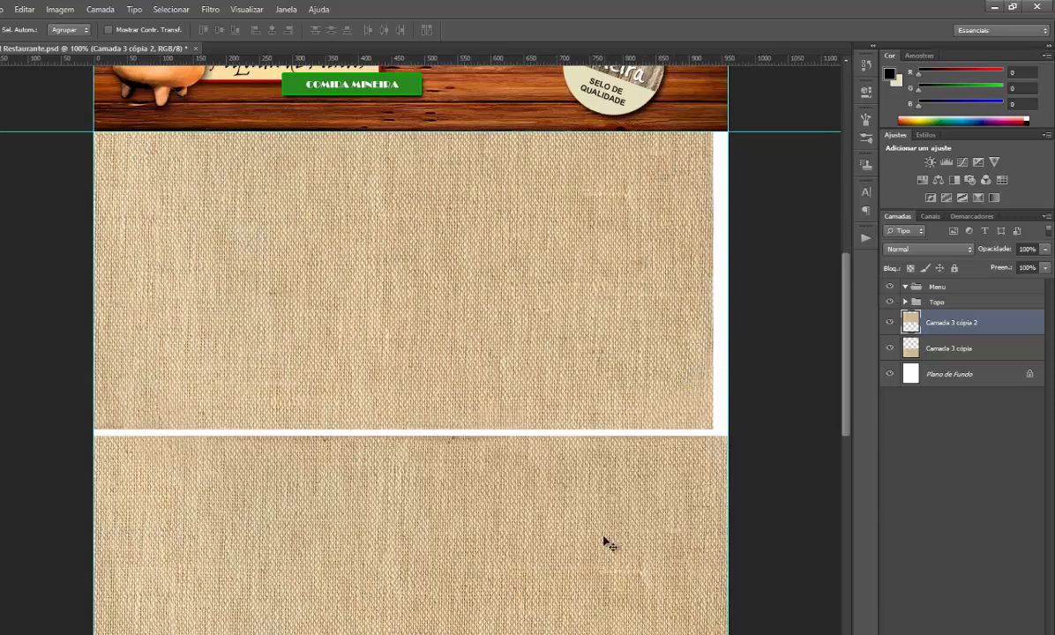
{"action": "left_click", "coordinate": [958, 346]}
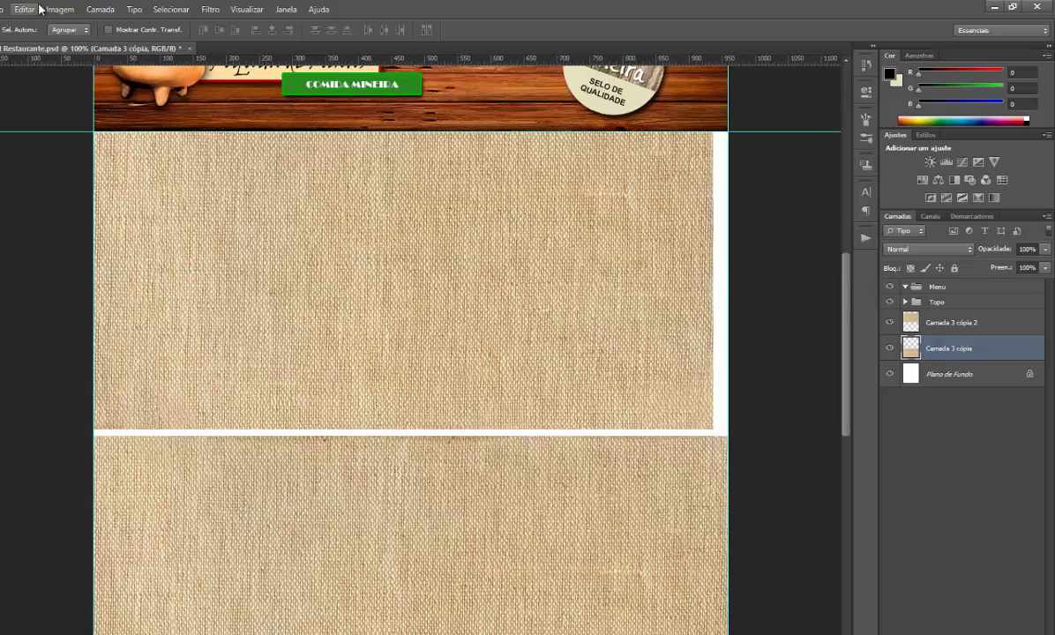
{"action": "key", "text": "ctrl+z"}
{"action": "key", "text": "ctrl+alt+z"}
{"action": "key", "text": "ctrl+alt+z"}
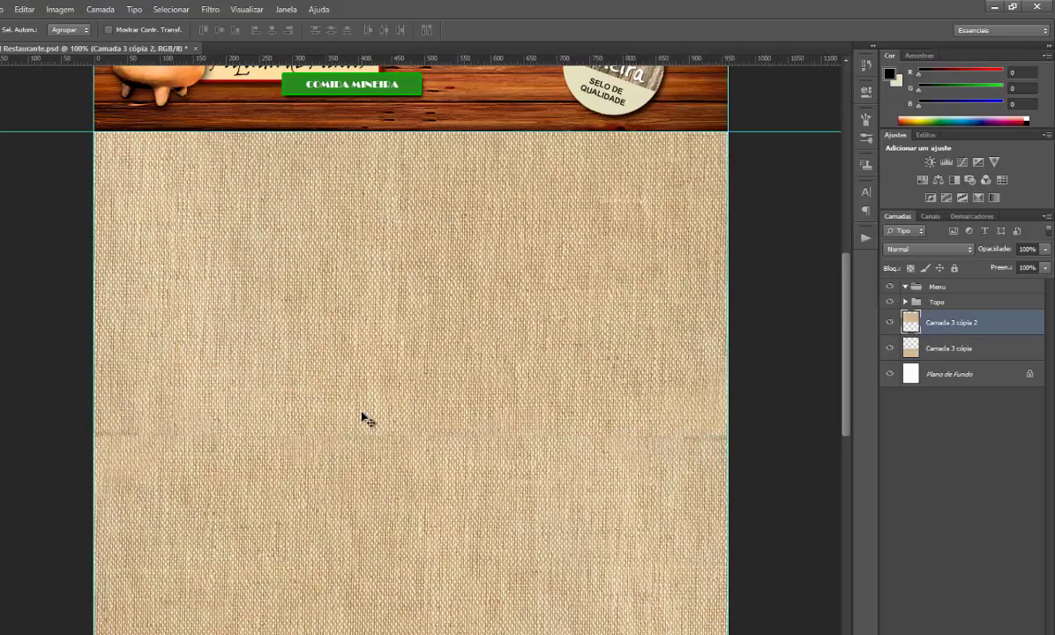
{"action": "left_click", "coordinate": [758, 363]}
Zoom in on the burlap seam, nudge the upper piece up and down, then zoom back out.
{"action": "key", "text": "ctrl+plus"}
{"action": "key", "text": "ctrl+plus"}
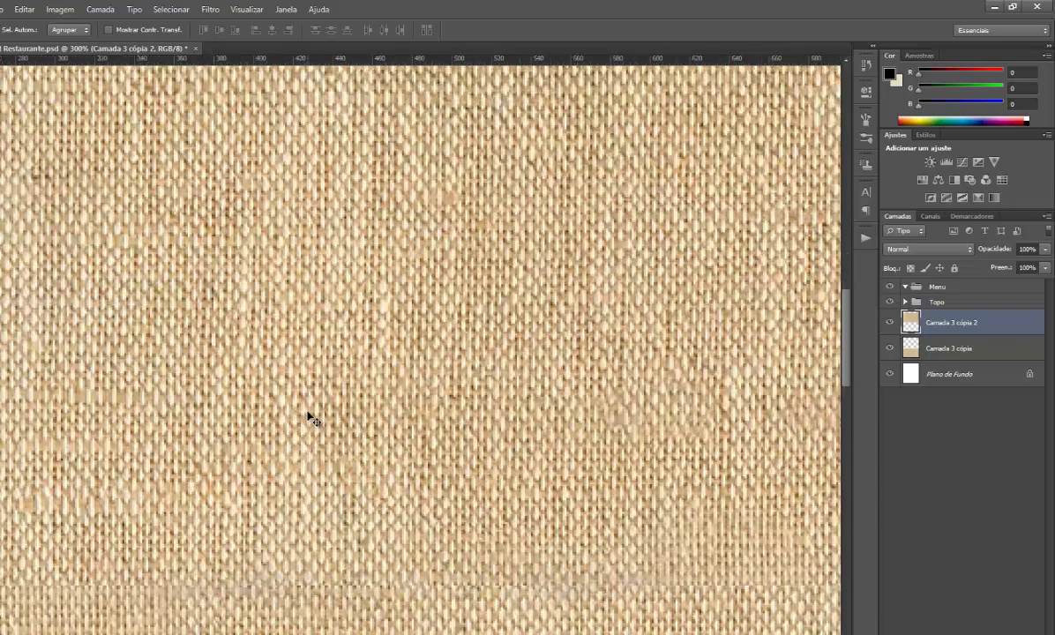
{"action": "left_click_drag", "start_coordinate": [847, 355], "coordinate": [846, 404]}
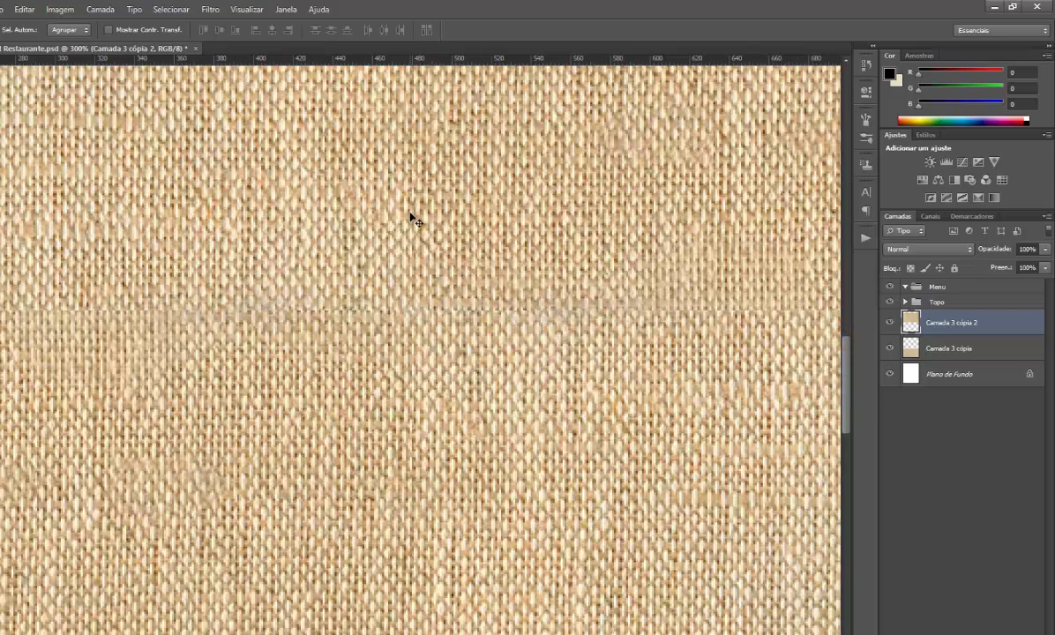
{"action": "key", "text": "Up"}
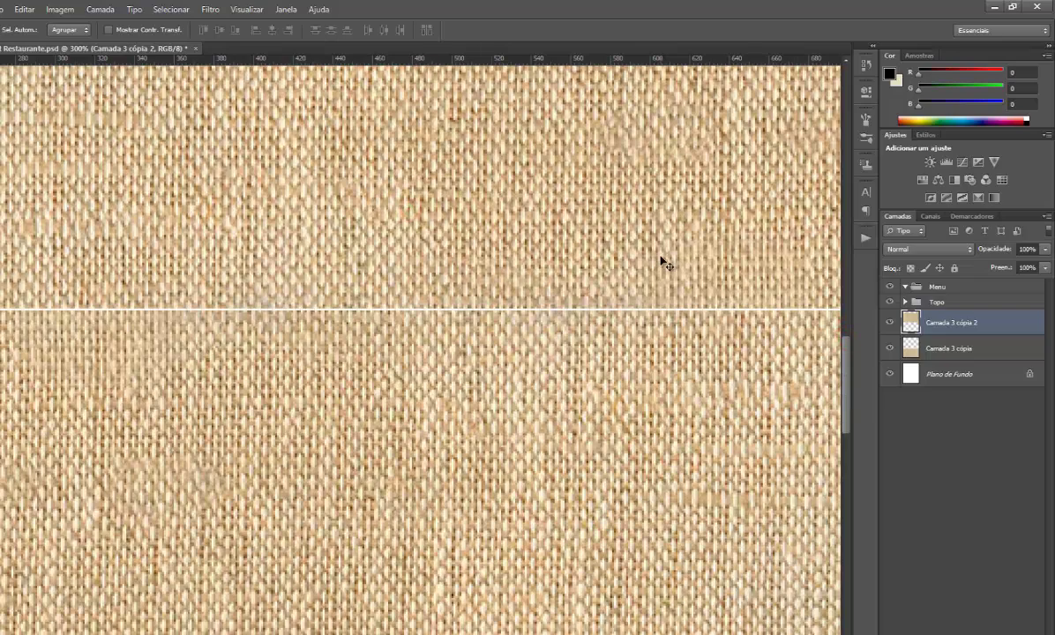
{"action": "key", "text": "Down"}
{"action": "key", "text": "Down"}
{"action": "key", "text": "ctrl+minus"}
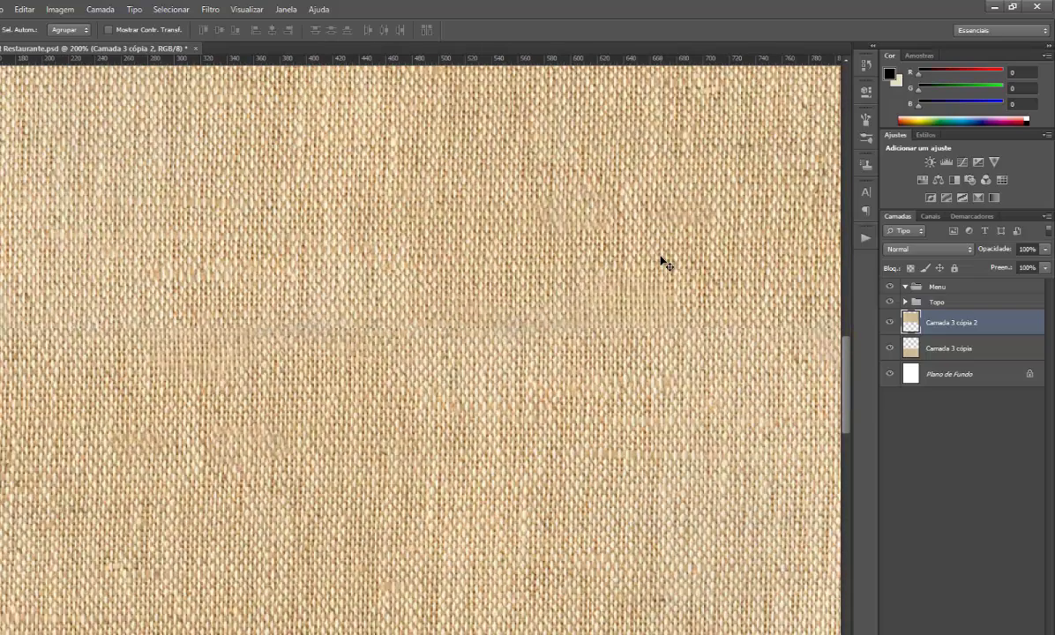
{"action": "key", "text": "ctrl+minus"}
{"action": "key", "text": "ctrl+minus"}
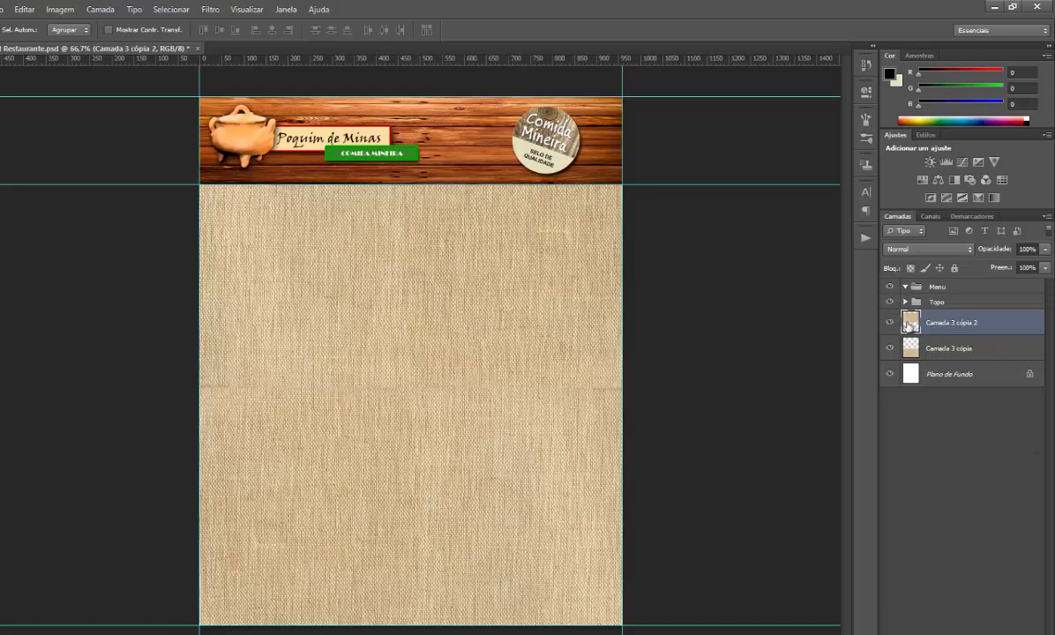
Merge both burlap layers with Mesclar Camadas and name the result 'Fundo'.
{"action": "left_click", "coordinate": [947, 350], "text": "shift"}
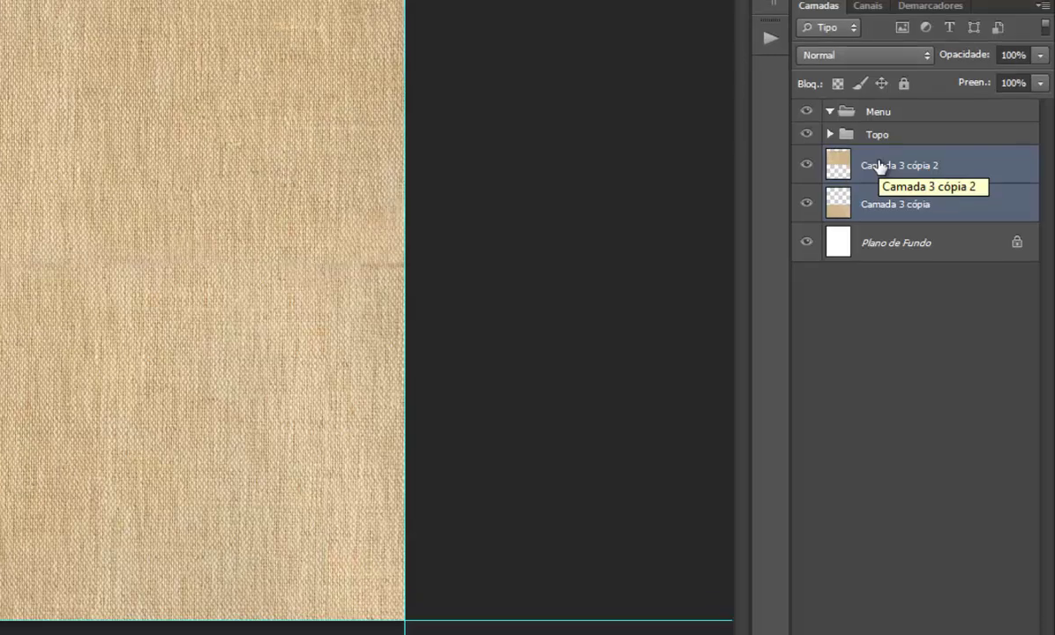
{"action": "right_click", "coordinate": [880, 166]}
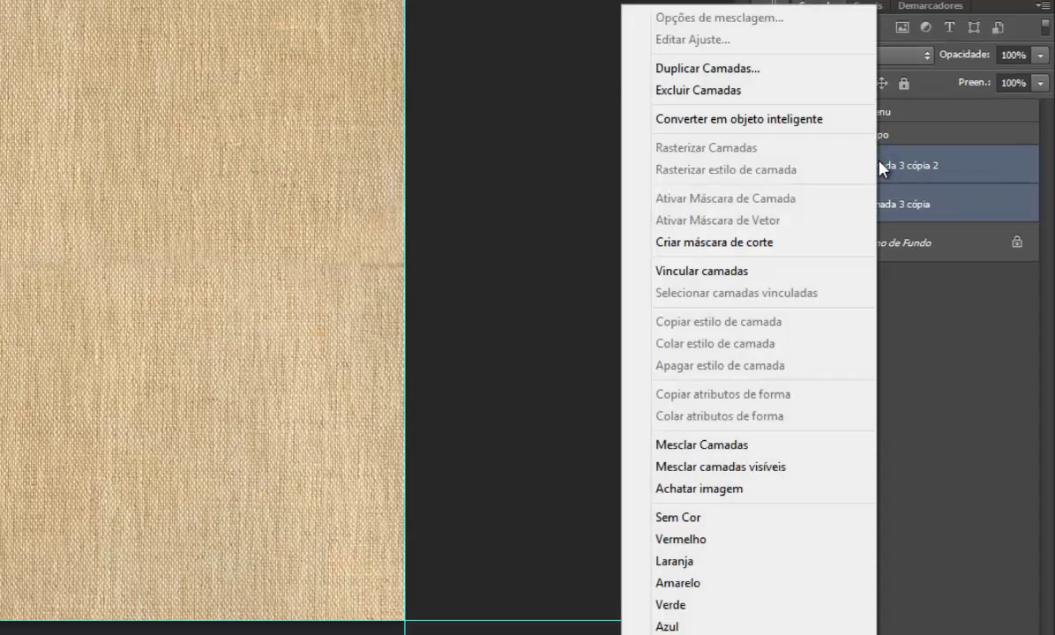
{"action": "left_click", "coordinate": [743, 449]}
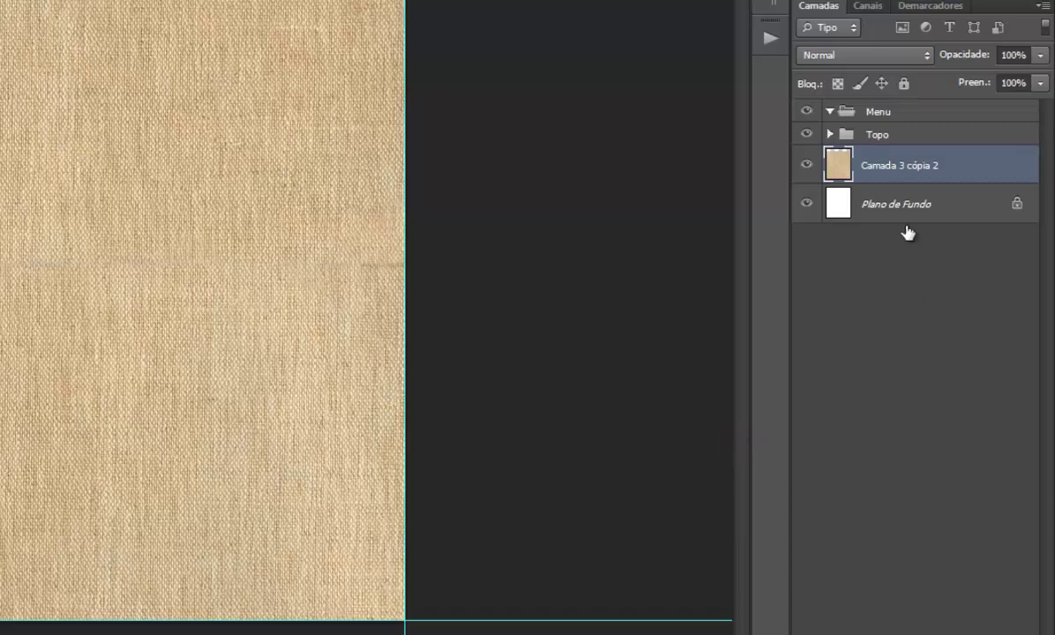
{"action": "double_click", "coordinate": [873, 166]}
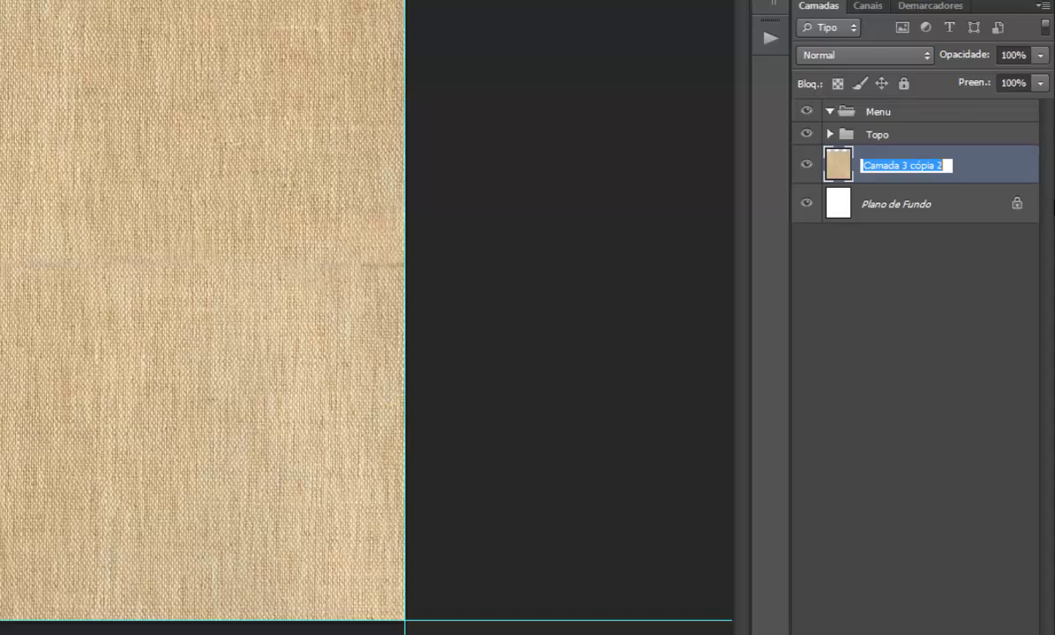
{"action": "type", "text": "Fundo"}
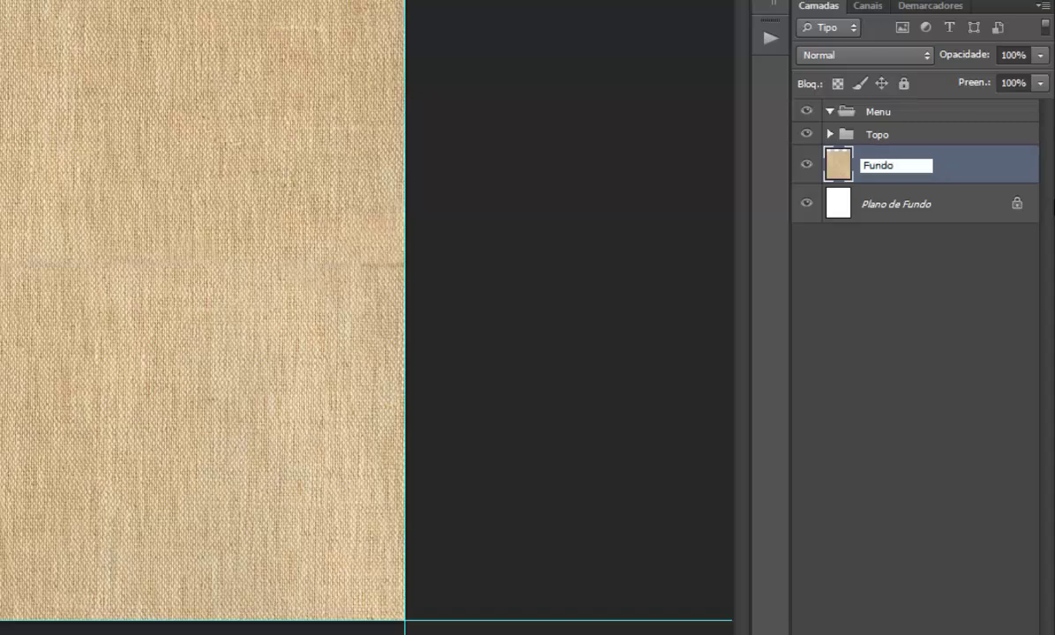
{"action": "key", "text": "Return"}
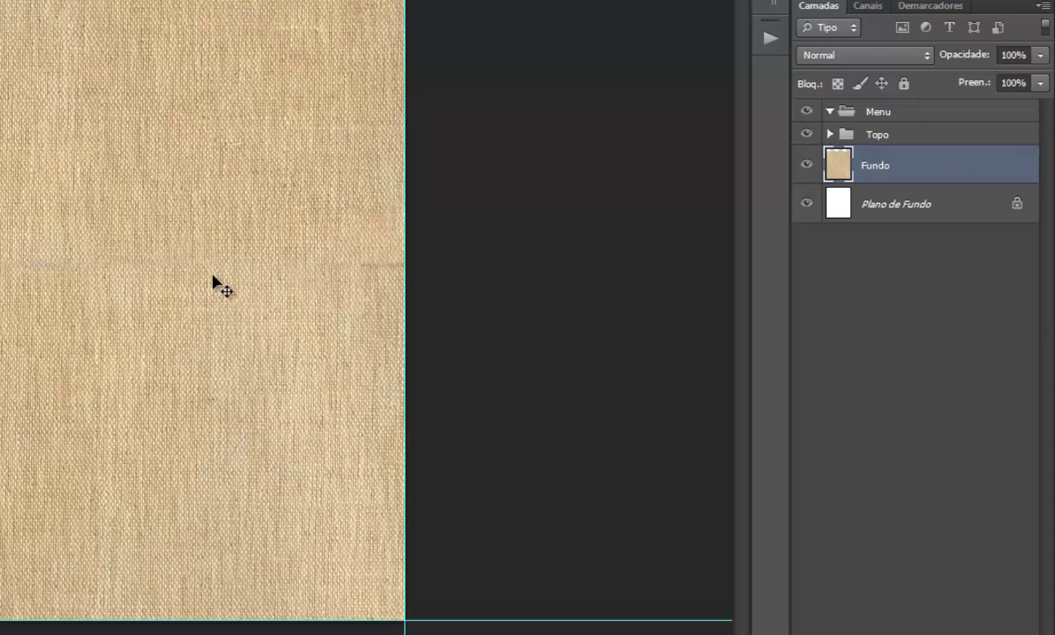
Lock all on the Fundo layer and confirm it can't be moved, dismissing the warnings.
{"action": "left_click", "coordinate": [904, 83]}
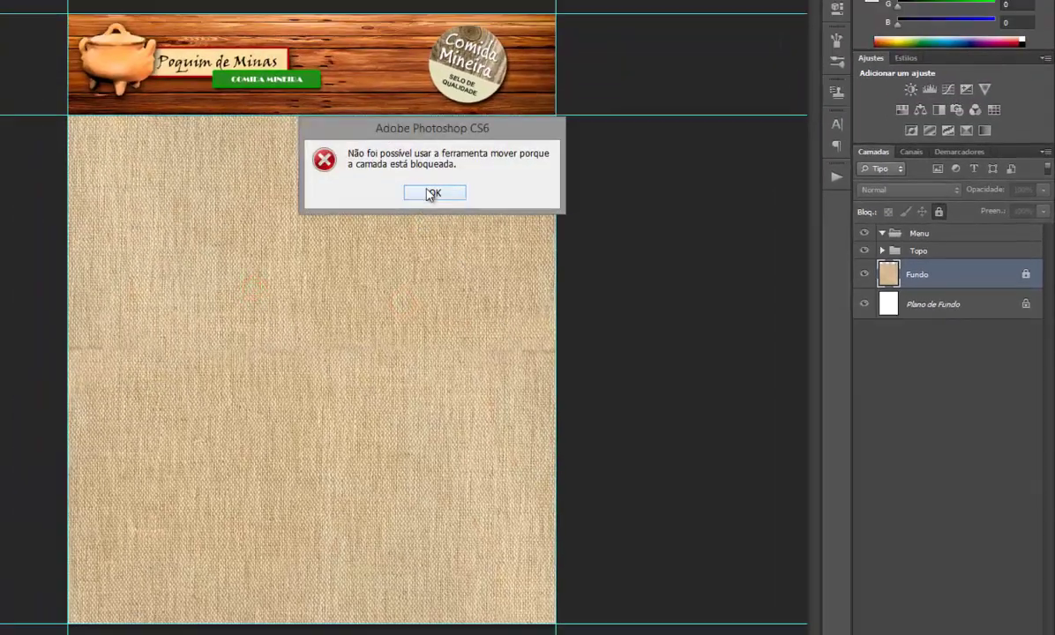
{"action": "left_click", "coordinate": [425, 189]}
{"action": "left_click", "coordinate": [422, 250]}
{"action": "left_click", "coordinate": [445, 196]}
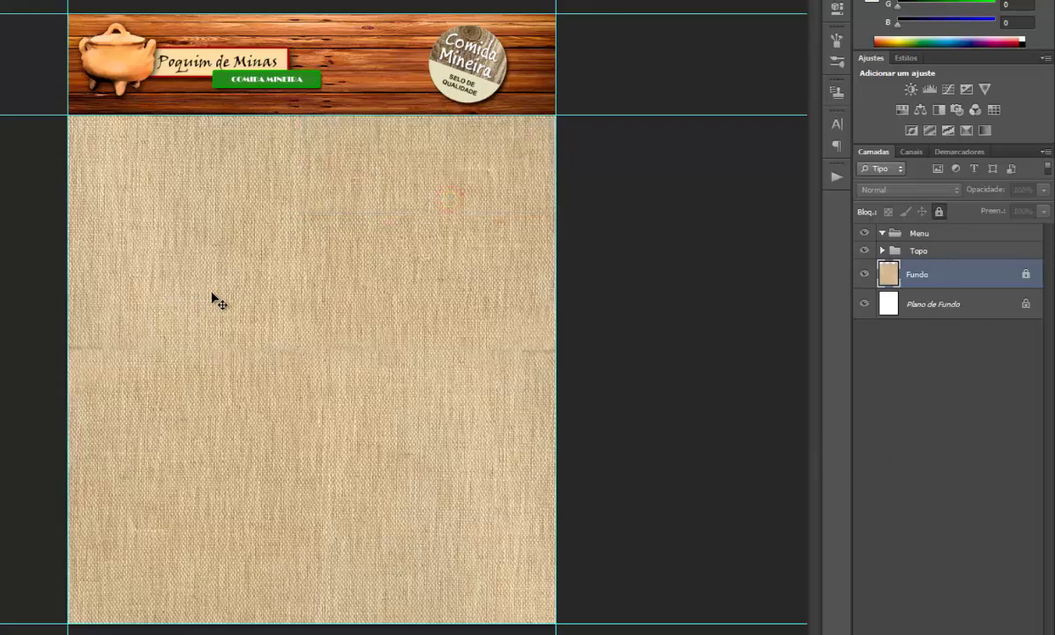
Make the Menu group active and return to the texturas folder in File Explorer.
{"action": "key", "text": "ctrl+plus"}
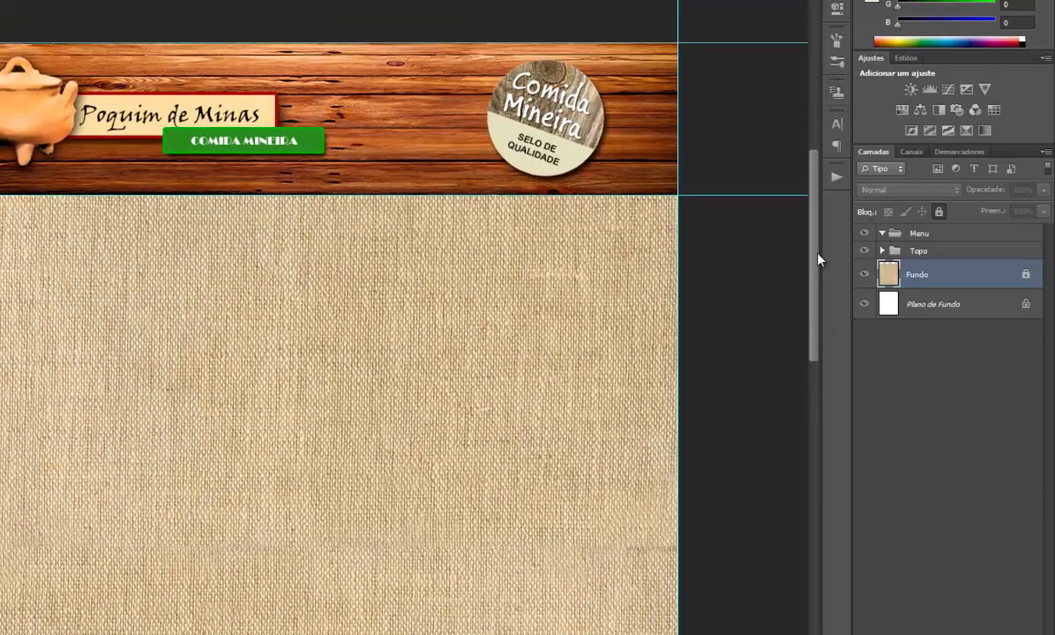
{"action": "left_click_drag", "start_coordinate": [813, 322], "coordinate": [814, 256]}
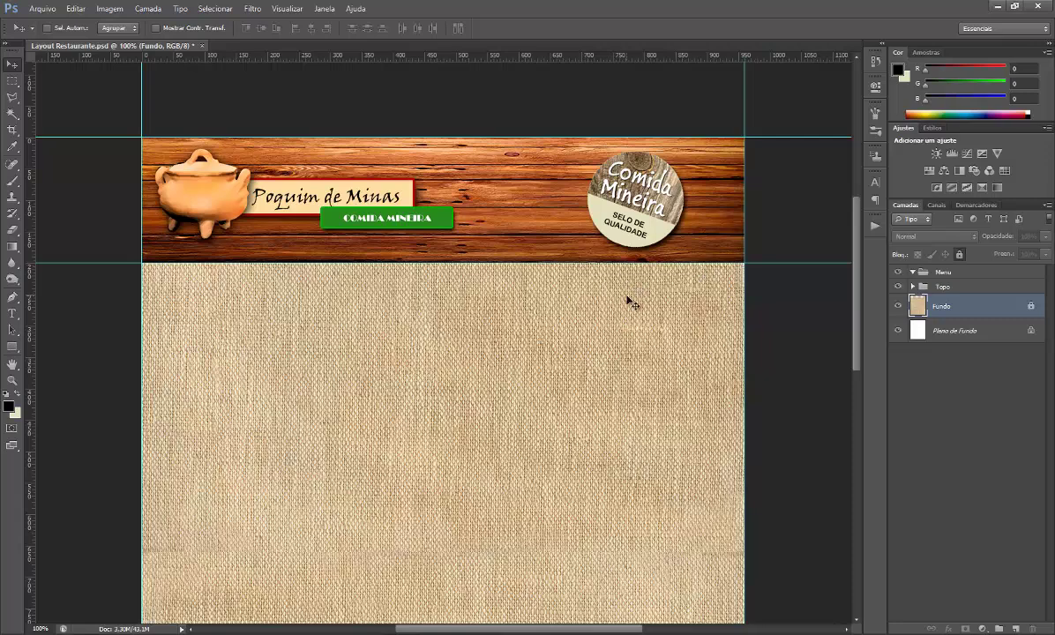
{"action": "left_click", "coordinate": [946, 272]}
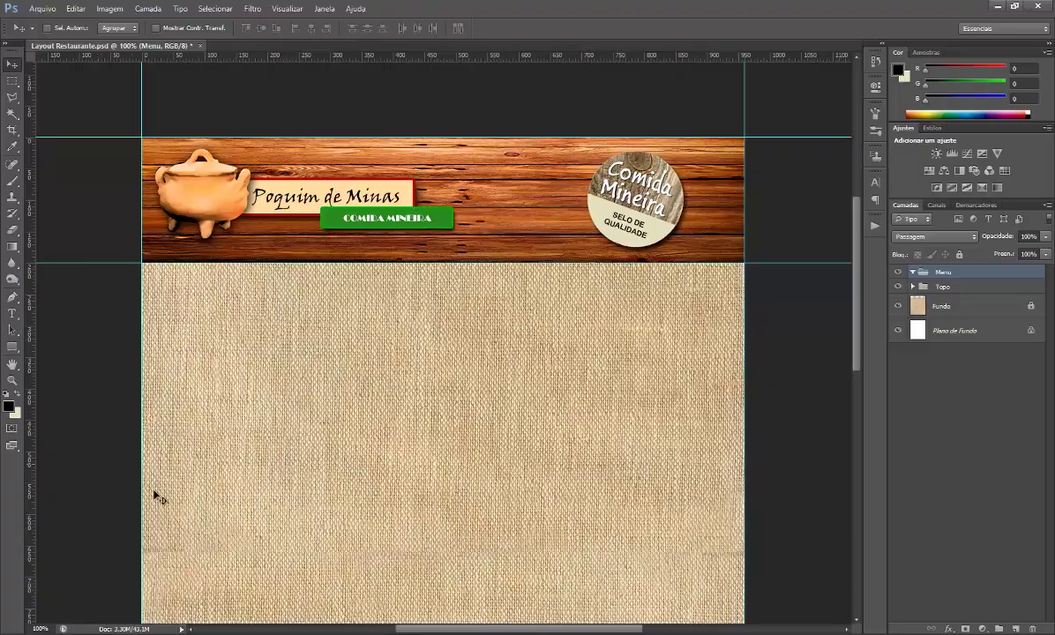
{"action": "key", "text": "alt+Tab"}
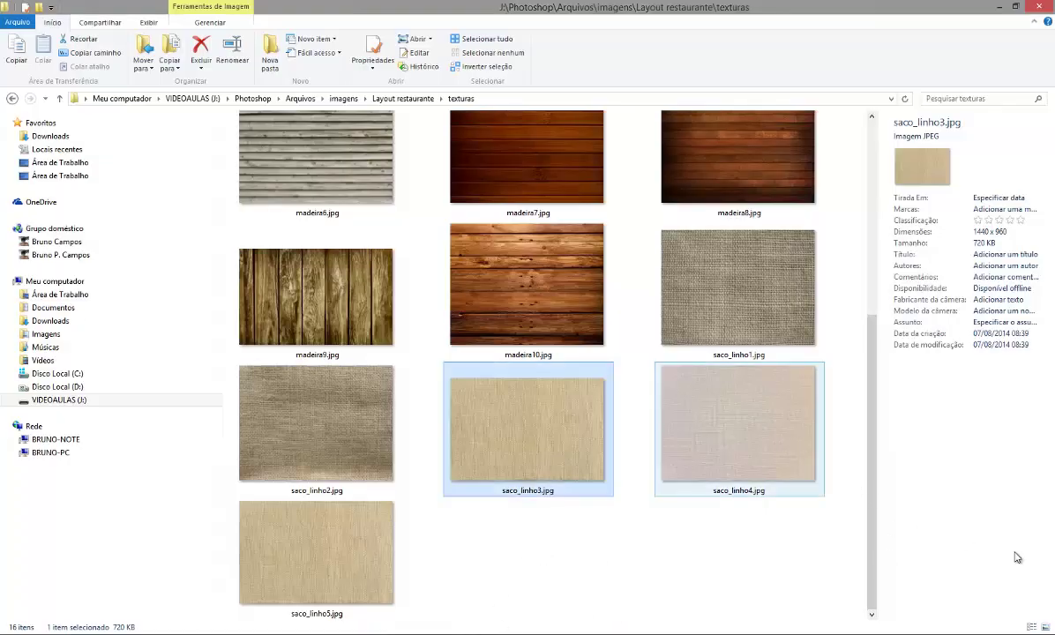
{"action": "left_click_drag", "start_coordinate": [871, 468], "coordinate": [860, 290]}
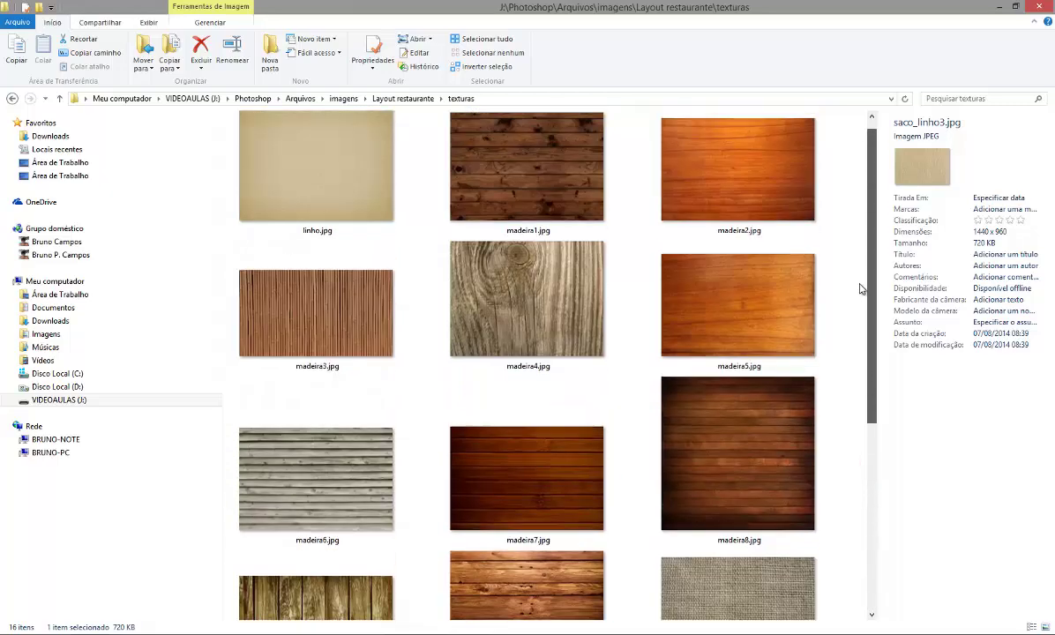
{"action": "scroll", "coordinate": [860, 346], "scroll_direction": "down", "scroll_amount": 1}
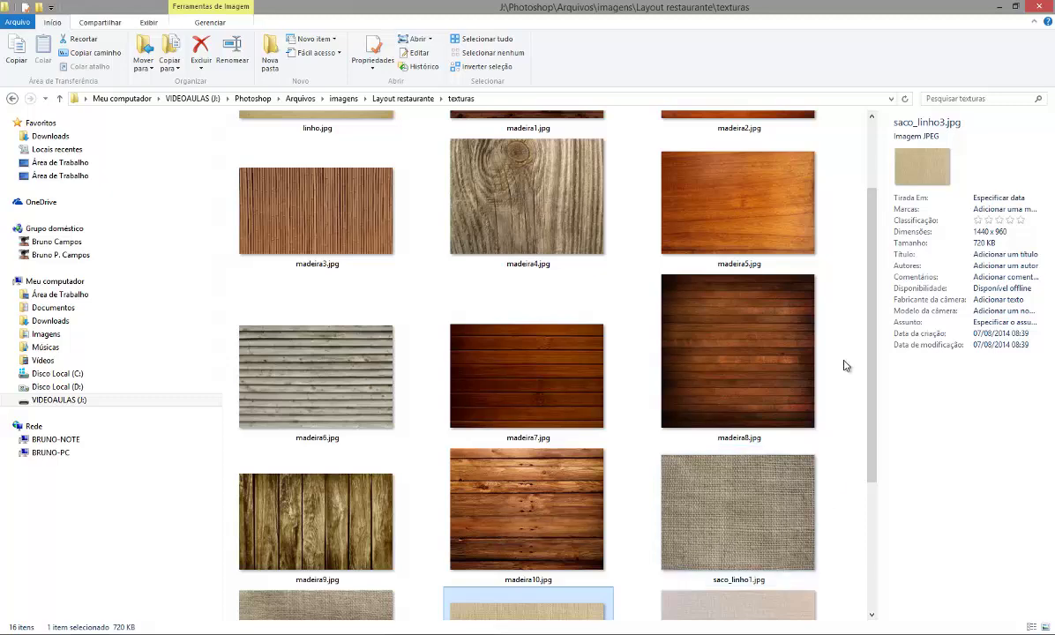
{"action": "scroll", "coordinate": [867, 328], "scroll_direction": "up", "scroll_amount": 2}
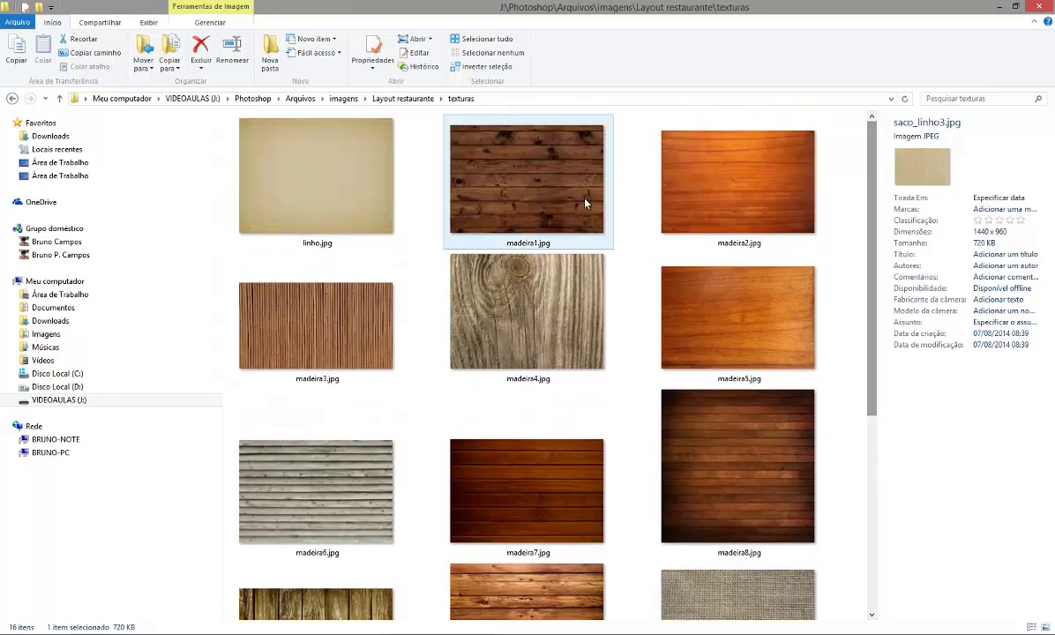
{"action": "double_click", "coordinate": [584, 204]}
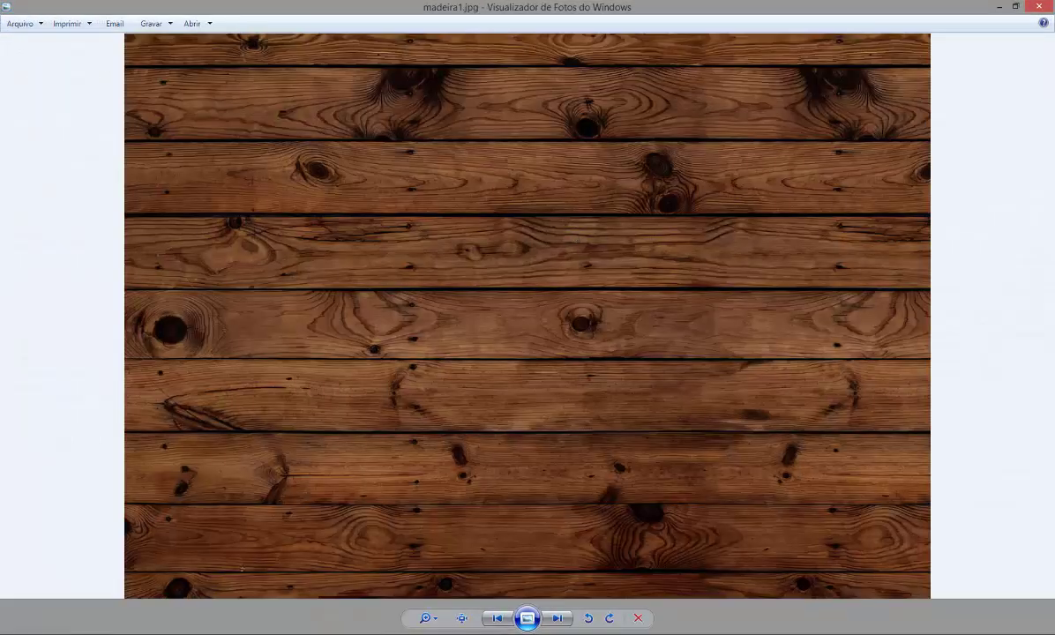
{"action": "left_click", "coordinate": [1039, 6]}
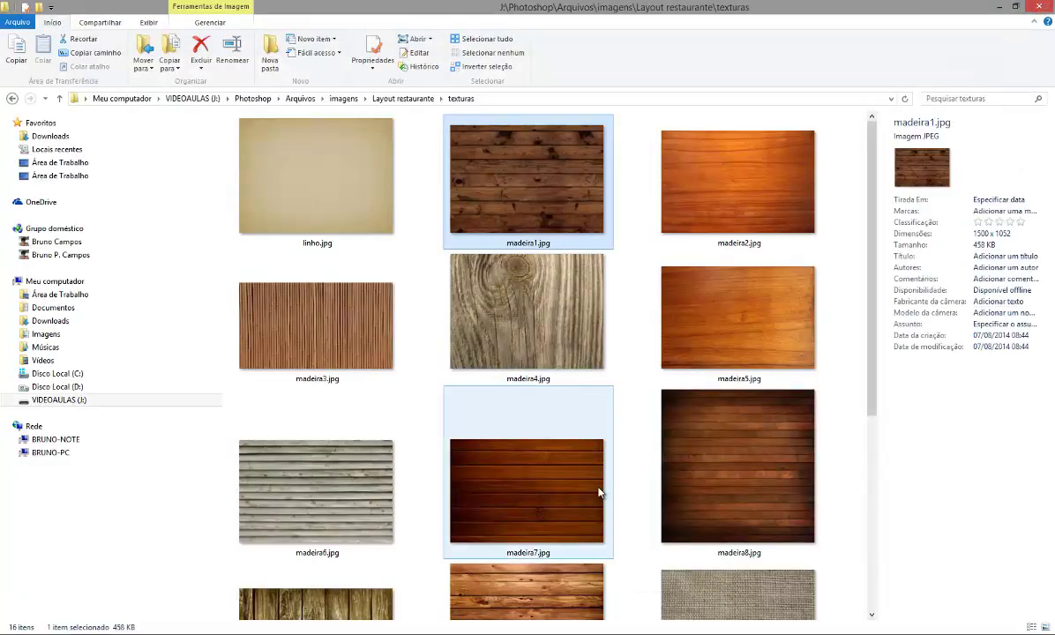
{"action": "scroll", "coordinate": [869, 402], "scroll_direction": "down", "scroll_amount": 3}
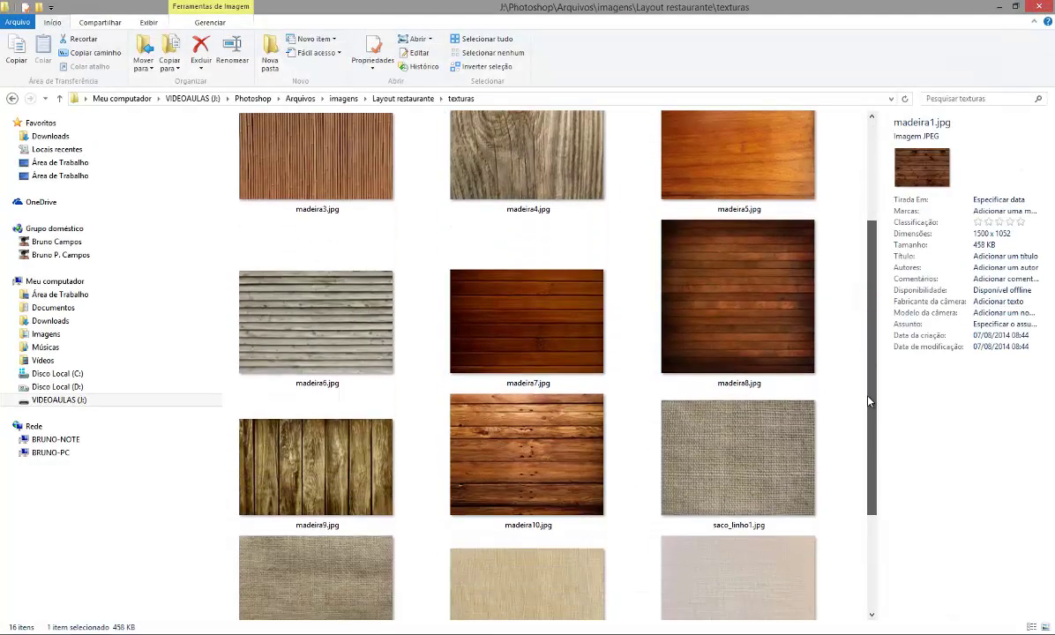
{"action": "scroll", "coordinate": [868, 402], "scroll_direction": "down", "scroll_amount": 1}
{"action": "left_click", "coordinate": [303, 396]}
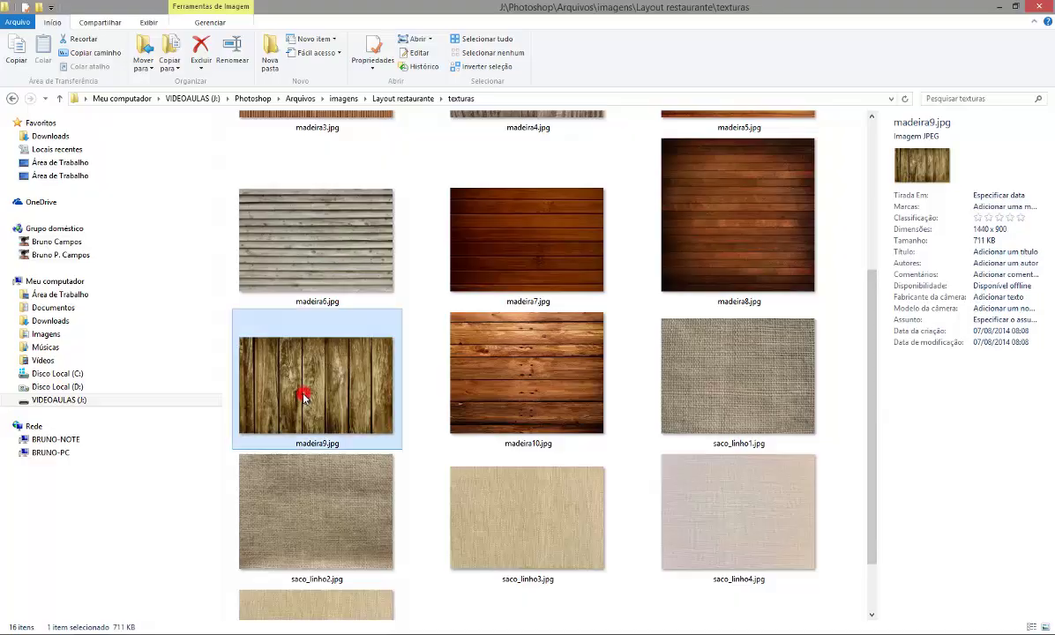
{"action": "double_click", "coordinate": [303, 396]}
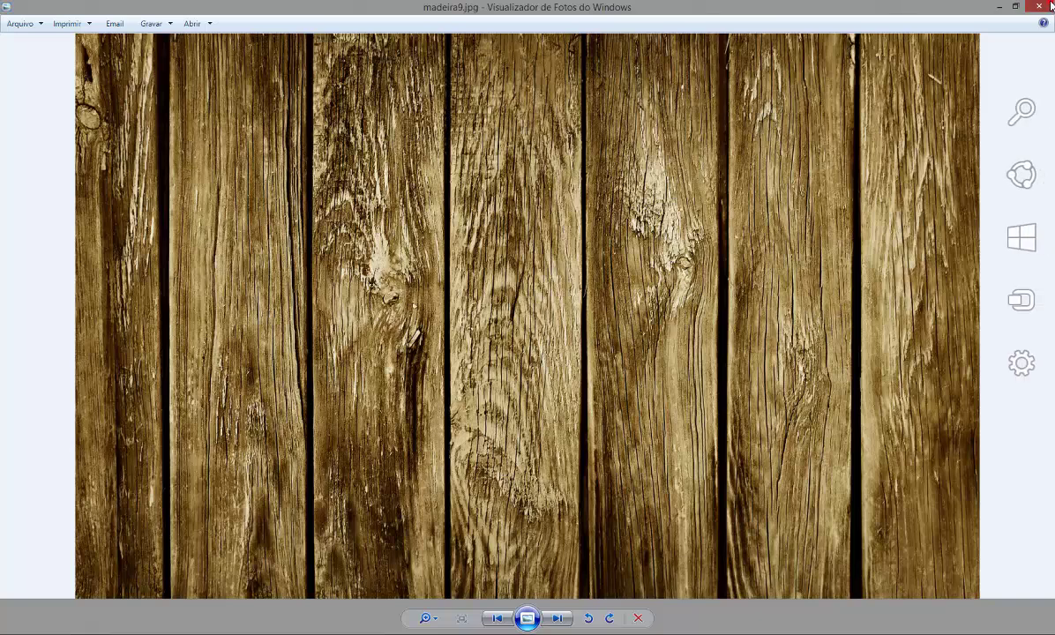
{"action": "left_click", "coordinate": [1041, 6]}
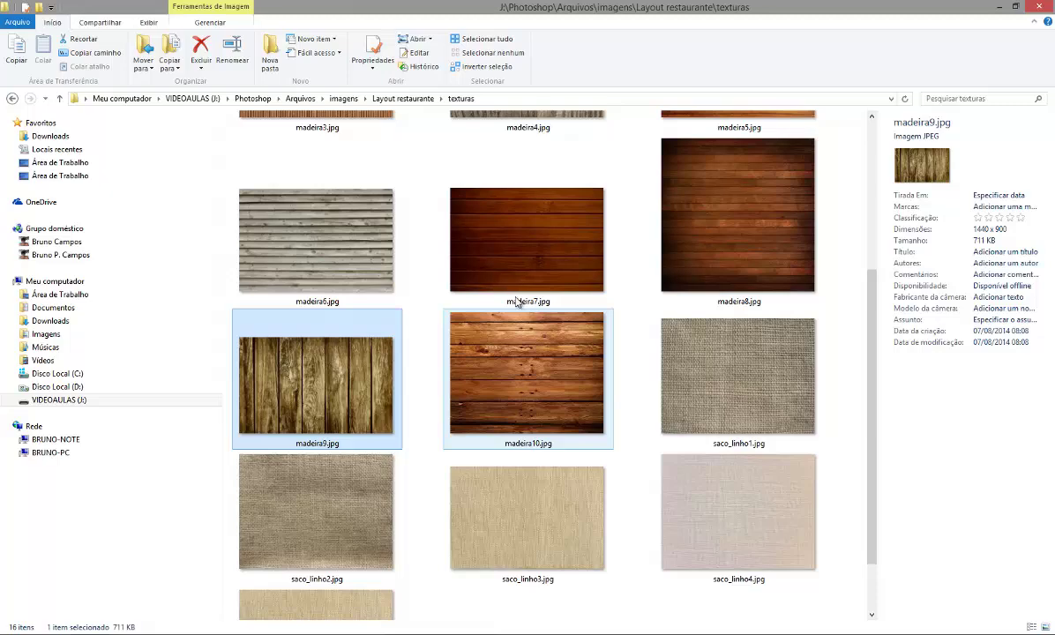
{"action": "mouse_move", "coordinate": [547, 364]}
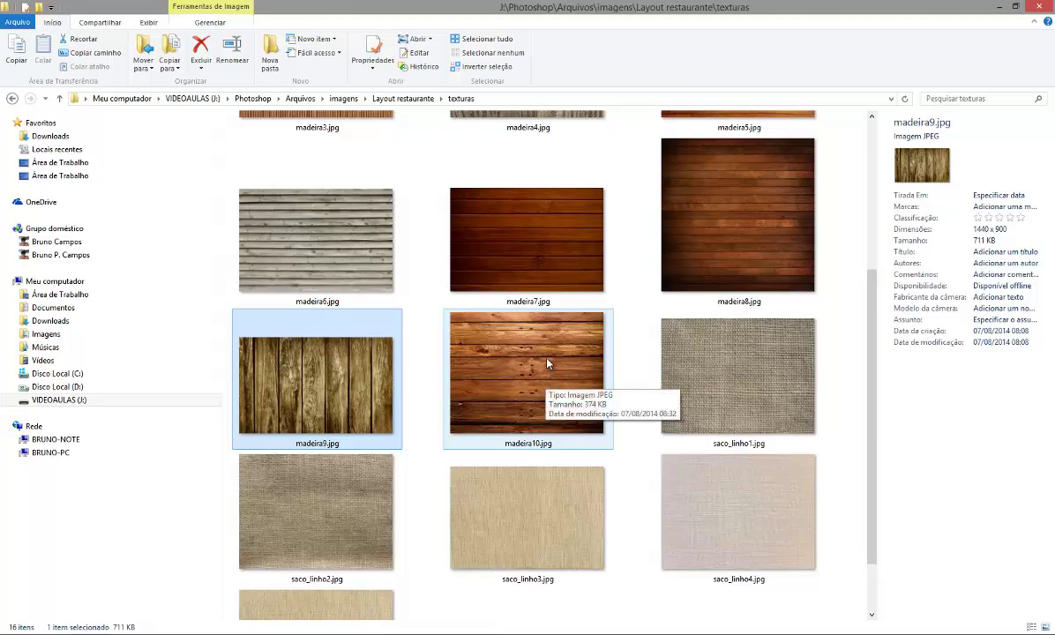
{"action": "mouse_move", "coordinate": [542, 360]}
{"action": "left_mouse_down"}
{"action": "mouse_move", "coordinate": [405, 622]}
{"action": "mouse_move", "coordinate": [413, 345]}
{"action": "mouse_move", "coordinate": [377, 360]}
{"action": "left_mouse_up"}
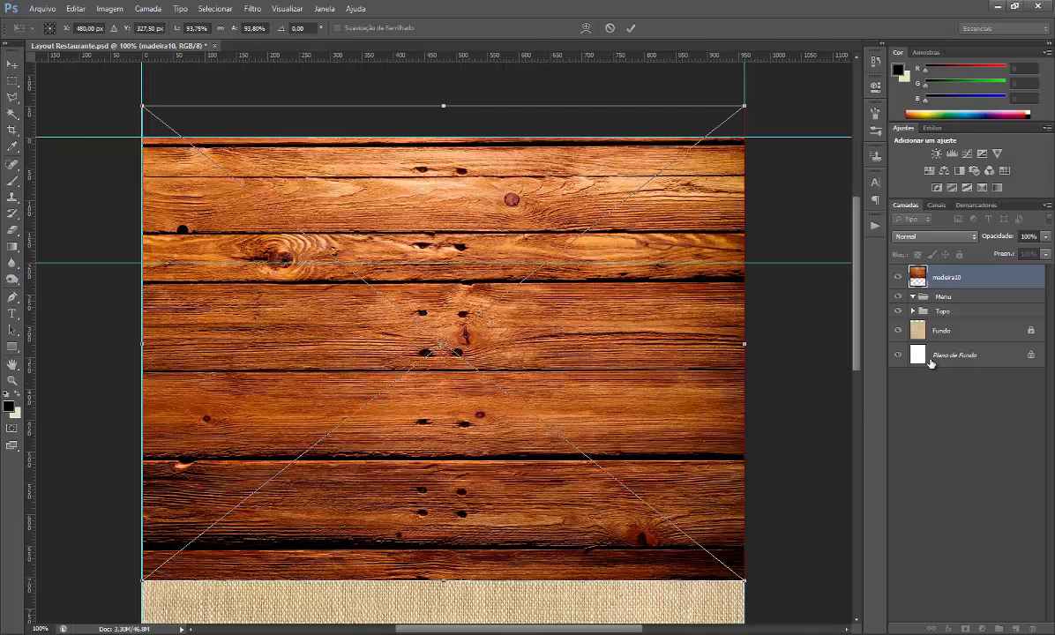
Commit the madeira10 wood image and move its layer into the Menu group.
{"action": "key", "text": "Return"}
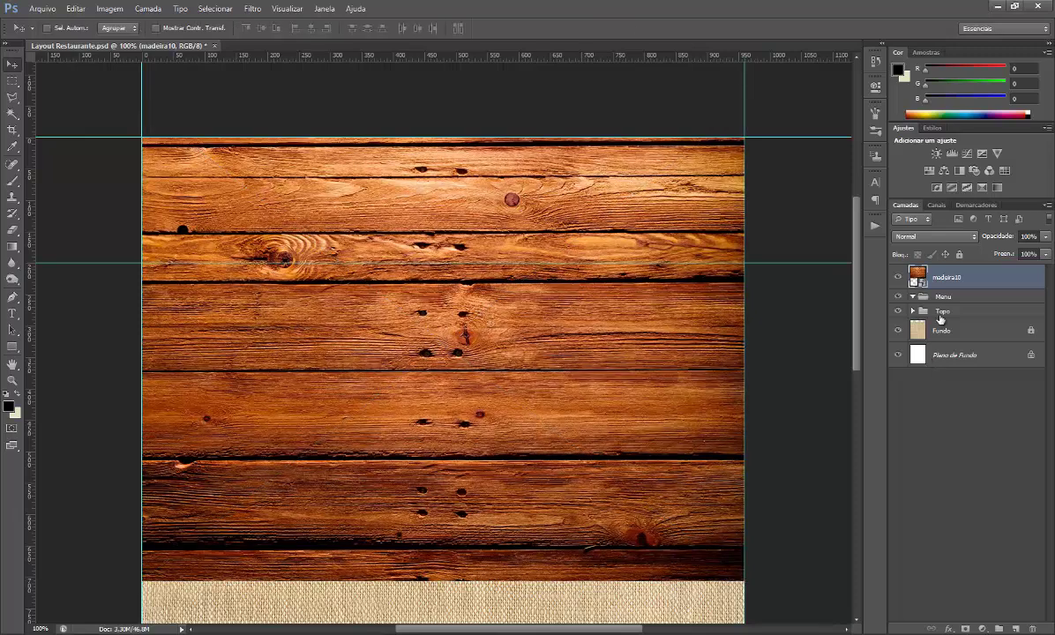
{"action": "left_click_drag", "start_coordinate": [943, 278], "coordinate": [955, 304]}
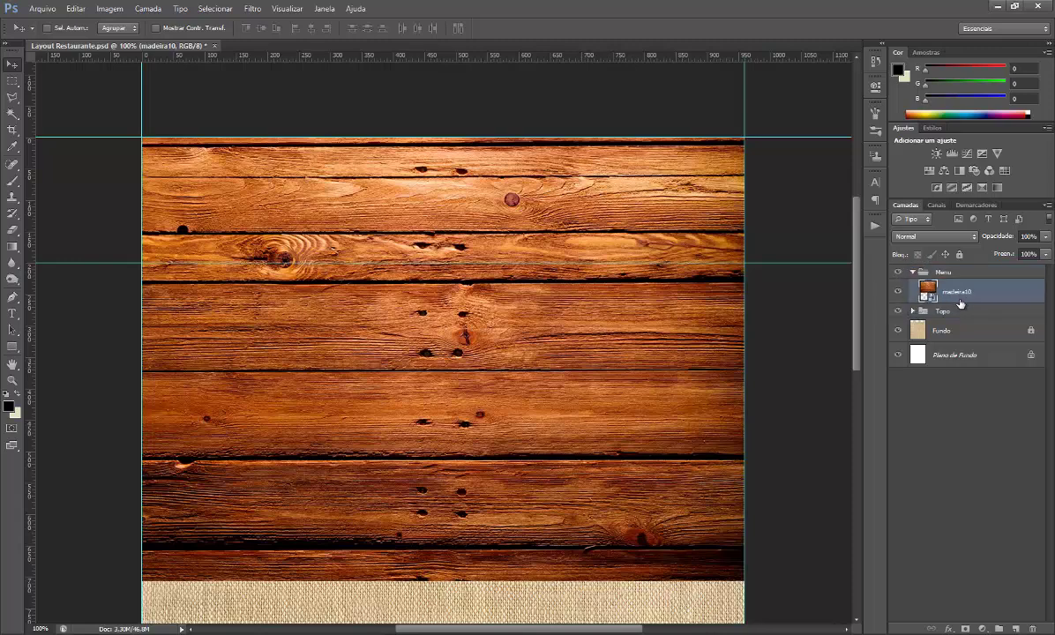
{"action": "left_click_drag", "start_coordinate": [859, 308], "coordinate": [860, 339]}
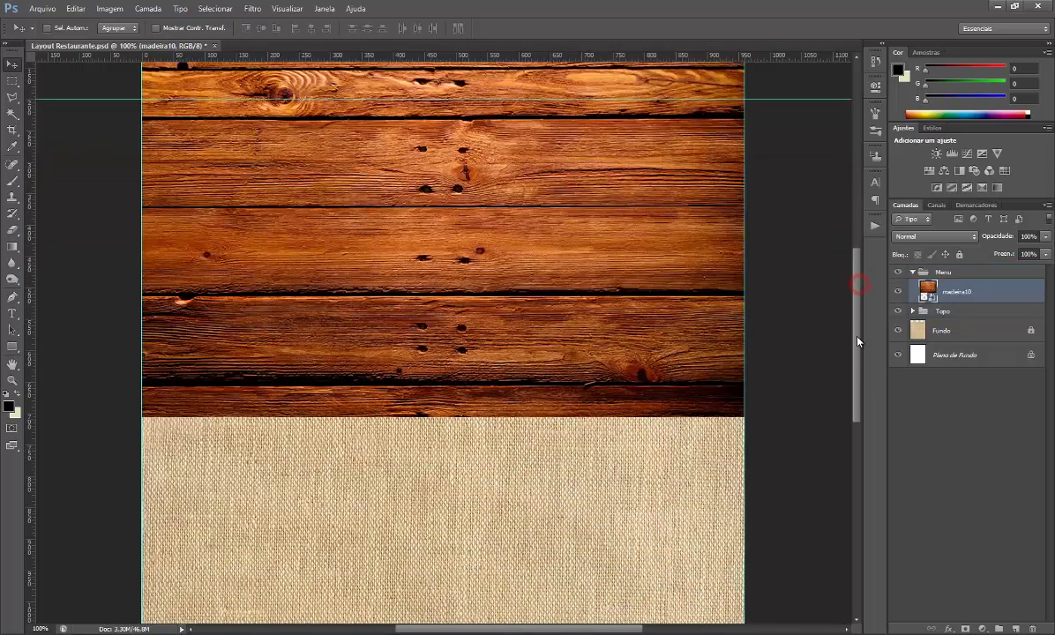
{"action": "mouse_move", "coordinate": [659, 236]}
{"action": "left_mouse_down"}
{"action": "mouse_move", "coordinate": [645, 346]}
{"action": "mouse_move", "coordinate": [662, 412]}
{"action": "left_mouse_up"}
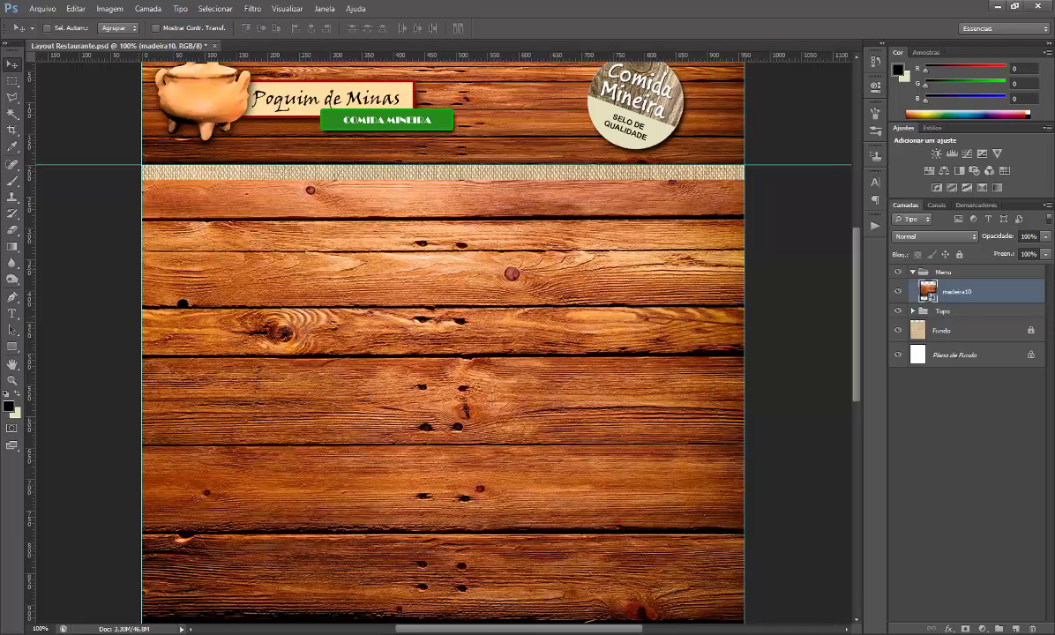
With the Lasso tool at higher zoom, trace along the plank's upper seam.
{"action": "left_click", "coordinate": [13, 96]}
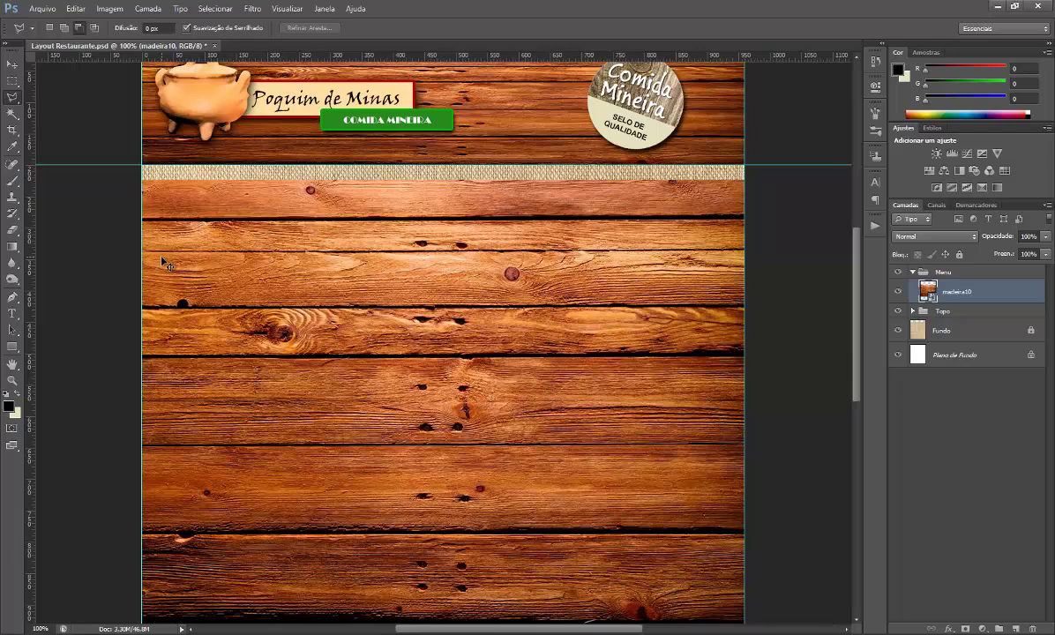
{"action": "key", "text": "ctrl+plus"}
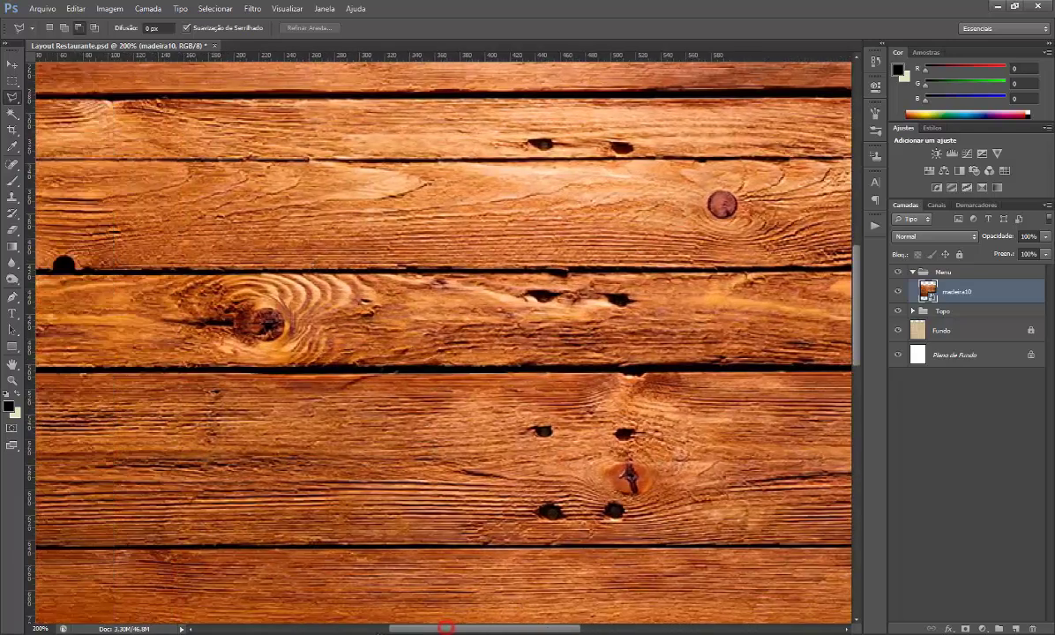
{"action": "left_click_drag", "start_coordinate": [446, 630], "coordinate": [351, 630]}
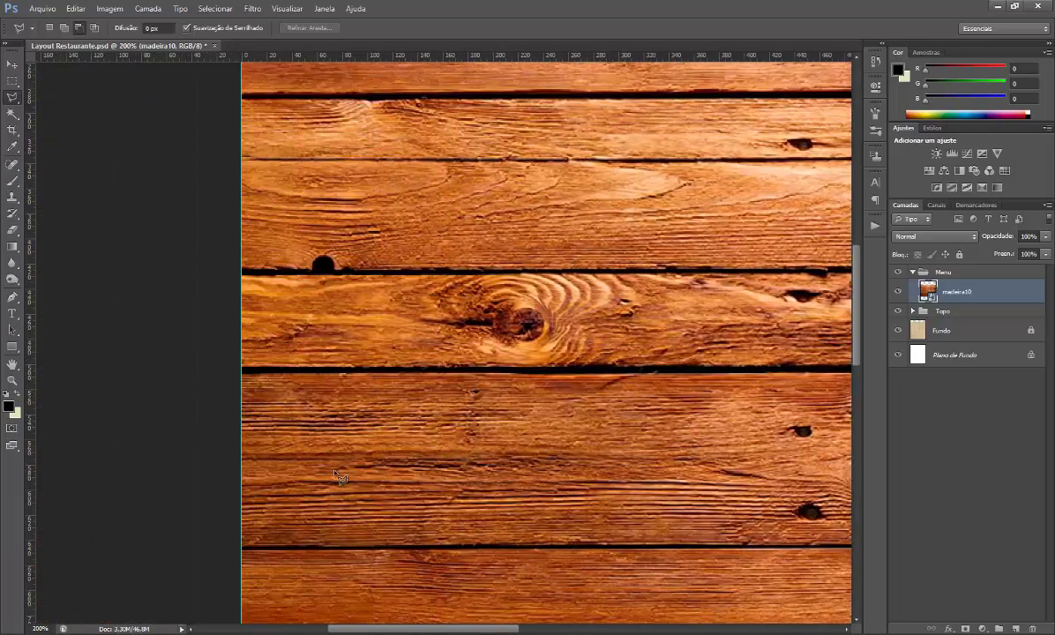
{"action": "left_click", "coordinate": [236, 275]}
{"action": "left_click", "coordinate": [322, 272]}
{"action": "left_click", "coordinate": [532, 271]}
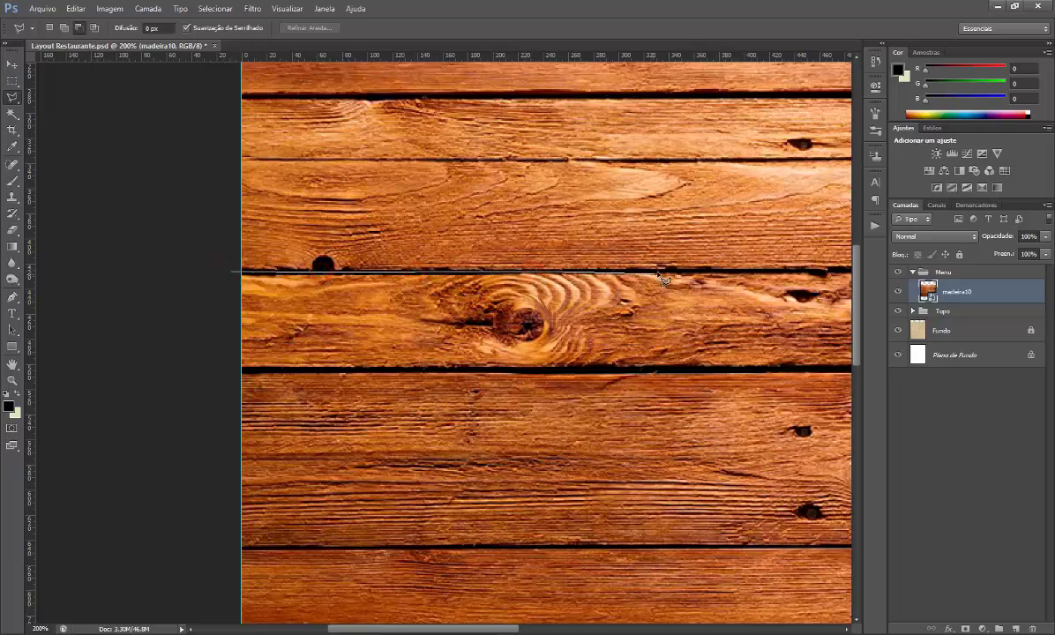
{"action": "left_click", "coordinate": [743, 271]}
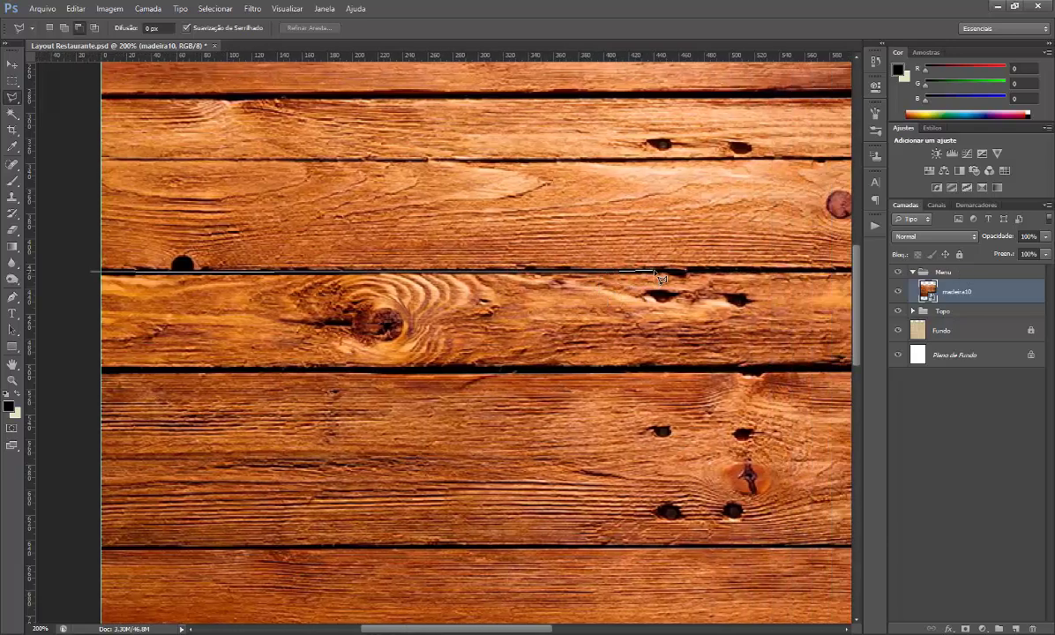
{"action": "left_click", "coordinate": [655, 272]}
{"action": "left_click", "coordinate": [685, 273]}
{"action": "left_click", "coordinate": [688, 273]}
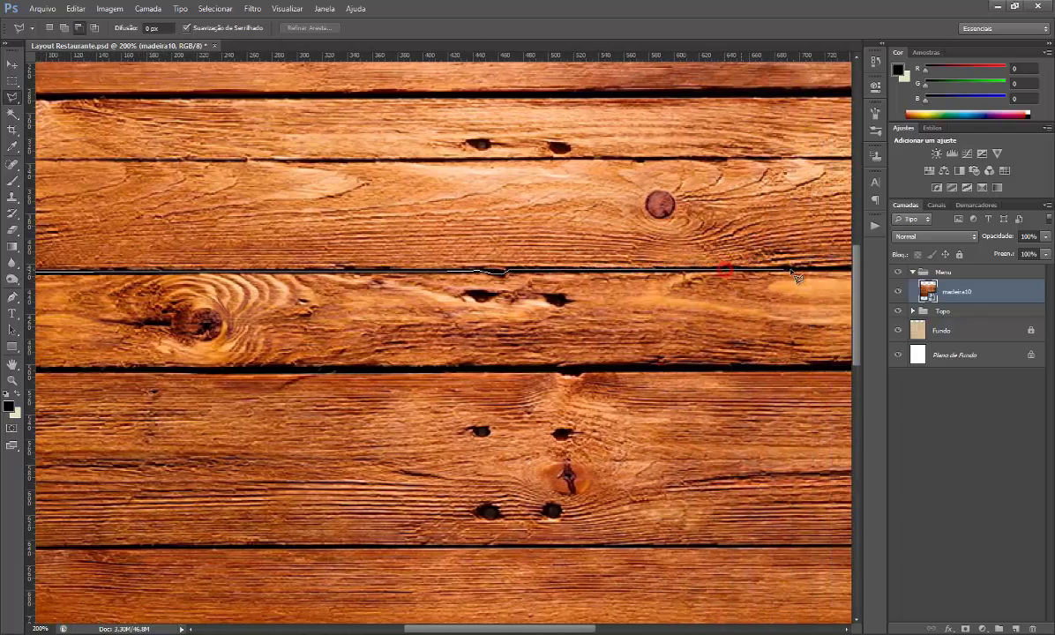
Carry the selection past the right edge and back along the lower seam to close it.
{"action": "left_click", "coordinate": [792, 269]}
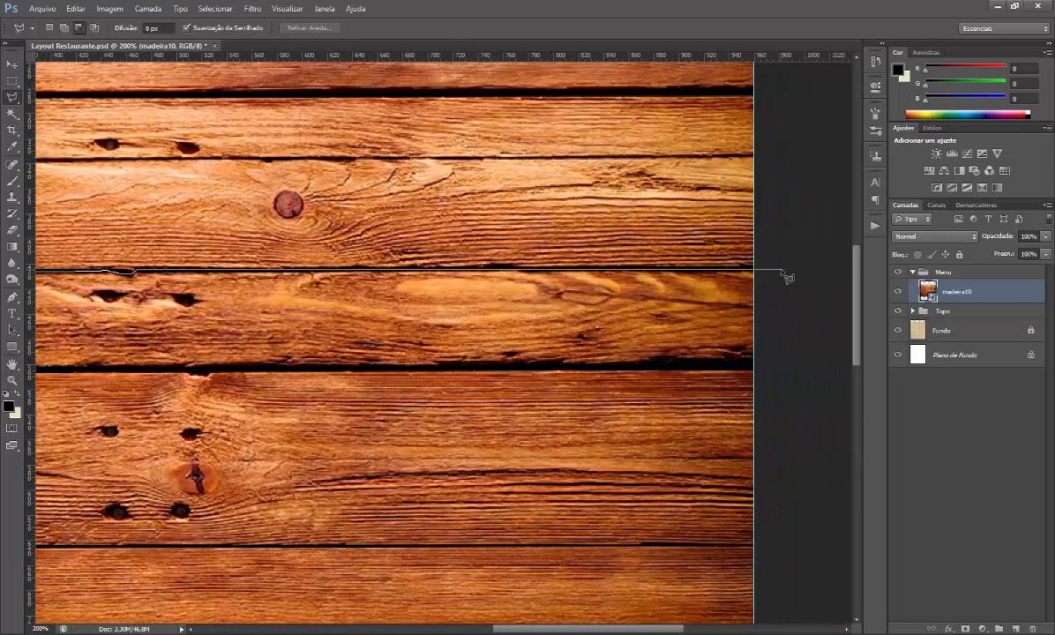
{"action": "left_click", "coordinate": [782, 269]}
{"action": "left_click", "coordinate": [764, 363]}
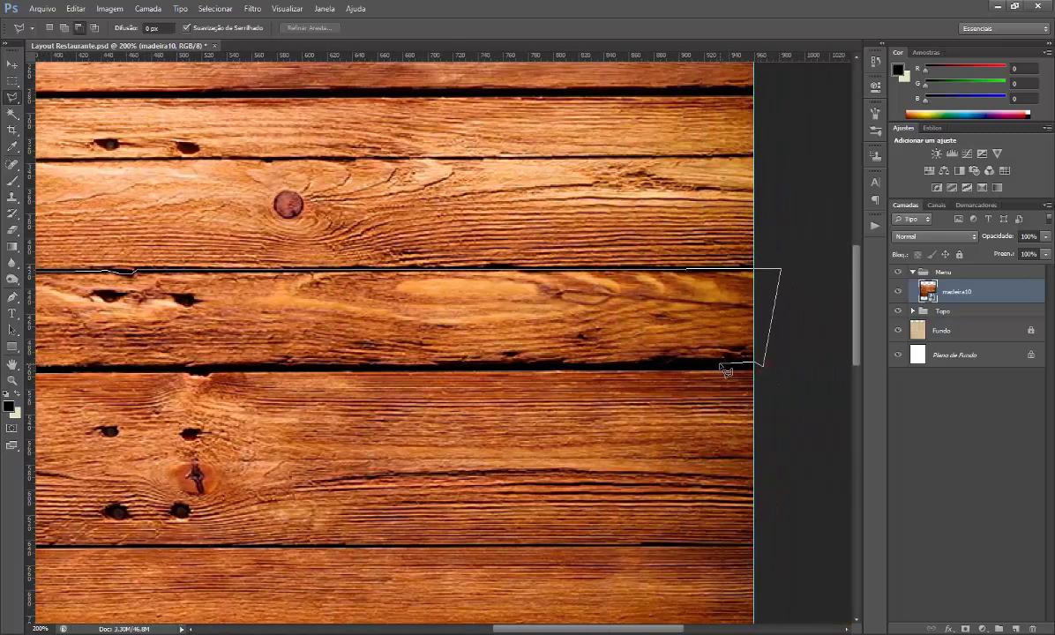
{"action": "left_click", "coordinate": [676, 361]}
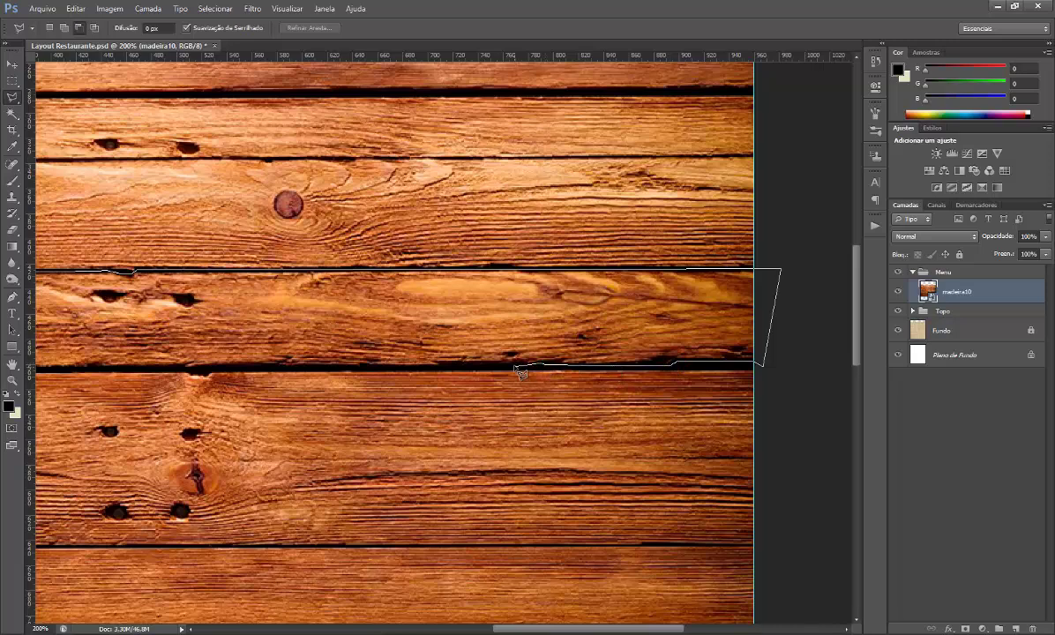
{"action": "left_click", "coordinate": [455, 362]}
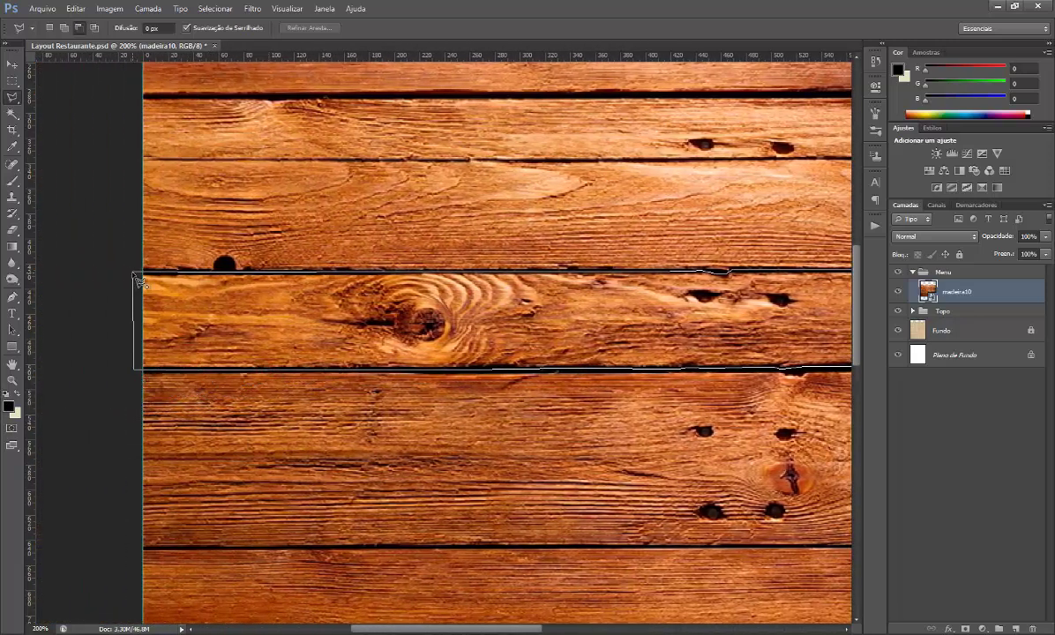
{"action": "left_click", "coordinate": [132, 273]}
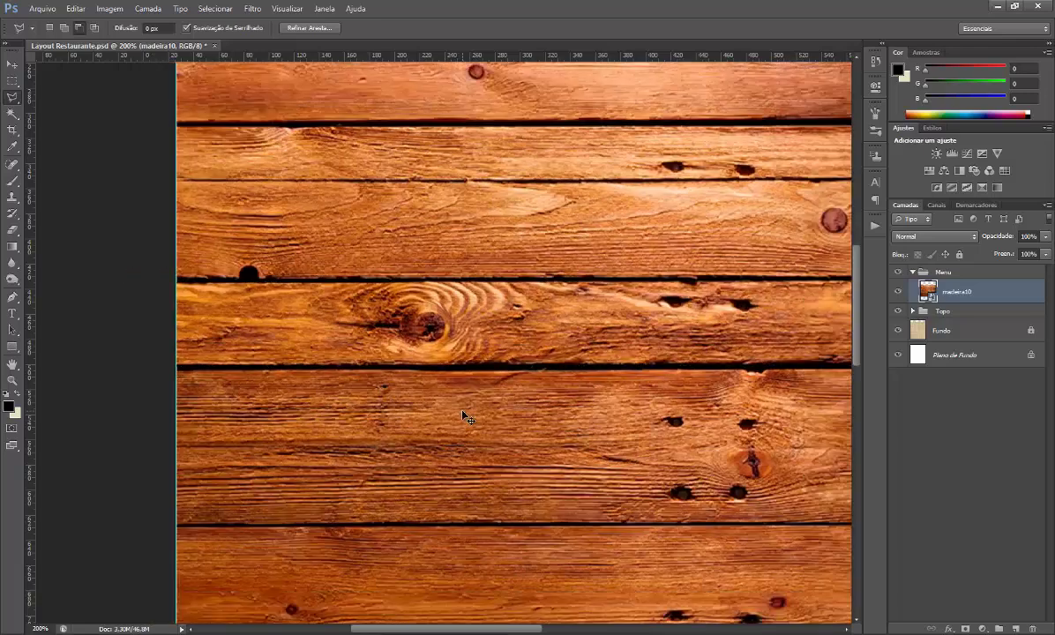
Copy the selected plank to new layer Camada 3 and delete the madeira10 layer.
{"action": "key", "text": "ctrl+minus"}
{"action": "key", "text": "ctrl+minus"}
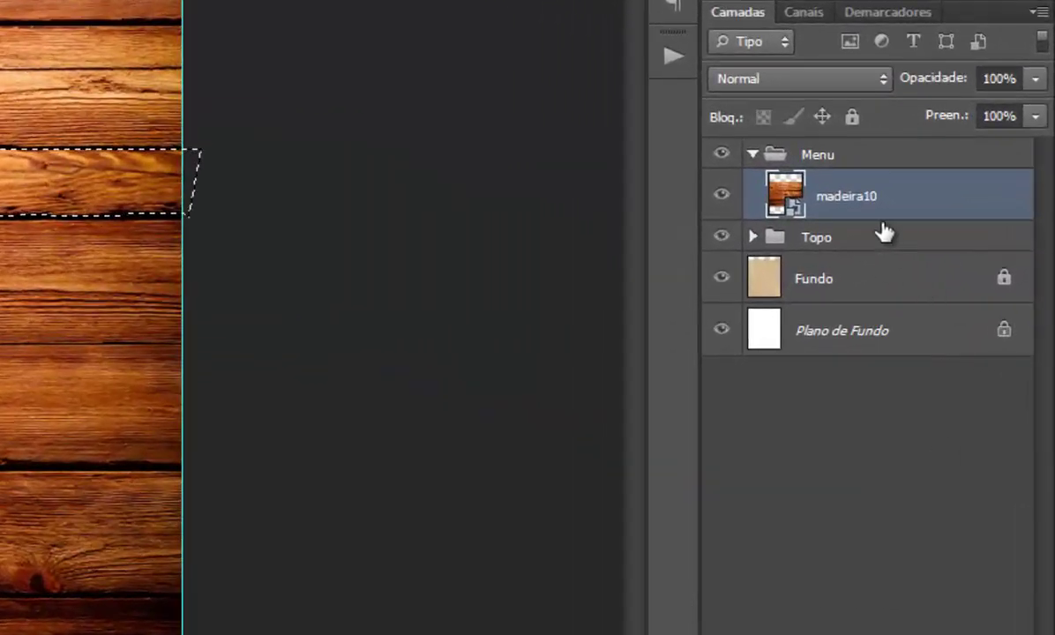
{"action": "key", "text": "ctrl+j"}
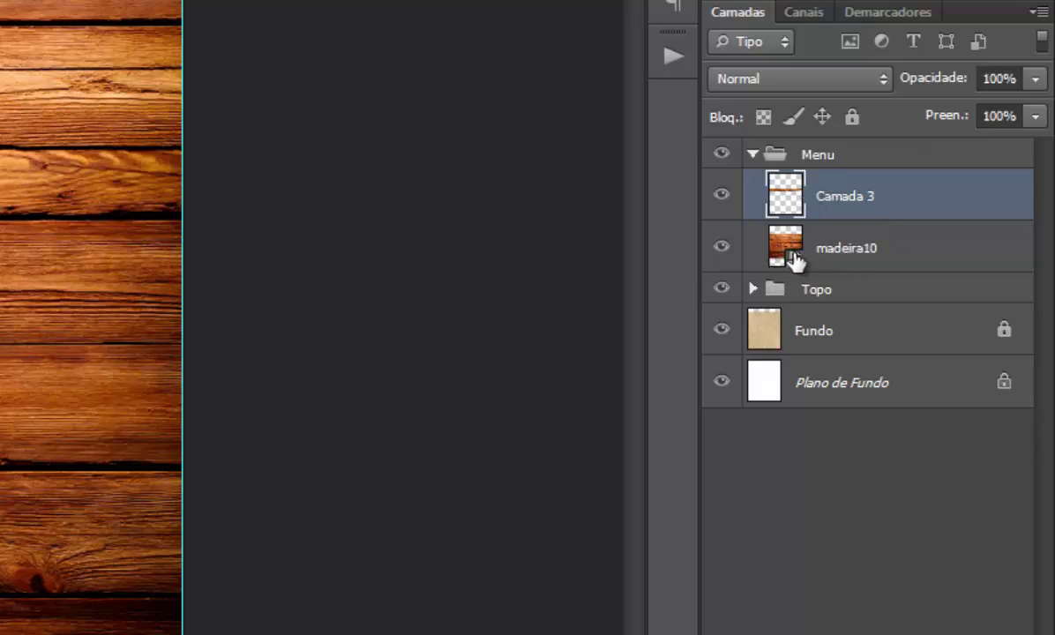
{"action": "left_click", "coordinate": [835, 250]}
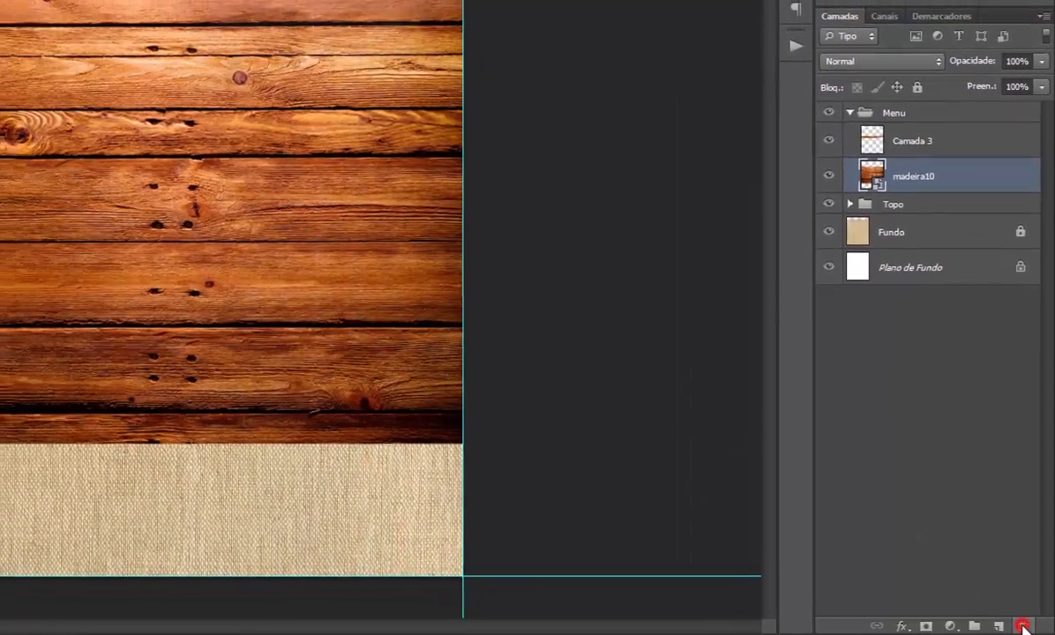
{"action": "left_click", "coordinate": [1024, 625]}
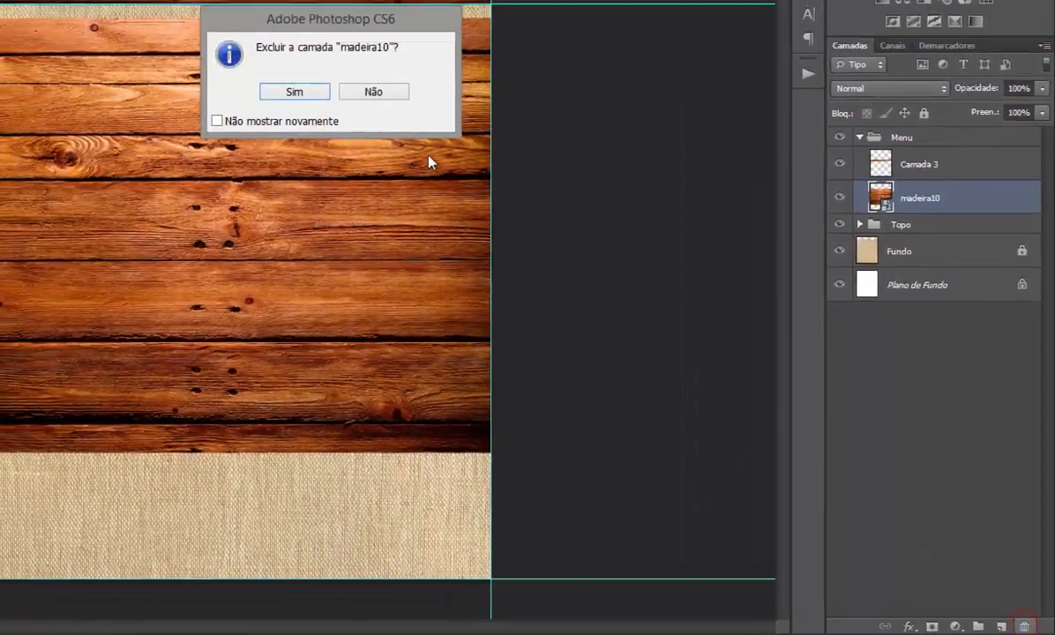
{"action": "left_click", "coordinate": [337, 114]}
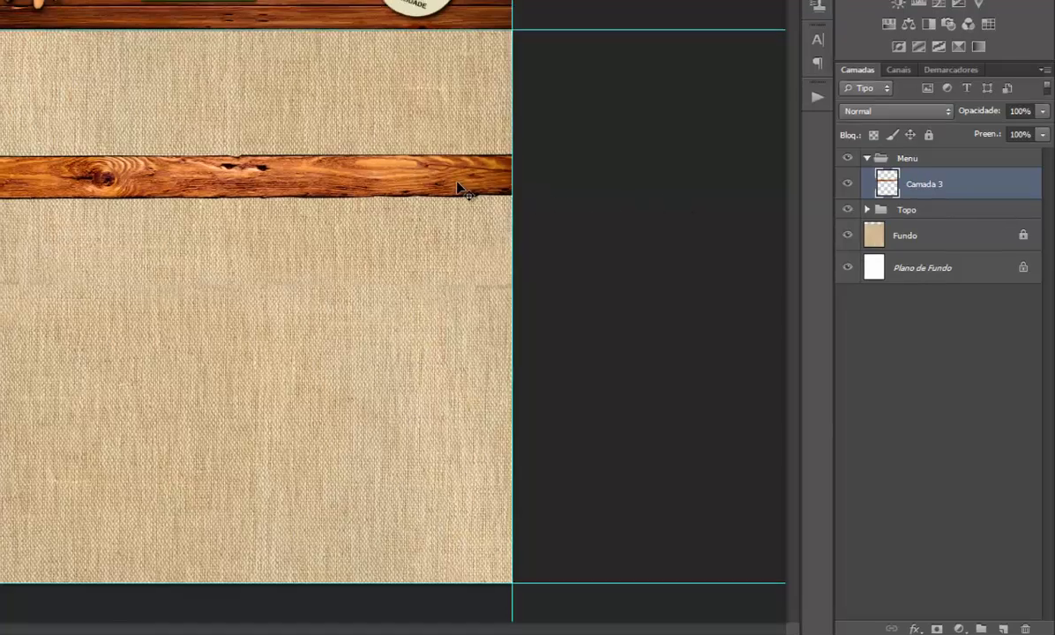
Move the wood plank up so it sits just beneath the header.
{"action": "left_click", "coordinate": [470, 216]}
{"action": "left_click_drag", "start_coordinate": [472, 209], "coordinate": [472, 124]}
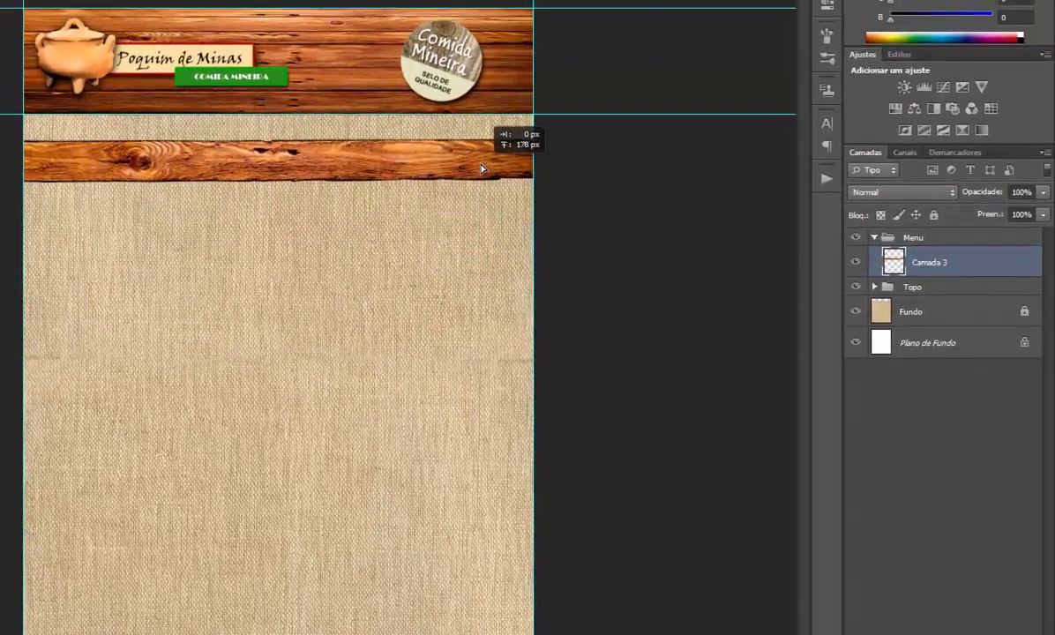
{"action": "left_click_drag", "start_coordinate": [482, 162], "coordinate": [482, 160]}
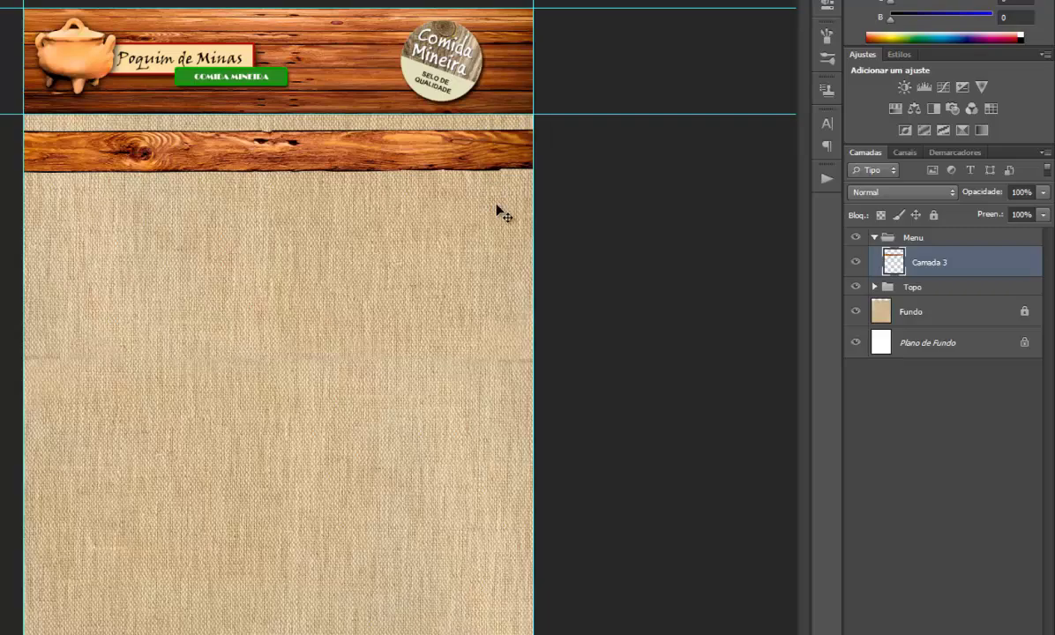
{"action": "key", "text": "ctrl+plus"}
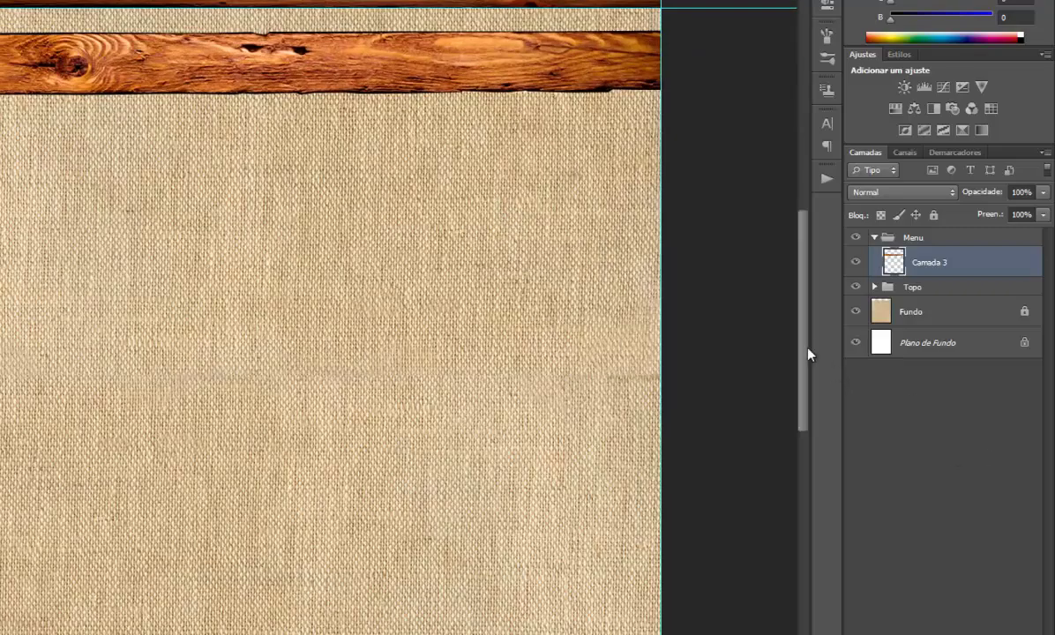
{"action": "left_click_drag", "start_coordinate": [808, 349], "coordinate": [803, 285]}
Free-transform the plank narrower to the page width and thinner, and apply it.
{"action": "key", "text": "ctrl+t"}
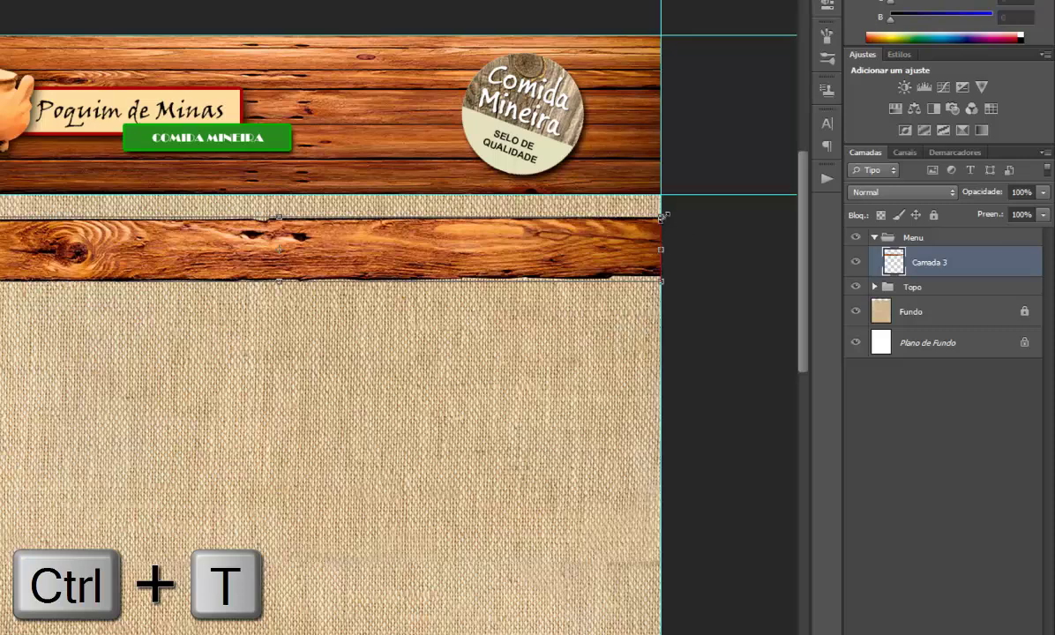
{"action": "left_click_drag", "start_coordinate": [662, 216], "coordinate": [654, 218]}
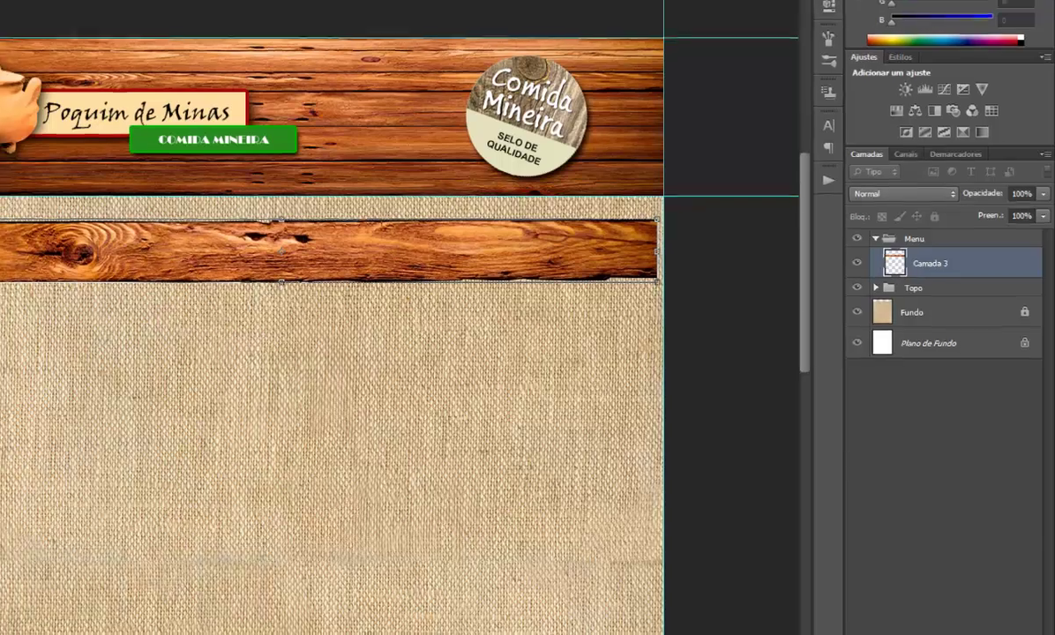
{"action": "left_click_drag", "start_coordinate": [141, 282], "coordinate": [144, 282]}
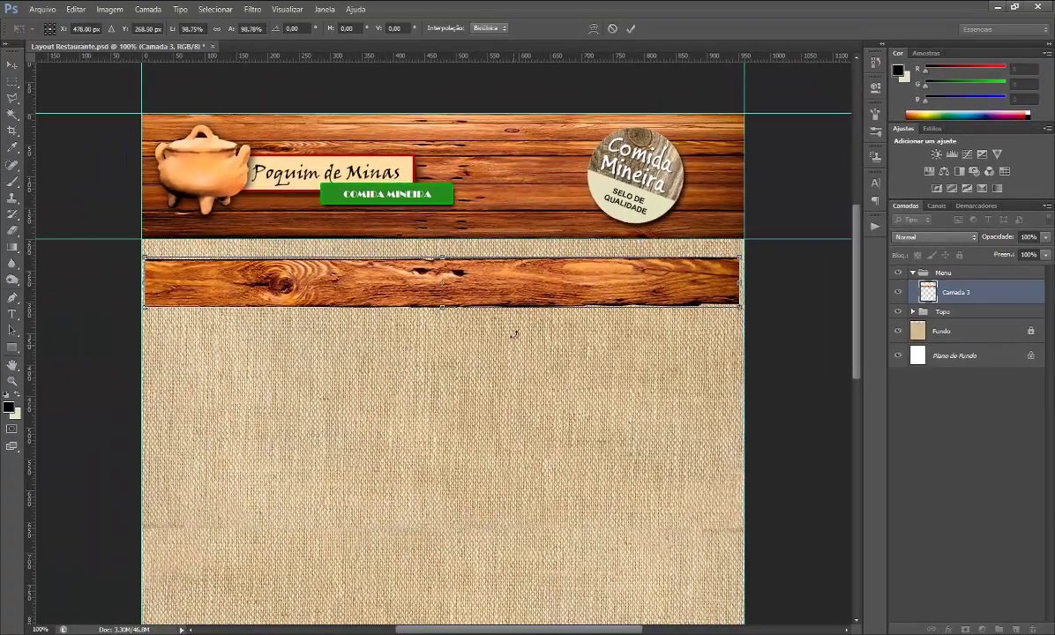
{"action": "left_click_drag", "start_coordinate": [442, 306], "coordinate": [442, 289]}
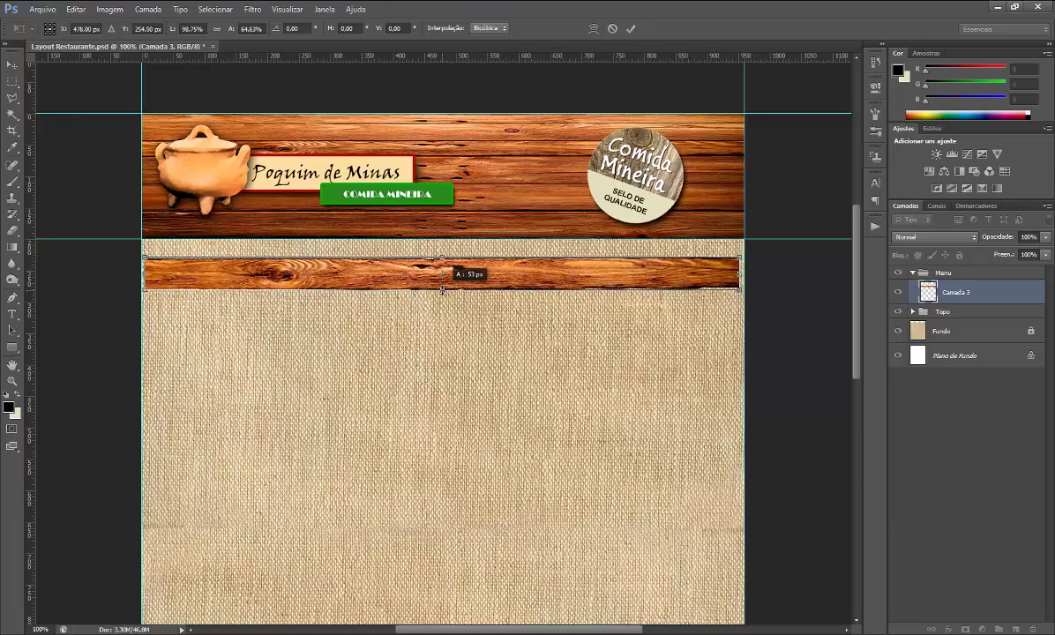
{"action": "left_click_drag", "start_coordinate": [442, 288], "coordinate": [487, 265]}
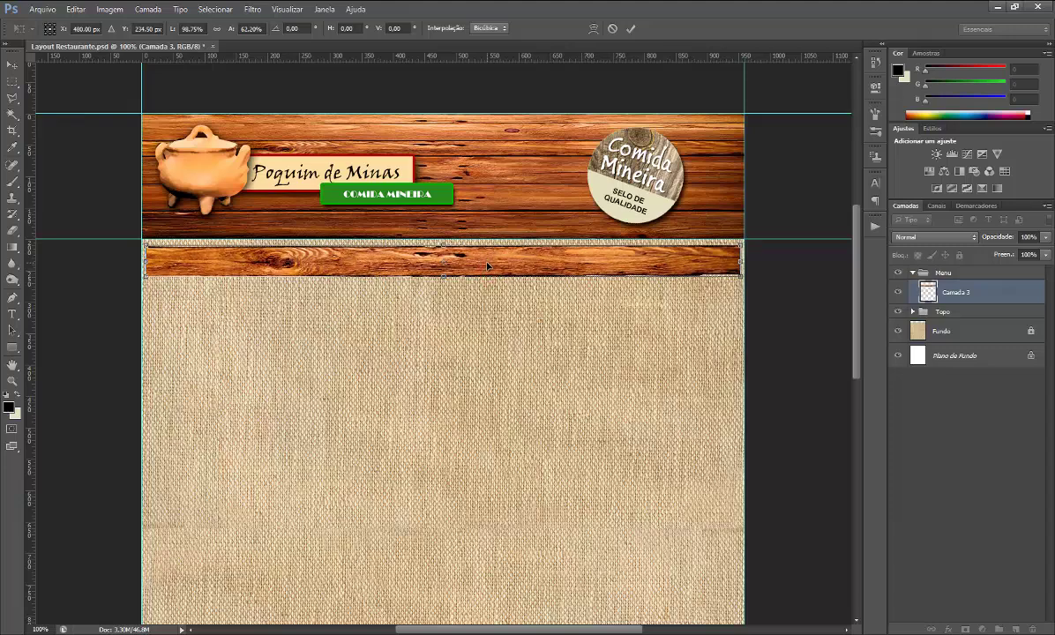
{"action": "key", "text": "Return"}
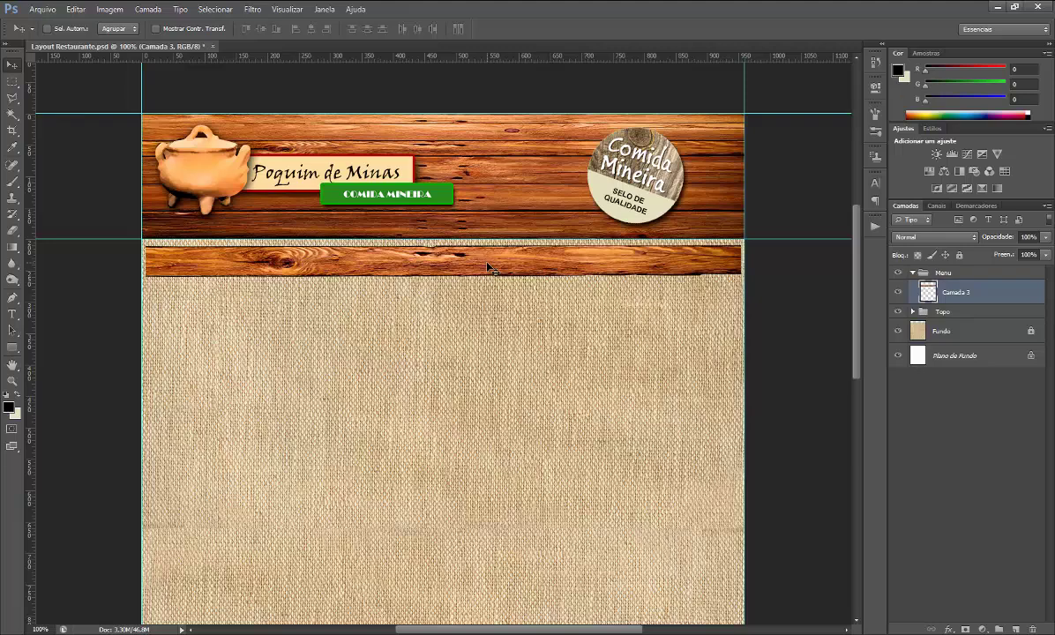
Transform the plank again, pulling both ends and the bottom edge slightly inward.
{"action": "key", "text": "ctrl+t"}
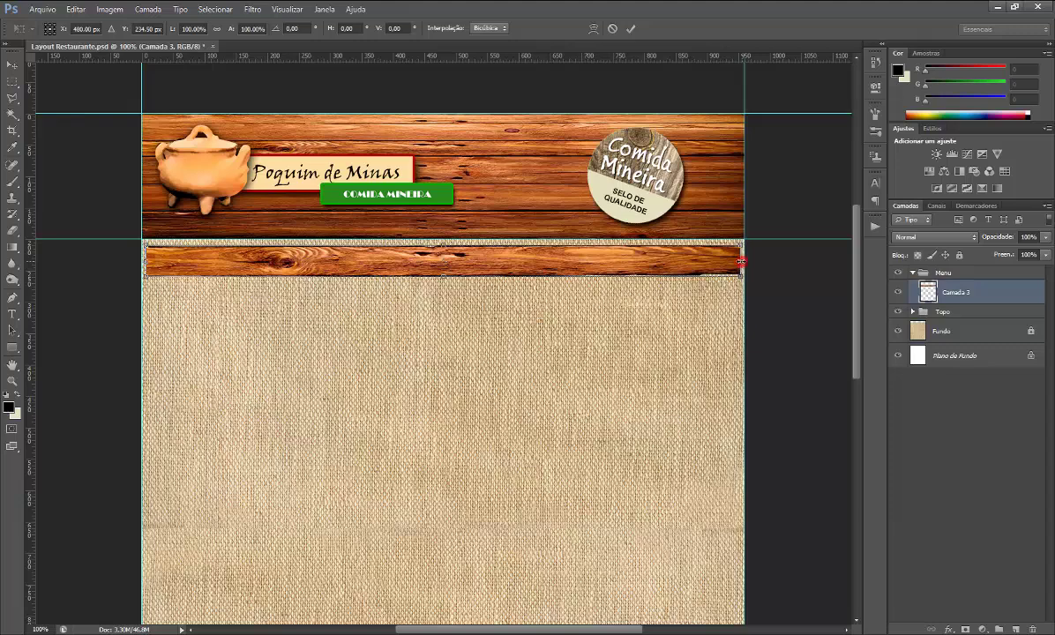
{"action": "left_click_drag", "start_coordinate": [741, 262], "coordinate": [738, 261]}
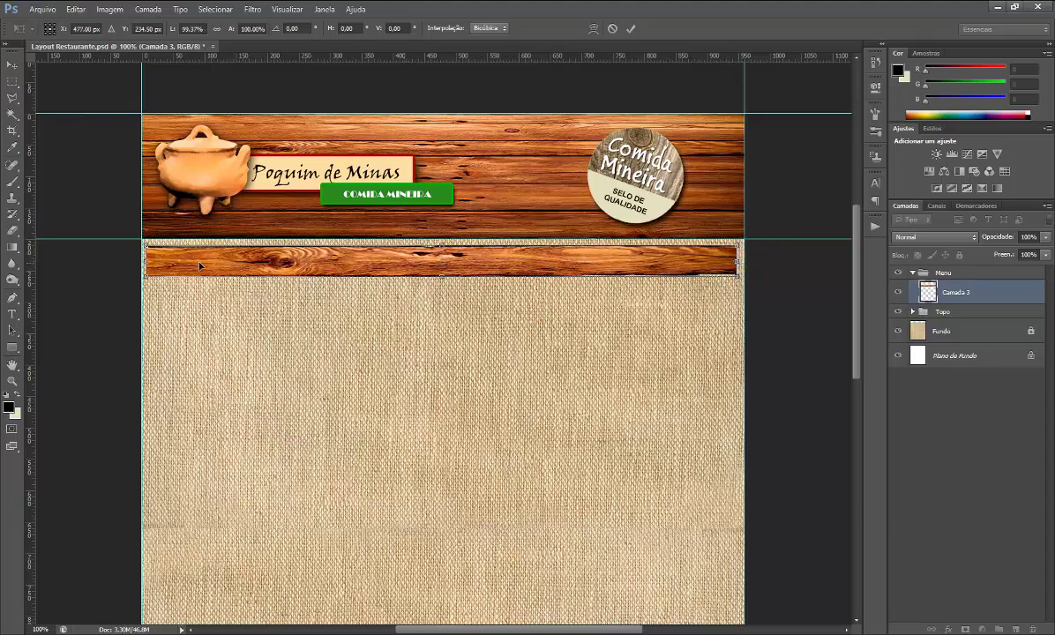
{"action": "left_click_drag", "start_coordinate": [146, 261], "coordinate": [149, 261]}
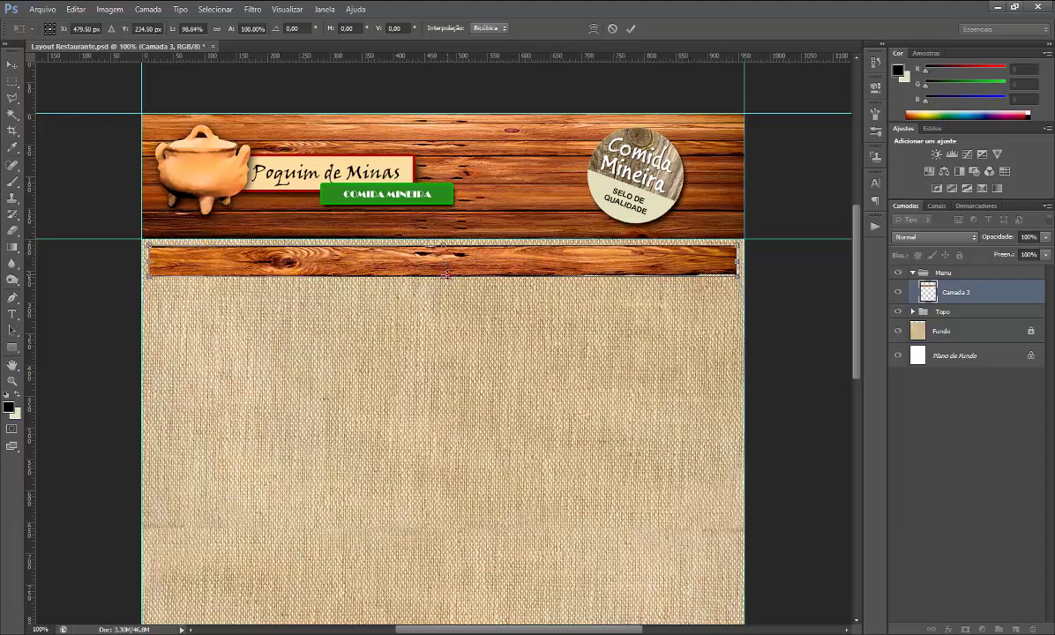
{"action": "left_click_drag", "start_coordinate": [446, 274], "coordinate": [446, 270]}
Apply the final plank size, view the whole header, and open Imagem > Ajustes.
{"action": "key", "text": "Return"}
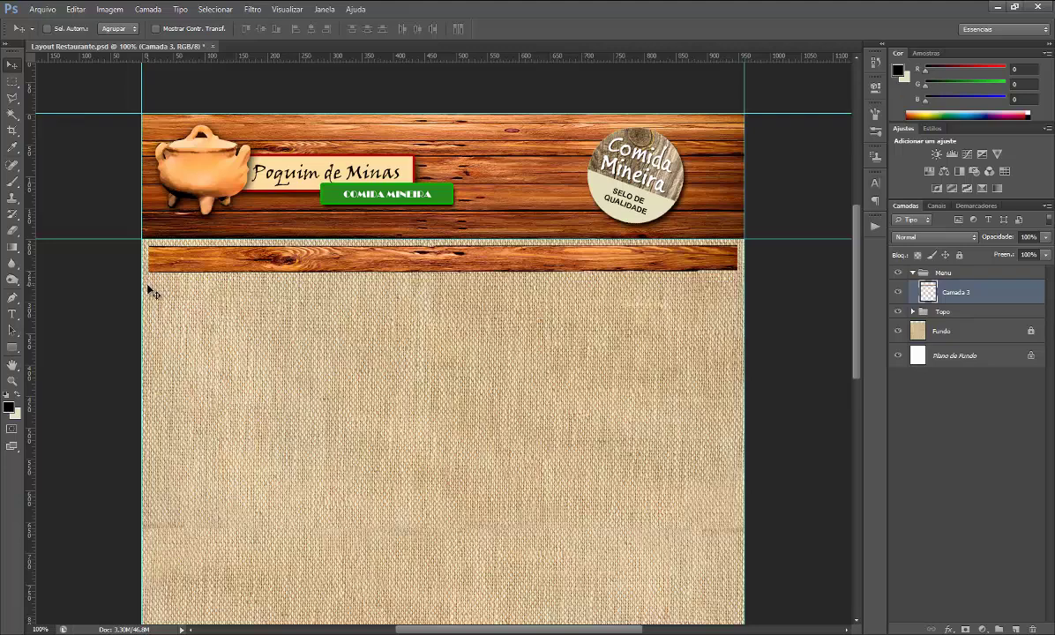
{"action": "key", "text": "ctrl+plus"}
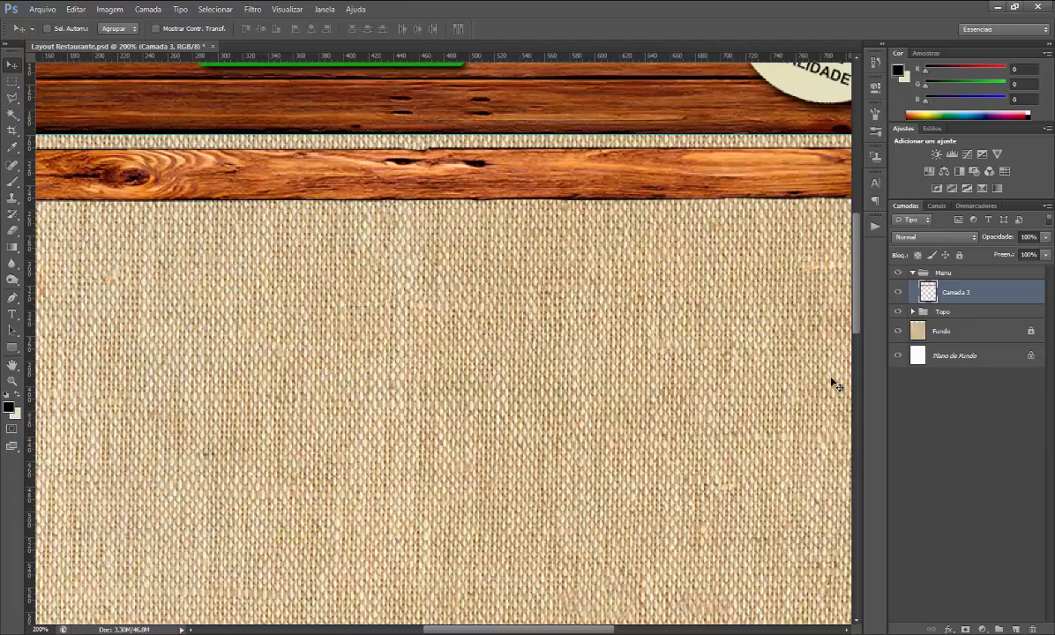
{"action": "left_click_drag", "start_coordinate": [857, 301], "coordinate": [860, 282]}
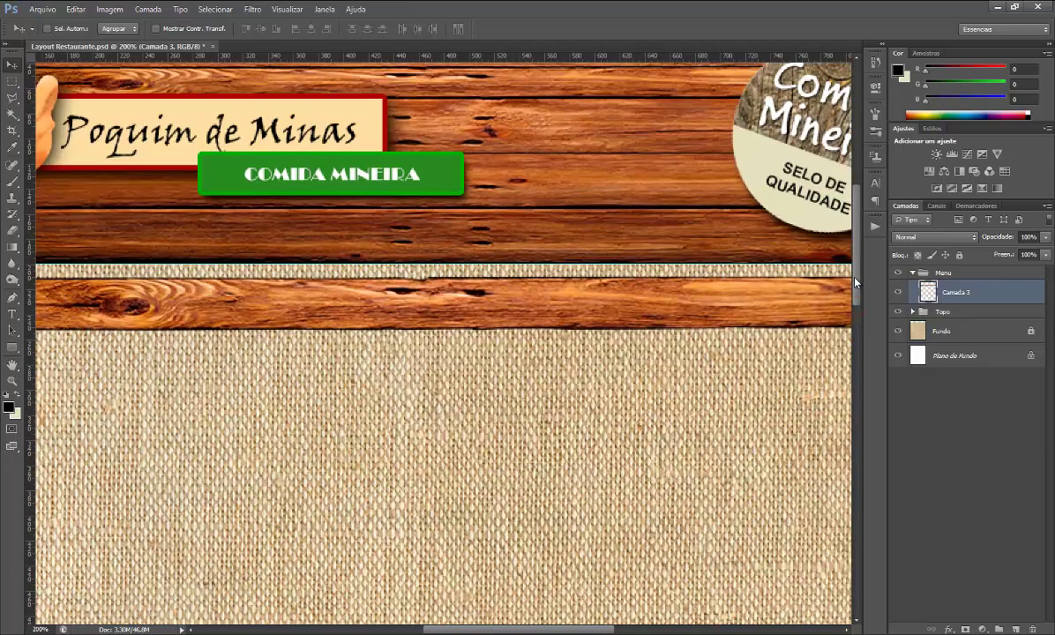
{"action": "key", "text": "ctrl+minus"}
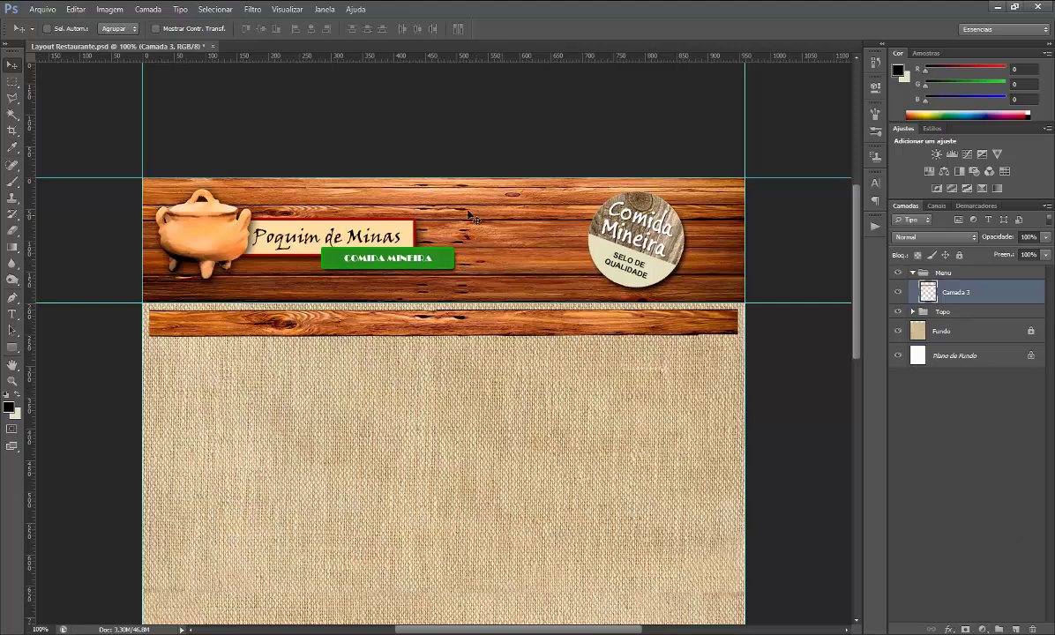
{"action": "left_click", "coordinate": [103, 10]}
{"action": "mouse_move", "coordinate": [298, 67]}
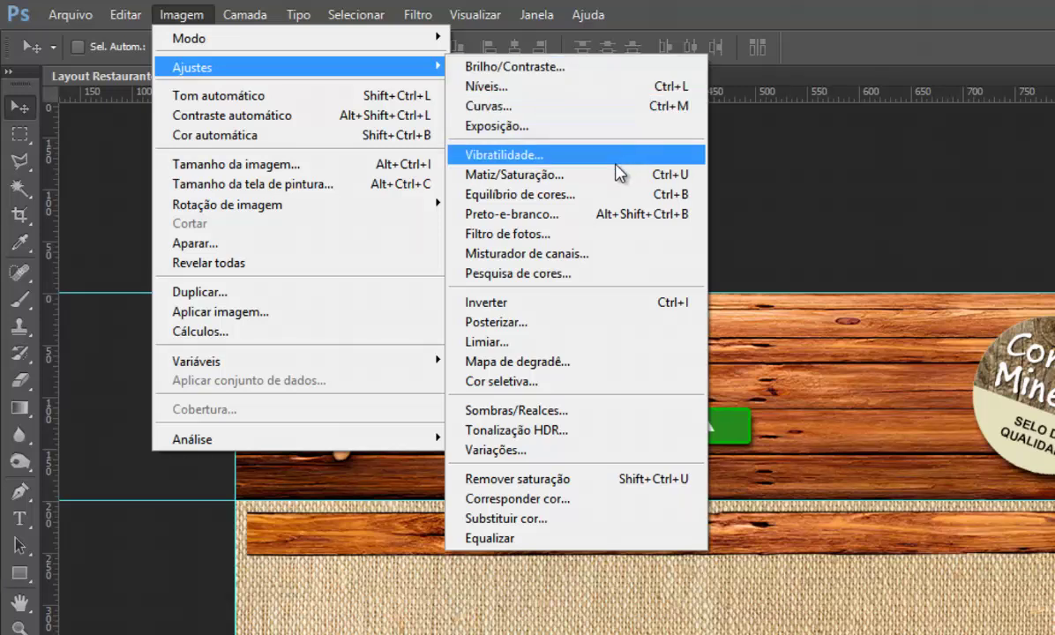
Colorize the plank with Hue/Saturation, shifting its tint from pink to a cool brown.
{"action": "left_click", "coordinate": [578, 175]}
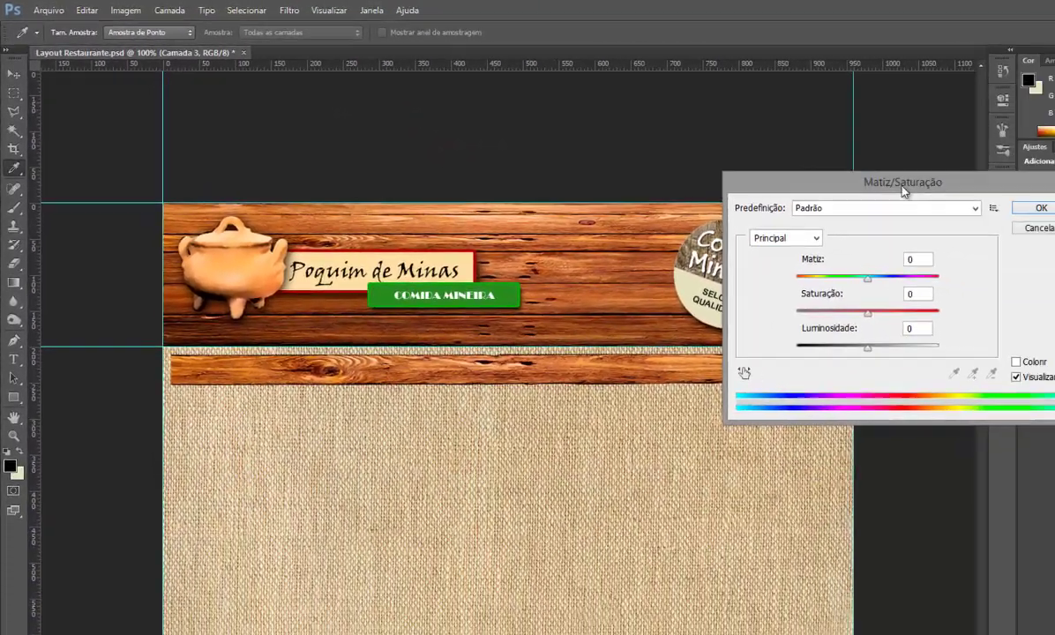
{"action": "mouse_move", "coordinate": [902, 187]}
{"action": "left_mouse_down"}
{"action": "mouse_move", "coordinate": [671, 410]}
{"action": "mouse_move", "coordinate": [645, 408]}
{"action": "left_mouse_up"}
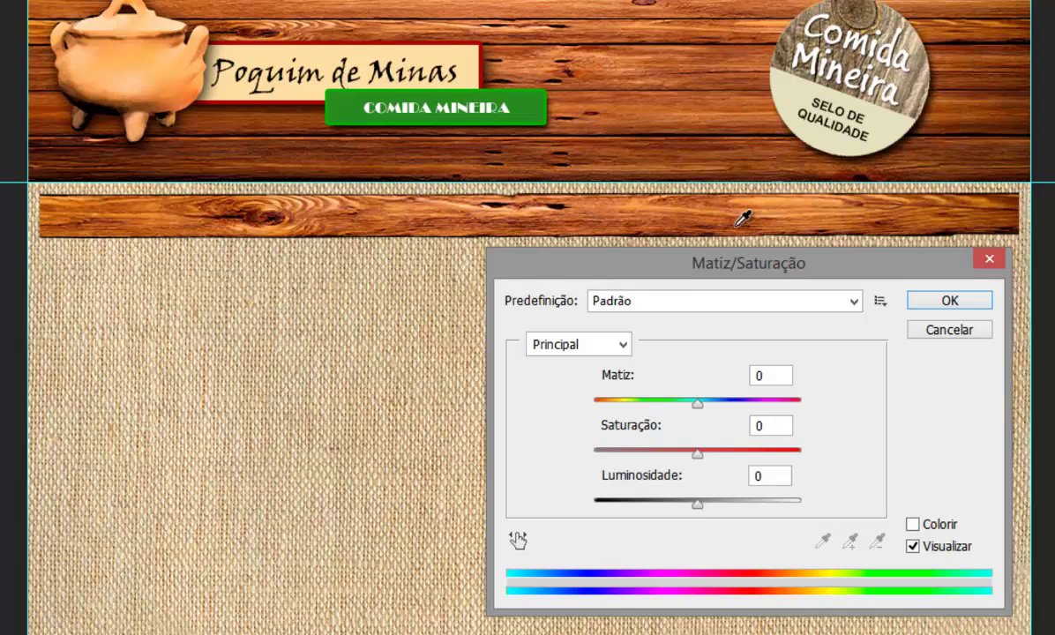
{"action": "key", "text": "ctrl+plus"}
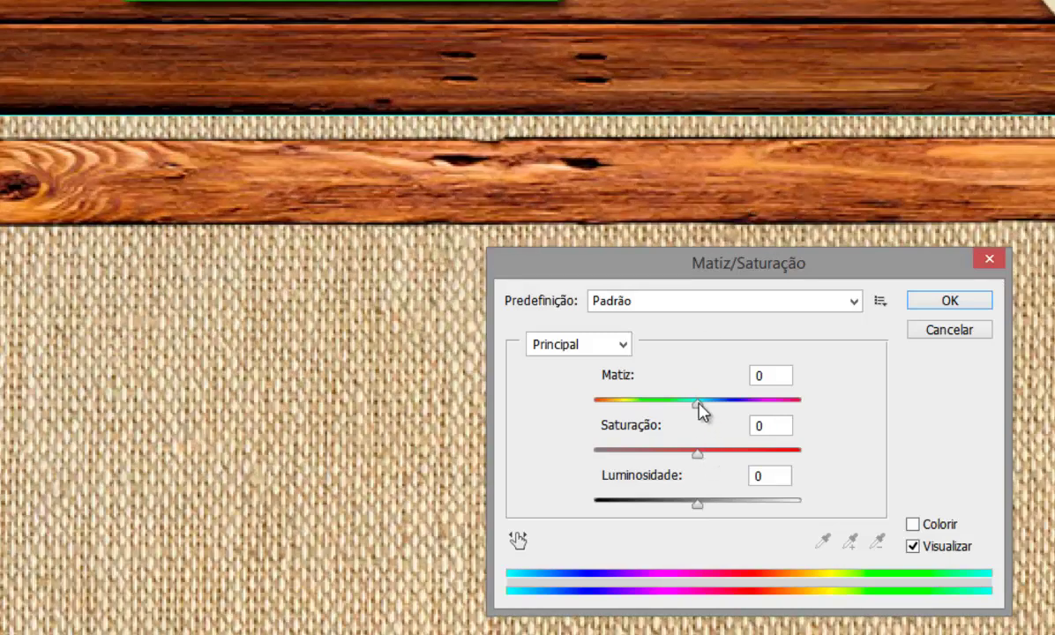
{"action": "left_click", "coordinate": [913, 525]}
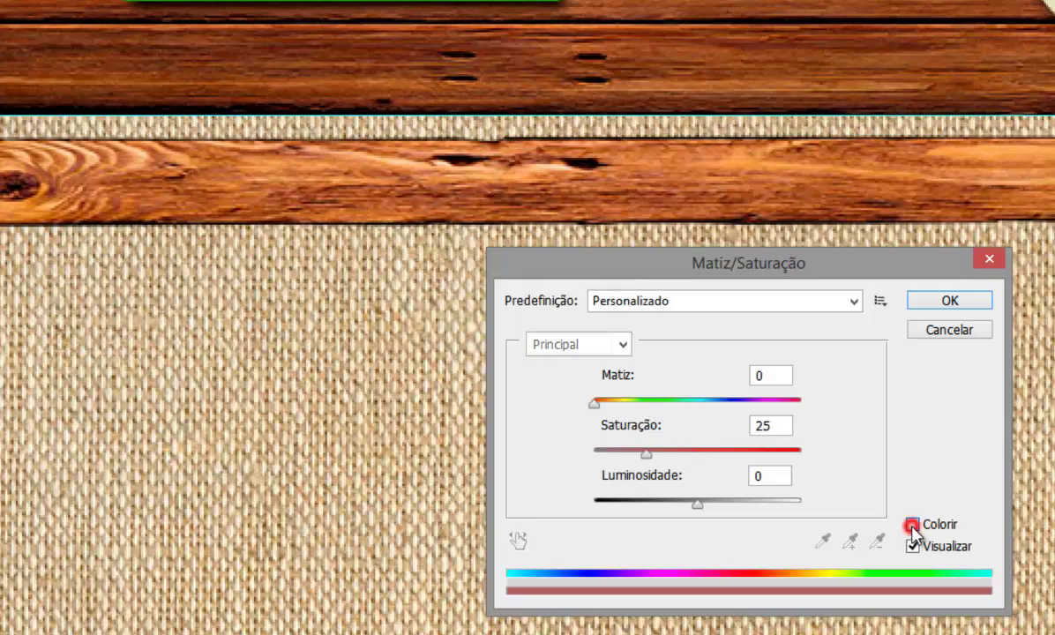
{"action": "key", "text": "ctrl+minus"}
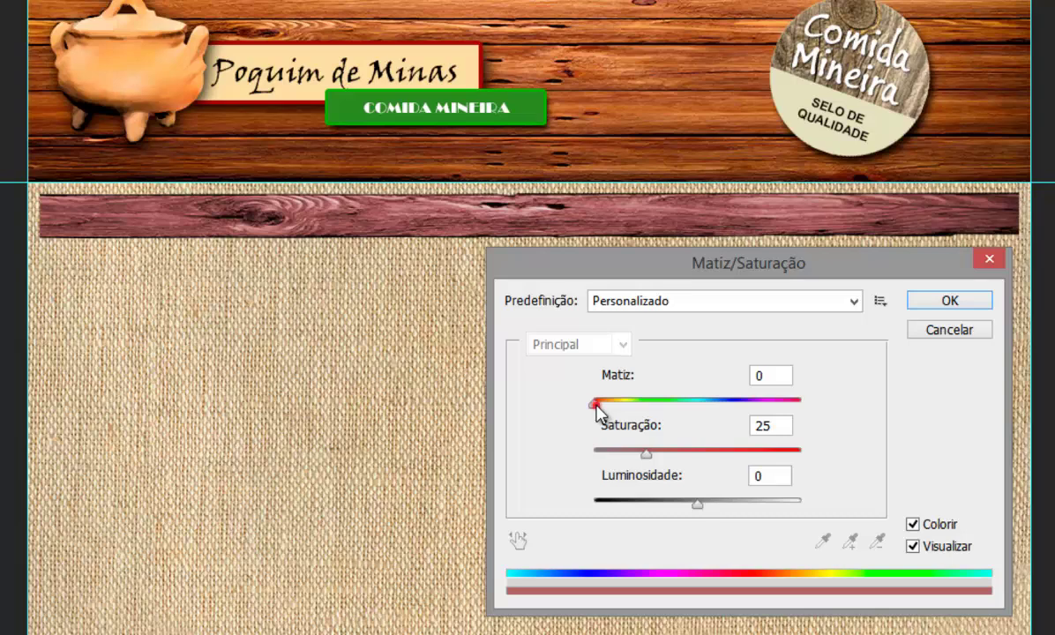
{"action": "left_click_drag", "start_coordinate": [597, 407], "coordinate": [611, 411]}
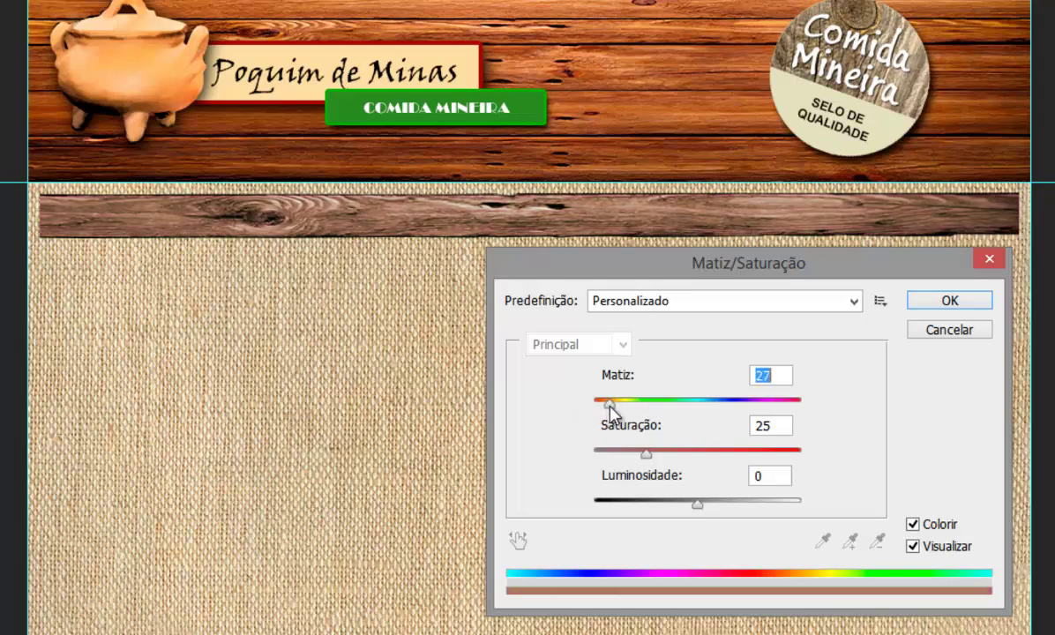
{"action": "left_click_drag", "start_coordinate": [610, 405], "coordinate": [614, 407]}
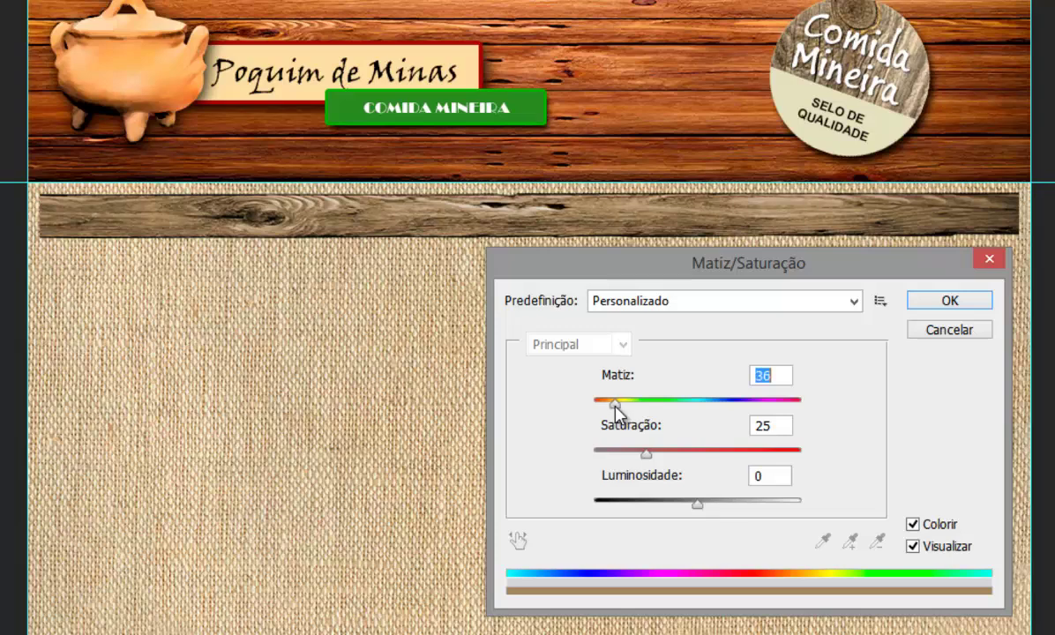
{"action": "left_click_drag", "start_coordinate": [616, 407], "coordinate": [611, 407]}
Lower the plank's saturation to a faded tone while keeping the hue near 31.
{"action": "left_click", "coordinate": [647, 454]}
{"action": "left_click_drag", "start_coordinate": [633, 455], "coordinate": [637, 457]}
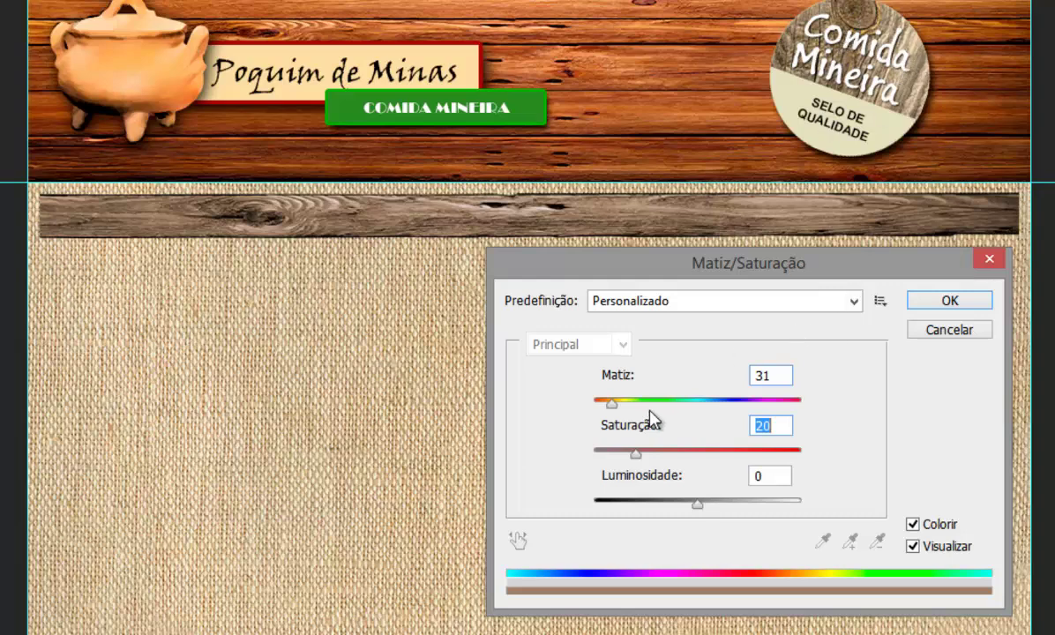
{"action": "left_click_drag", "start_coordinate": [615, 408], "coordinate": [618, 410]}
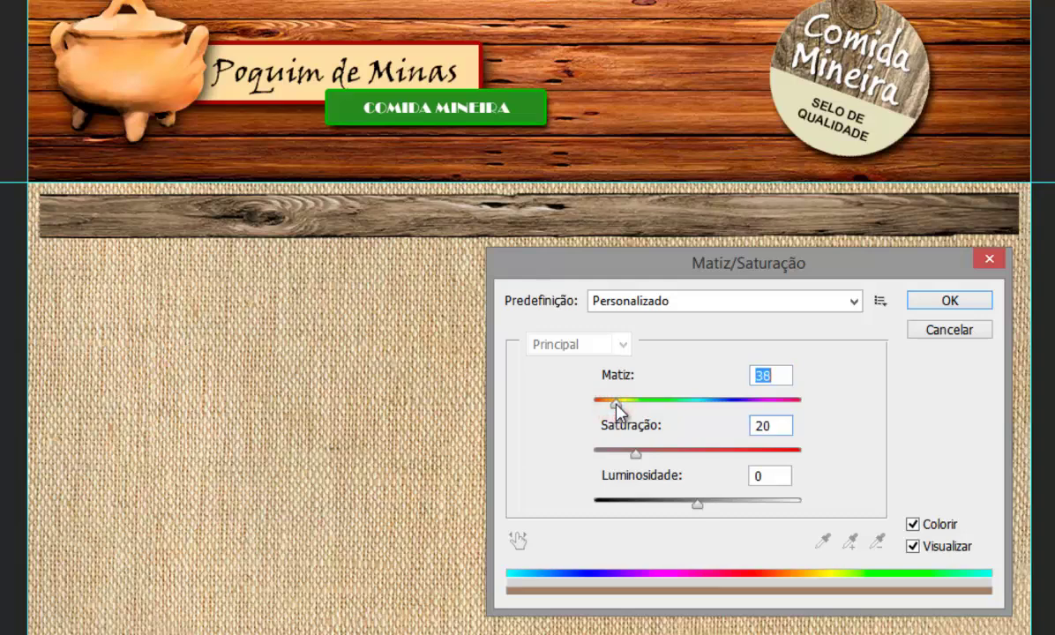
{"action": "left_click_drag", "start_coordinate": [615, 404], "coordinate": [611, 405]}
{"action": "mouse_move", "coordinate": [635, 454]}
{"action": "left_mouse_down"}
{"action": "mouse_move", "coordinate": [711, 451]}
{"action": "mouse_move", "coordinate": [644, 453]}
{"action": "left_mouse_up"}
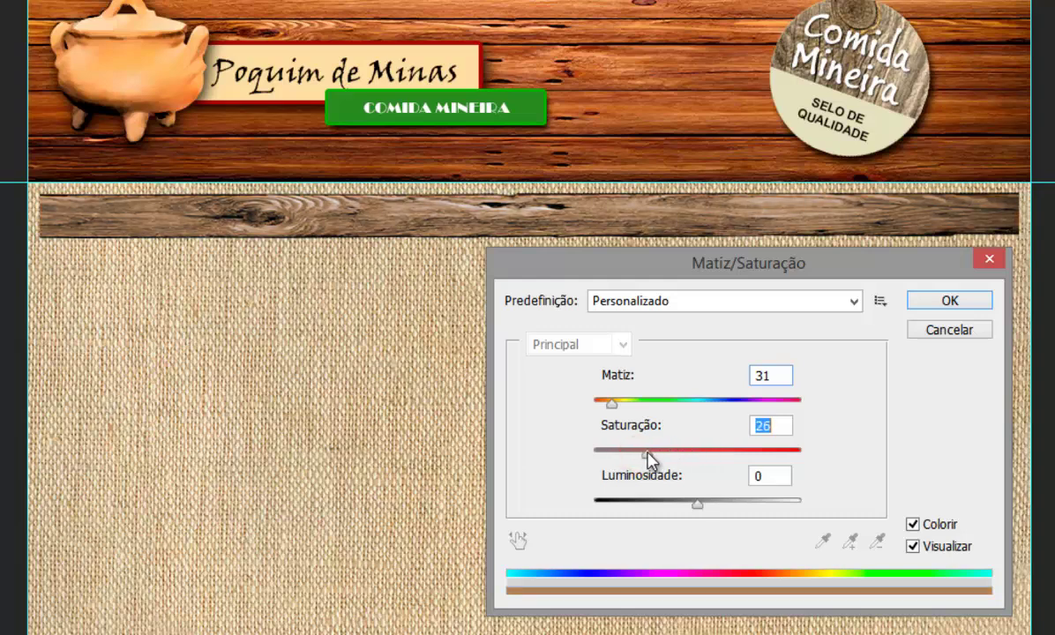
{"action": "left_click_drag", "start_coordinate": [644, 455], "coordinate": [633, 455]}
Enter exact values of saturation 18 and hue 31, then apply the adjustment.
{"action": "double_click", "coordinate": [773, 430]}
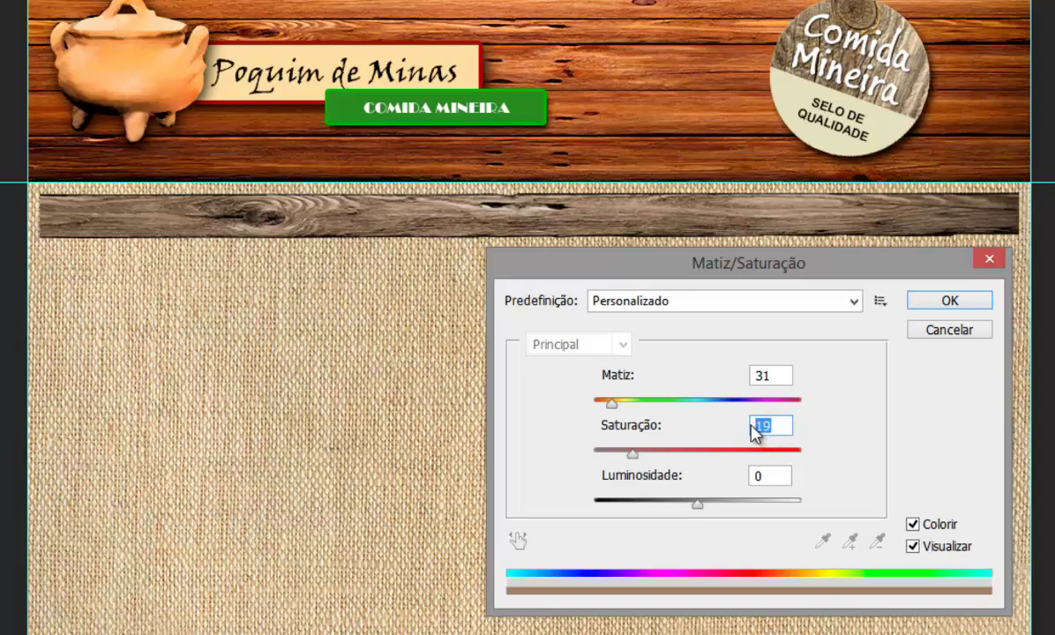
{"action": "type", "text": "18"}
{"action": "double_click", "coordinate": [772, 376]}
{"action": "type", "text": "30"}
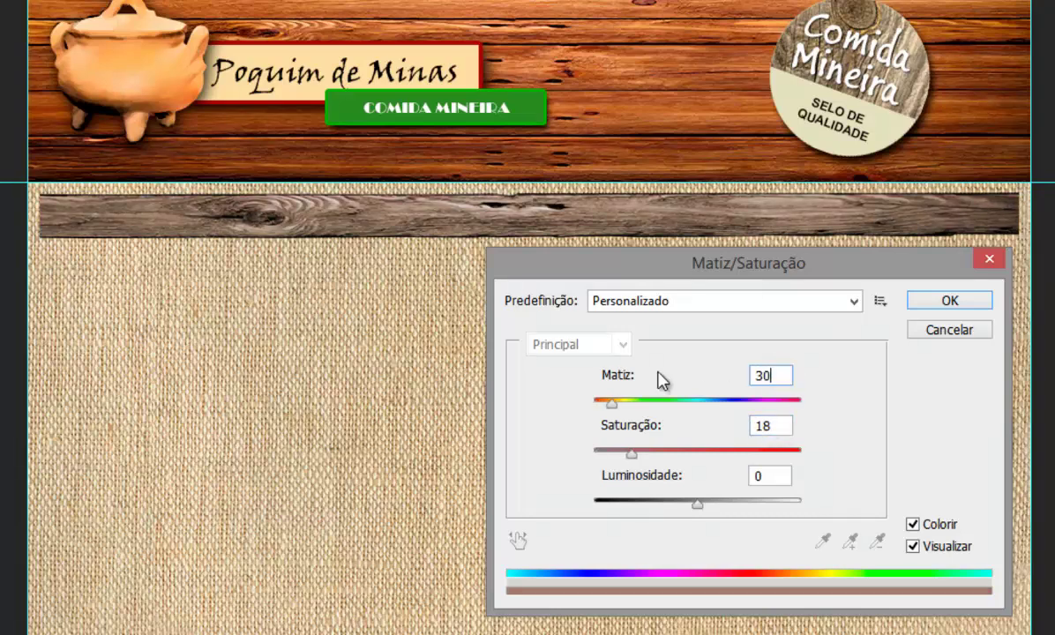
{"action": "double_click", "coordinate": [773, 377]}
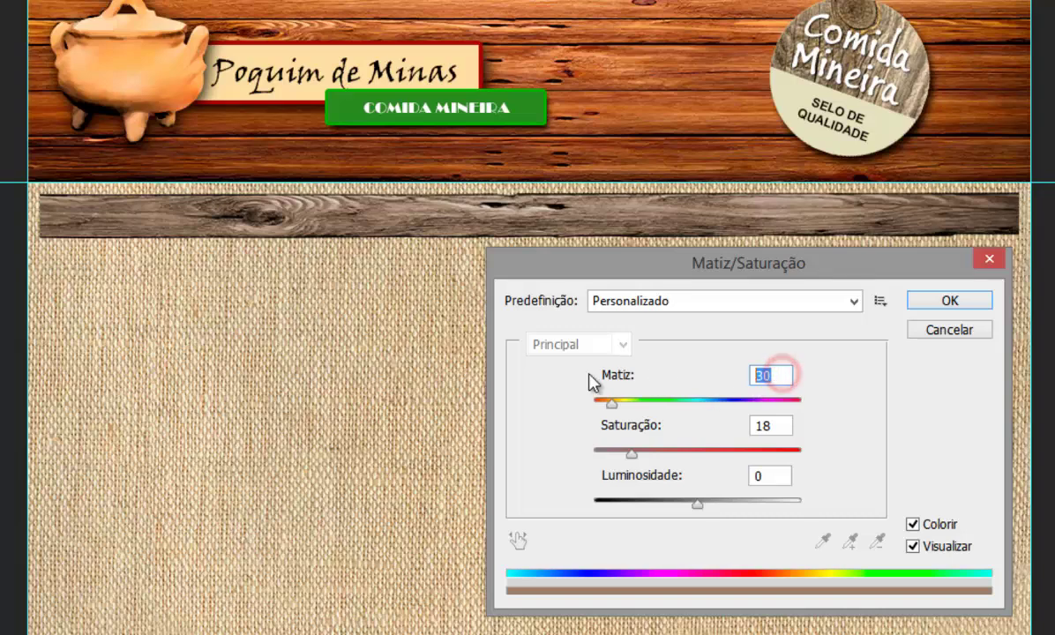
{"action": "type", "text": "31"}
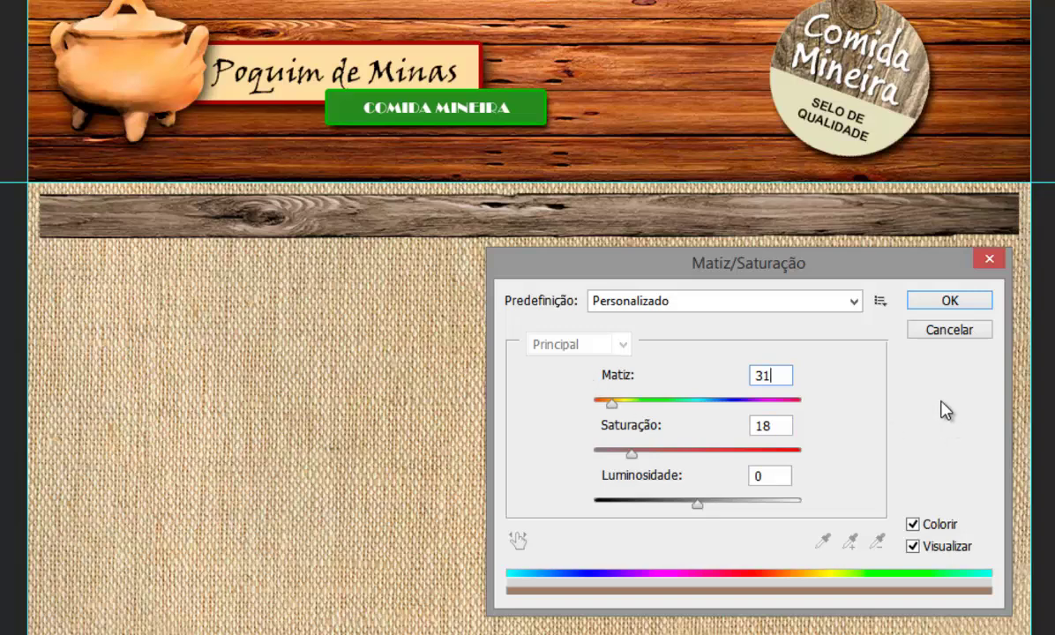
{"action": "left_click", "coordinate": [953, 300]}
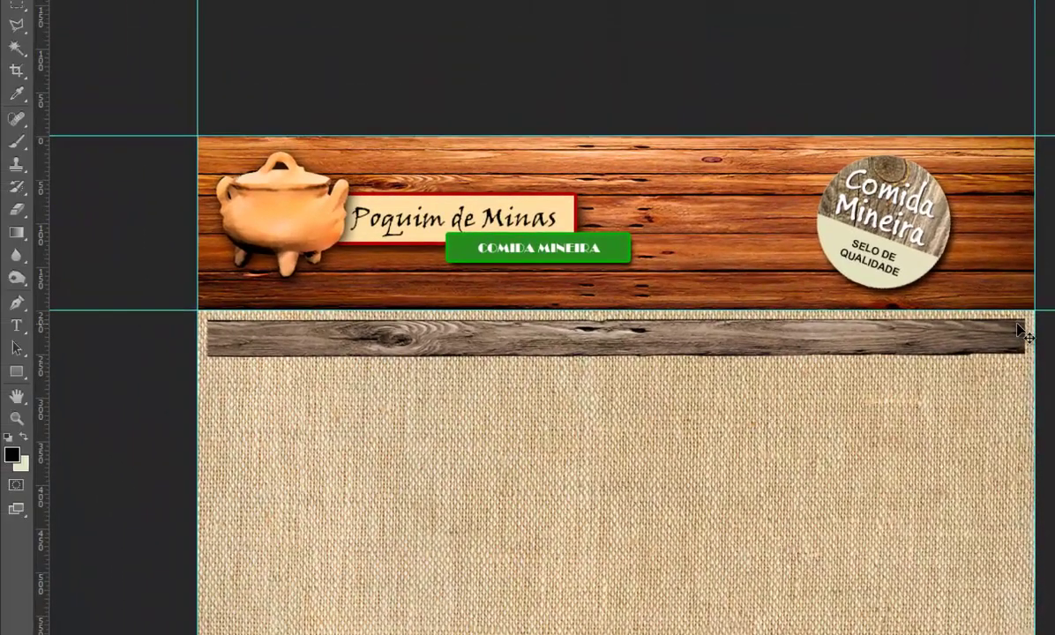
Zoom in closely on the plank's right end and switch to the Polygonal Lasso.
{"action": "key", "text": "ctrl+plus"}
{"action": "key", "text": "ctrl+plus"}
{"action": "key", "text": "ctrl+plus"}
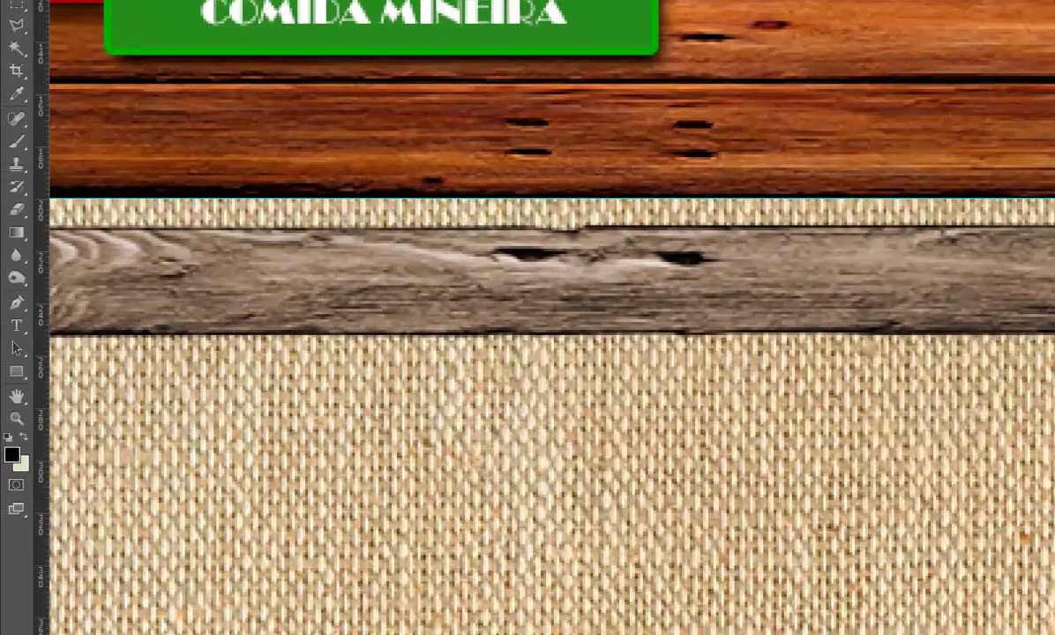
{"action": "scroll", "coordinate": [529, 318], "scroll_direction": "right", "scroll_amount": 5}
{"action": "scroll", "coordinate": [529, 317], "scroll_direction": "right", "scroll_amount": 5}
{"action": "scroll", "coordinate": [529, 318], "scroll_direction": "left", "scroll_amount": 2}
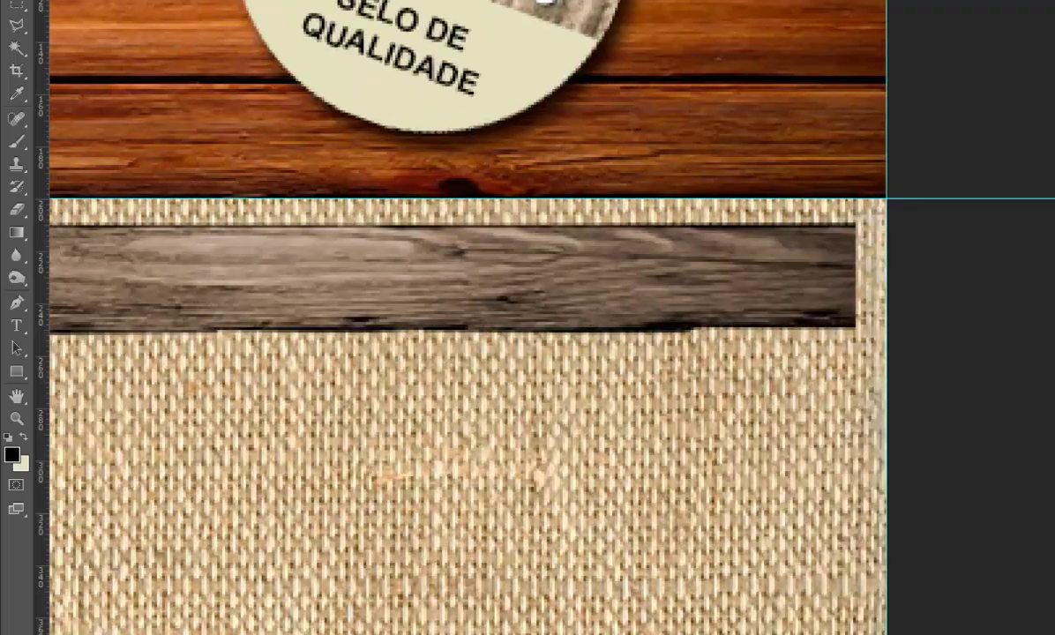
{"action": "key", "text": "ctrl+plus"}
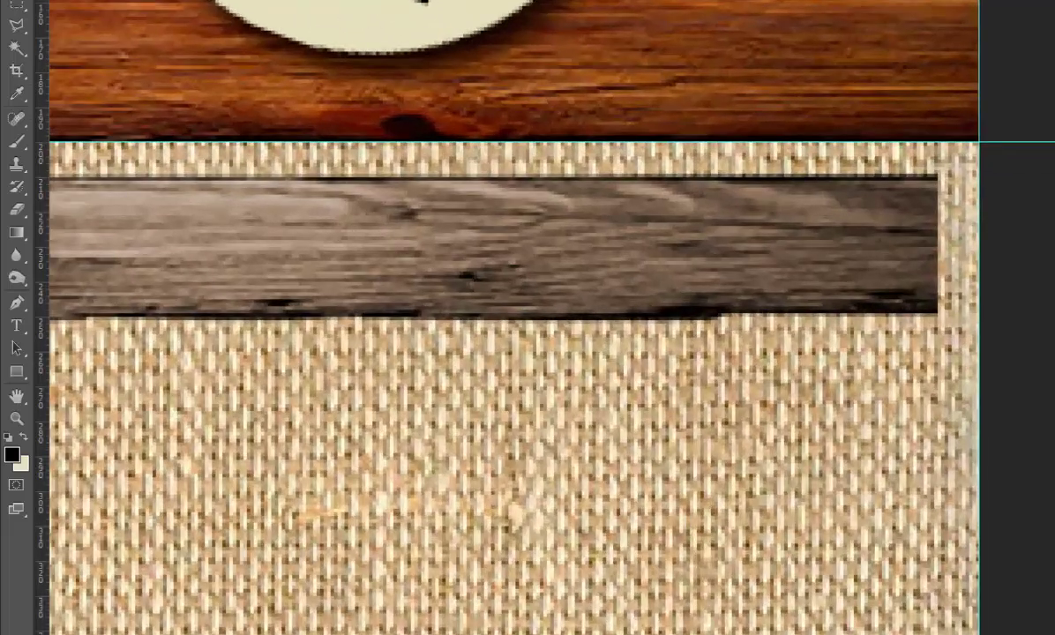
{"action": "key", "text": "ctrl+plus"}
{"action": "key", "text": "ctrl+plus"}
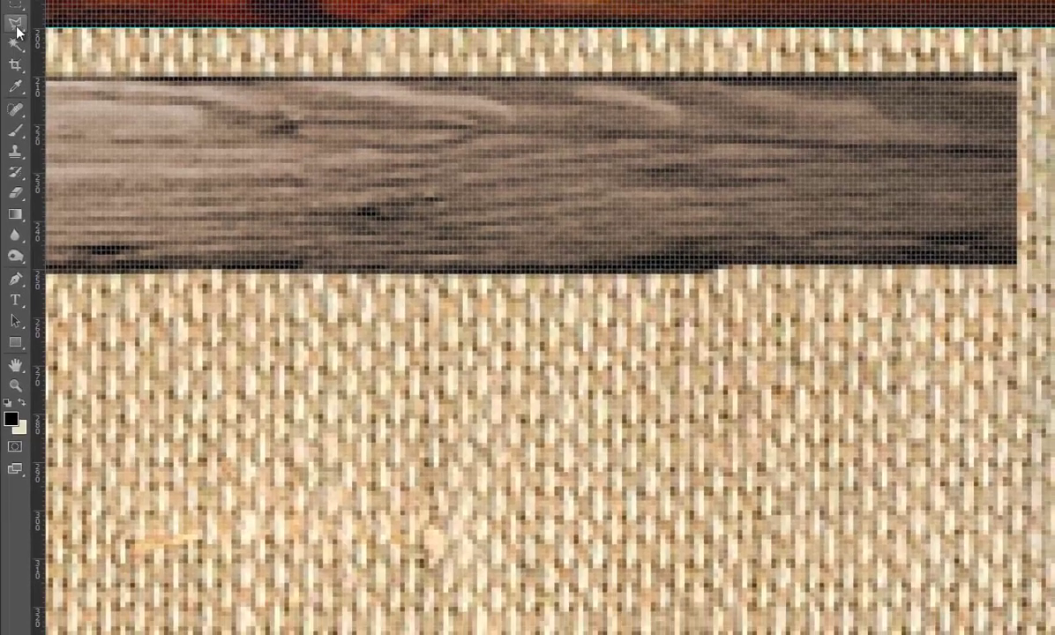
{"action": "left_click", "coordinate": [15, 26]}
Trace a zigzag splintered outline up the plank's right end to its top edge.
{"action": "left_click", "coordinate": [1018, 263]}
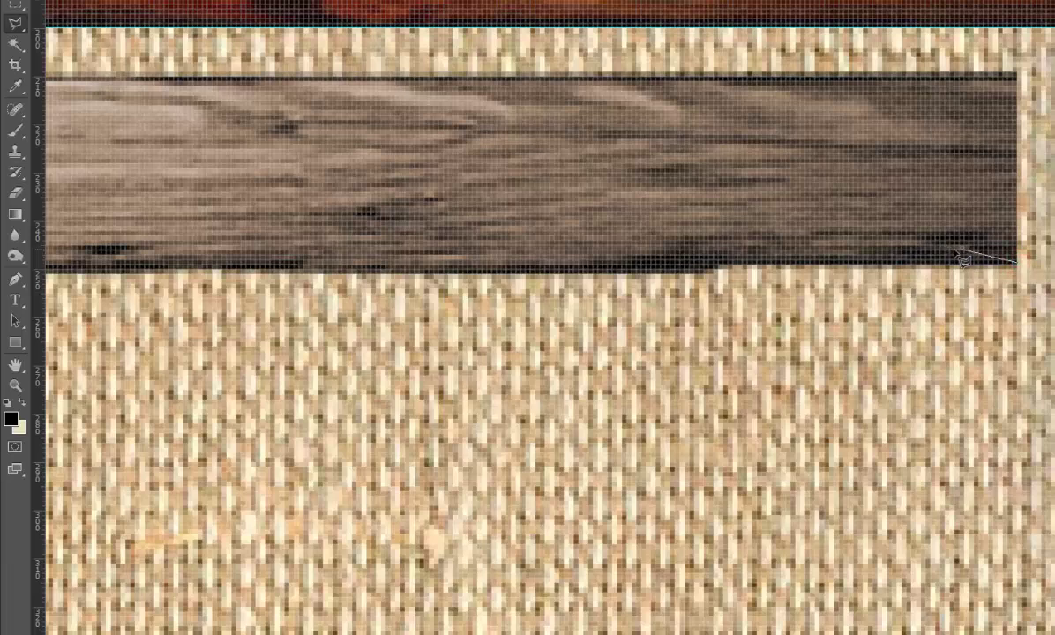
{"action": "left_click", "coordinate": [926, 249]}
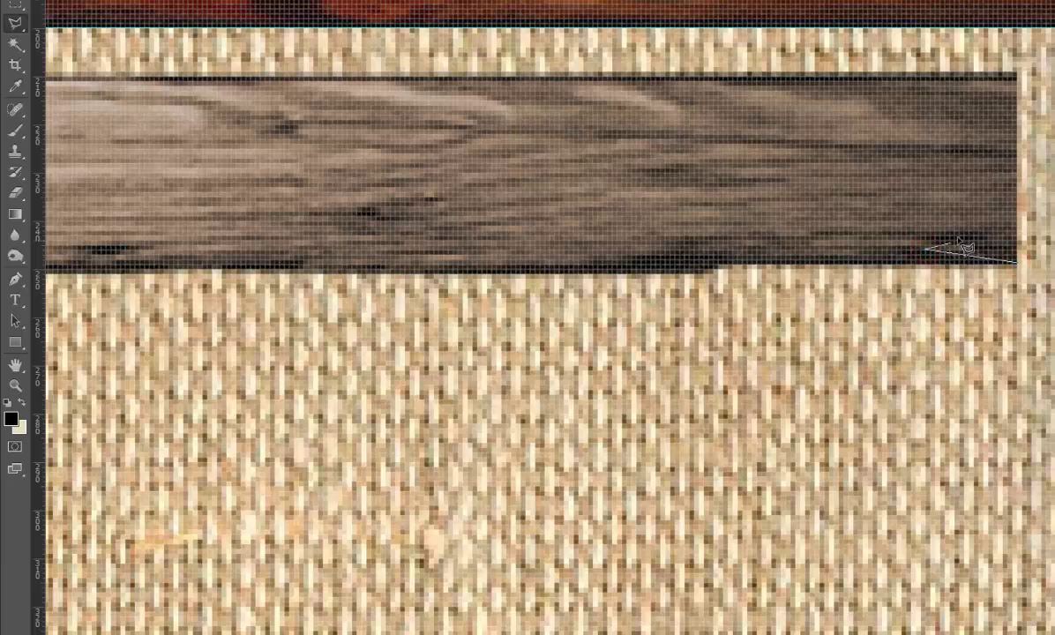
{"action": "left_click", "coordinate": [962, 215]}
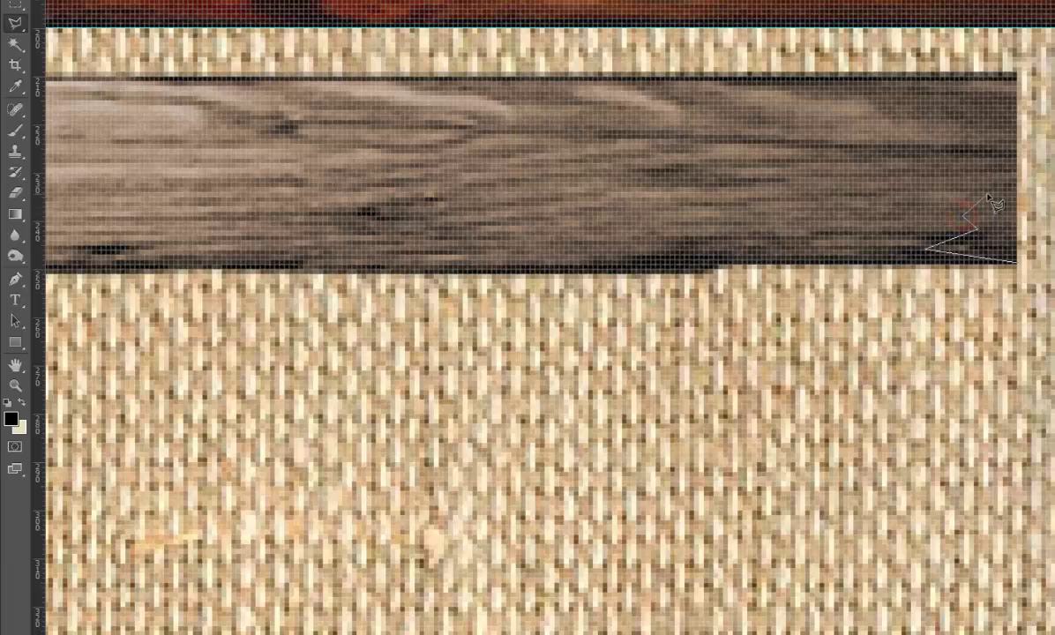
{"action": "left_click", "coordinate": [993, 192]}
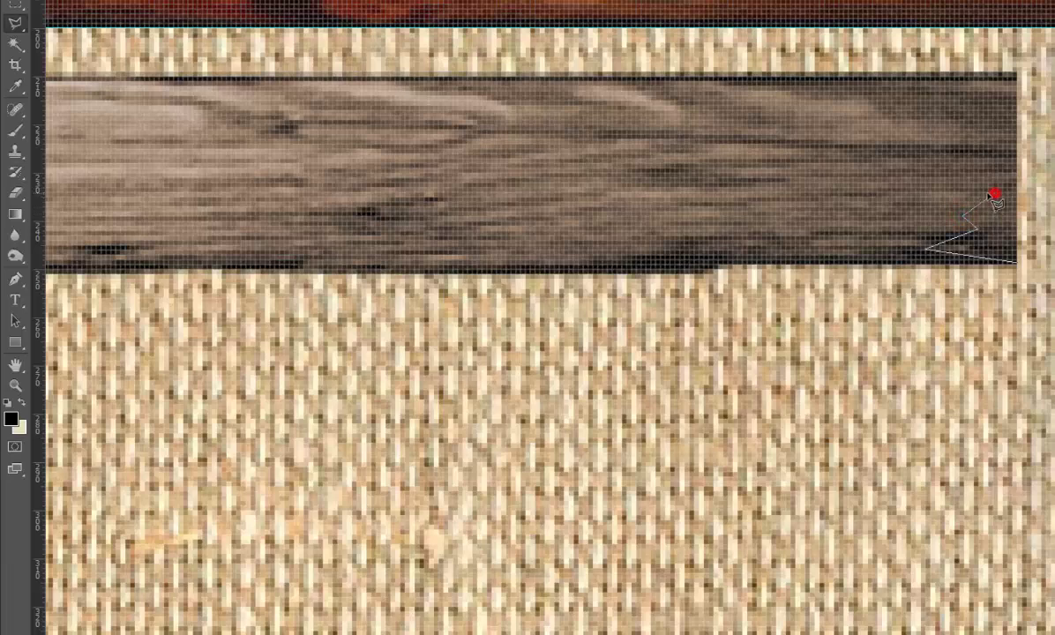
{"action": "left_click", "coordinate": [907, 179]}
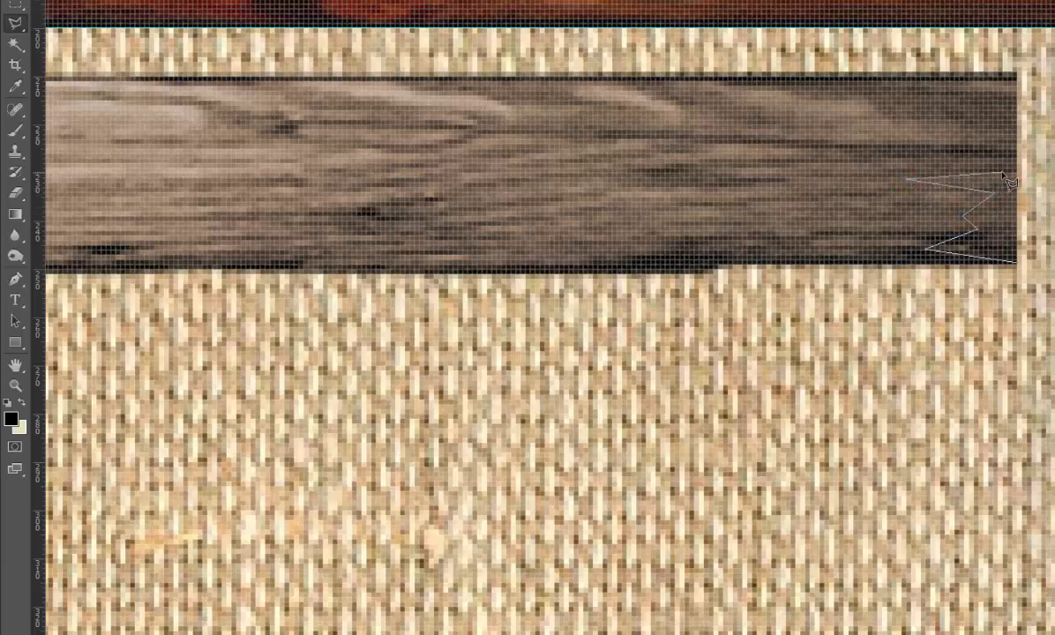
{"action": "left_click", "coordinate": [960, 175]}
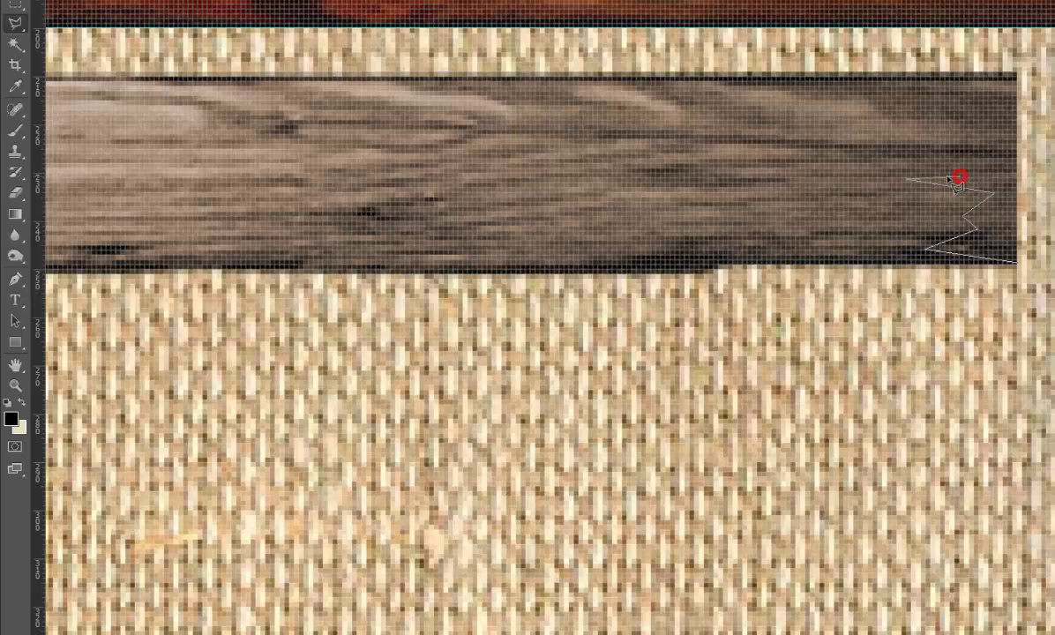
{"action": "left_click", "coordinate": [893, 166]}
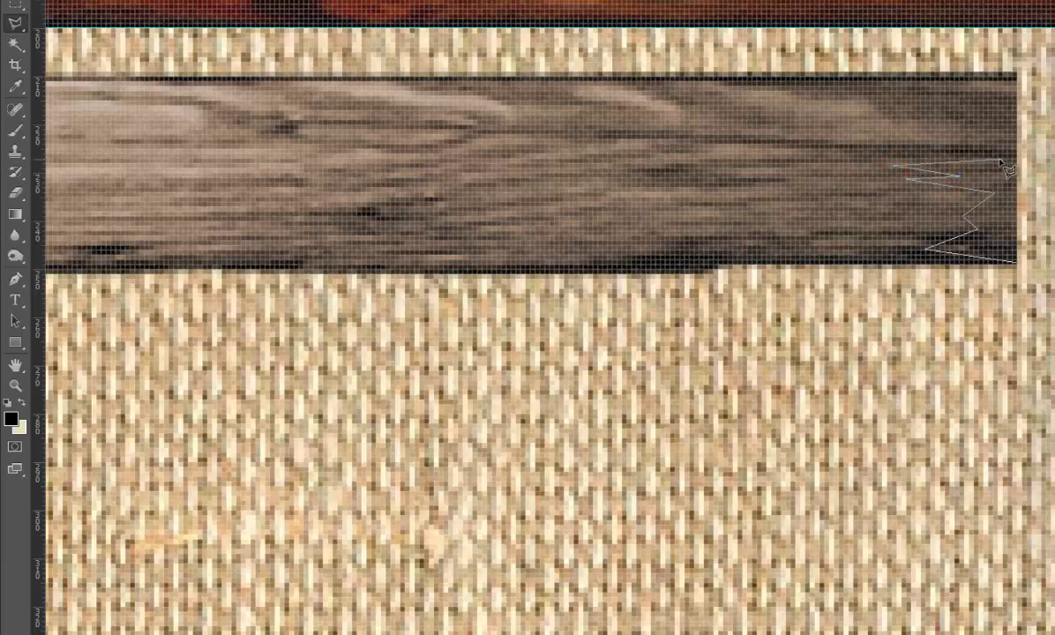
{"action": "left_click", "coordinate": [995, 160]}
{"action": "left_click", "coordinate": [948, 151]}
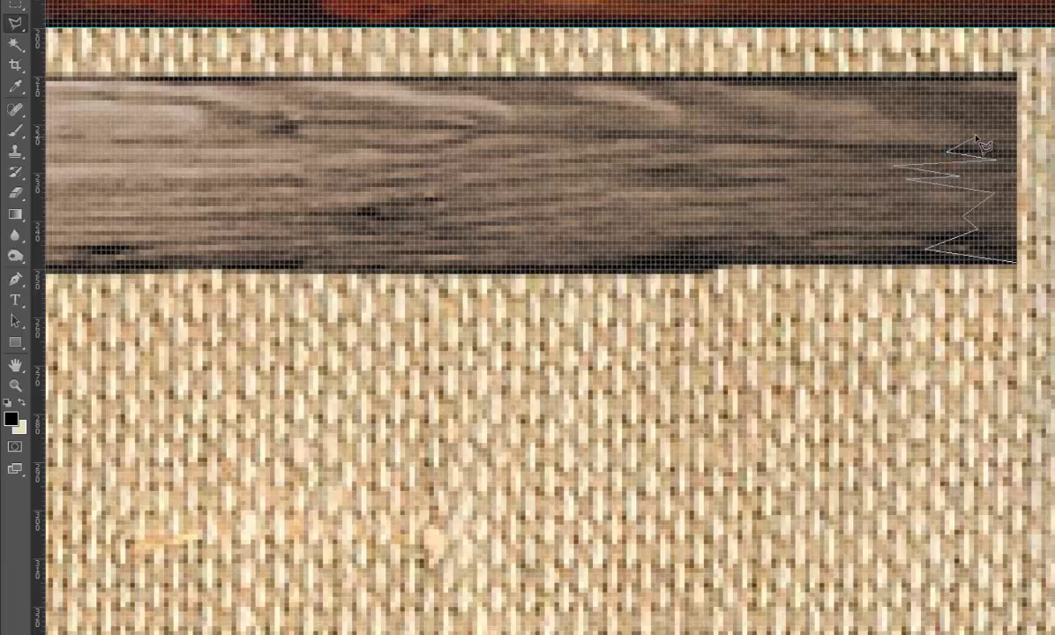
{"action": "left_click", "coordinate": [968, 134]}
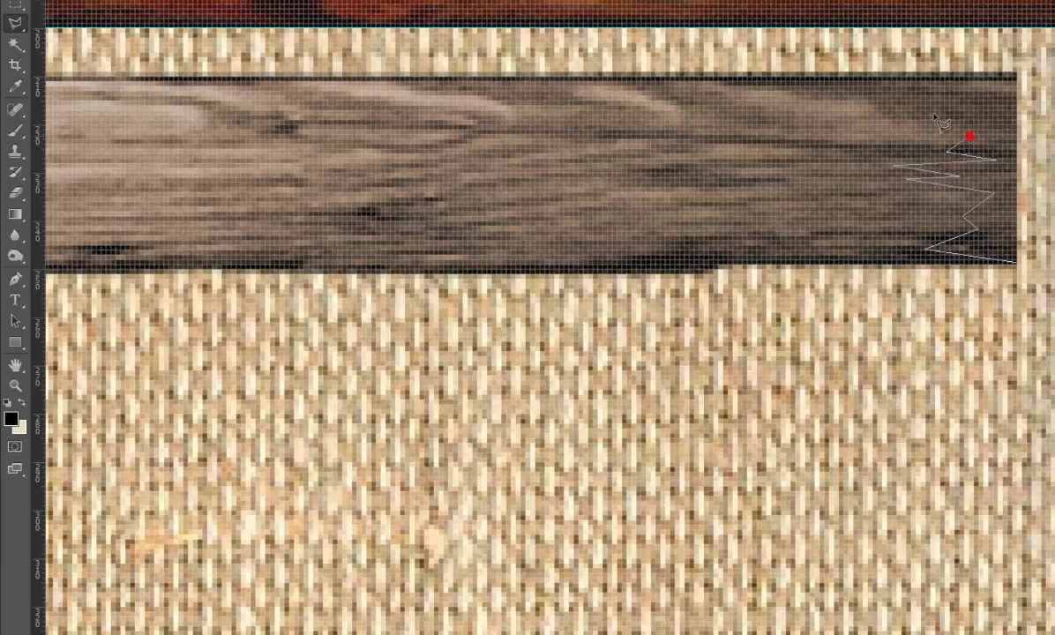
{"action": "left_click", "coordinate": [862, 113]}
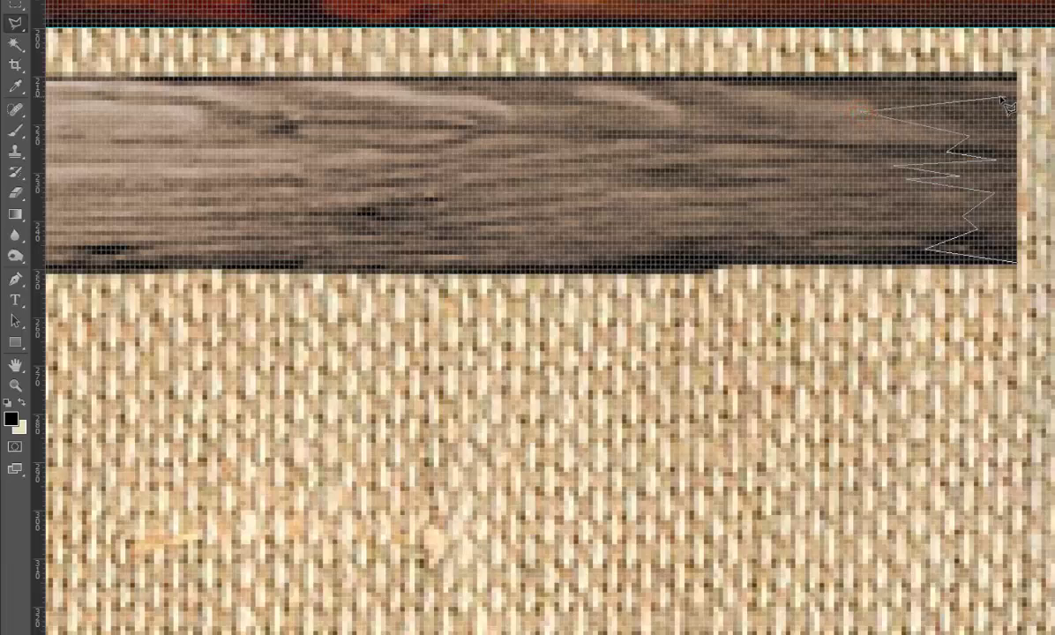
Close the jagged selection around the right end, delete that wood and deselect.
{"action": "left_click", "coordinate": [1015, 97]}
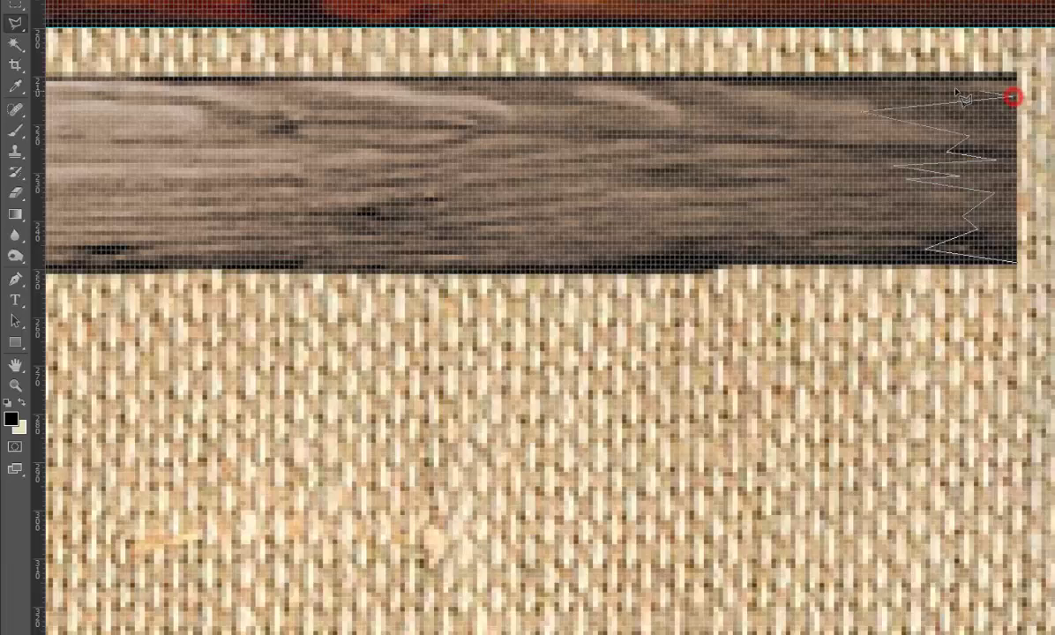
{"action": "left_click", "coordinate": [926, 90]}
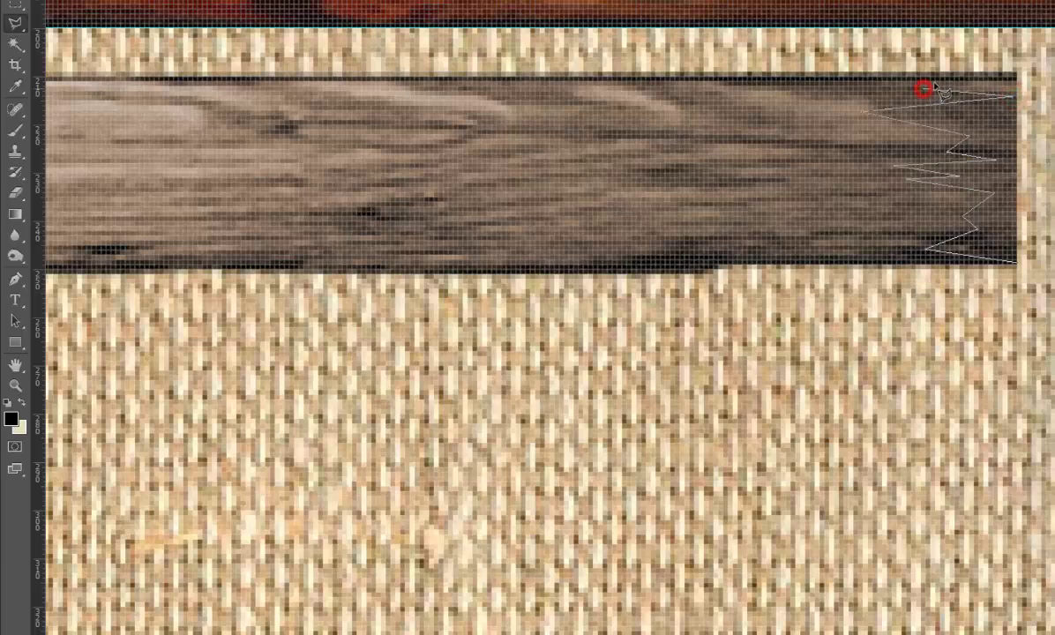
{"action": "left_click", "coordinate": [976, 67]}
{"action": "left_click", "coordinate": [1044, 67]}
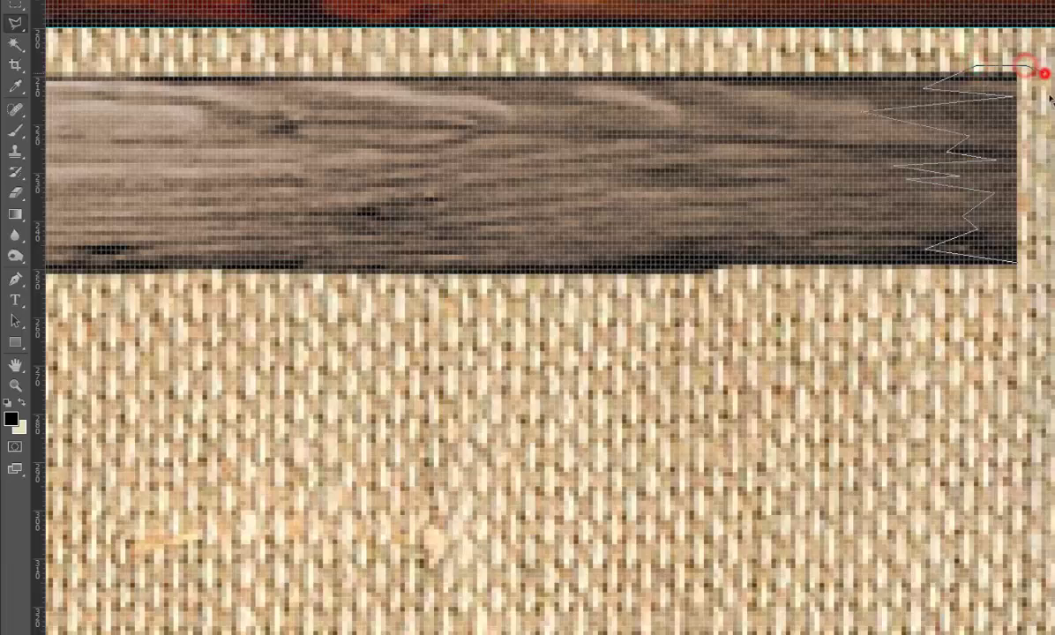
{"action": "left_click", "coordinate": [1017, 263]}
{"action": "key", "text": "Delete"}
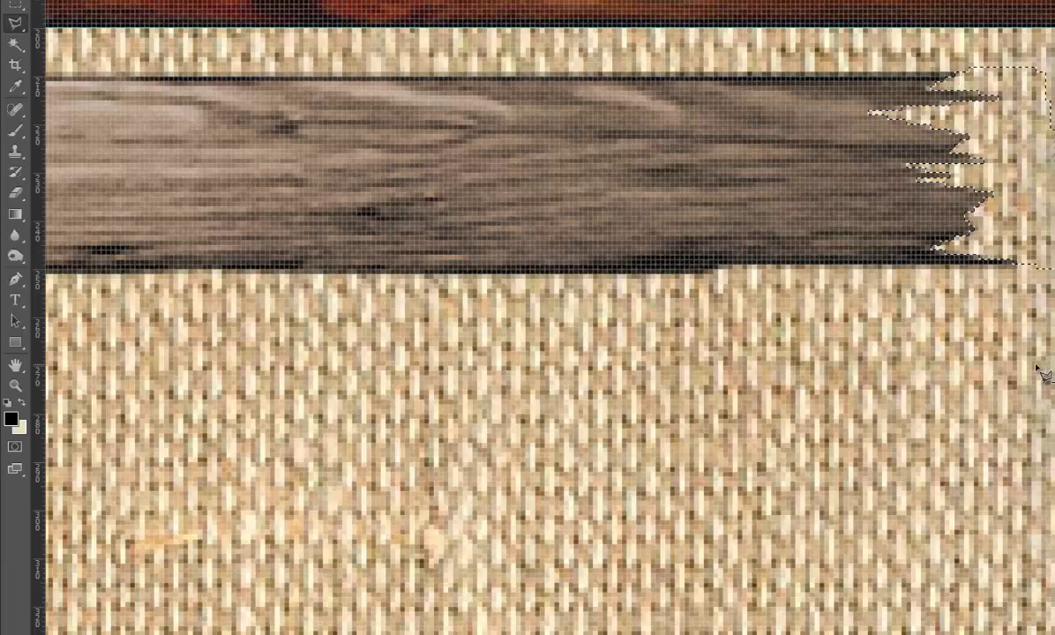
{"action": "key", "text": "ctrl+d"}
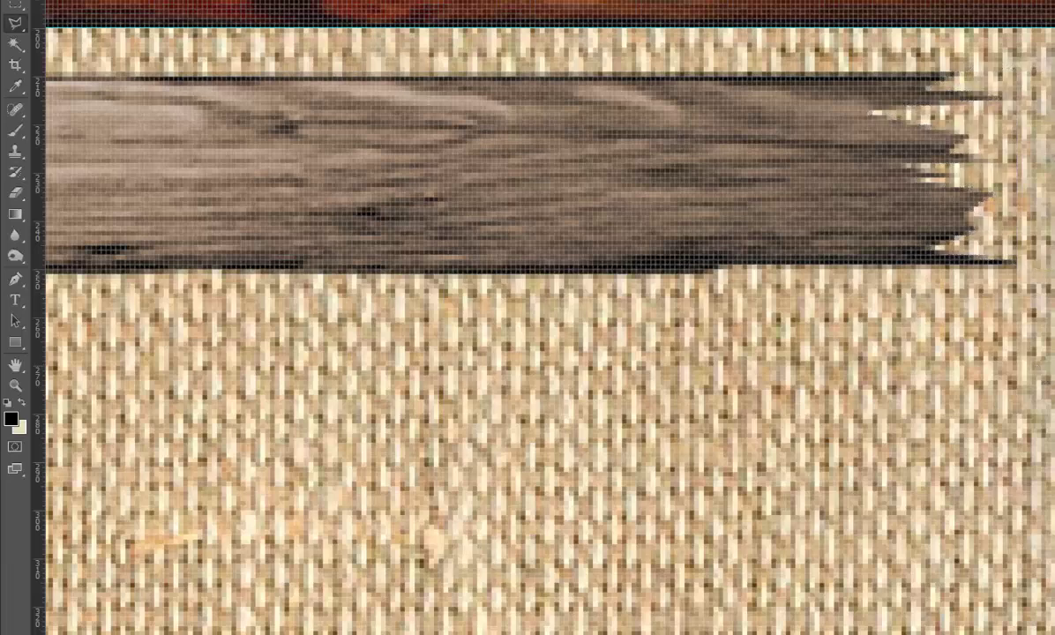
Pan to the plank's left end and start a zigzag lasso outline up it.
{"action": "scroll", "coordinate": [547, 327], "scroll_direction": "left", "scroll_amount": 5}
{"action": "scroll", "coordinate": [547, 326], "scroll_direction": "left", "scroll_amount": 5}
{"action": "scroll", "coordinate": [547, 327], "scroll_direction": "left", "scroll_amount": 5}
{"action": "scroll", "coordinate": [547, 327], "scroll_direction": "left", "scroll_amount": 5}
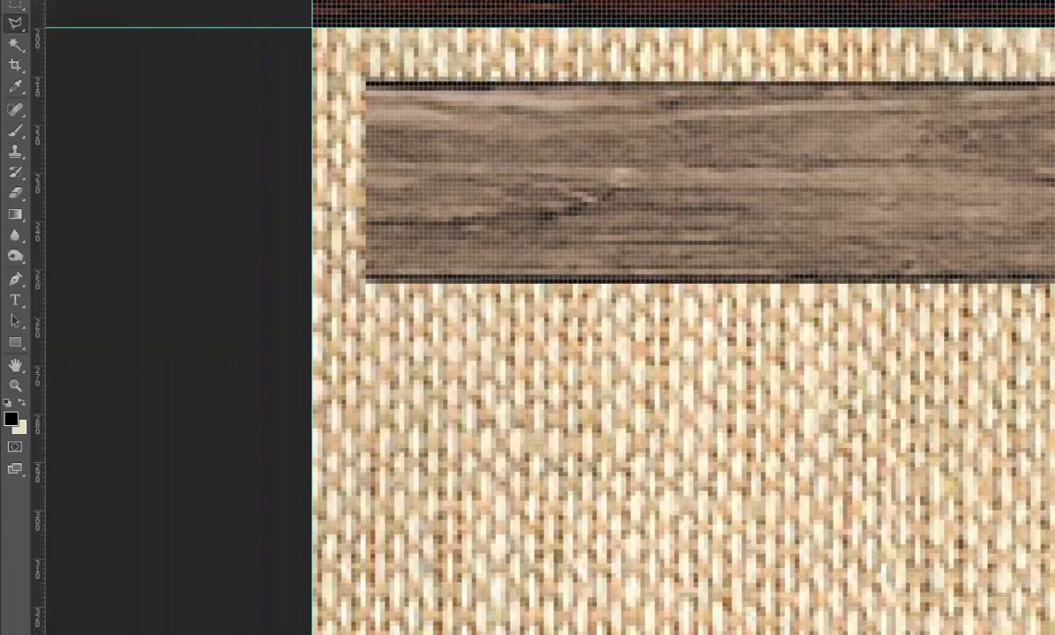
{"action": "scroll", "coordinate": [294, 292], "scroll_direction": "right", "scroll_amount": 3}
{"action": "left_click", "coordinate": [268, 284]}
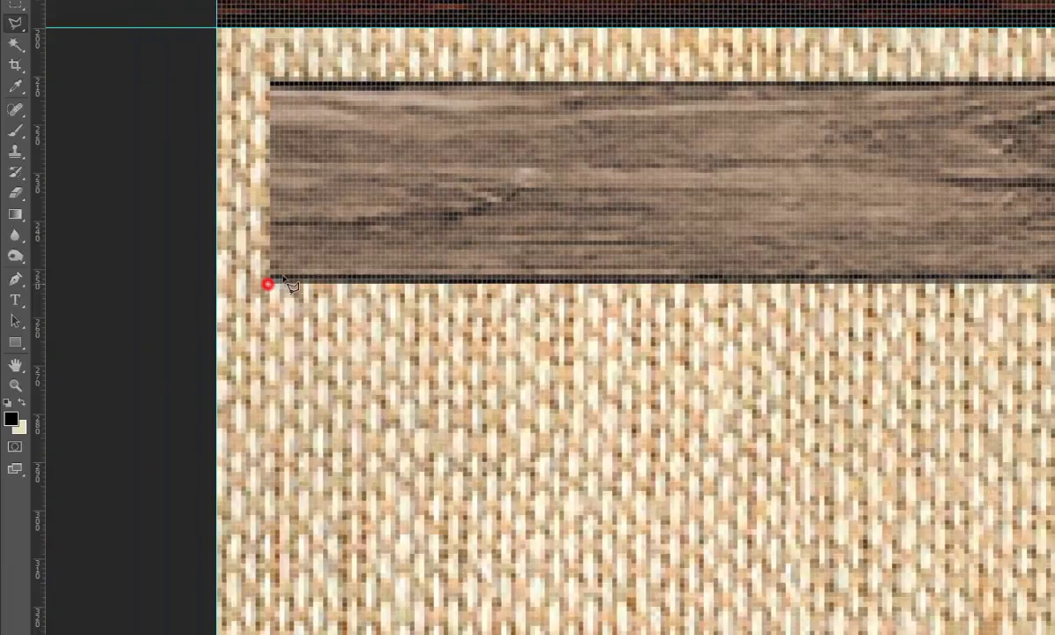
{"action": "left_click", "coordinate": [308, 254]}
{"action": "left_click", "coordinate": [298, 212]}
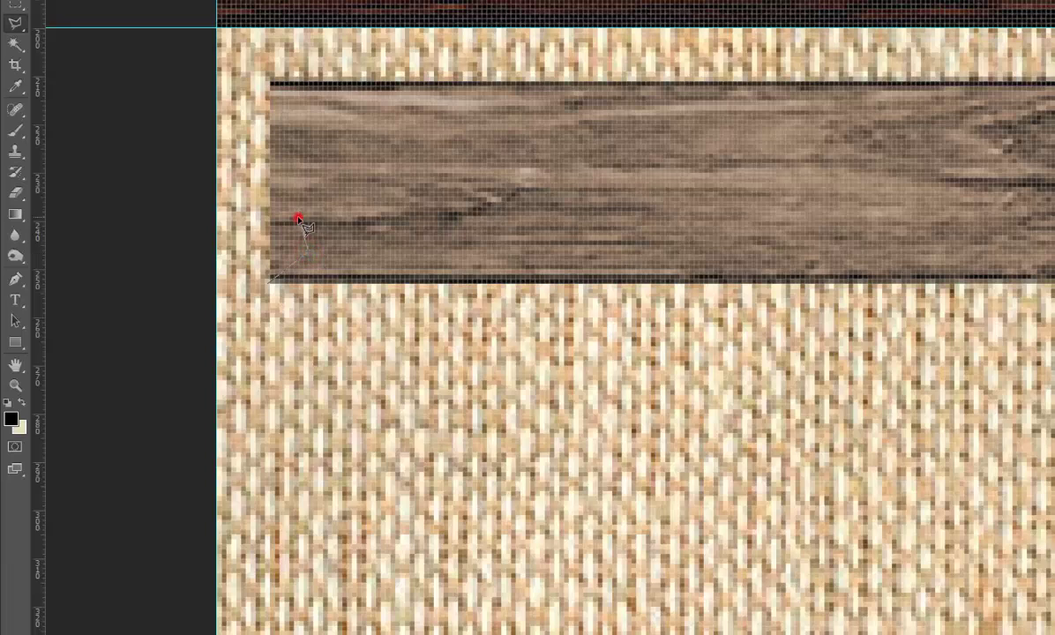
{"action": "left_click", "coordinate": [336, 190]}
{"action": "left_click", "coordinate": [281, 177]}
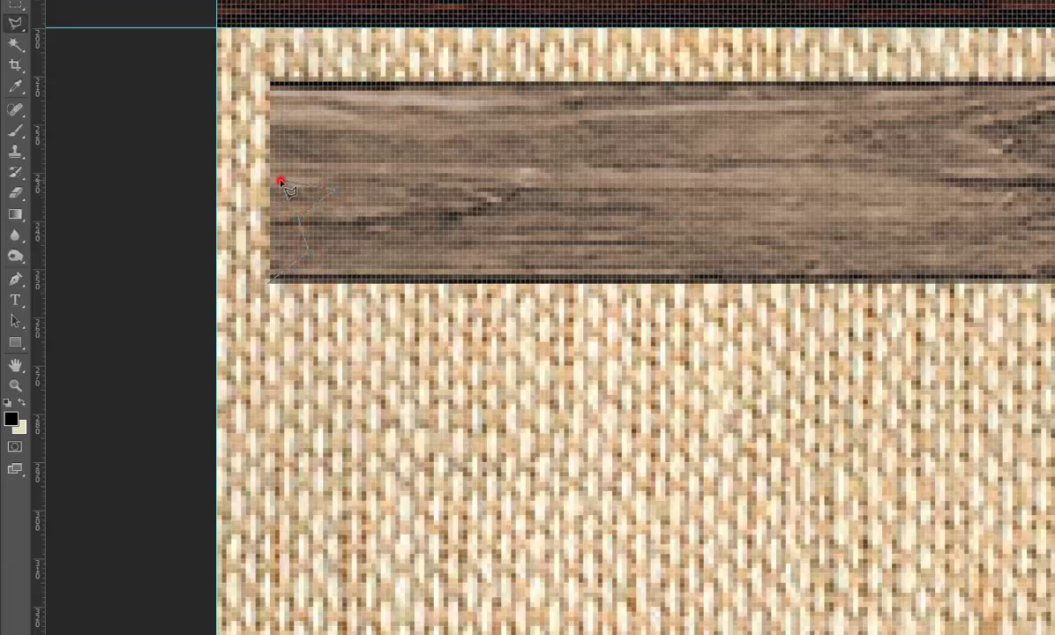
{"action": "left_click", "coordinate": [351, 175]}
Close the jagged outline around the left end, delete that wood and deselect.
{"action": "left_click", "coordinate": [307, 155]}
{"action": "left_click", "coordinate": [397, 137]}
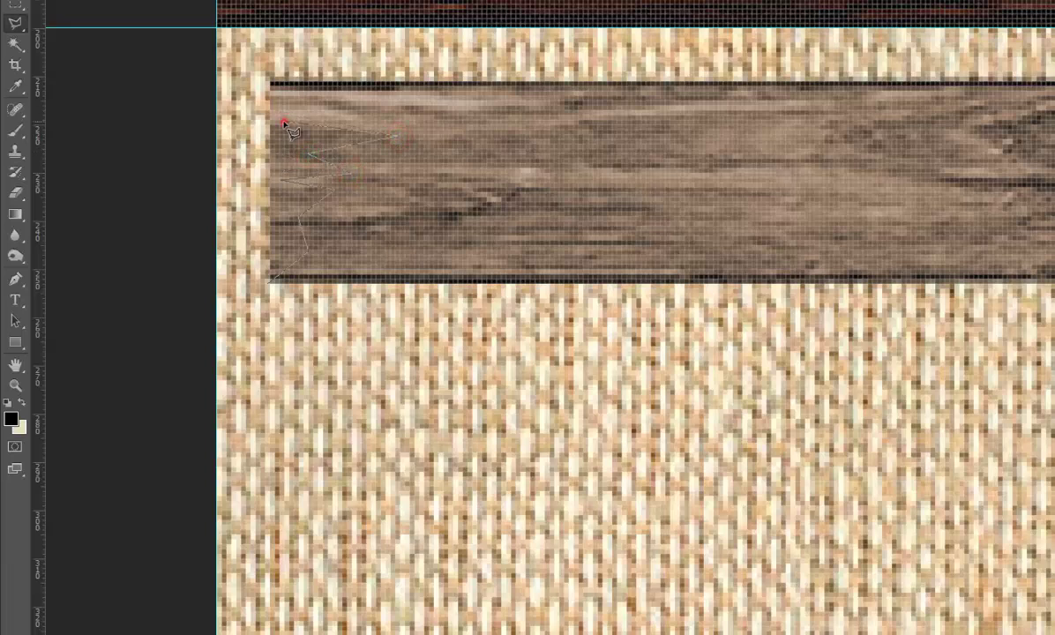
{"action": "left_click", "coordinate": [284, 123]}
{"action": "left_click", "coordinate": [400, 111]}
{"action": "left_click", "coordinate": [381, 99]}
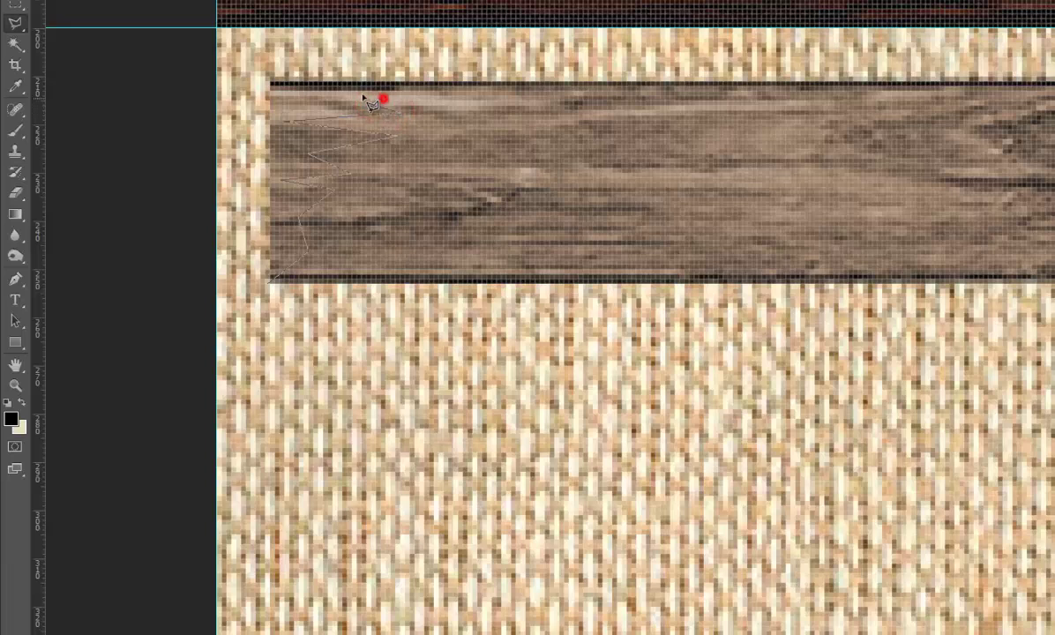
{"action": "left_click", "coordinate": [303, 87]}
{"action": "left_click", "coordinate": [425, 74]}
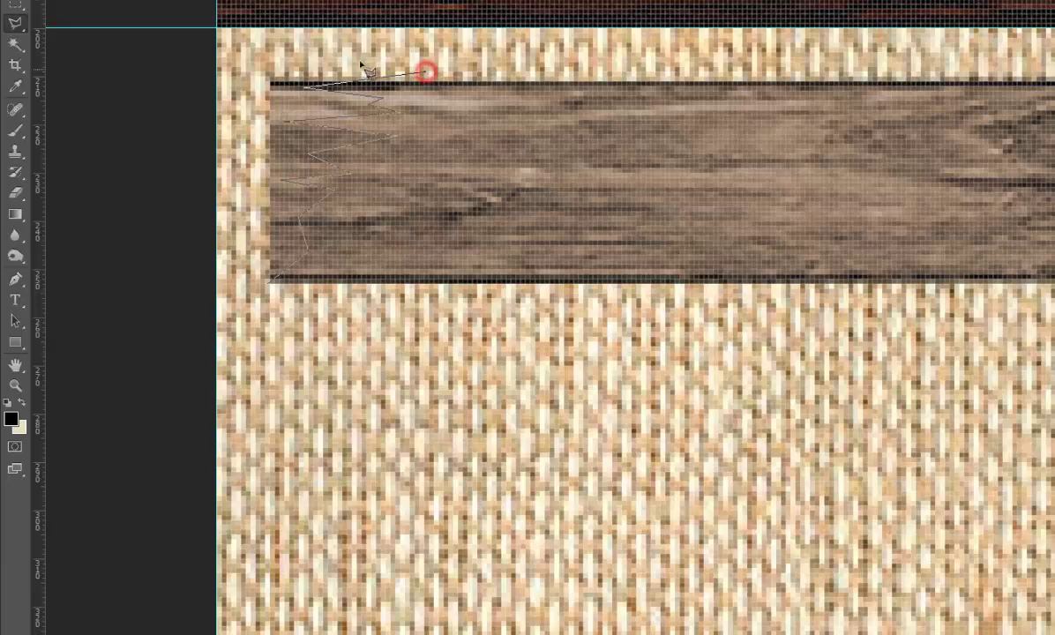
{"action": "left_click", "coordinate": [282, 63]}
{"action": "left_click", "coordinate": [247, 64]}
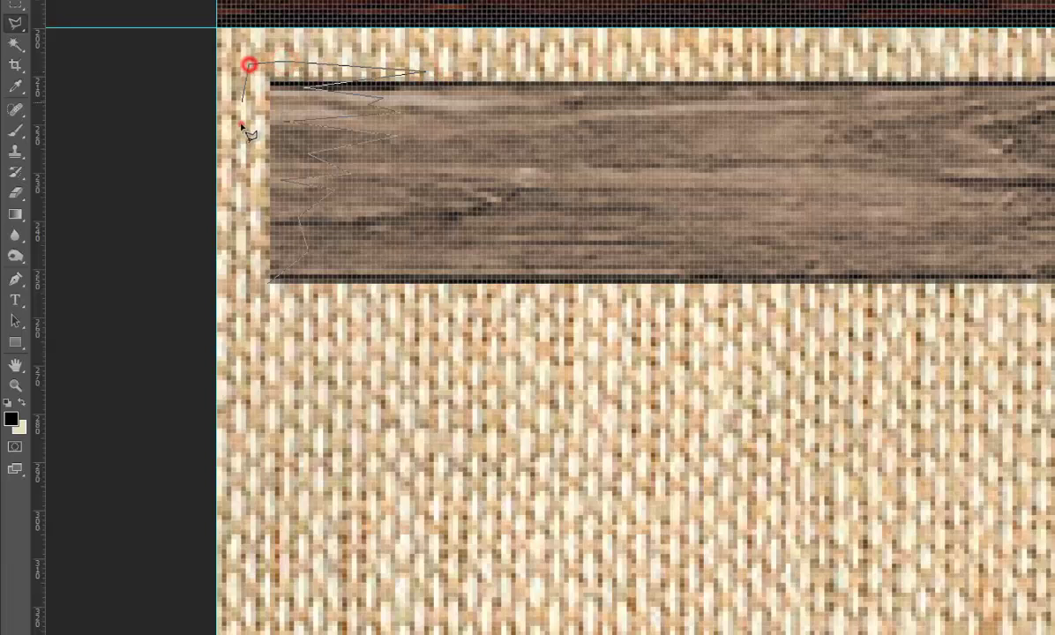
{"action": "left_click", "coordinate": [240, 123]}
{"action": "left_click", "coordinate": [247, 235]}
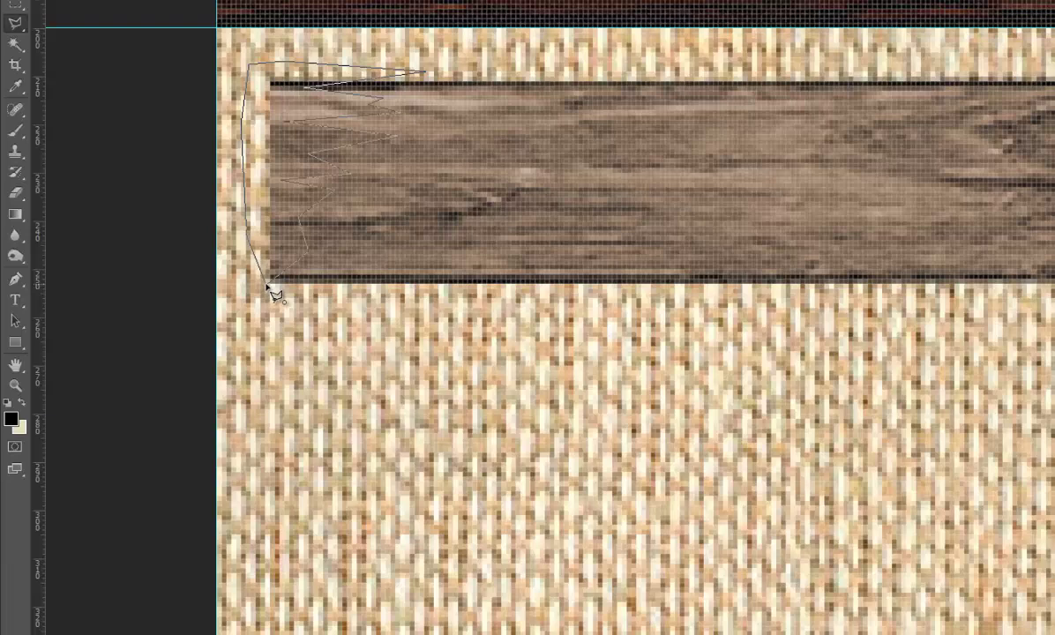
{"action": "left_click", "coordinate": [267, 282]}
{"action": "key", "text": "Delete"}
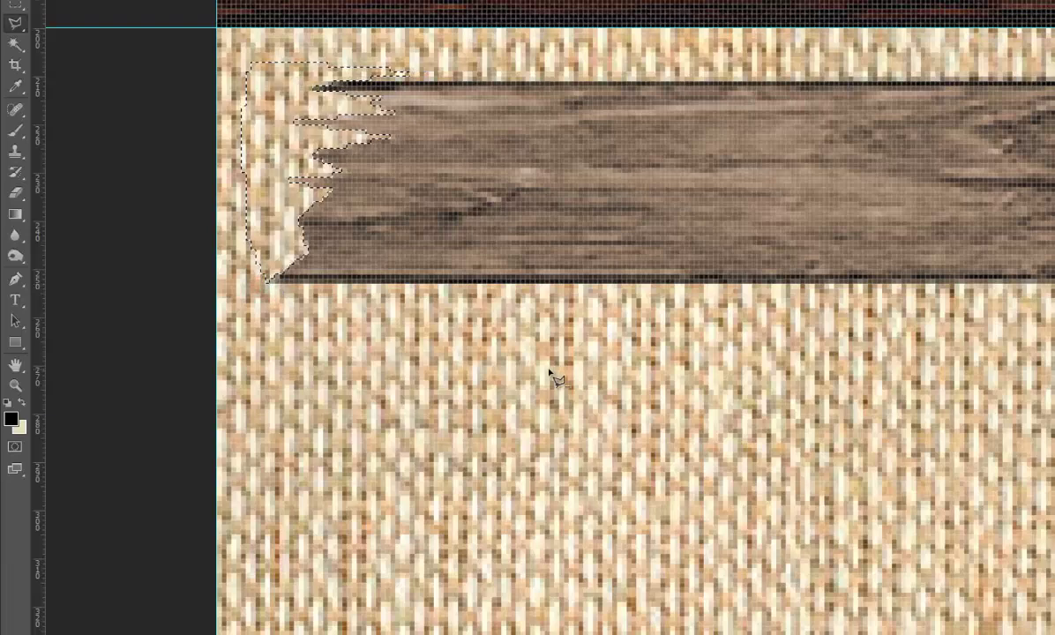
{"action": "key", "text": "ctrl+d"}
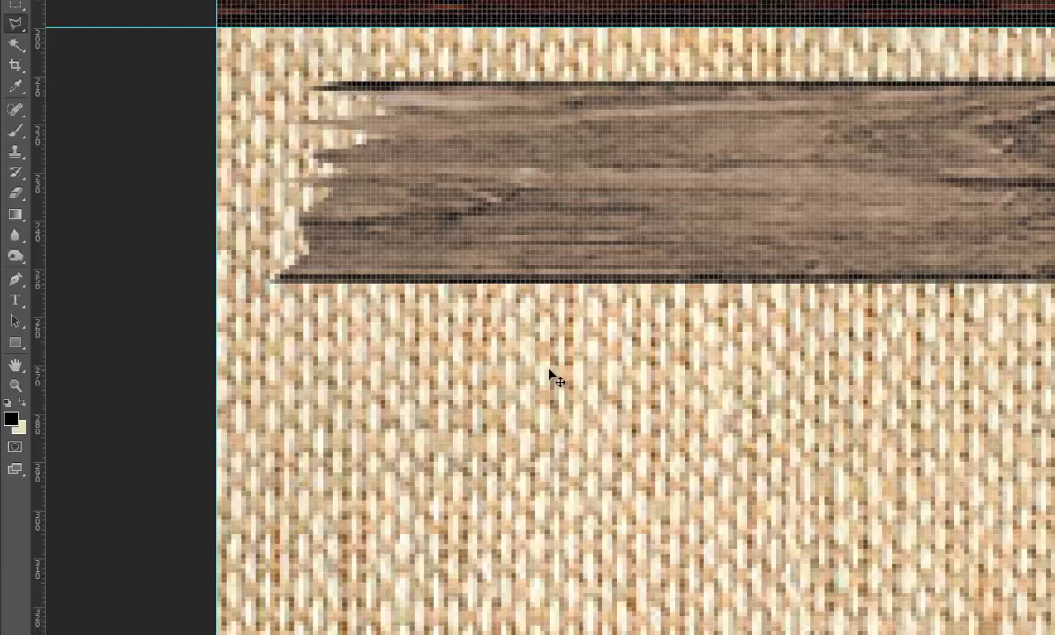
{"action": "scroll", "coordinate": [548, 376], "scroll_direction": "down", "scroll_amount": 1}
{"action": "scroll", "coordinate": [549, 376], "scroll_direction": "down", "scroll_amount": 1}
{"action": "scroll", "coordinate": [548, 376], "scroll_direction": "down", "scroll_amount": 1}
{"action": "scroll", "coordinate": [548, 376], "scroll_direction": "down", "scroll_amount": 2}
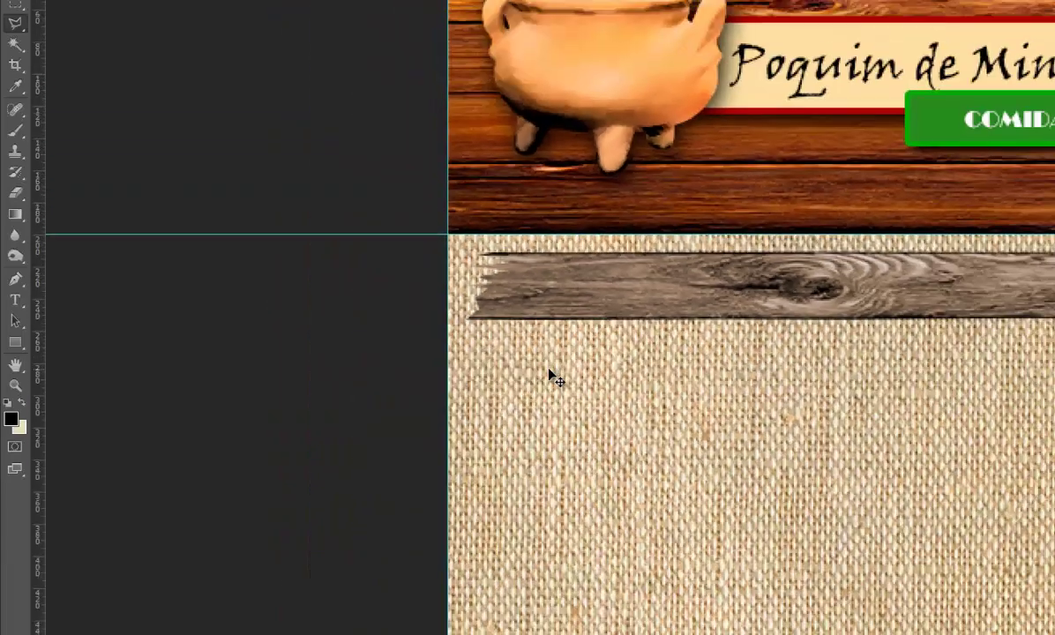
{"action": "scroll", "coordinate": [548, 376], "scroll_direction": "down", "scroll_amount": 2}
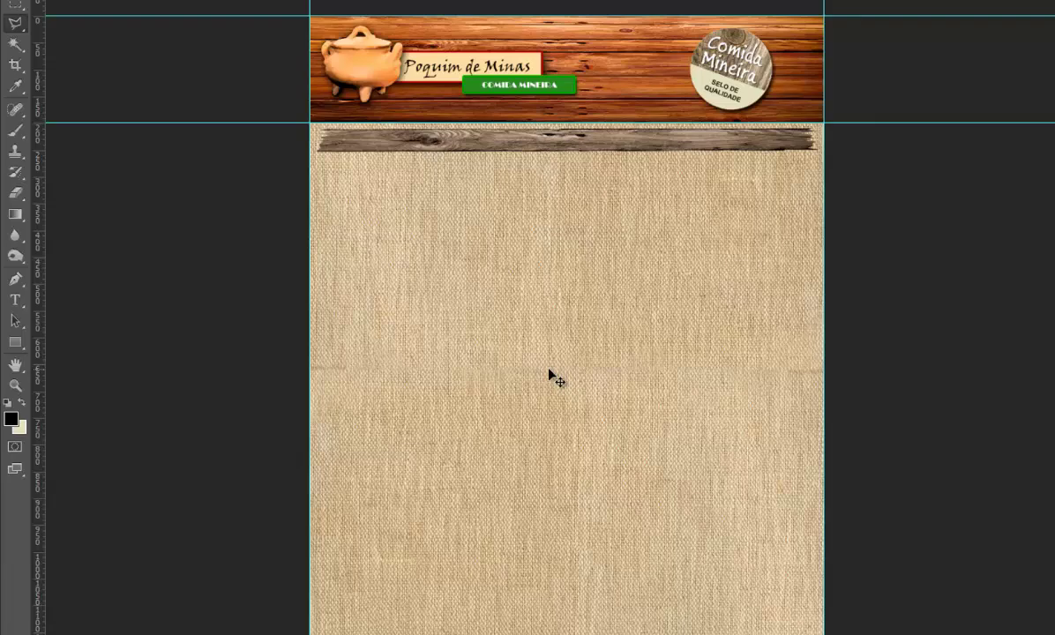
{"action": "scroll", "coordinate": [549, 376], "scroll_direction": "up", "scroll_amount": 1}
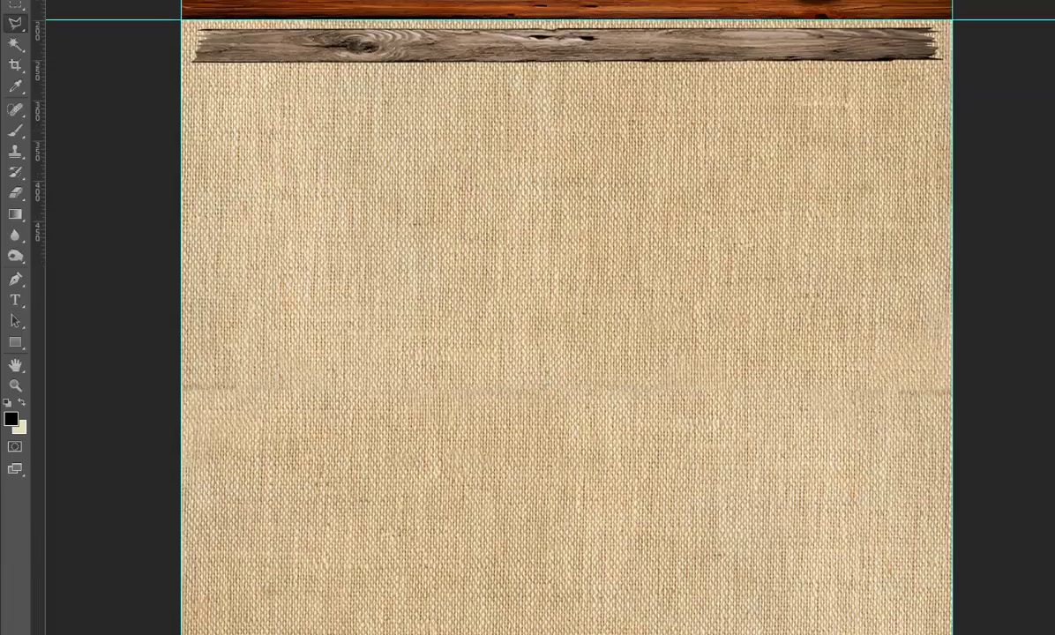
{"action": "scroll", "coordinate": [850, 239], "scroll_direction": "up", "scroll_amount": 5}
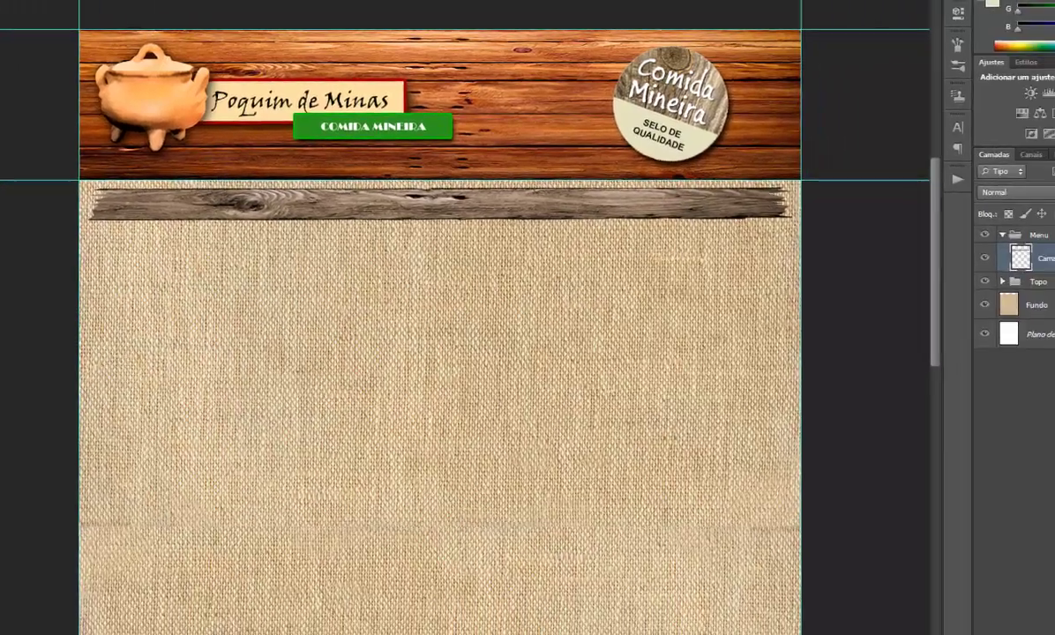
Open Camada 3's layer style settings and enable Drop Shadow (Sombra Projetada).
{"action": "left_click", "coordinate": [983, 255]}
{"action": "double_click", "coordinate": [982, 255]}
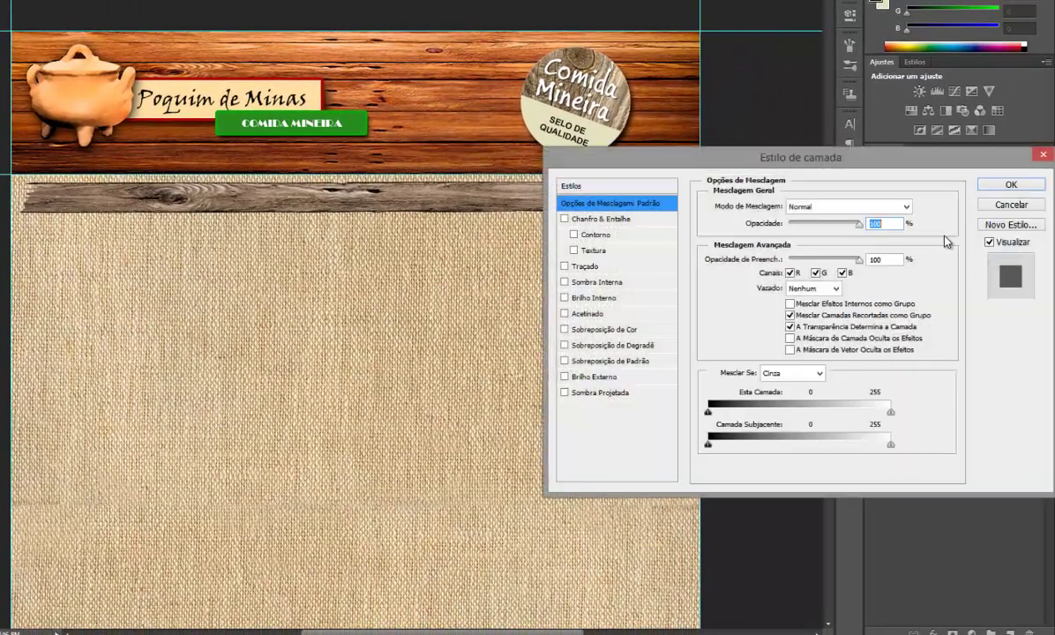
{"action": "left_click_drag", "start_coordinate": [797, 161], "coordinate": [587, 234]}
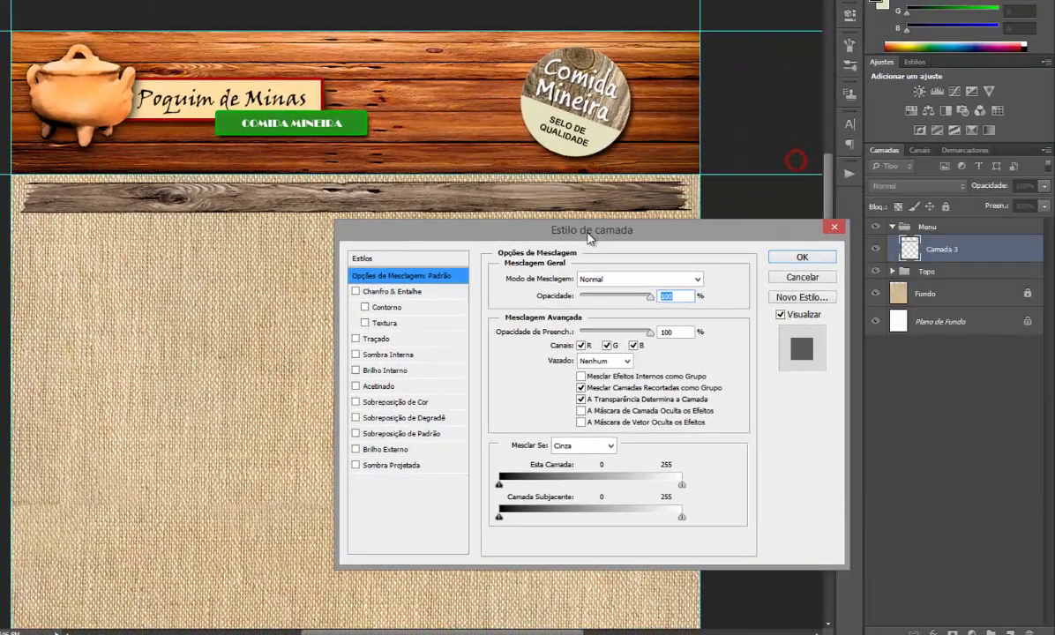
{"action": "left_click", "coordinate": [386, 467]}
{"action": "left_click_drag", "start_coordinate": [428, 237], "coordinate": [340, 268]}
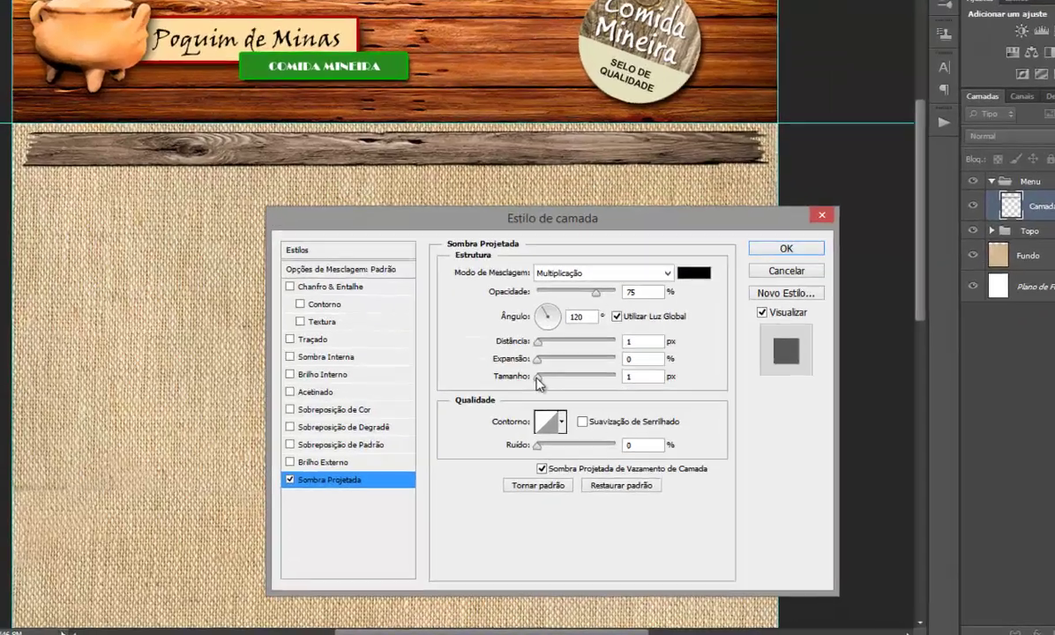
Set the shadow to 83% opacity, 5 px distance, 5% spread and 5 px size.
{"action": "left_click", "coordinate": [483, 403]}
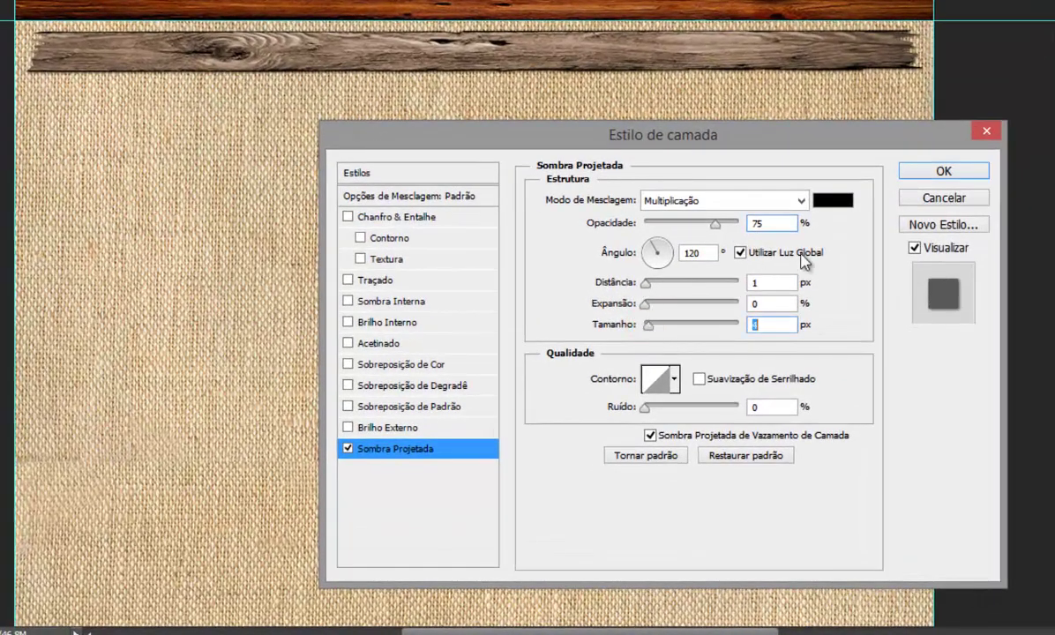
{"action": "left_click_drag", "start_coordinate": [718, 223], "coordinate": [723, 223]}
{"action": "left_click_drag", "start_coordinate": [648, 306], "coordinate": [653, 306]}
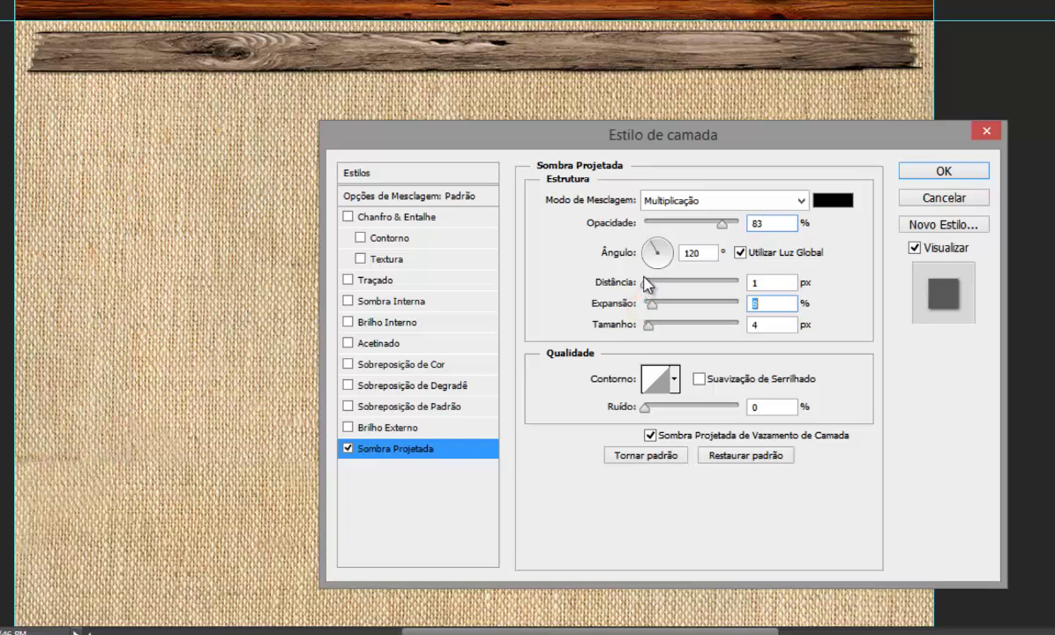
{"action": "left_click", "coordinate": [645, 282]}
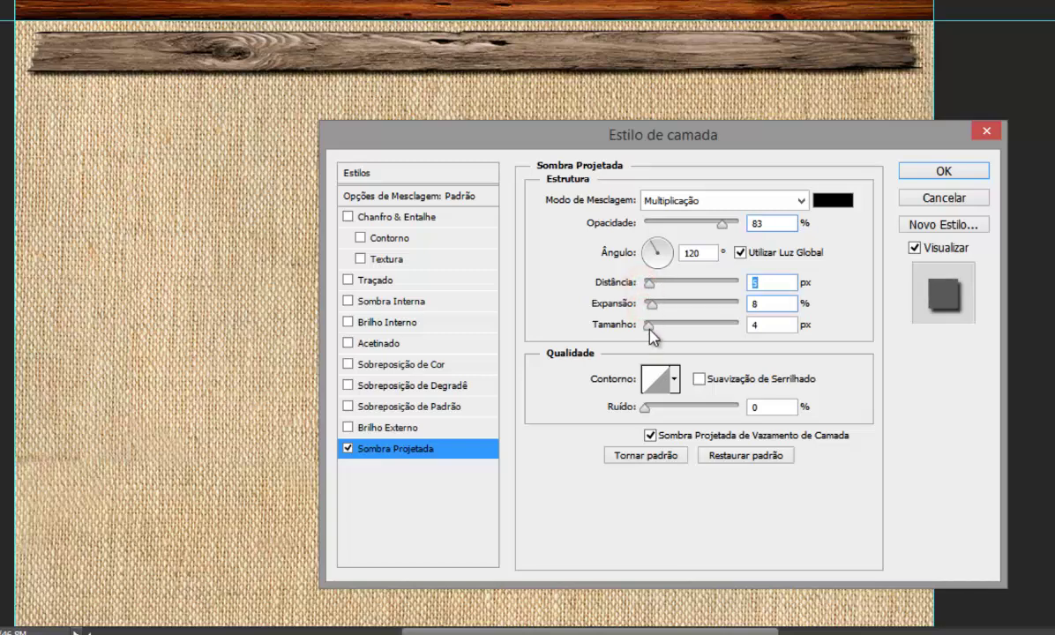
{"action": "left_click_drag", "start_coordinate": [650, 325], "coordinate": [655, 325]}
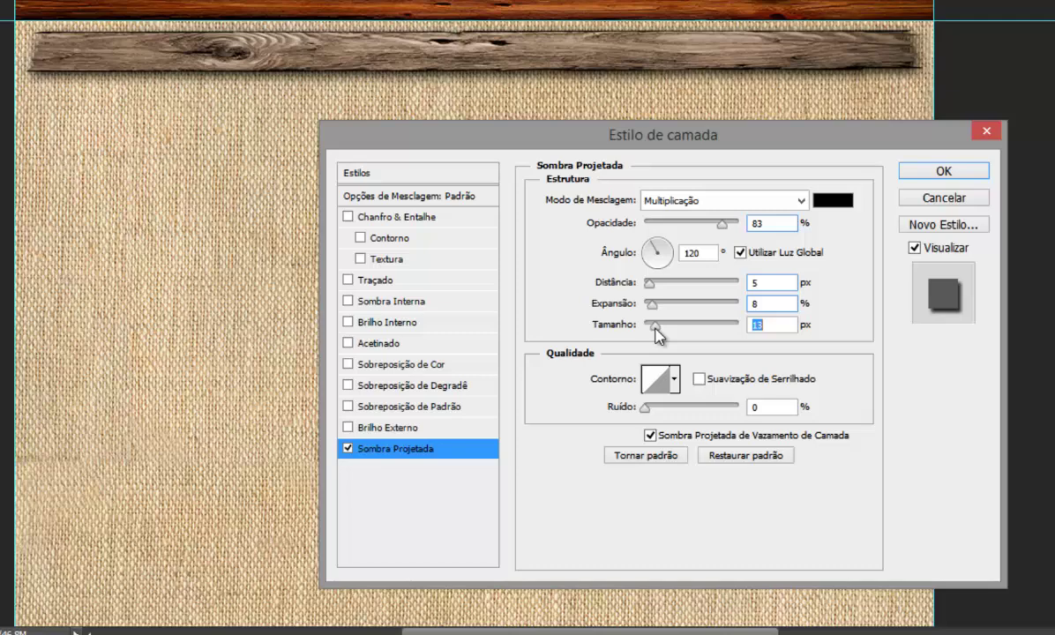
{"action": "left_click_drag", "start_coordinate": [653, 304], "coordinate": [655, 304]}
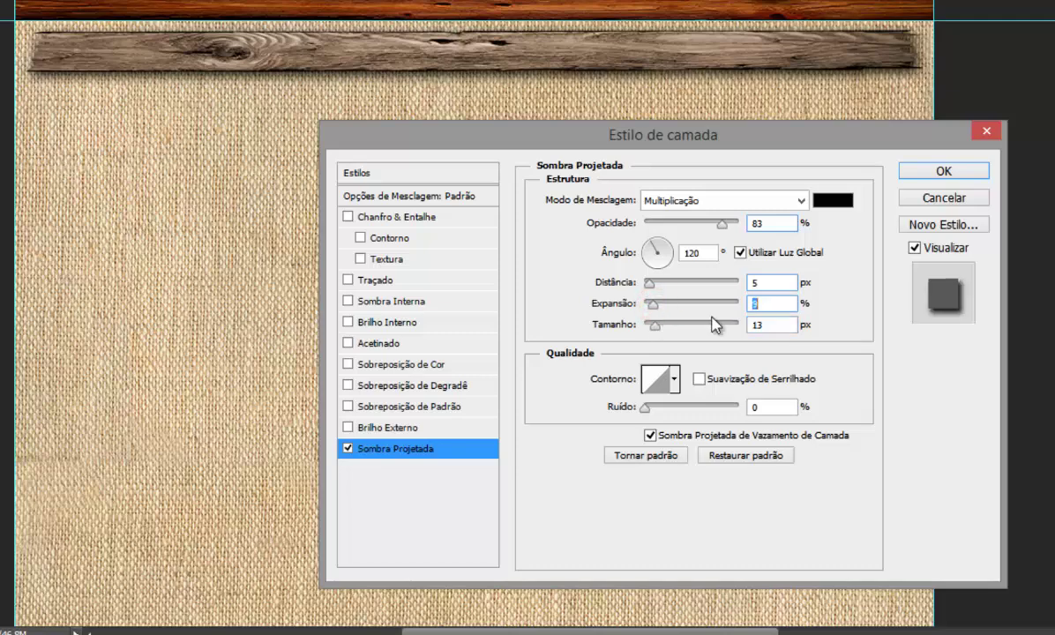
{"action": "type", "text": "5"}
{"action": "left_click_drag", "start_coordinate": [654, 325], "coordinate": [650, 326]}
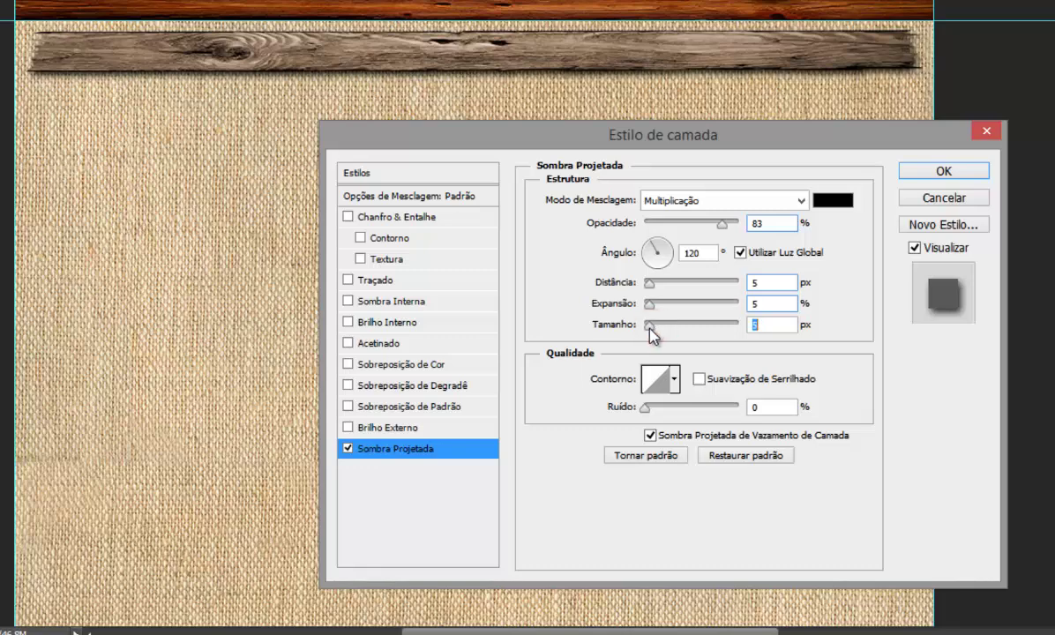
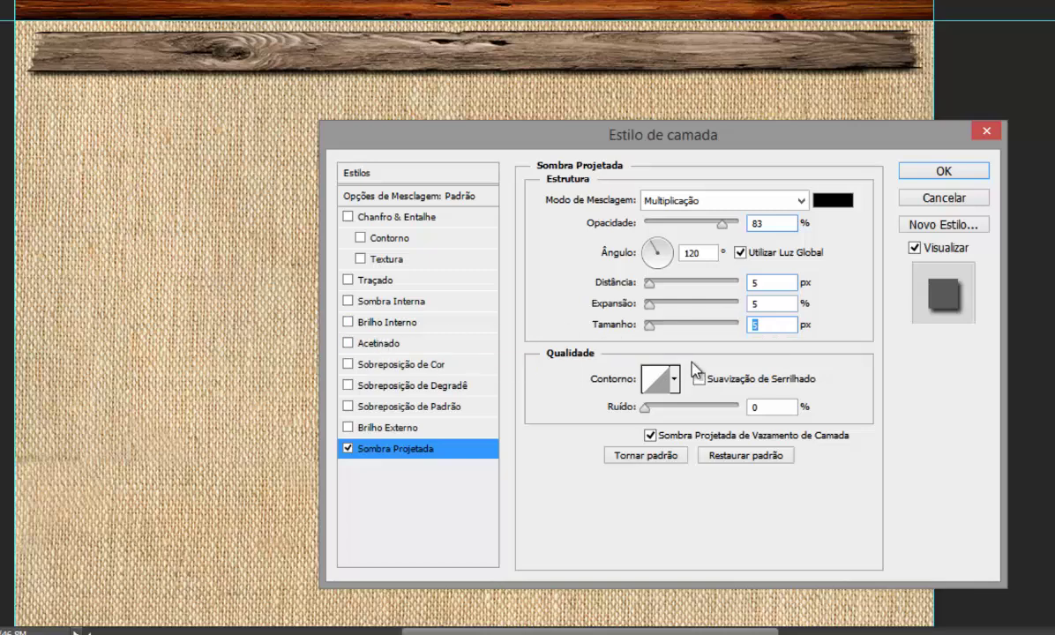
Apply the wooden plank's drop shadow and nudge Camada 3 up two pixels.
{"action": "left_click", "coordinate": [958, 171]}
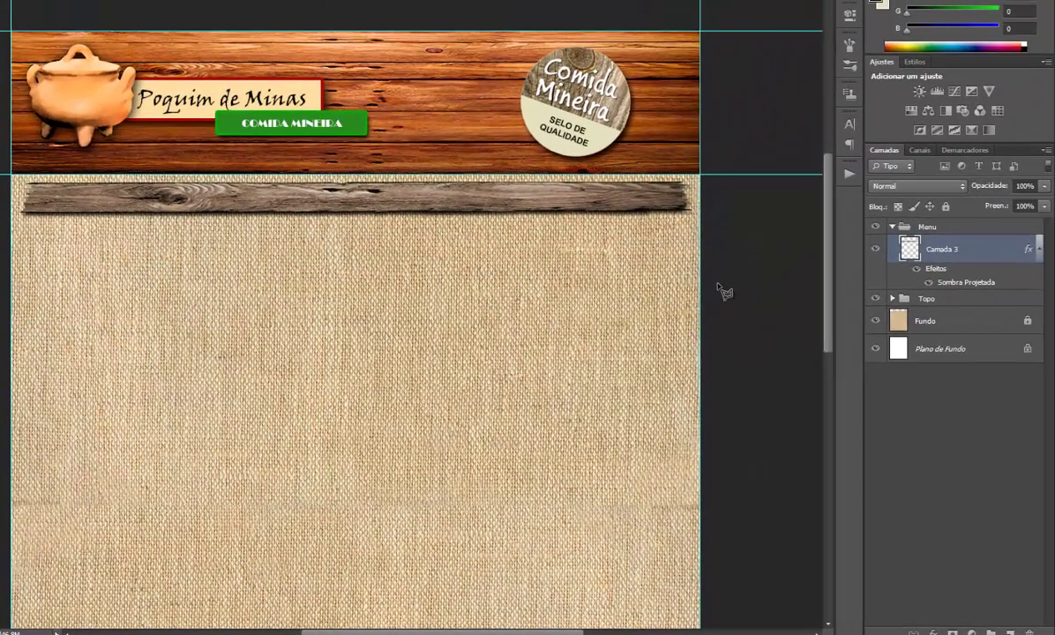
{"action": "left_click", "coordinate": [490, 200]}
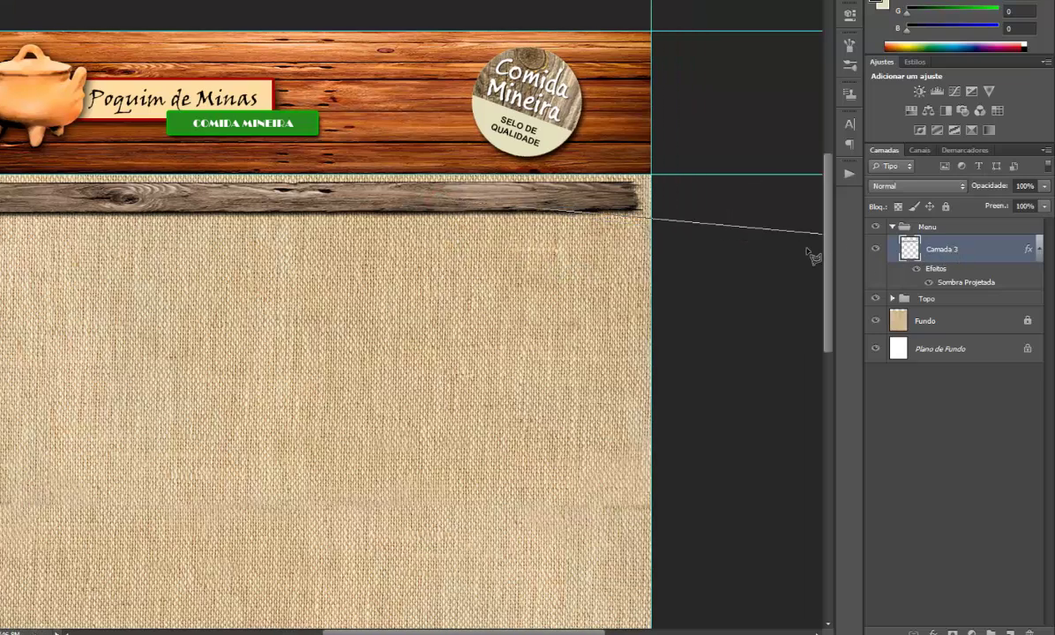
{"action": "left_click_drag", "start_coordinate": [490, 200], "coordinate": [743, 251]}
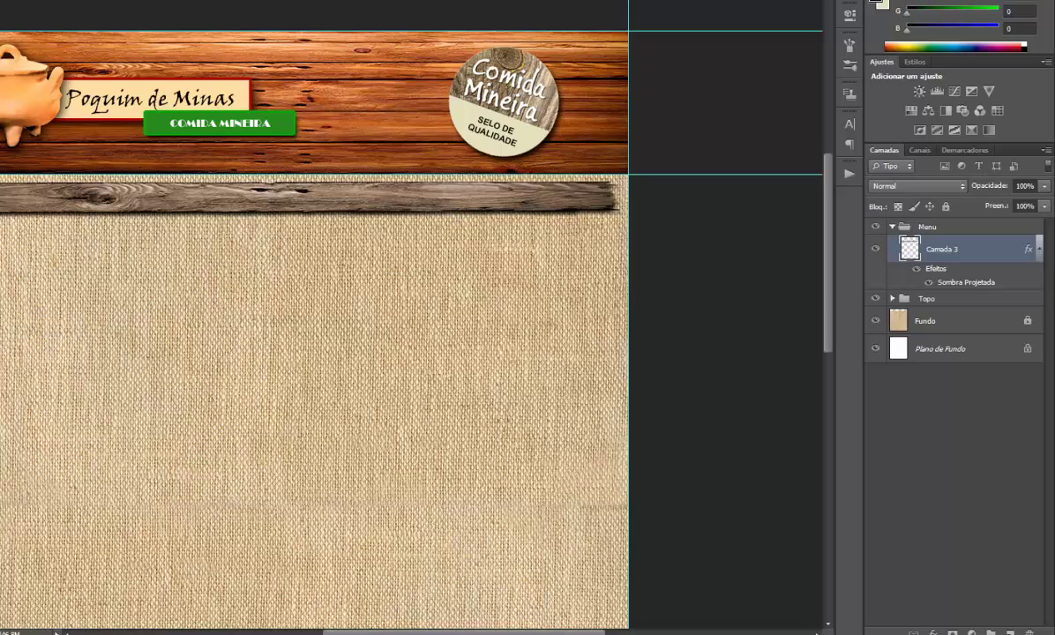
{"action": "left_click", "coordinate": [987, 249]}
{"action": "key", "text": "Up"}
{"action": "key", "text": "Up"}
{"action": "key", "text": "Up"}
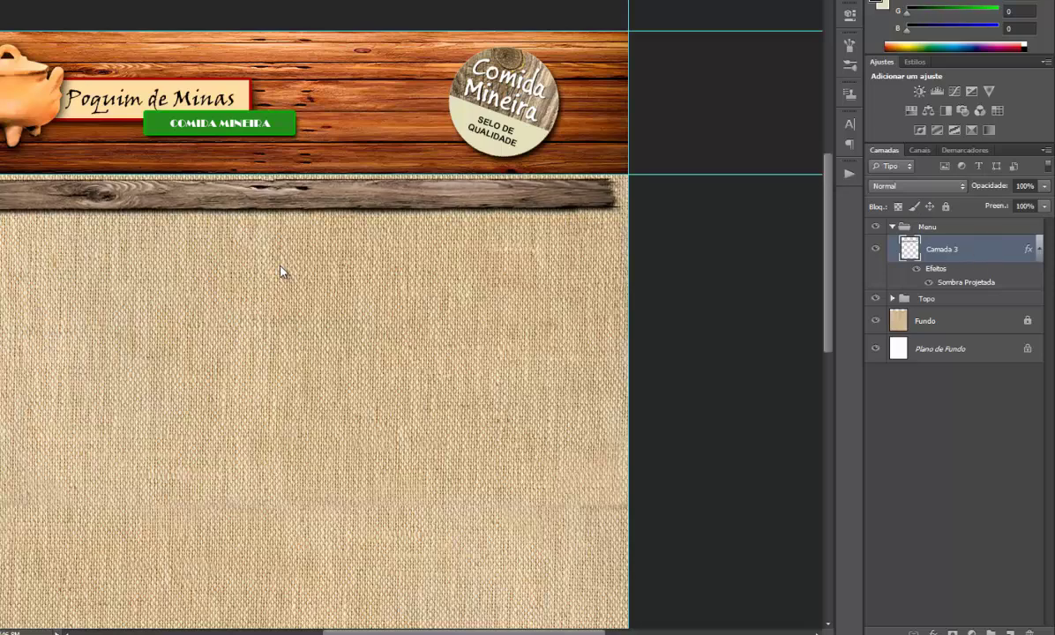
{"action": "key", "text": "Up"}
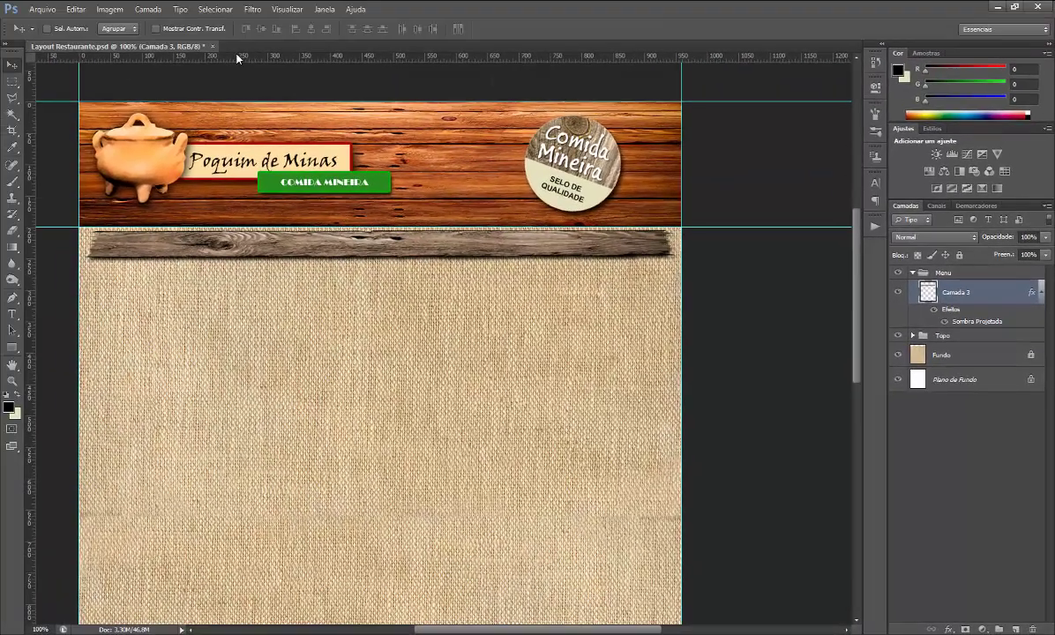
Add a horizontal guide at Y 256 px beneath the plank.
{"action": "left_click", "coordinate": [239, 55]}
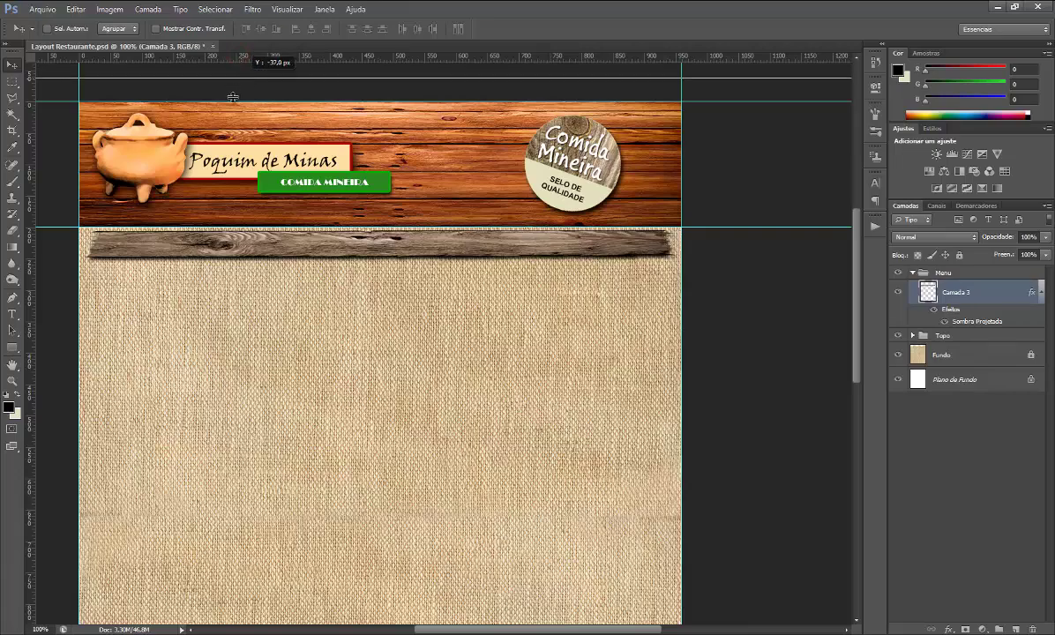
{"action": "left_click_drag", "start_coordinate": [241, 76], "coordinate": [172, 261]}
{"action": "left_click_drag", "start_coordinate": [342, 514], "coordinate": [351, 511]}
Zoom to 300% and nudge the plank up two pixels, toggling its visibility to compare.
{"action": "key", "text": "ctrl+plus"}
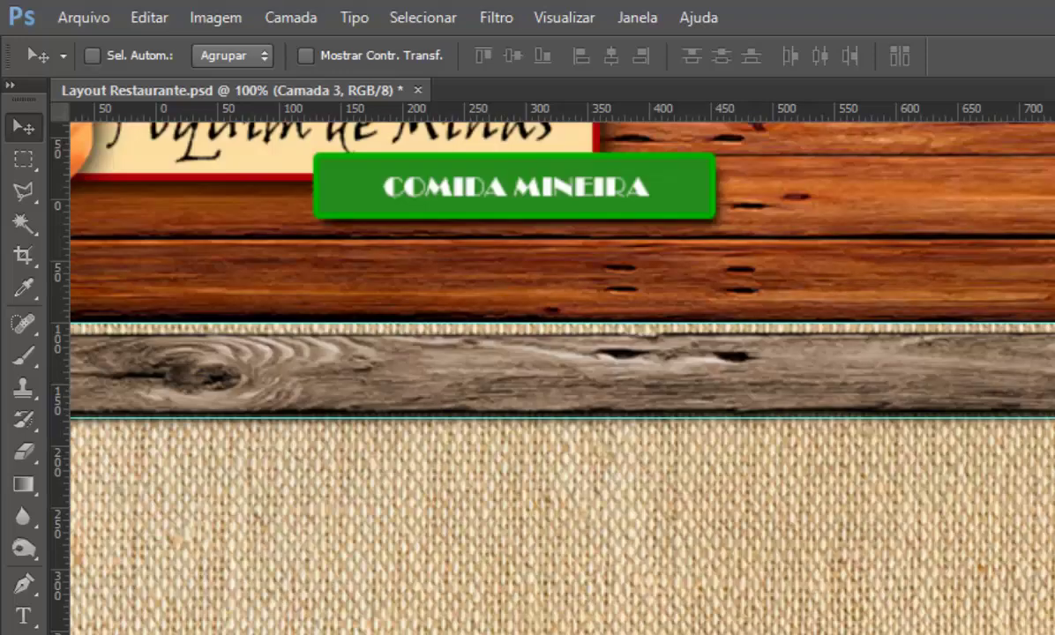
{"action": "key", "text": "ctrl+plus"}
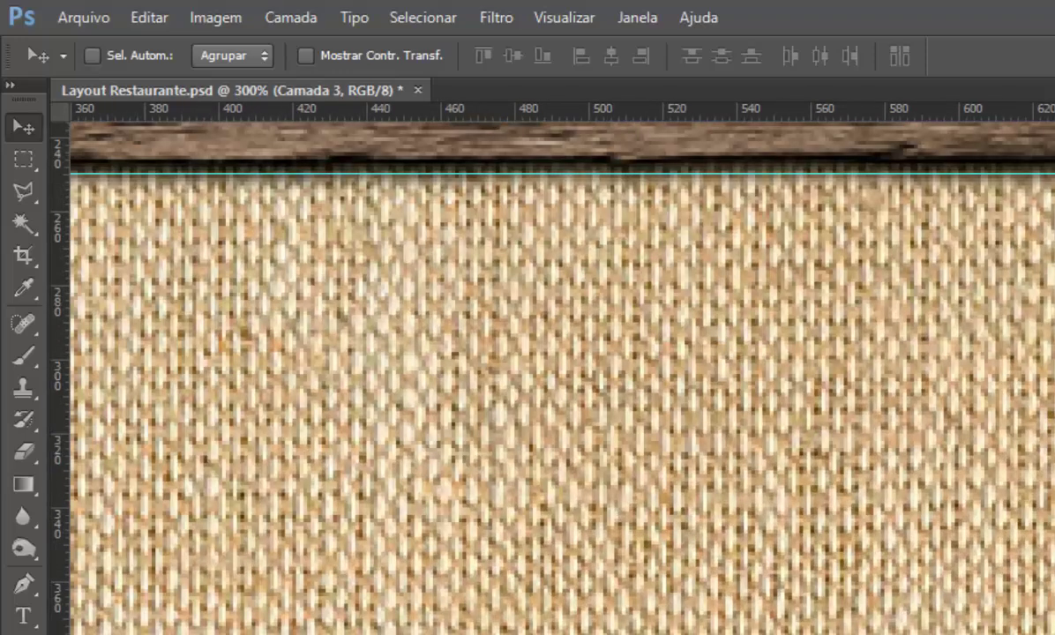
{"action": "scroll", "coordinate": [563, 379], "scroll_direction": "up", "scroll_amount": 1}
{"action": "scroll", "coordinate": [563, 379], "scroll_direction": "up", "scroll_amount": 4}
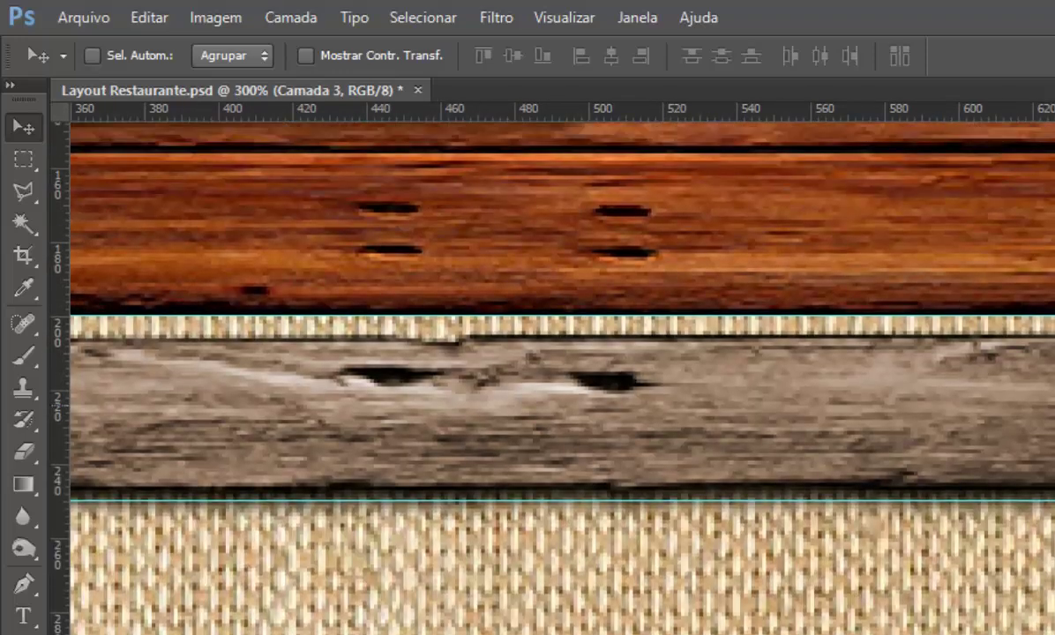
{"action": "key", "text": "Up"}
{"action": "key", "text": "Up"}
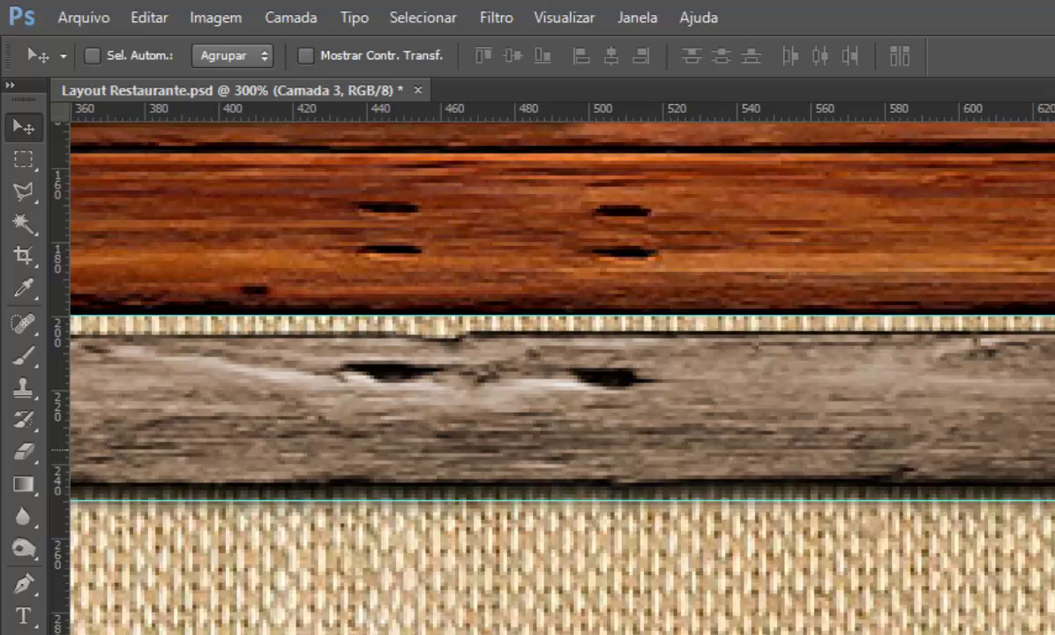
{"action": "key", "text": "Up"}
{"action": "key", "text": "Up"}
{"action": "key", "text": "Up"}
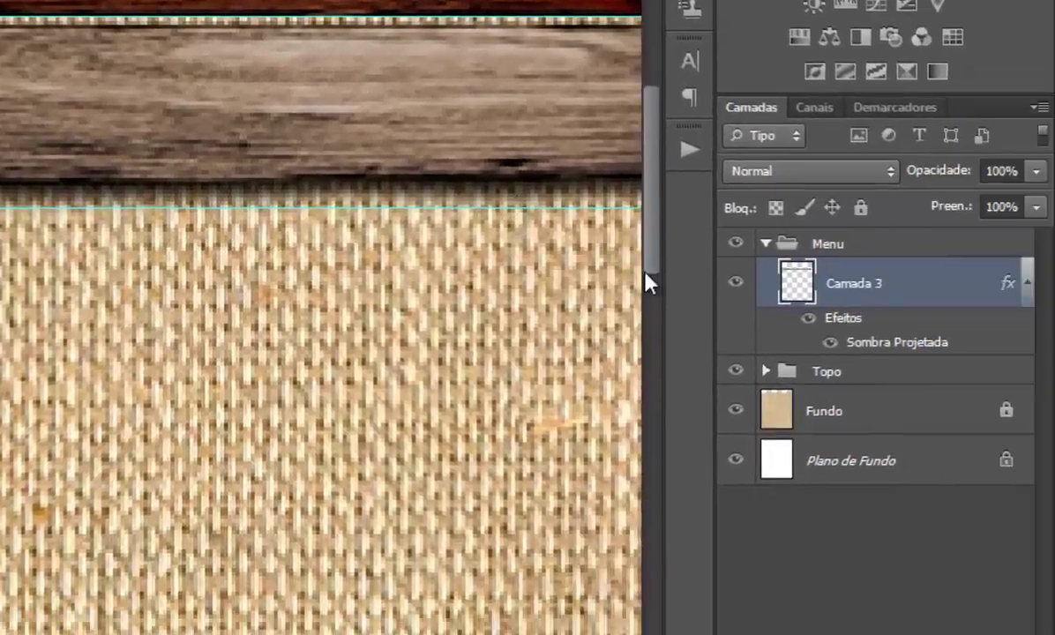
{"action": "left_click", "coordinate": [734, 282]}
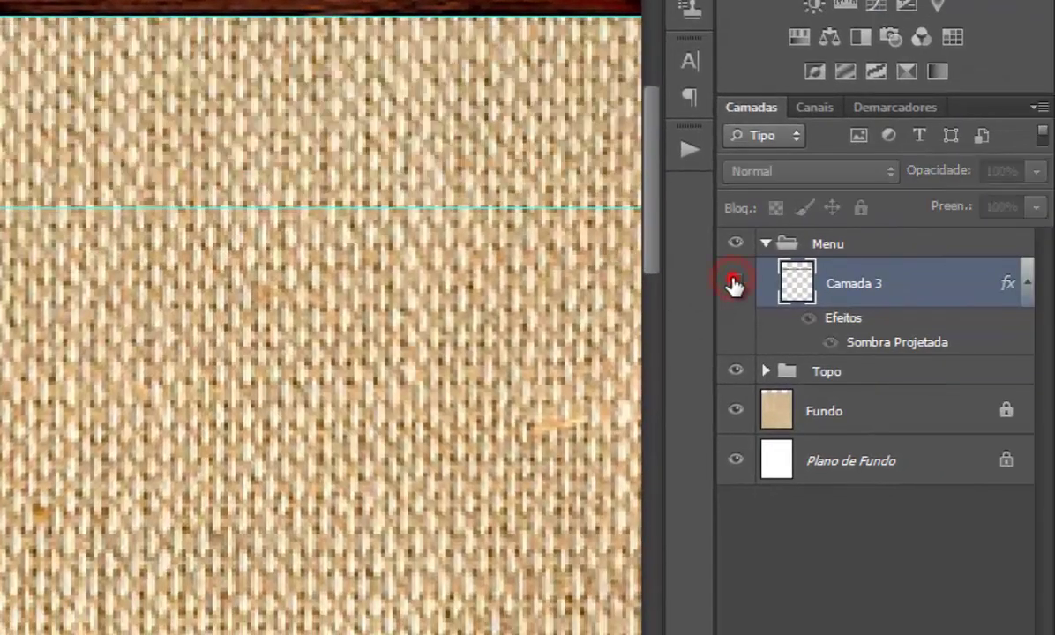
{"action": "left_click", "coordinate": [734, 282]}
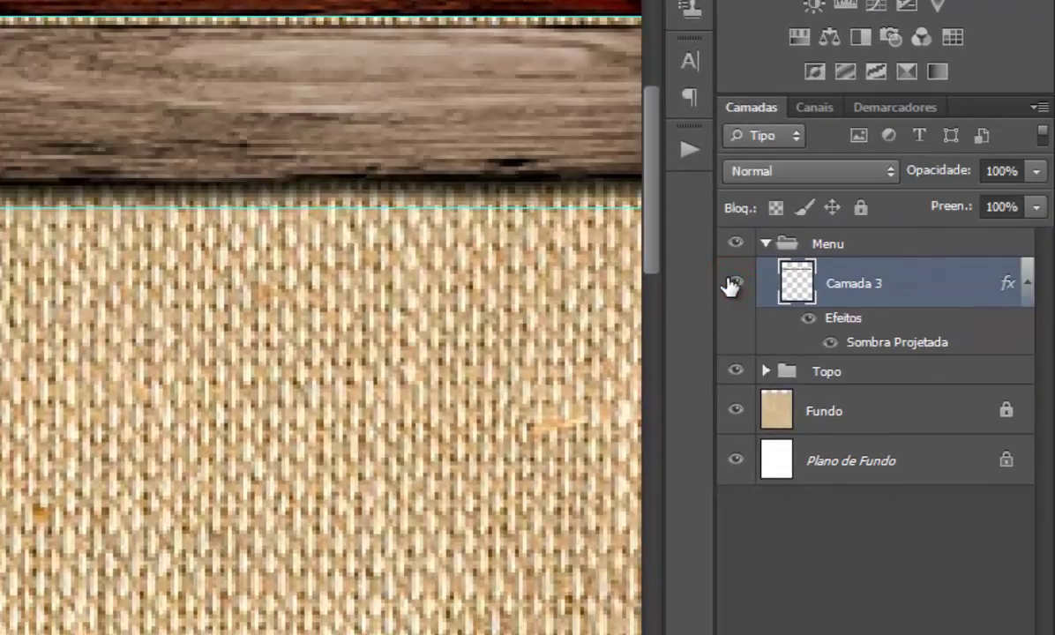
Zoom closer on the plank's lower edge and nudge it up one more pixel toward the guide.
{"action": "key", "text": "ctrl+plus"}
{"action": "key", "text": "ctrl+plus"}
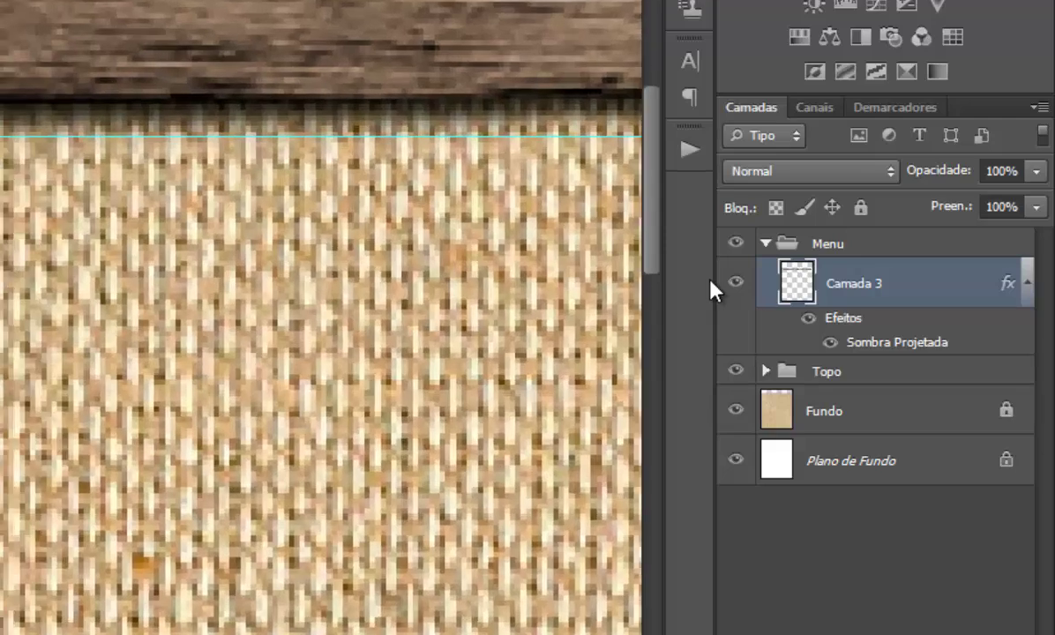
{"action": "key", "text": "ctrl+plus"}
{"action": "key", "text": "ctrl+plus"}
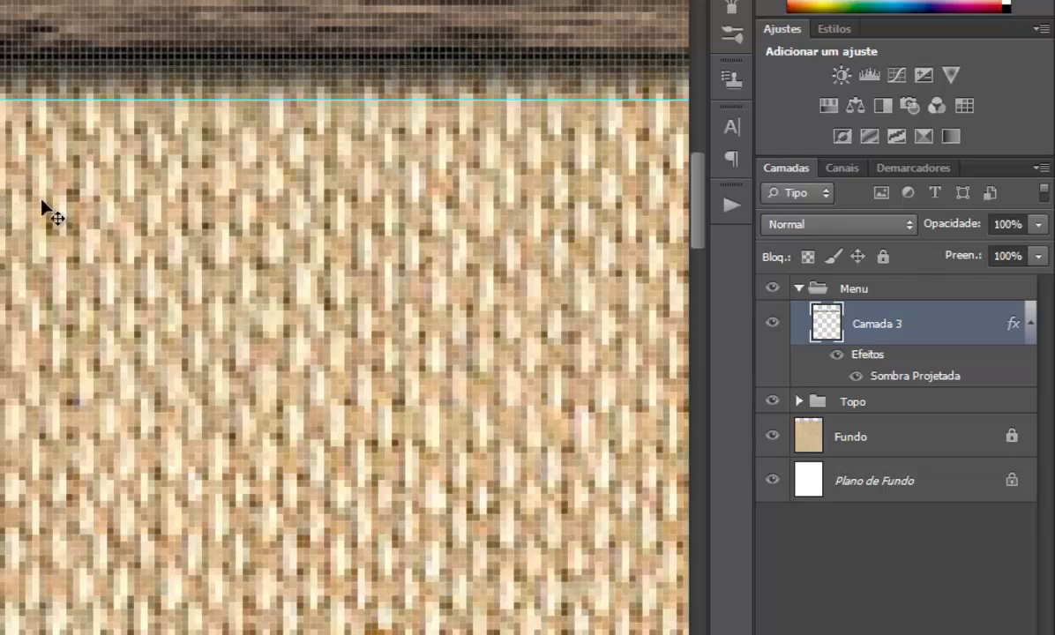
{"action": "left_click", "coordinate": [768, 324]}
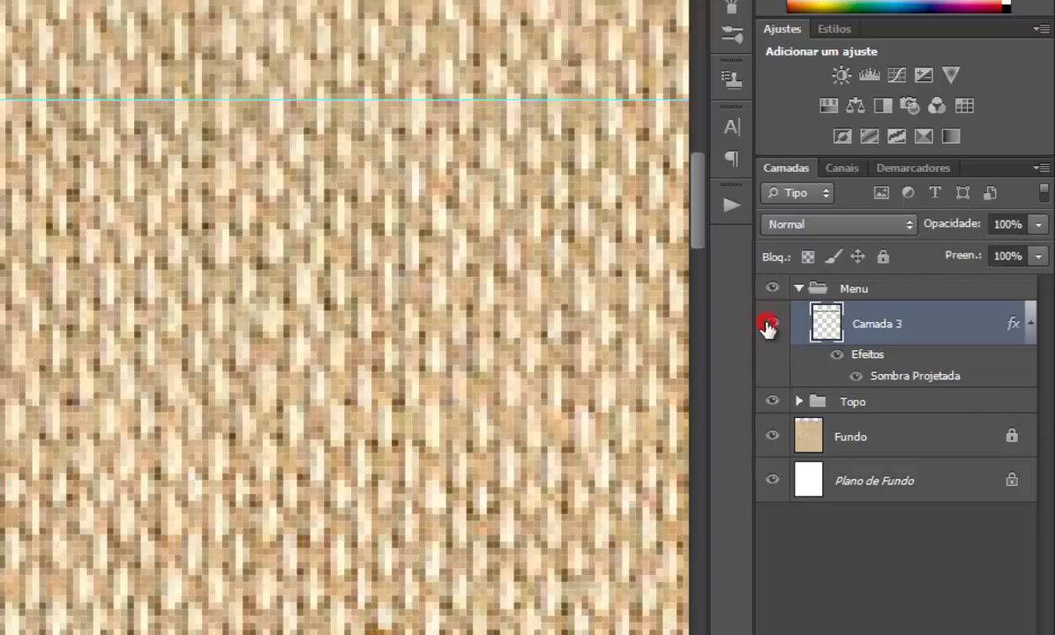
{"action": "left_click", "coordinate": [767, 324]}
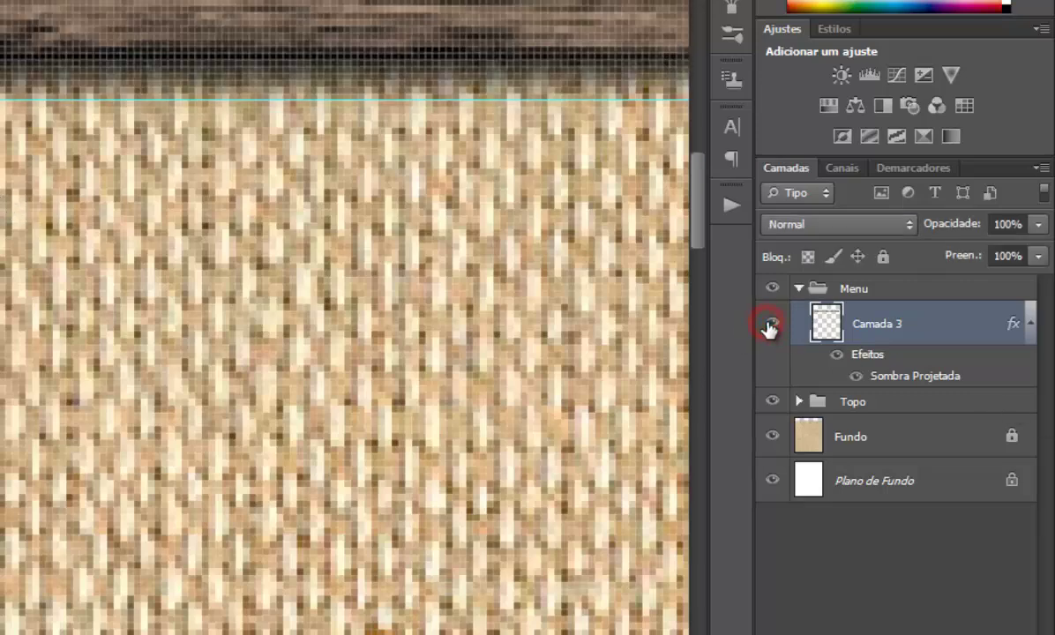
{"action": "left_click", "coordinate": [769, 325]}
{"action": "key", "text": "Up"}
{"action": "key", "text": "Up"}
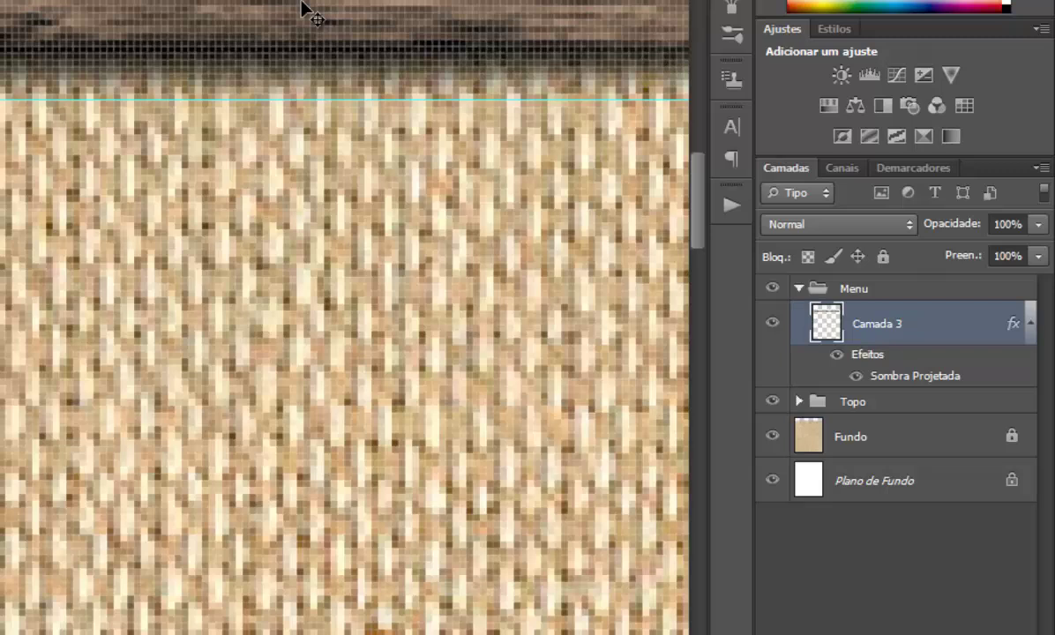
Hide the burlap background layer Fundo.
{"action": "left_click", "coordinate": [773, 436]}
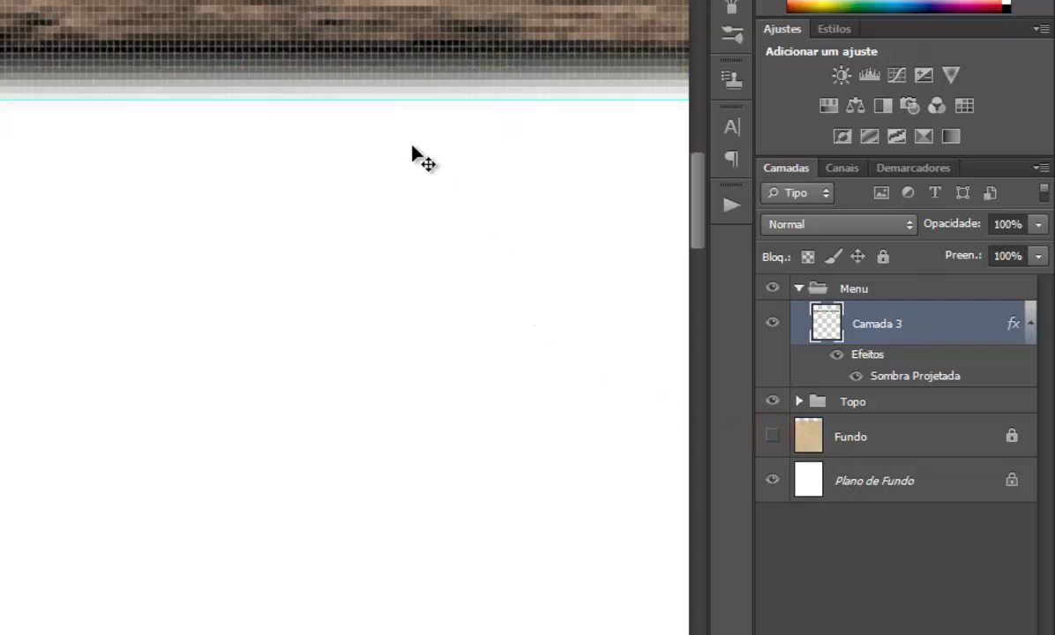
{"action": "scroll", "coordinate": [406, 148], "scroll_direction": "down", "scroll_amount": 3}
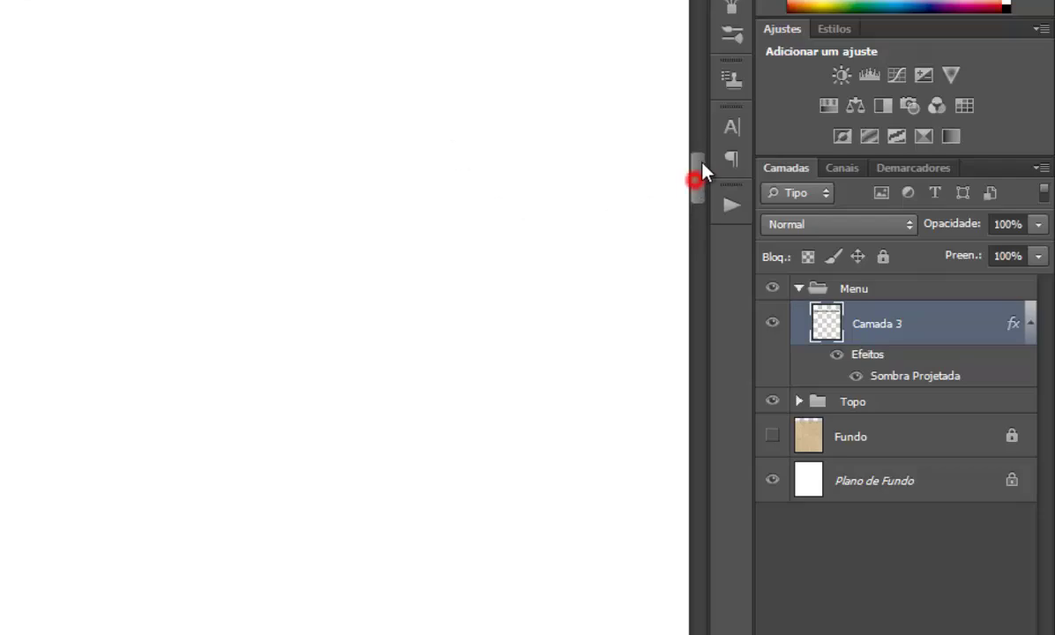
{"action": "mouse_move", "coordinate": [698, 173]}
{"action": "left_mouse_down"}
{"action": "mouse_move", "coordinate": [706, 150]}
{"action": "mouse_move", "coordinate": [688, 144]}
{"action": "mouse_move", "coordinate": [696, 132]}
{"action": "left_mouse_up"}
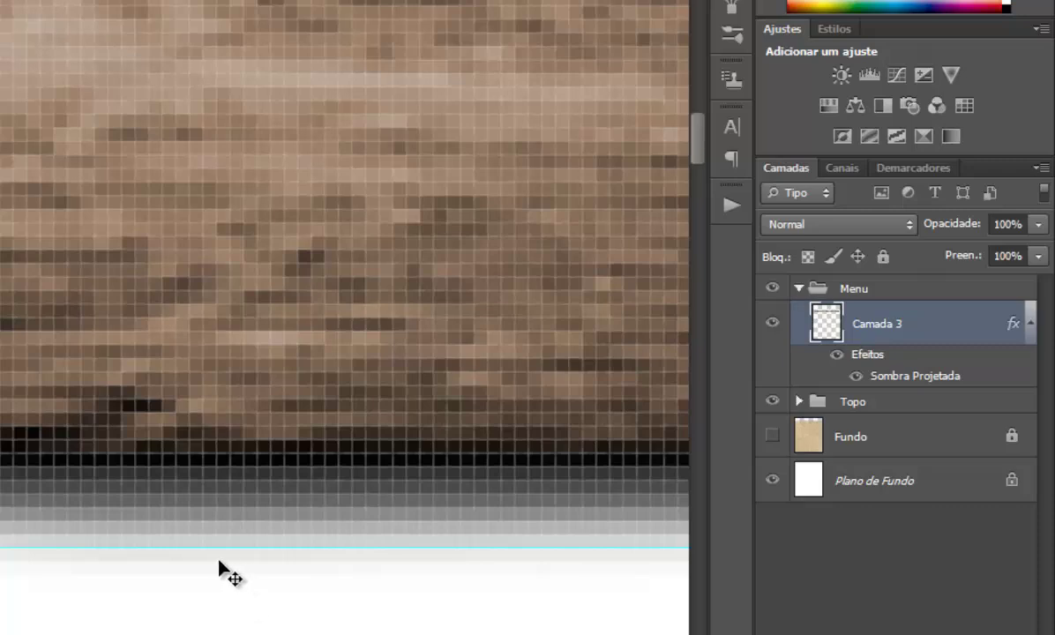
In Camada 3's Sombra Projetada, set Tamanho 3 px, Expansão 3% and Opacidade 75%, then apply.
{"action": "double_click", "coordinate": [938, 334]}
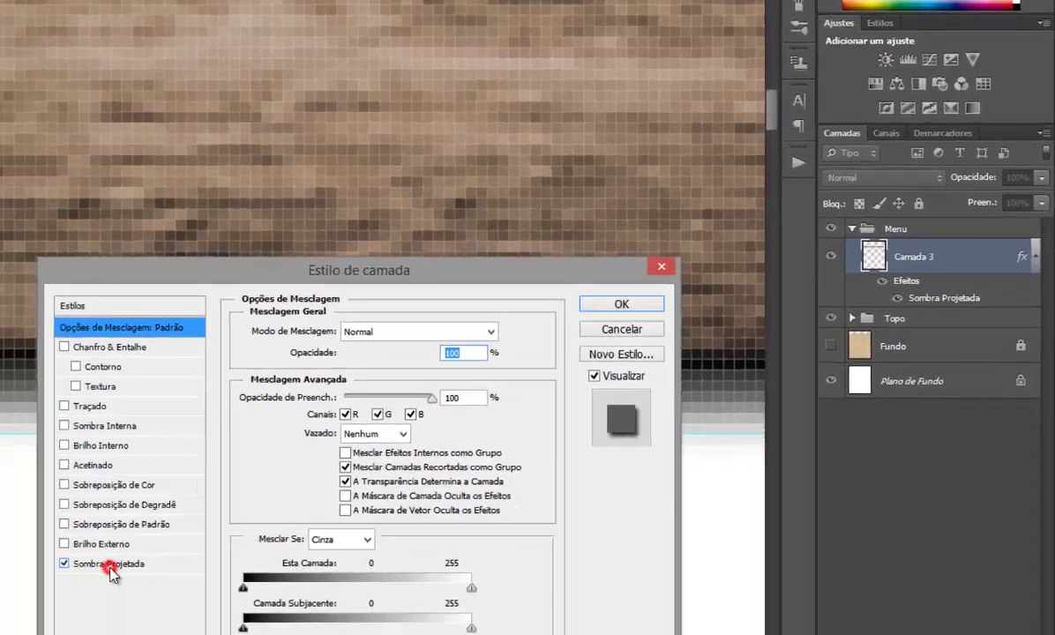
{"action": "left_click", "coordinate": [106, 558]}
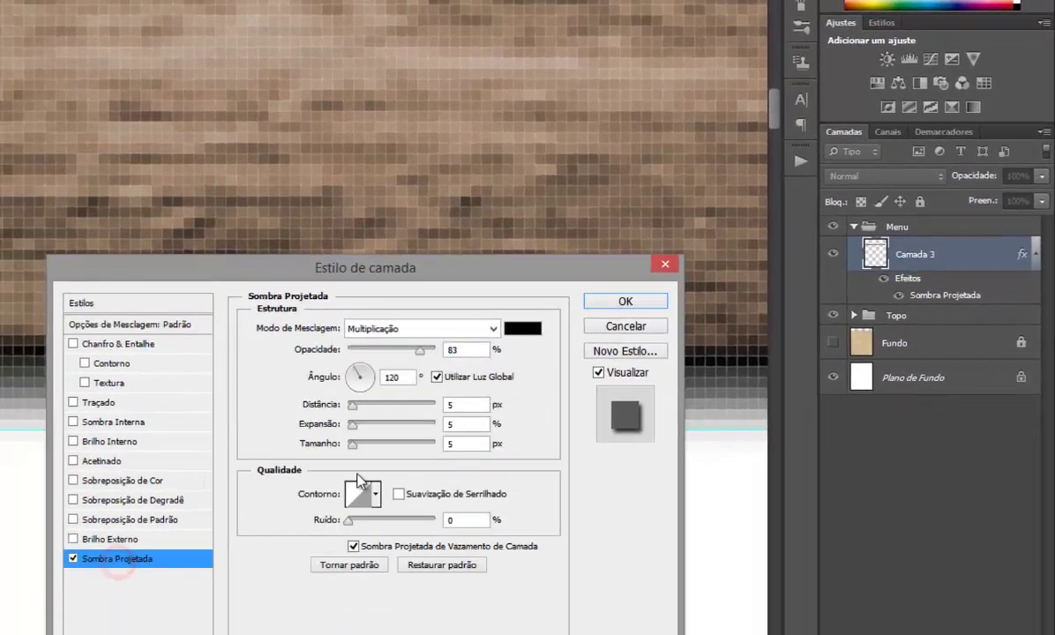
{"action": "left_click", "coordinate": [454, 443]}
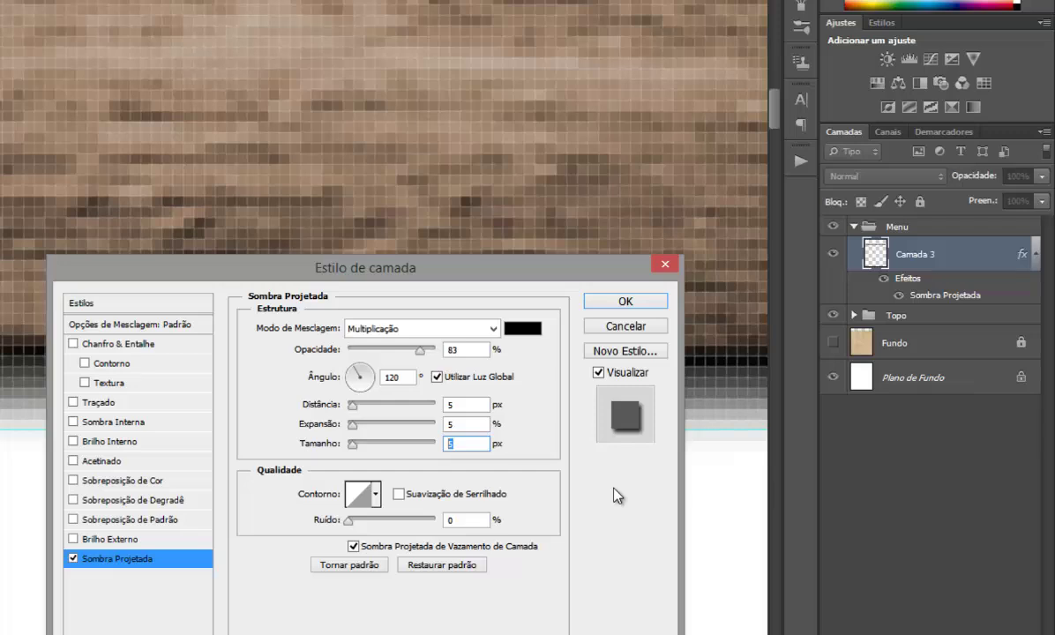
{"action": "type", "text": "3"}
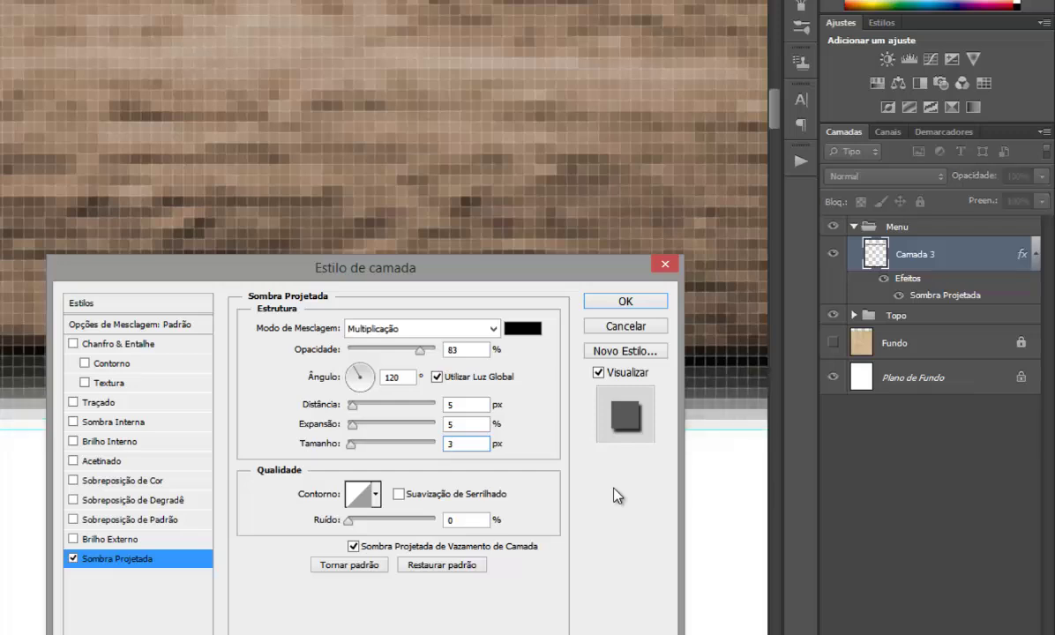
{"action": "key", "text": "BackSpace"}
{"action": "type", "text": "3"}
{"action": "double_click", "coordinate": [468, 425]}
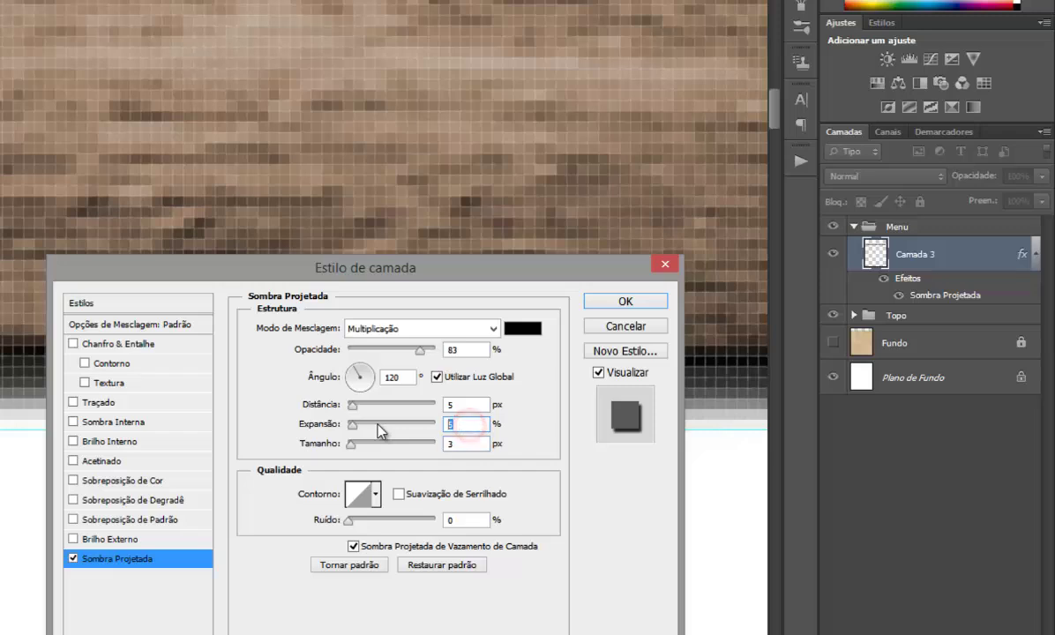
{"action": "type", "text": "3"}
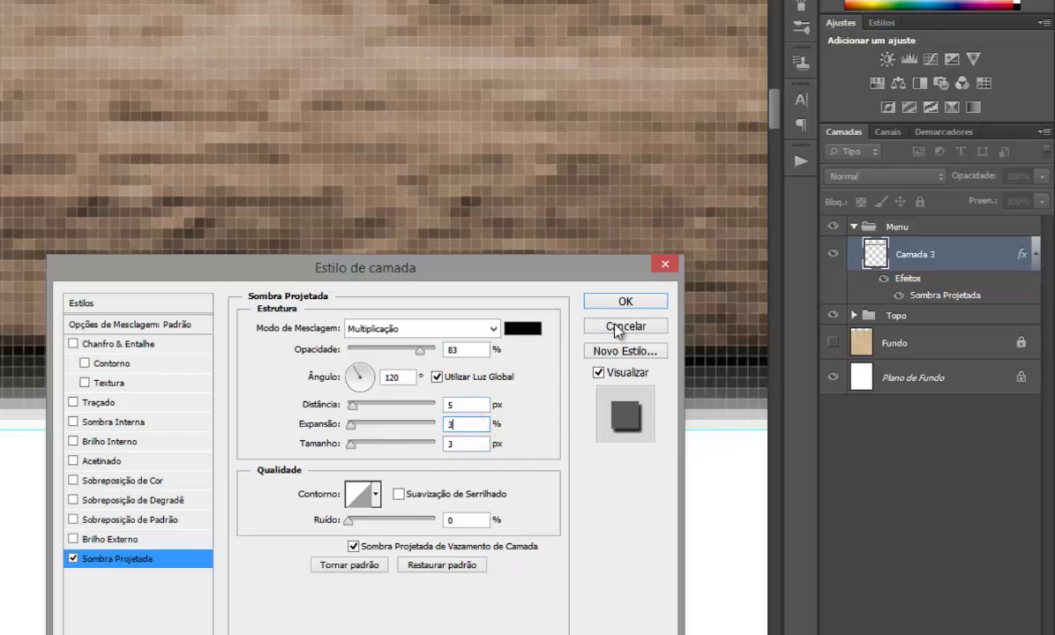
{"action": "double_click", "coordinate": [467, 404]}
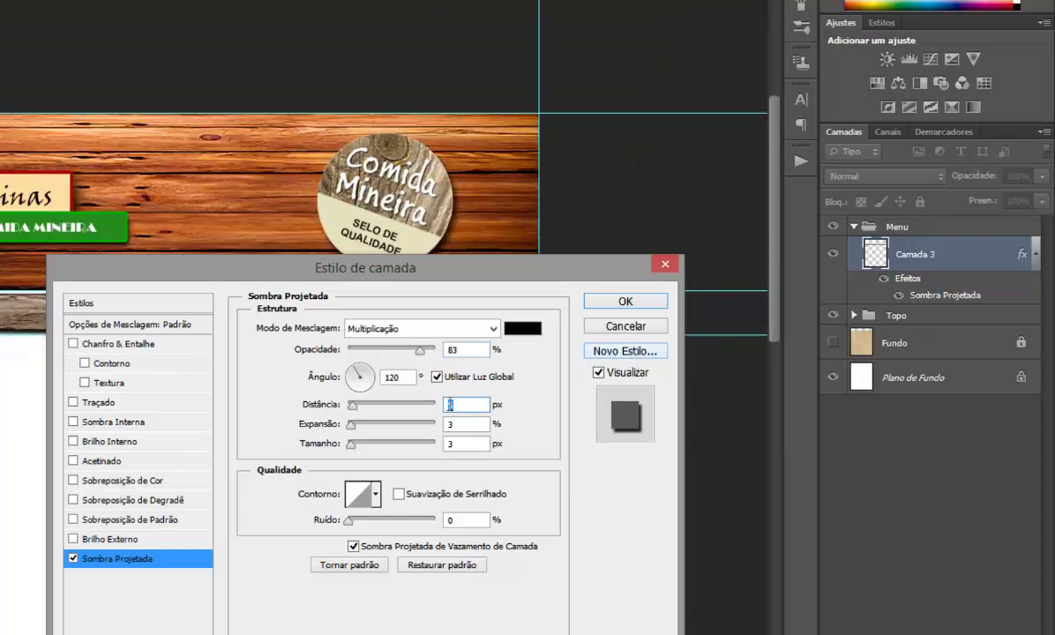
{"action": "left_click", "coordinate": [468, 349]}
{"action": "type", "text": "75"}
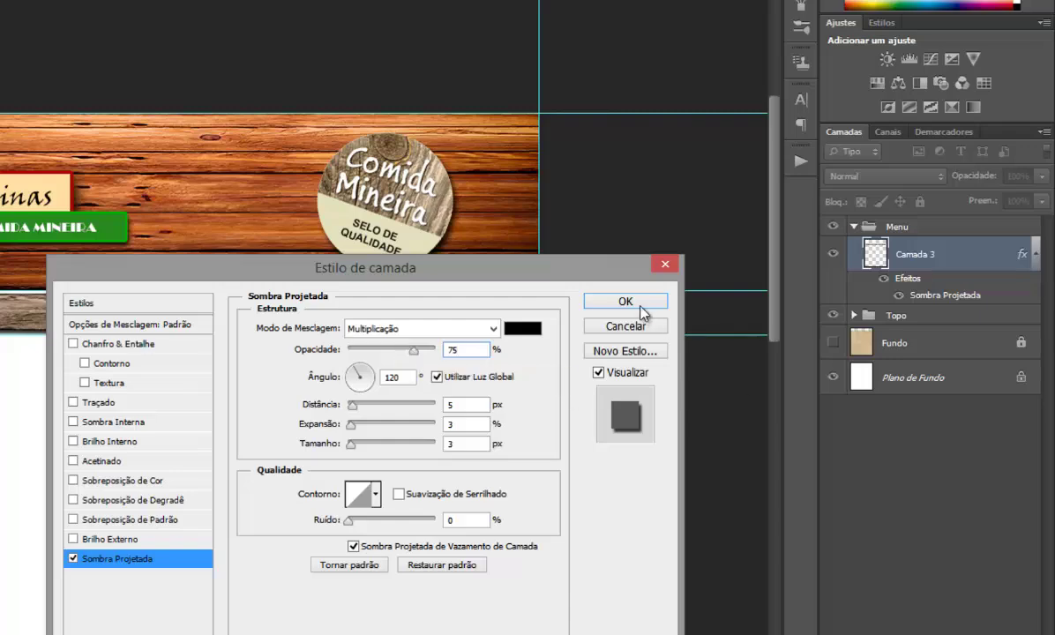
{"action": "left_click", "coordinate": [641, 309]}
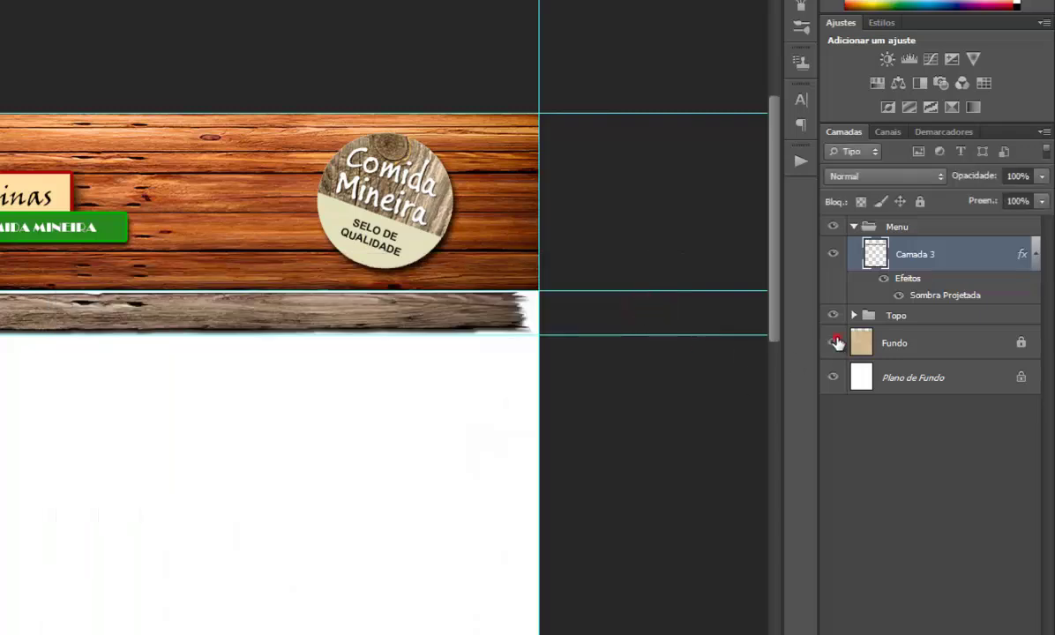
Show the Fundo background again and save the layout with Arquivo > Salvar.
{"action": "left_click", "coordinate": [833, 342]}
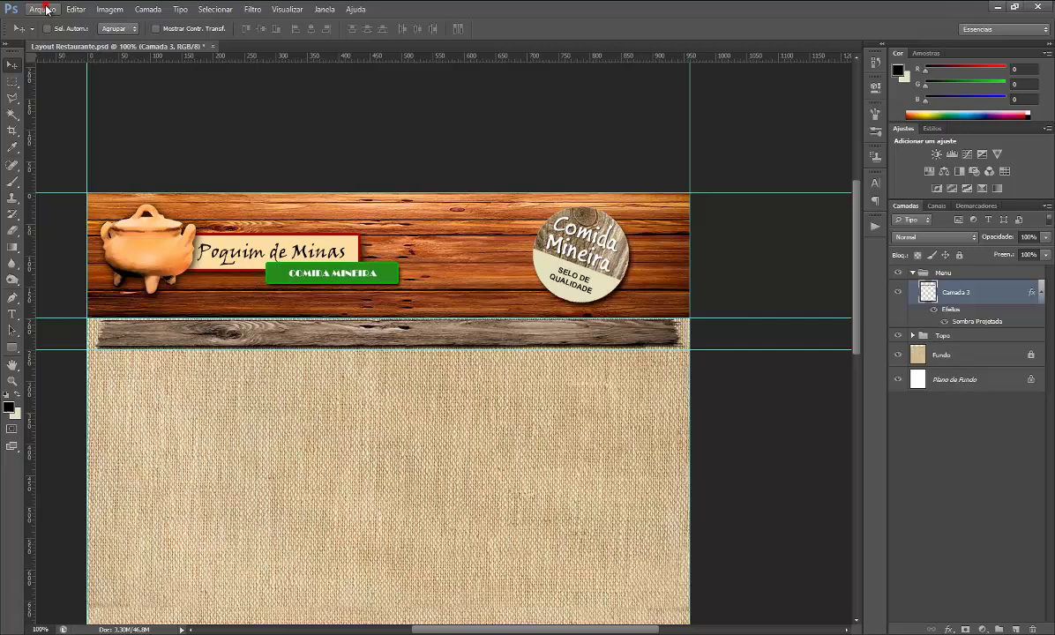
{"action": "left_click", "coordinate": [42, 9]}
{"action": "left_click", "coordinate": [51, 147]}
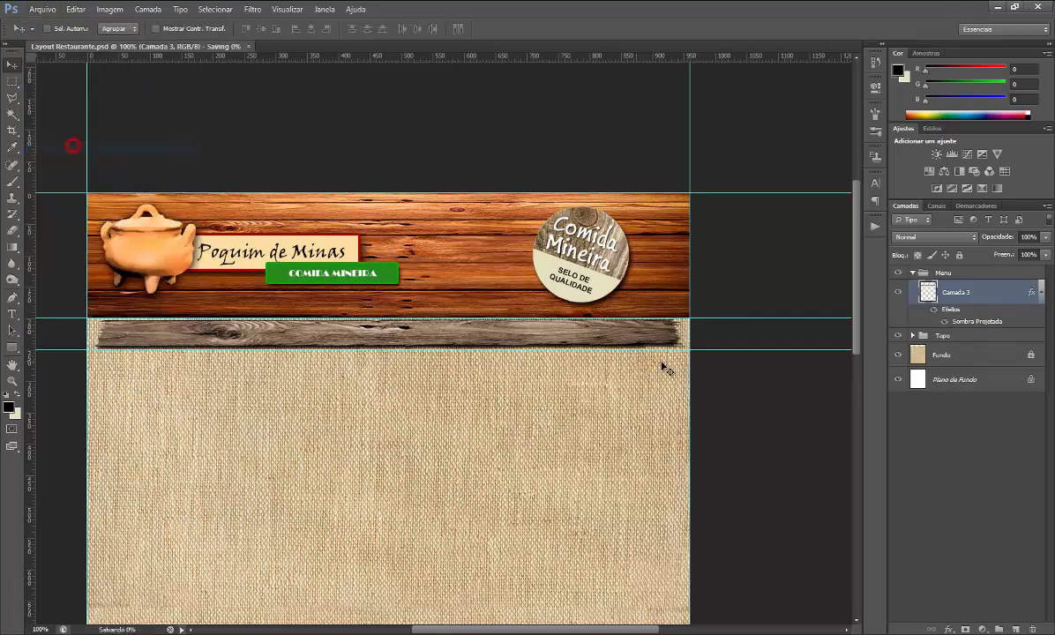
Toggle the Menu group off and on, zoom to 200%, and expand the group's layers.
{"action": "left_click", "coordinate": [912, 272]}
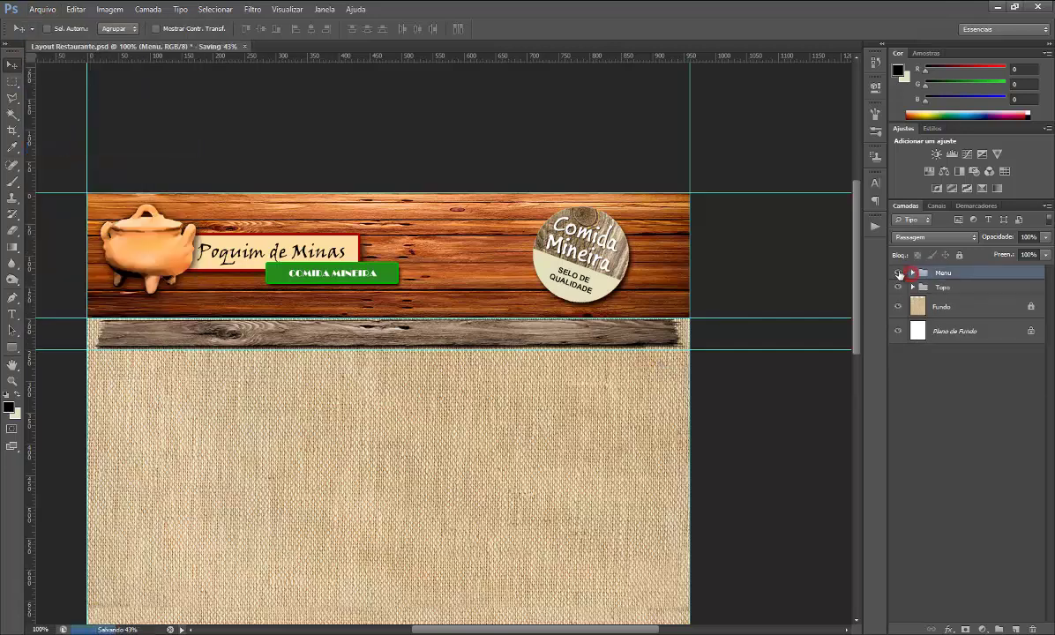
{"action": "left_click", "coordinate": [898, 273]}
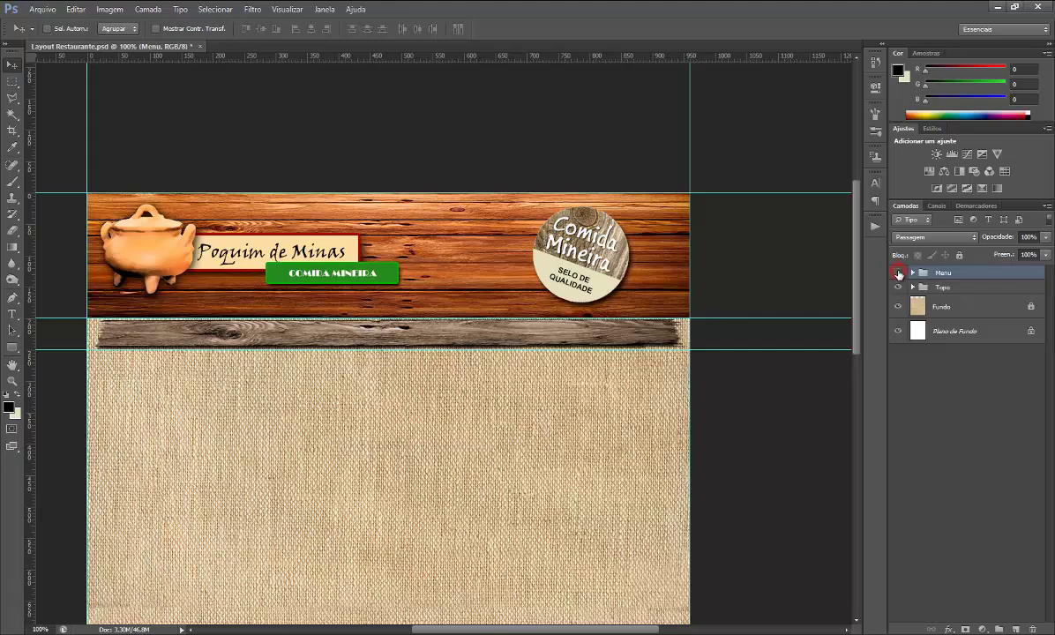
{"action": "left_click", "coordinate": [898, 273]}
{"action": "left_click", "coordinate": [898, 274]}
{"action": "key", "text": "ctrl+plus"}
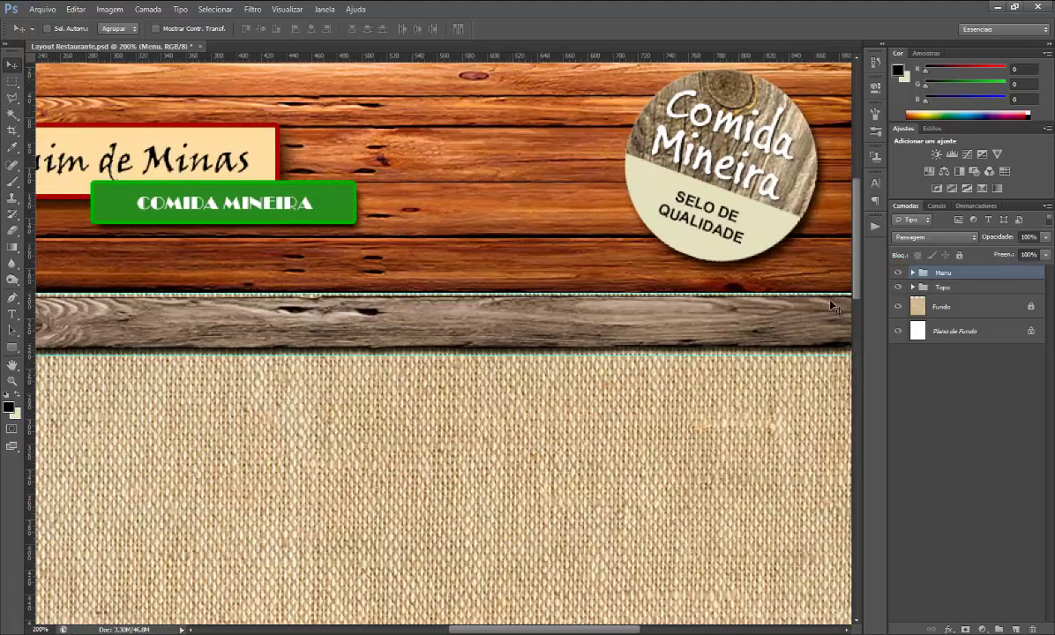
{"action": "mouse_move", "coordinate": [628, 632]}
{"action": "left_mouse_down"}
{"action": "mouse_move", "coordinate": [526, 632]}
{"action": "mouse_move", "coordinate": [542, 632]}
{"action": "left_mouse_up"}
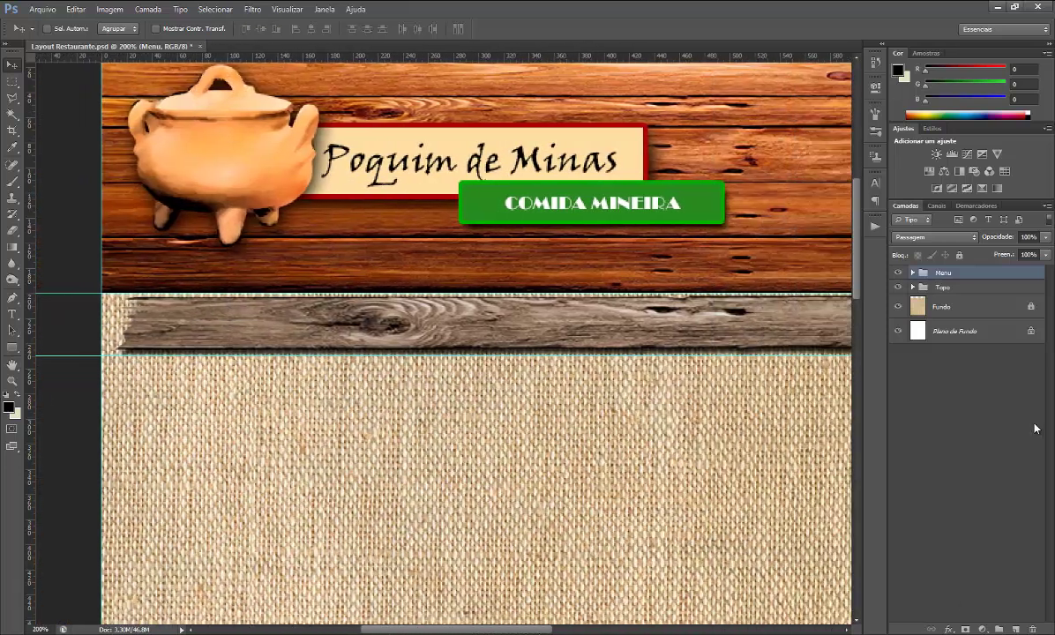
{"action": "left_click", "coordinate": [913, 274]}
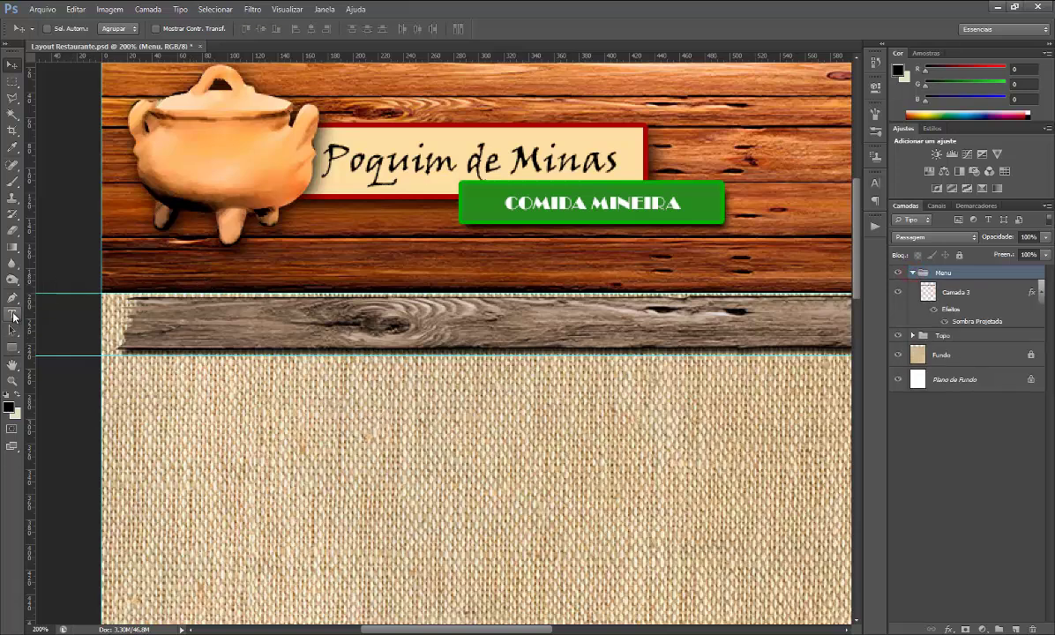
Add a text layer on the plank reading 'Home' then 'Prato do Dia Cardápio Contato Localização'.
{"action": "left_click", "coordinate": [12, 314]}
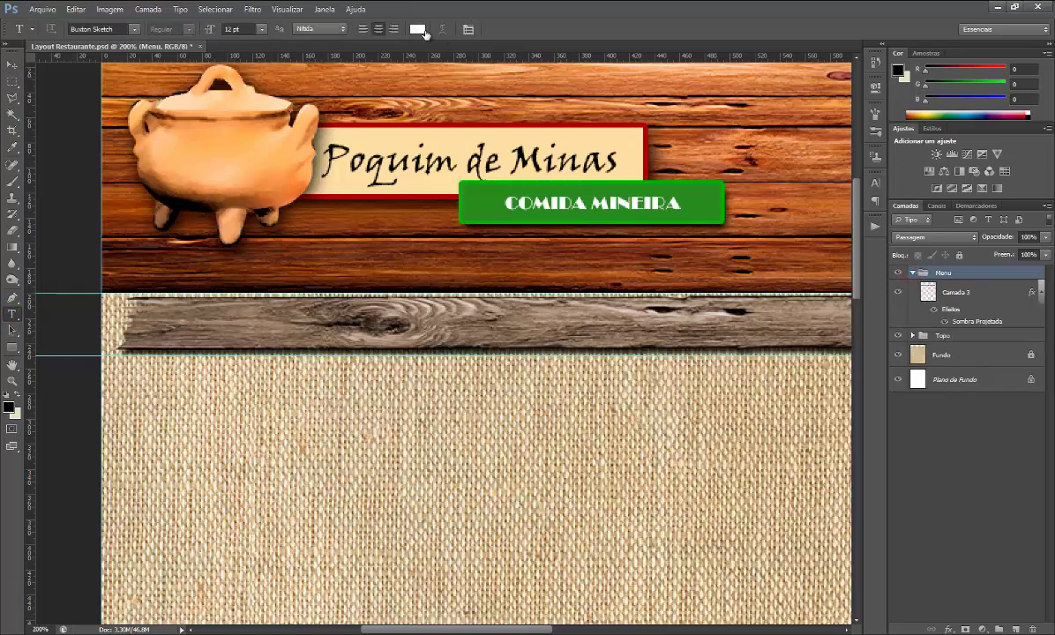
{"action": "left_click", "coordinate": [181, 320]}
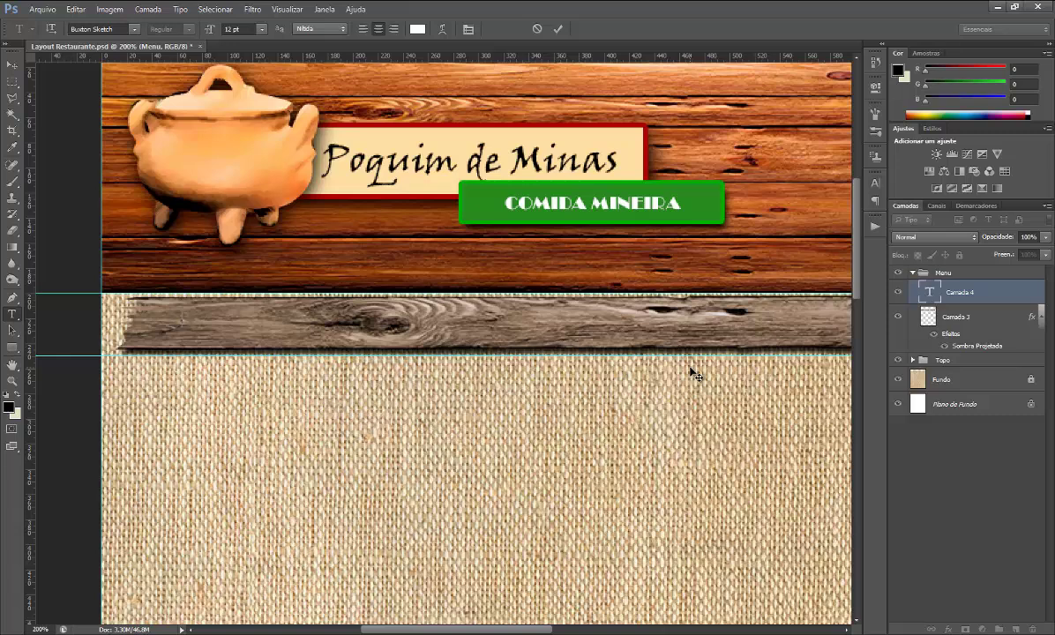
{"action": "type", "text": "Ho"}
{"action": "type", "text": "me"}
{"action": "key", "text": "ctrl+Return"}
{"action": "type", "text": "Pra"}
{"action": "type", "text": "to do"}
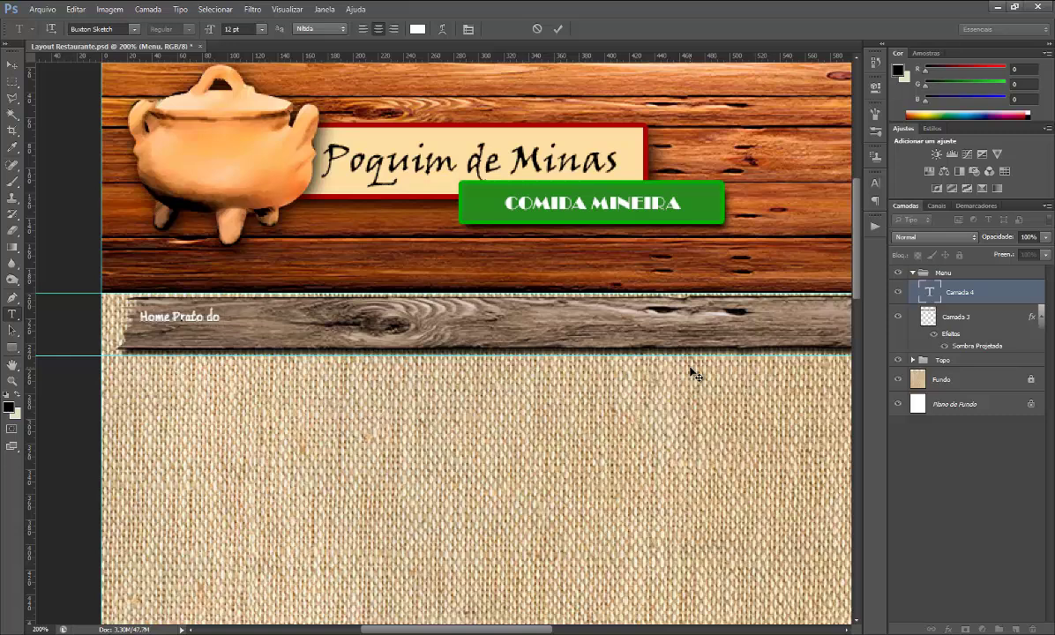
{"action": "type", "text": " Dia"}
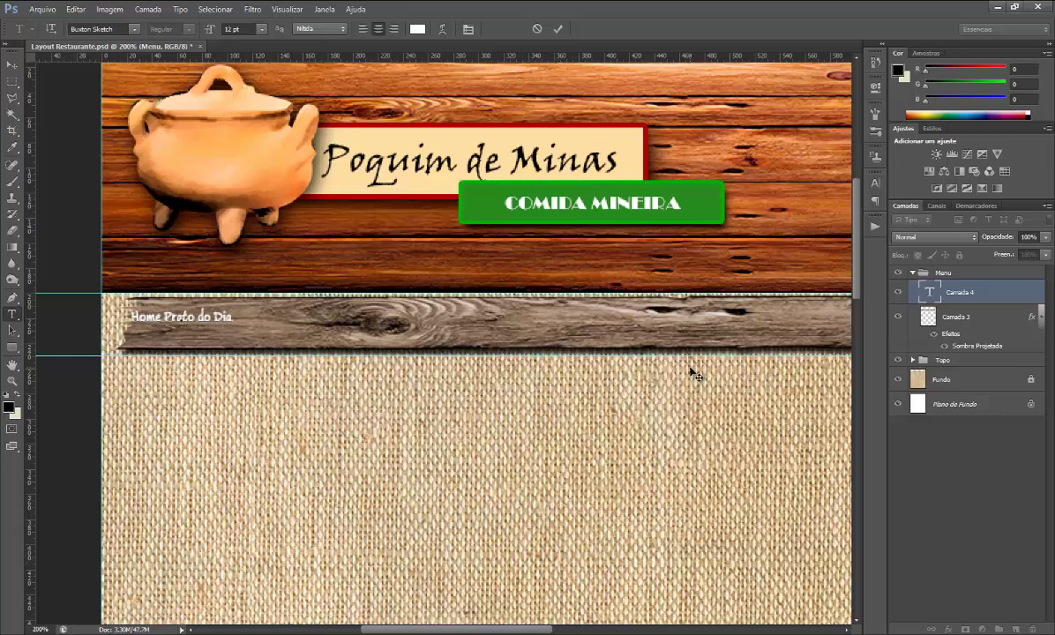
{"action": "type", "text": " C"}
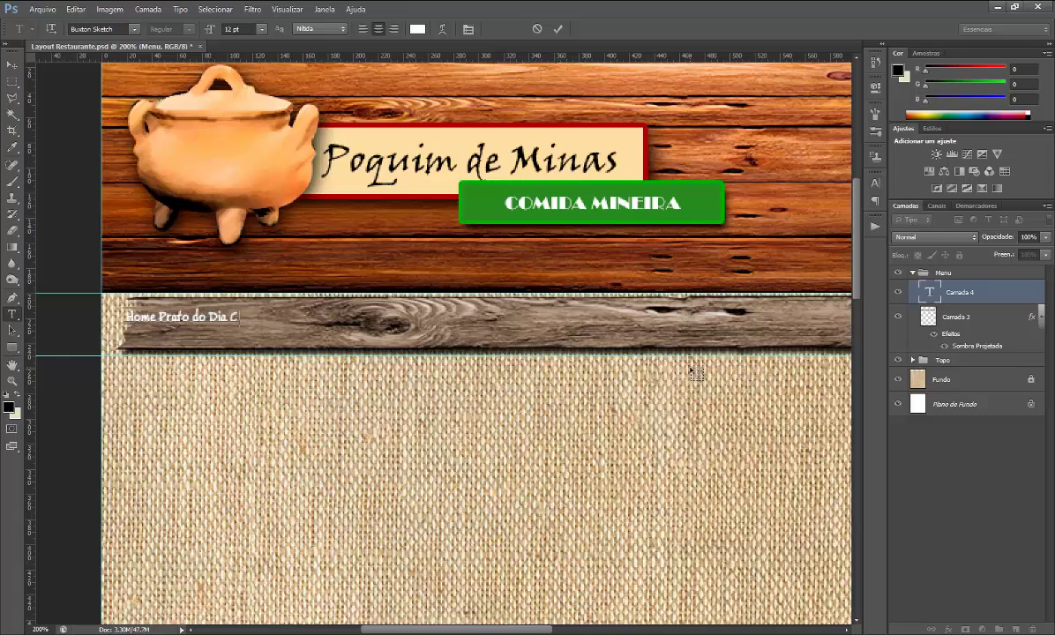
{"action": "type", "text": "ardá"}
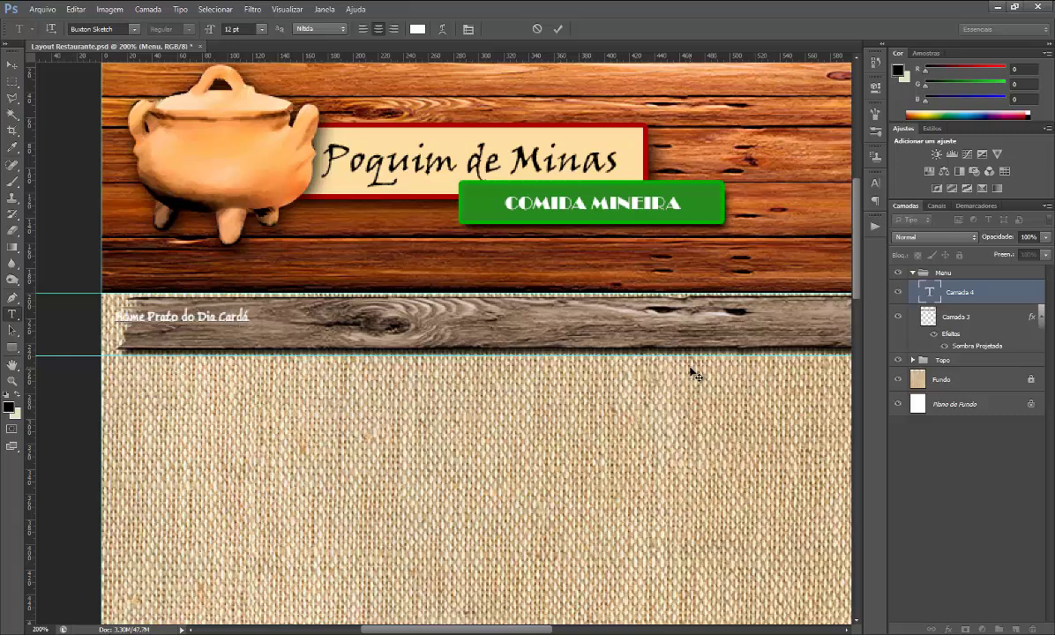
{"action": "type", "text": "pio"}
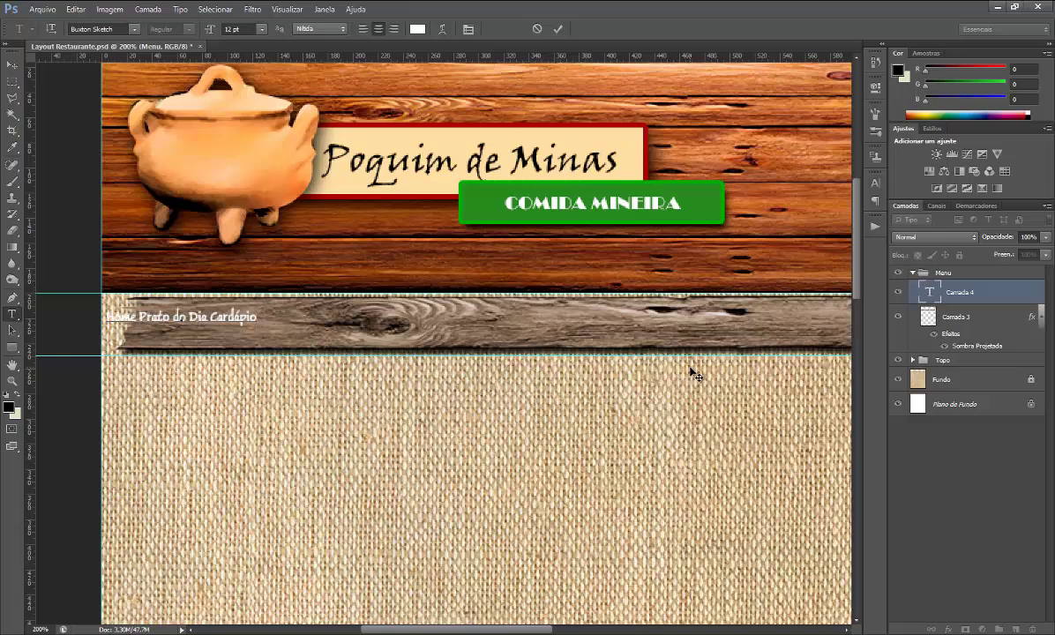
{"action": "type", "text": " Con"}
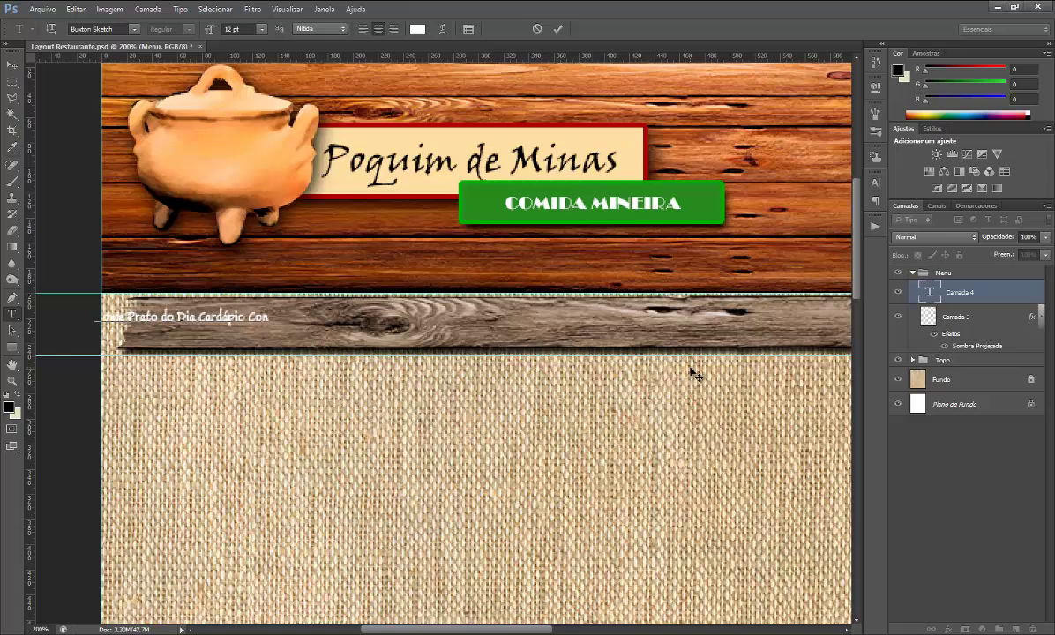
{"action": "type", "text": "ta"}
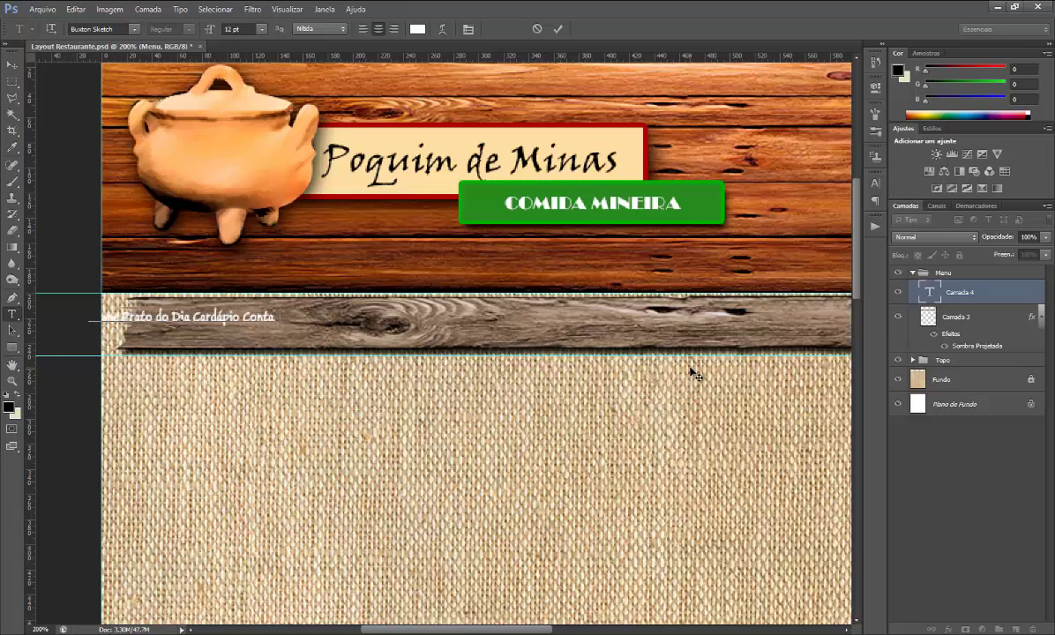
{"action": "type", "text": "to"}
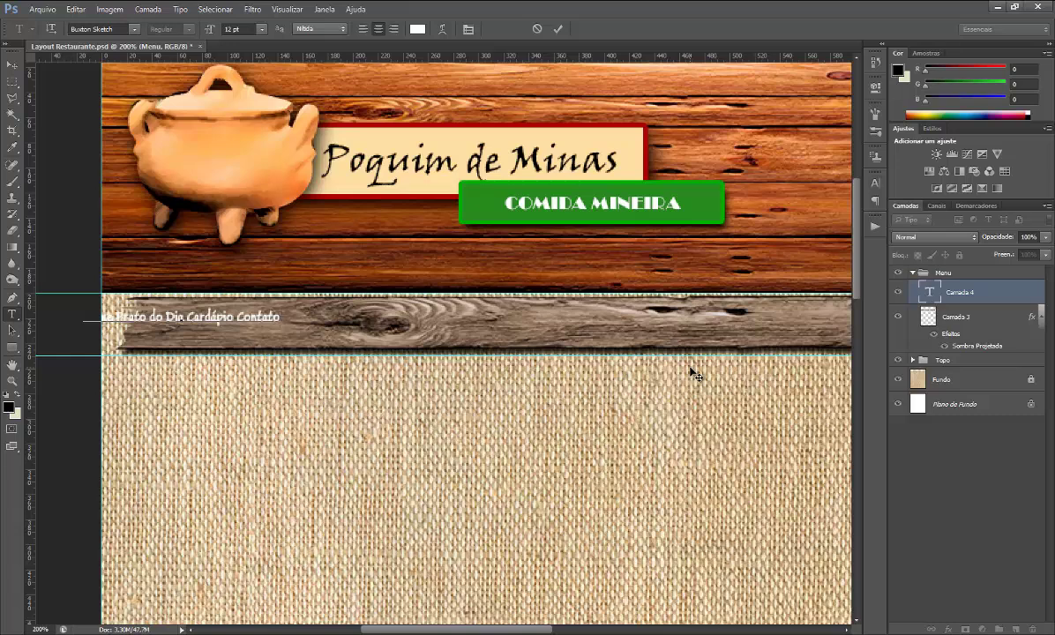
{"action": "type", "text": " L"}
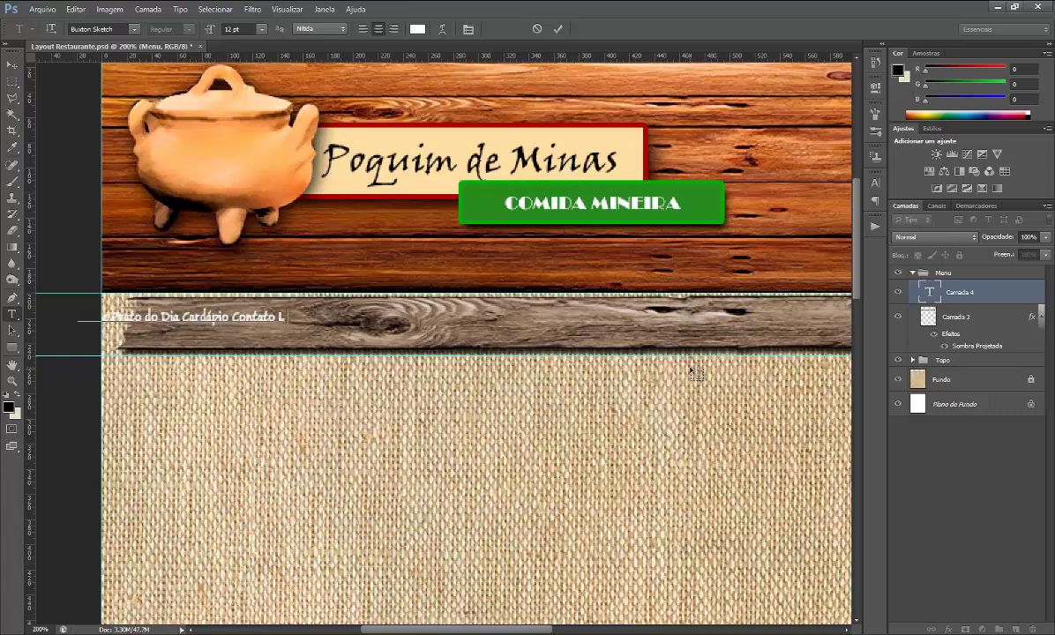
{"action": "type", "text": "oca"}
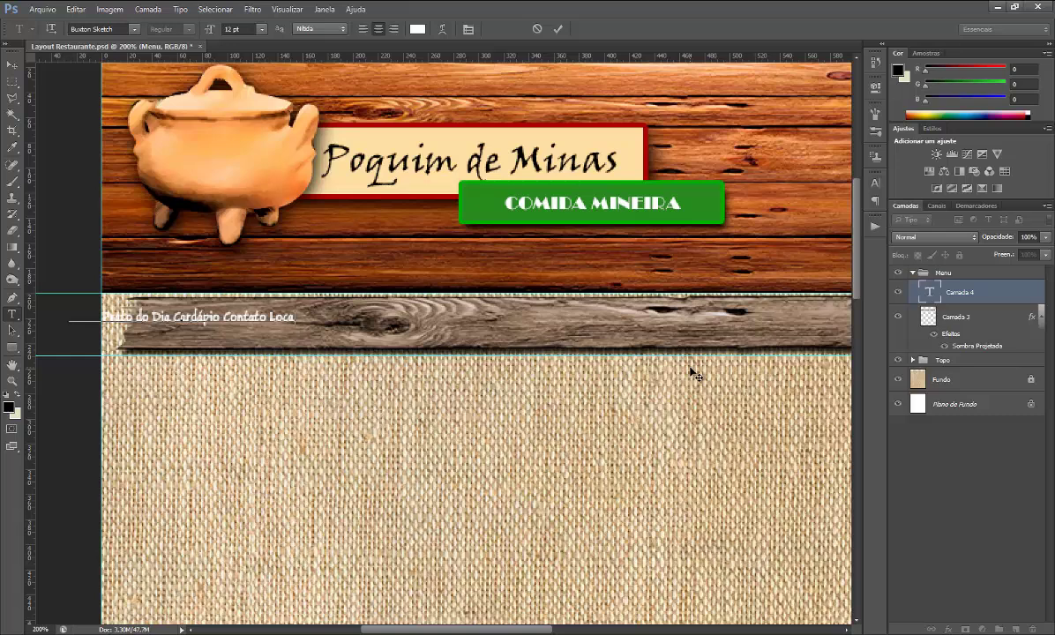
{"action": "type", "text": "liza"}
{"action": "type", "text": "ção"}
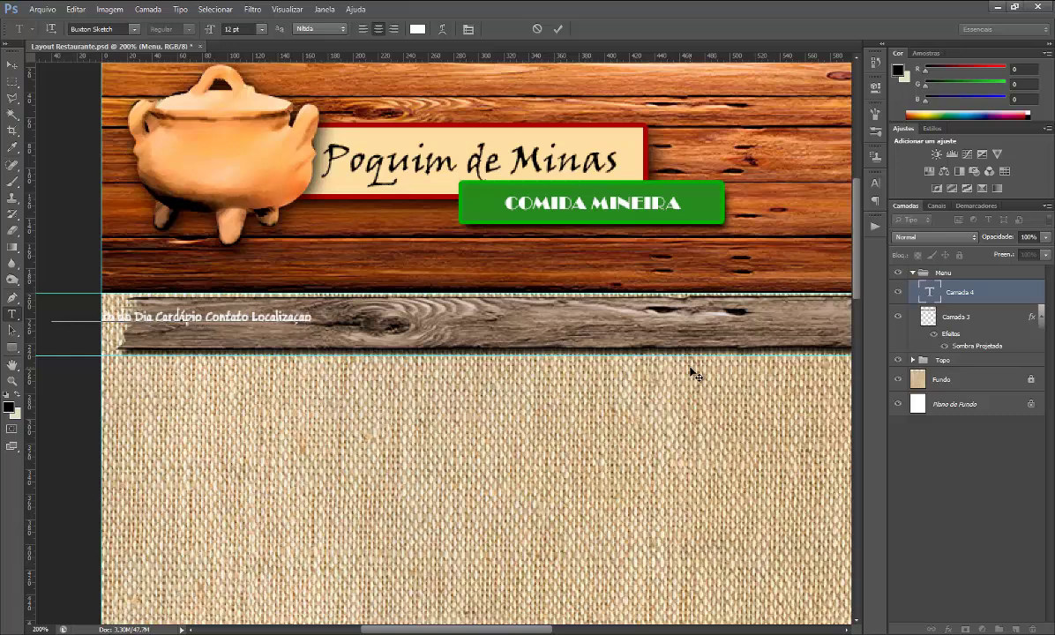
Move the menu text fully onto the wooden plank.
{"action": "left_click", "coordinate": [11, 64]}
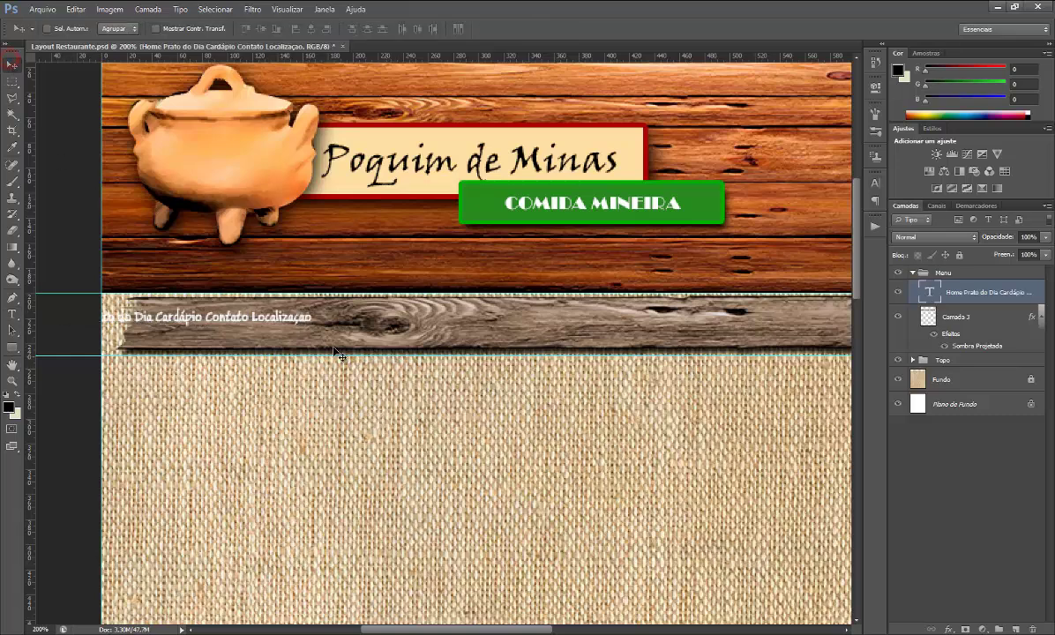
{"action": "left_click_drag", "start_coordinate": [291, 325], "coordinate": [389, 327]}
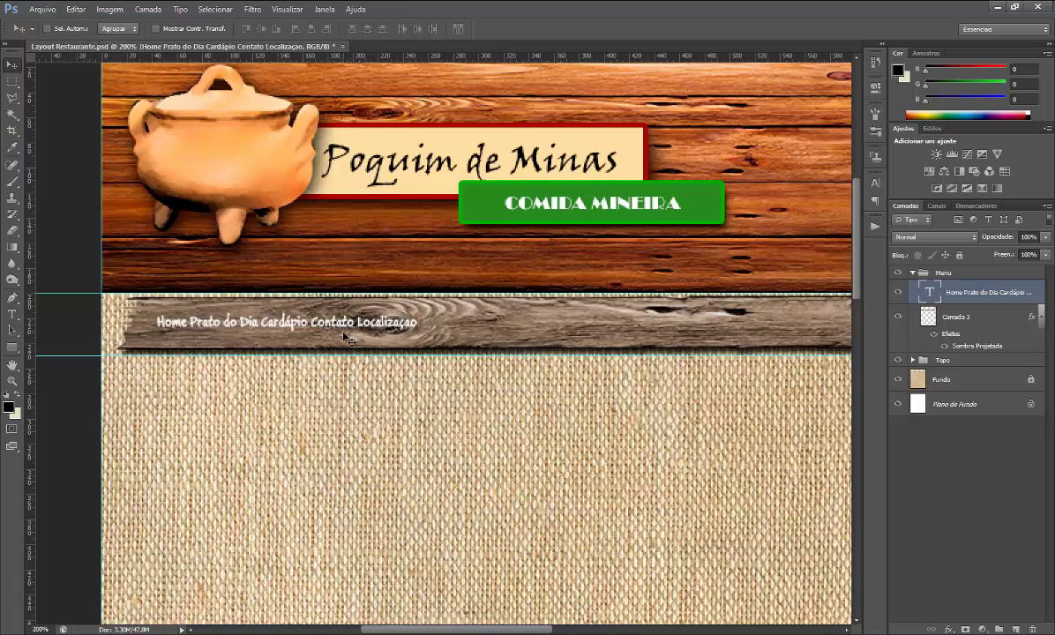
{"action": "left_click", "coordinate": [13, 314]}
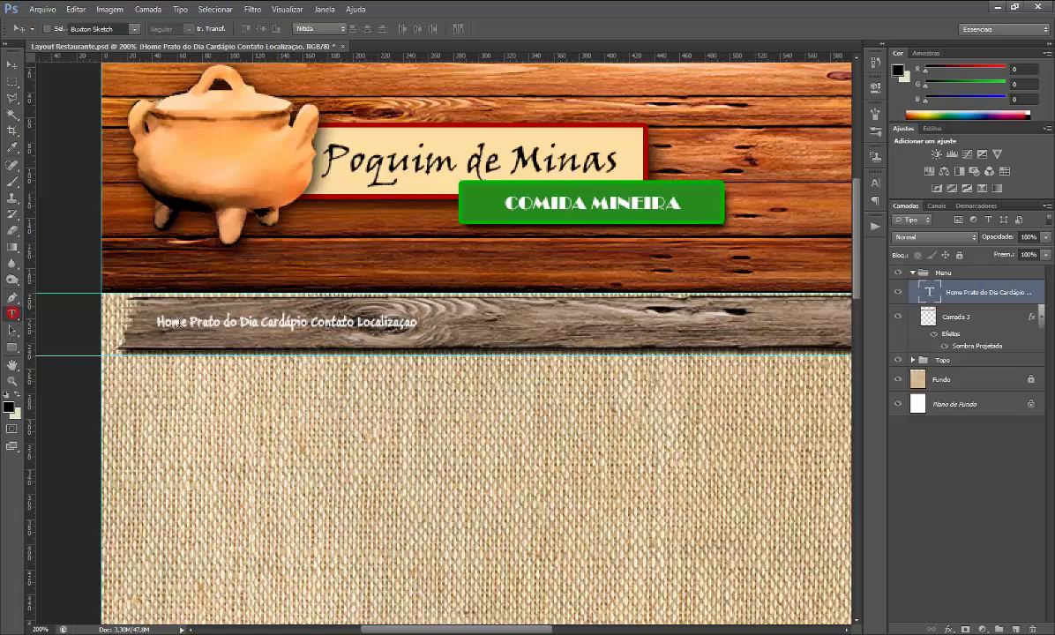
{"action": "left_click", "coordinate": [185, 324]}
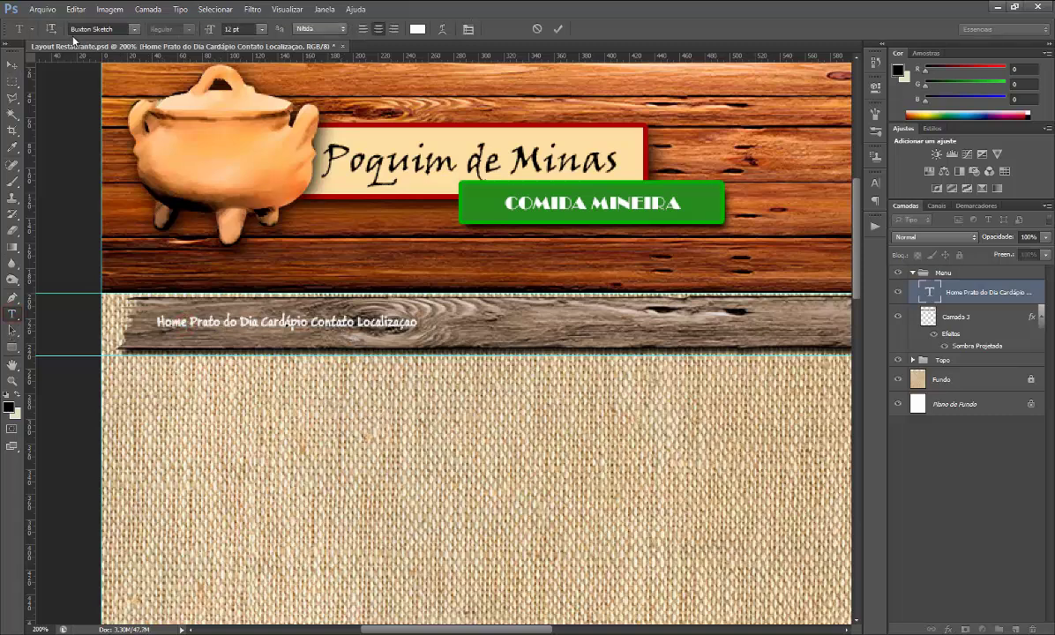
{"action": "left_click", "coordinate": [13, 64]}
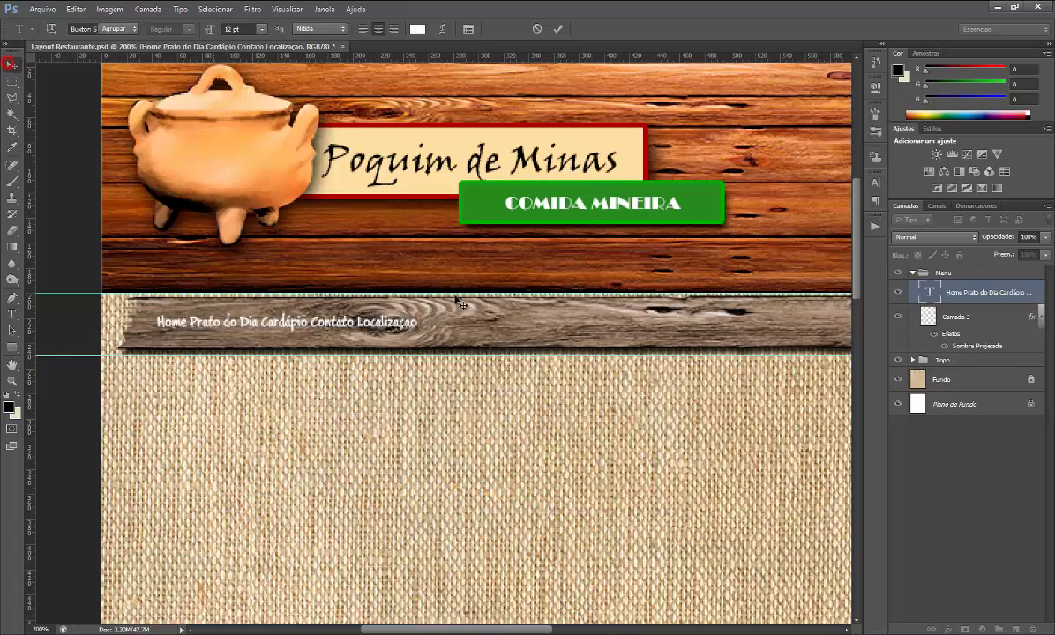
Scale the menu text to about 236% across the plank and zoom back to 100%.
{"action": "key", "text": "ctrl+t"}
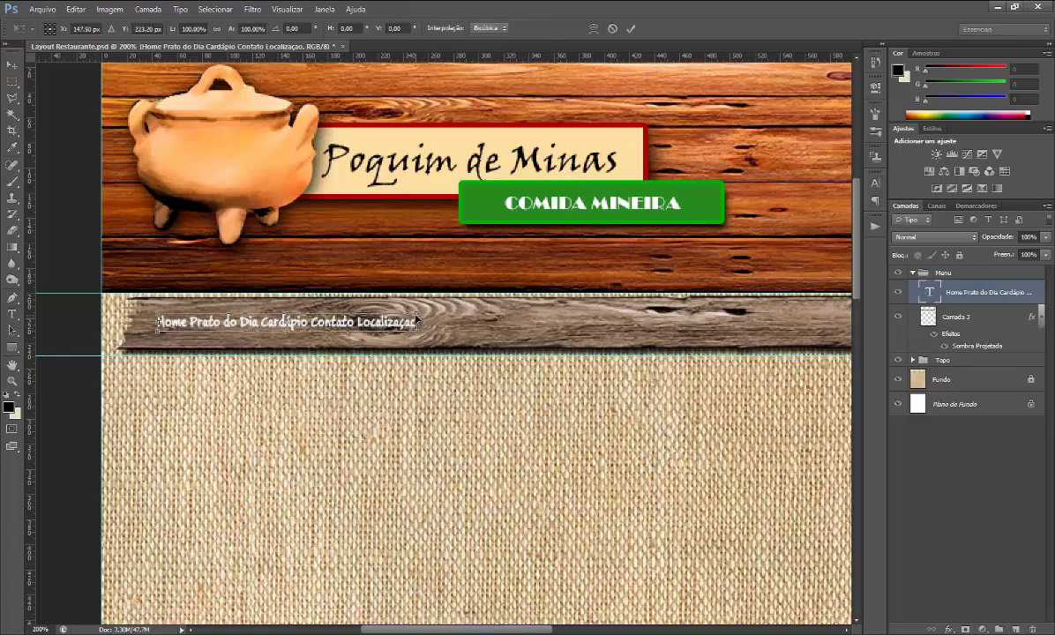
{"action": "mouse_move", "coordinate": [417, 317]}
{"action": "left_mouse_down"}
{"action": "mouse_move", "coordinate": [553, 278]}
{"action": "mouse_move", "coordinate": [538, 261]}
{"action": "left_mouse_up"}
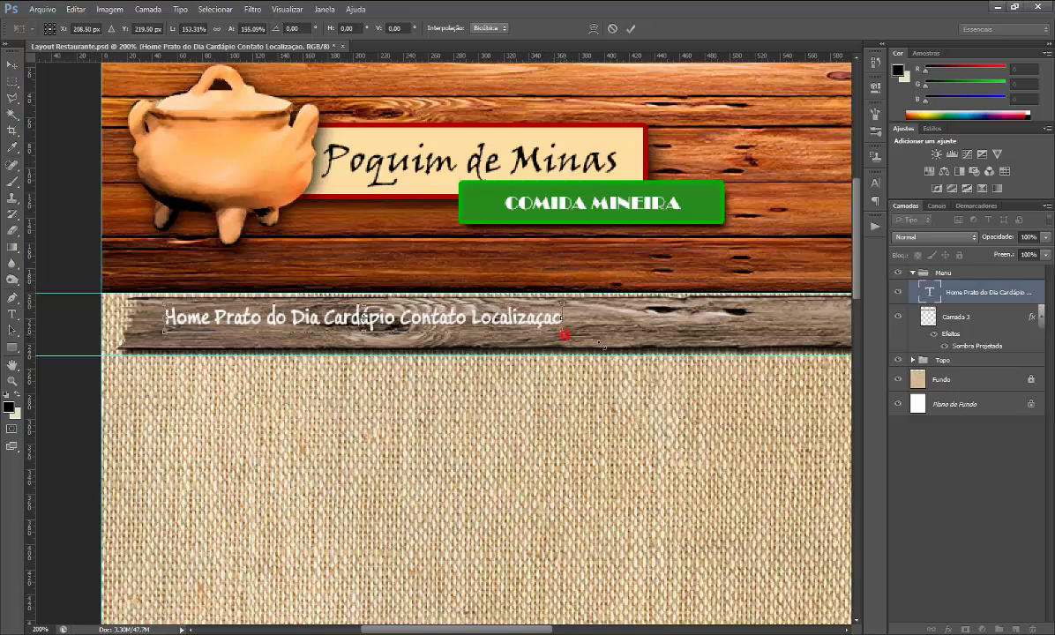
{"action": "left_click_drag", "start_coordinate": [562, 333], "coordinate": [706, 360]}
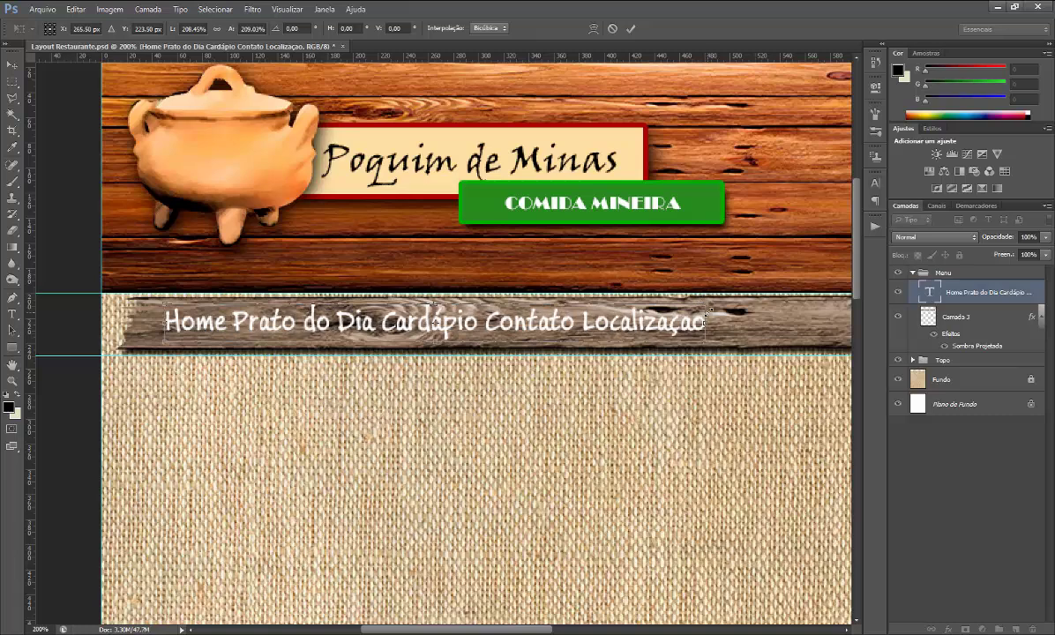
{"action": "left_click_drag", "start_coordinate": [707, 308], "coordinate": [765, 304]}
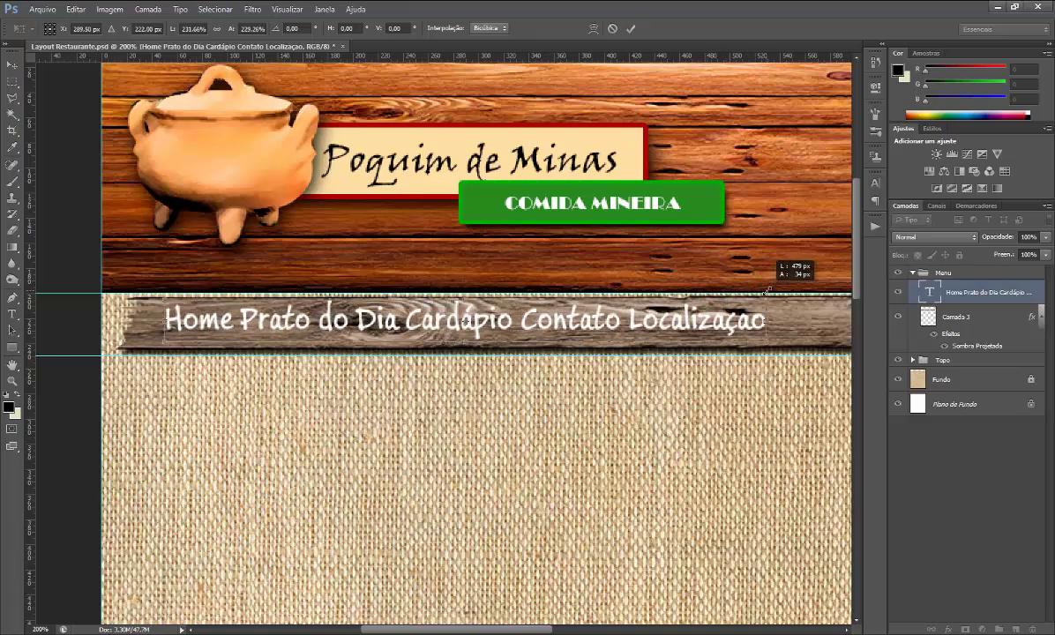
{"action": "left_click_drag", "start_coordinate": [766, 344], "coordinate": [773, 347]}
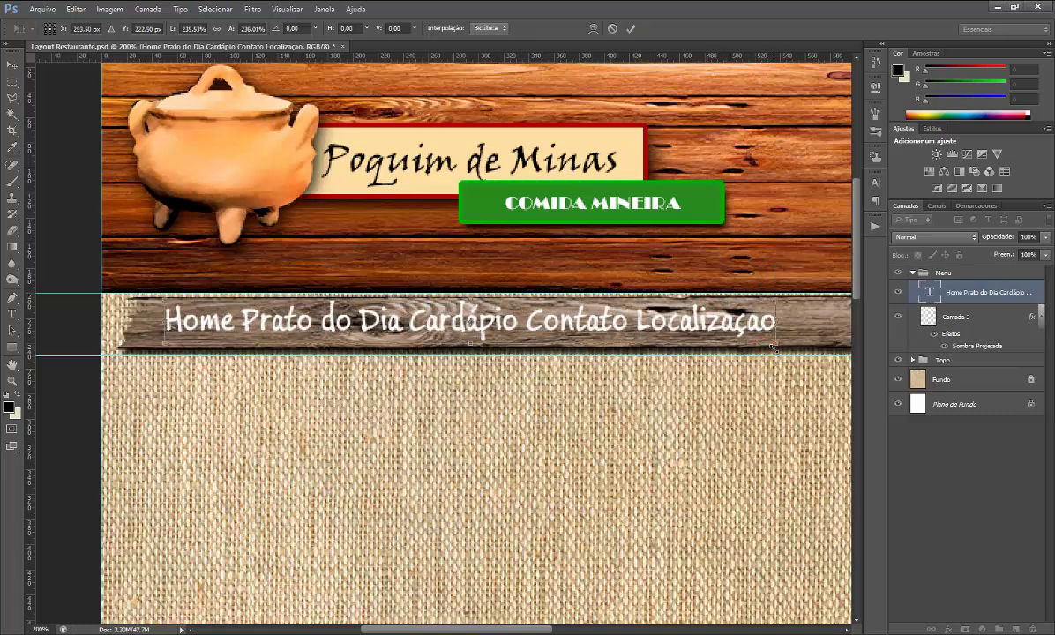
{"action": "key", "text": "Return"}
{"action": "key", "text": "ctrl+minus"}
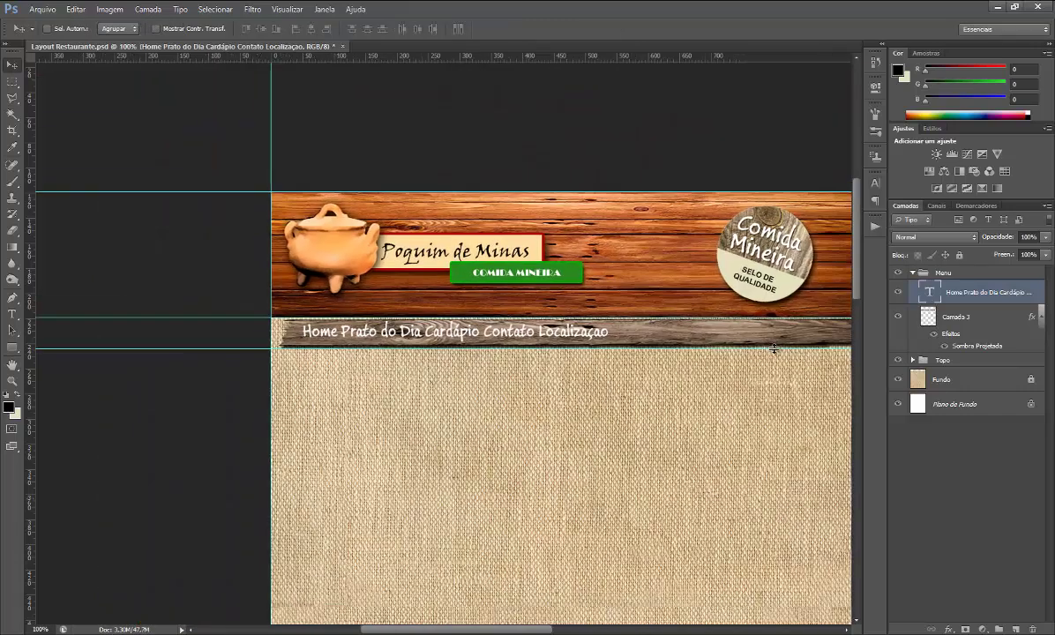
{"action": "left_click_drag", "start_coordinate": [481, 632], "coordinate": [495, 631]}
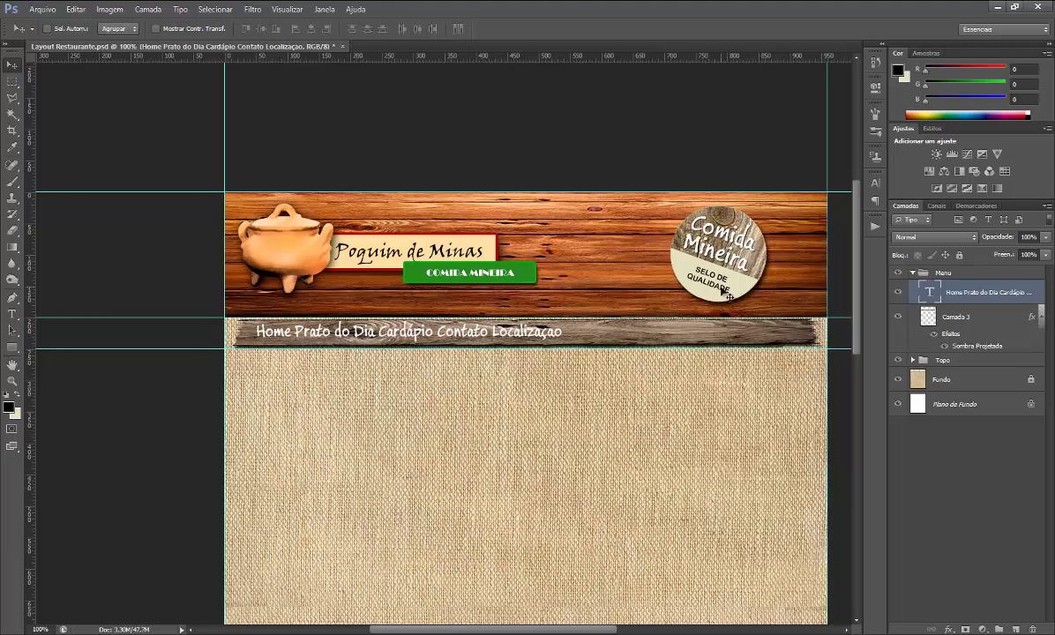
{"action": "left_click", "coordinate": [13, 314]}
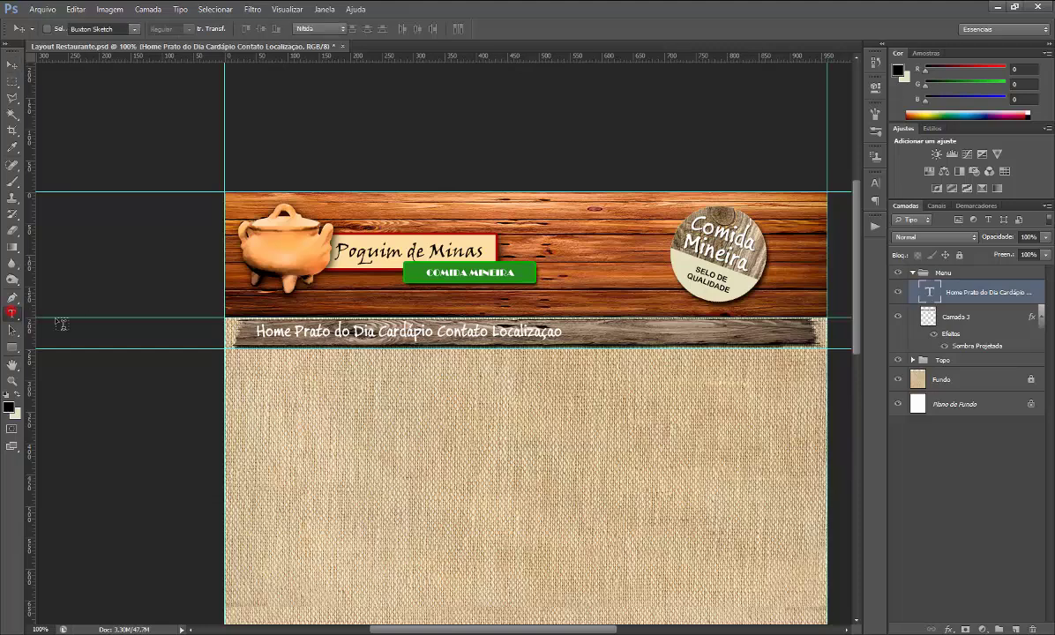
{"action": "left_click", "coordinate": [259, 331]}
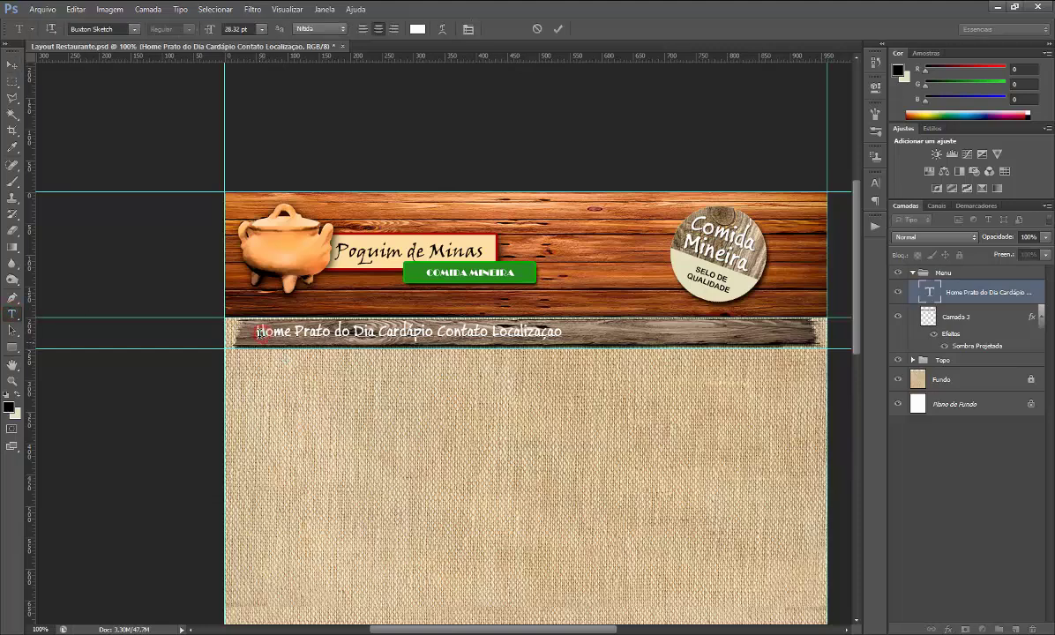
{"action": "left_click_drag", "start_coordinate": [257, 331], "coordinate": [603, 333]}
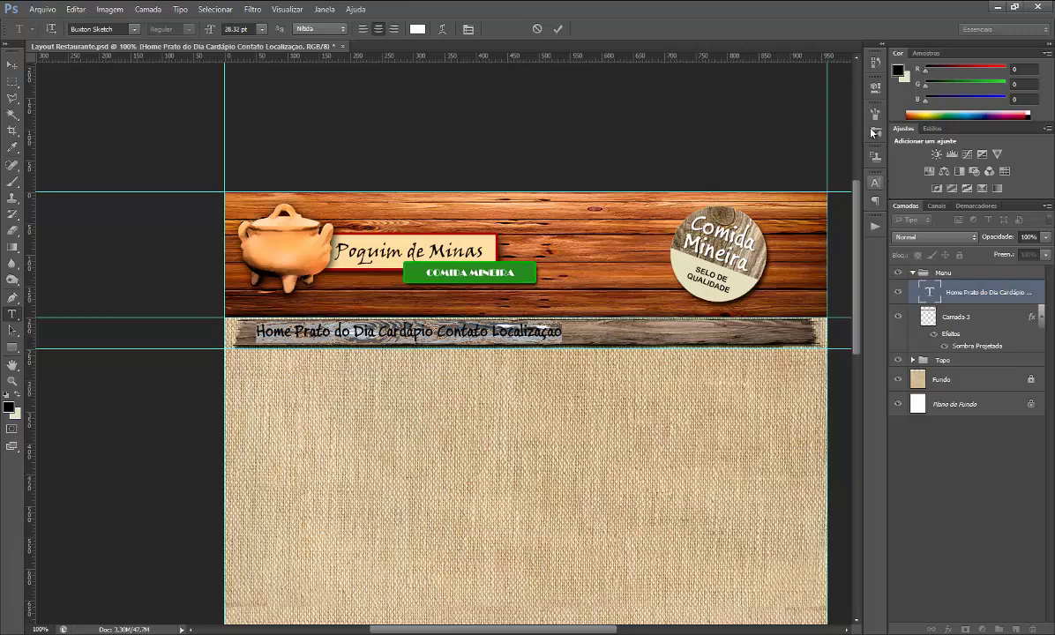
{"action": "left_click", "coordinate": [468, 29]}
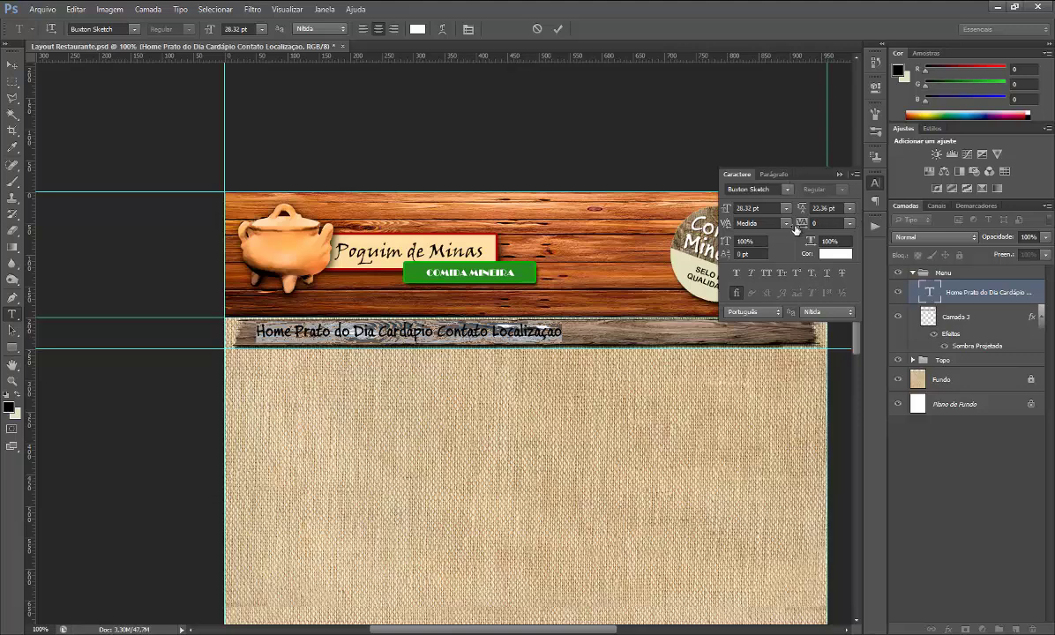
{"action": "left_click_drag", "start_coordinate": [802, 224], "coordinate": [825, 225]}
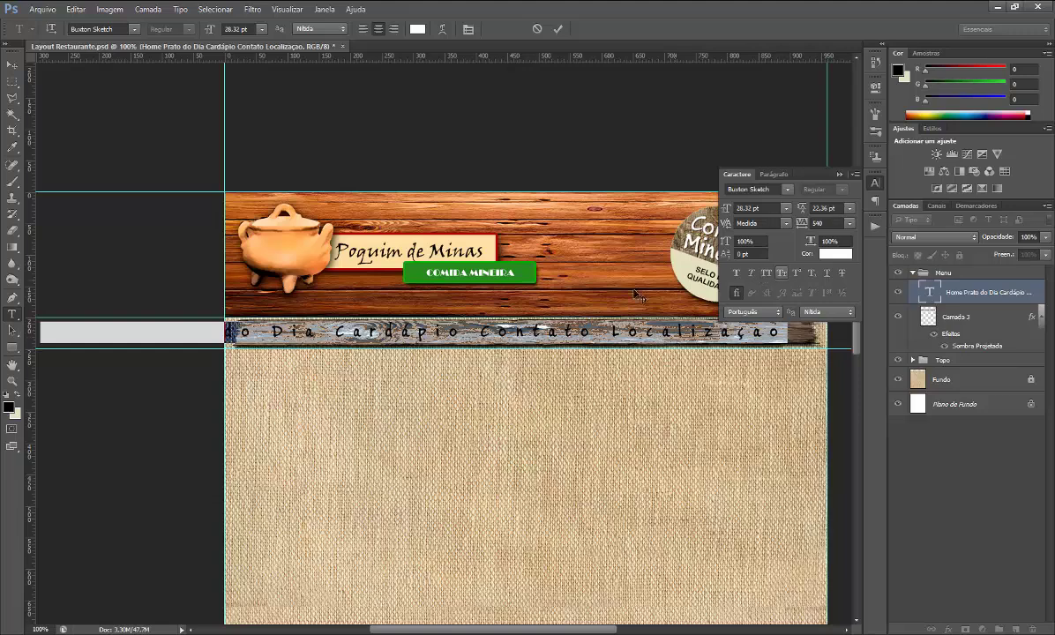
{"action": "type", "text": "0"}
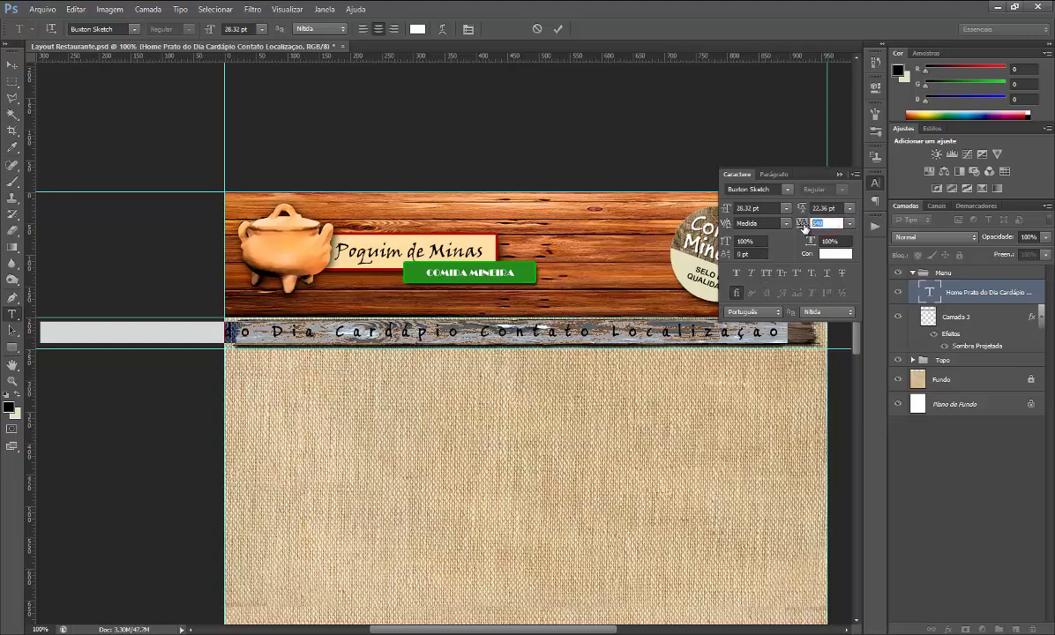
{"action": "key", "text": "Return"}
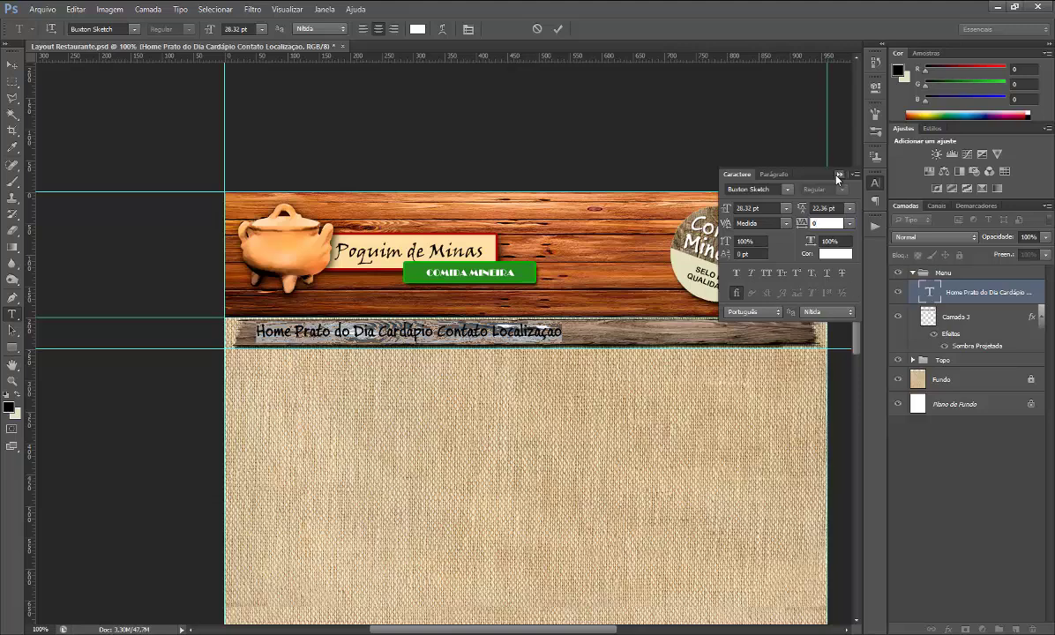
{"action": "left_click", "coordinate": [840, 177]}
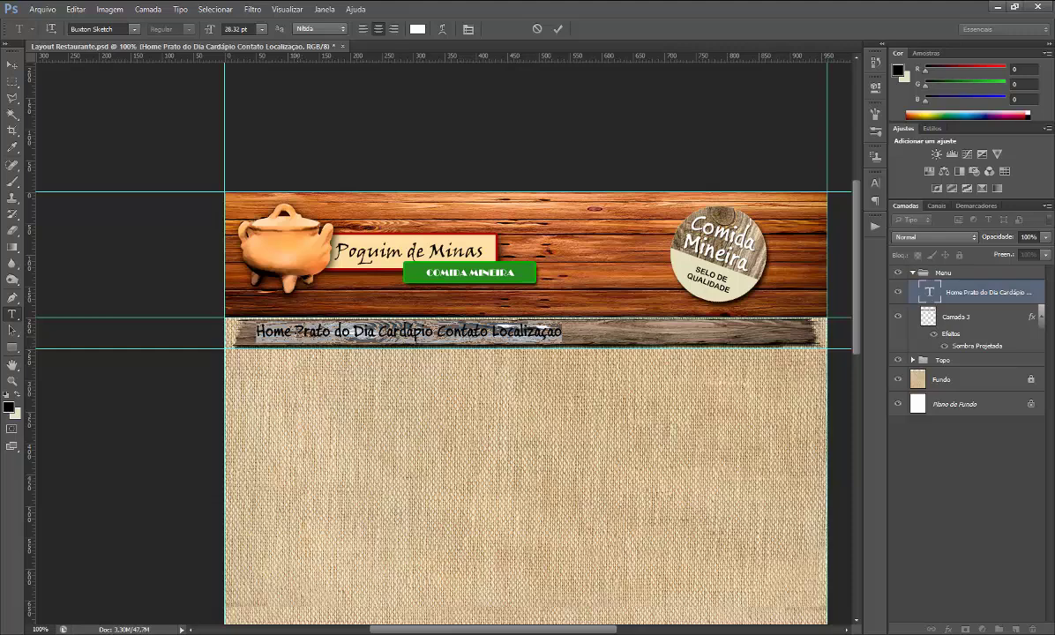
Left-align the menu text at the plank's left end and add spacing between the menu words.
{"action": "left_click", "coordinate": [299, 334]}
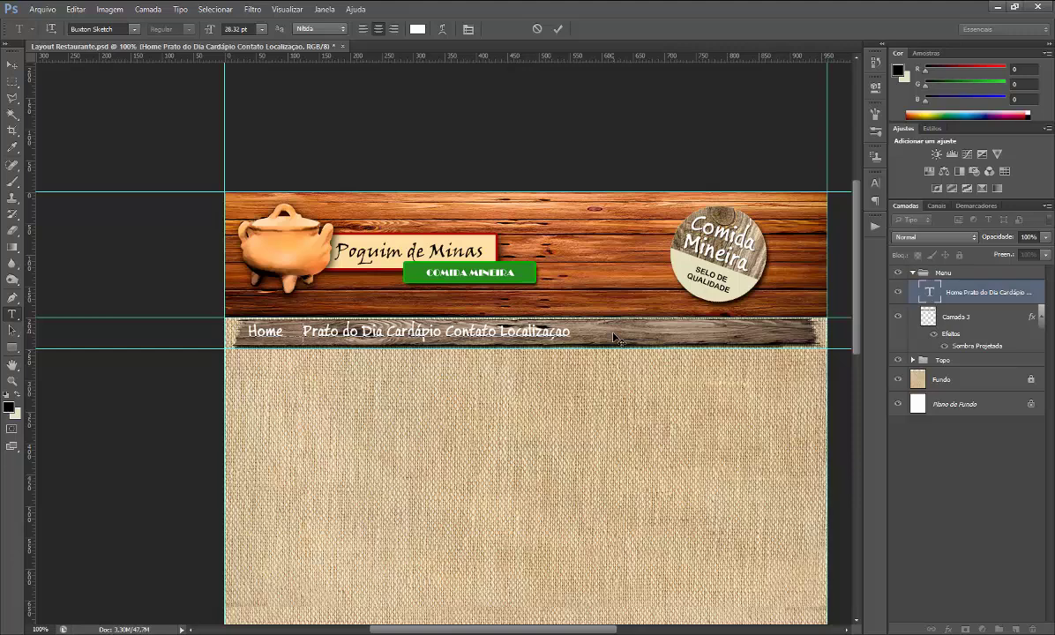
{"action": "left_click", "coordinate": [364, 29]}
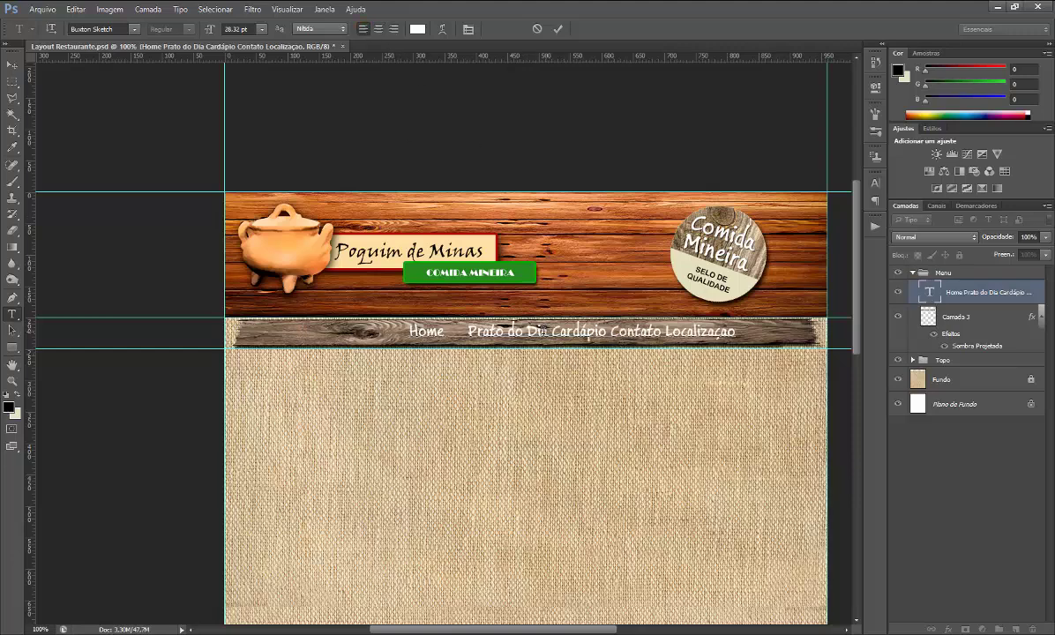
{"action": "left_click", "coordinate": [11, 66]}
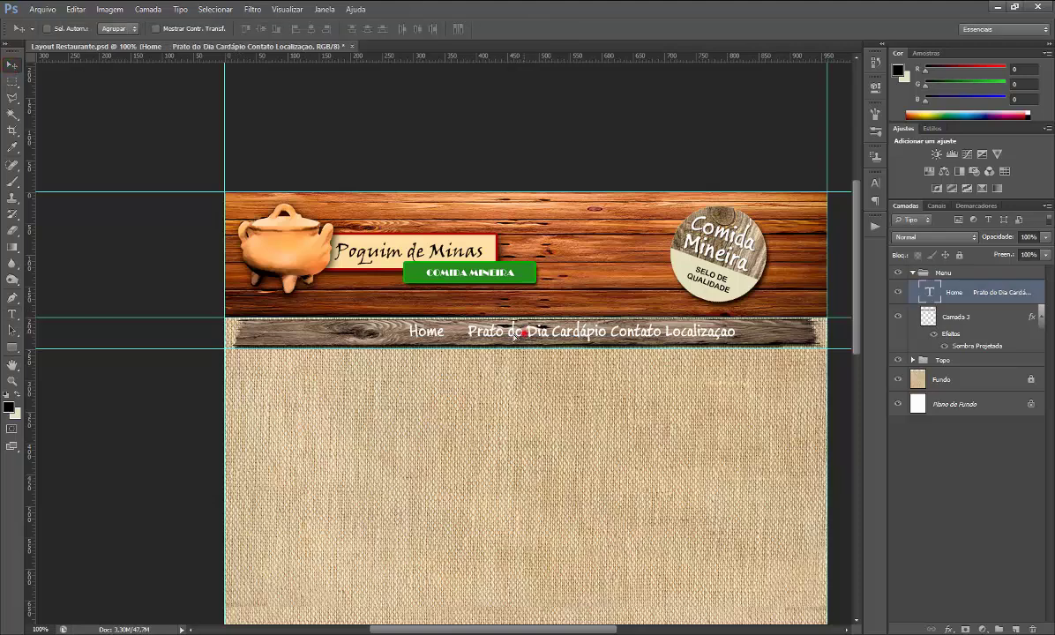
{"action": "mouse_move", "coordinate": [494, 318]}
{"action": "left_mouse_down"}
{"action": "mouse_move", "coordinate": [362, 342]}
{"action": "mouse_move", "coordinate": [382, 336]}
{"action": "left_mouse_up"}
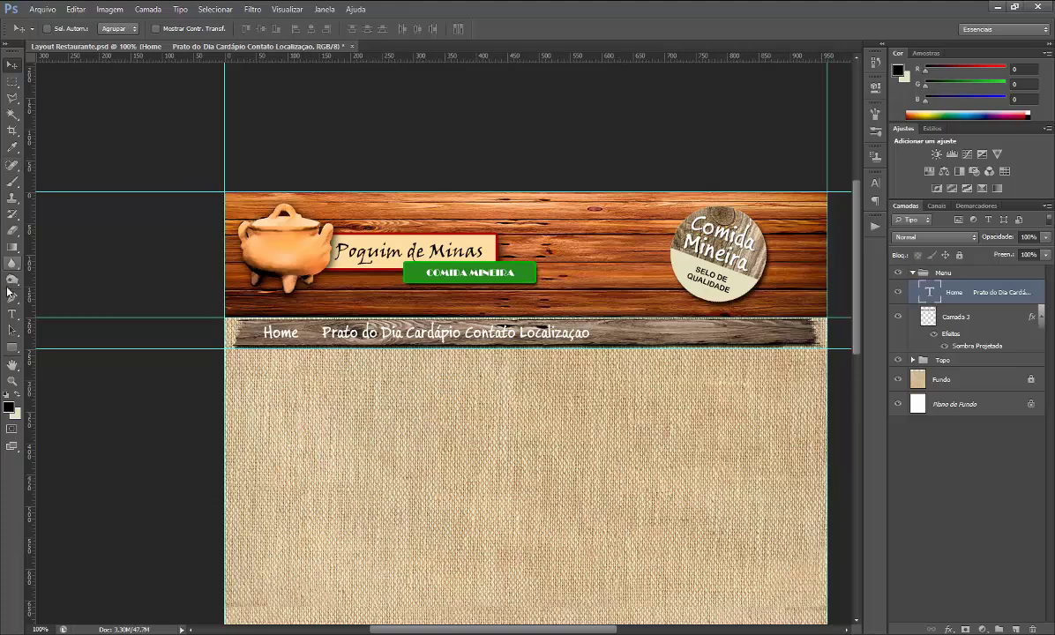
{"action": "left_click", "coordinate": [12, 313]}
{"action": "left_click", "coordinate": [385, 314]}
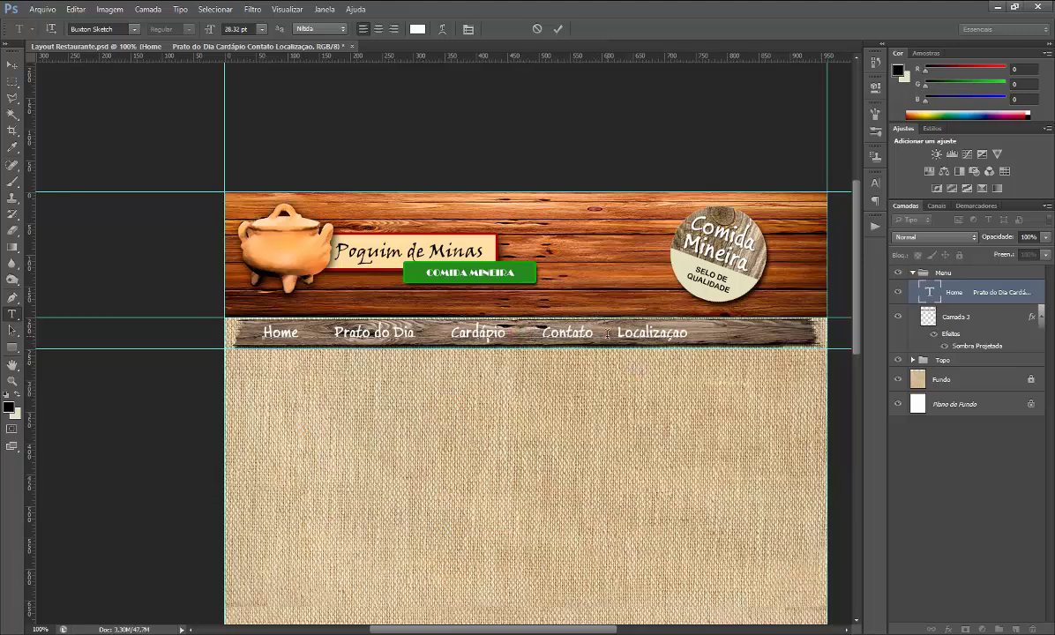
{"action": "left_click", "coordinate": [595, 332]}
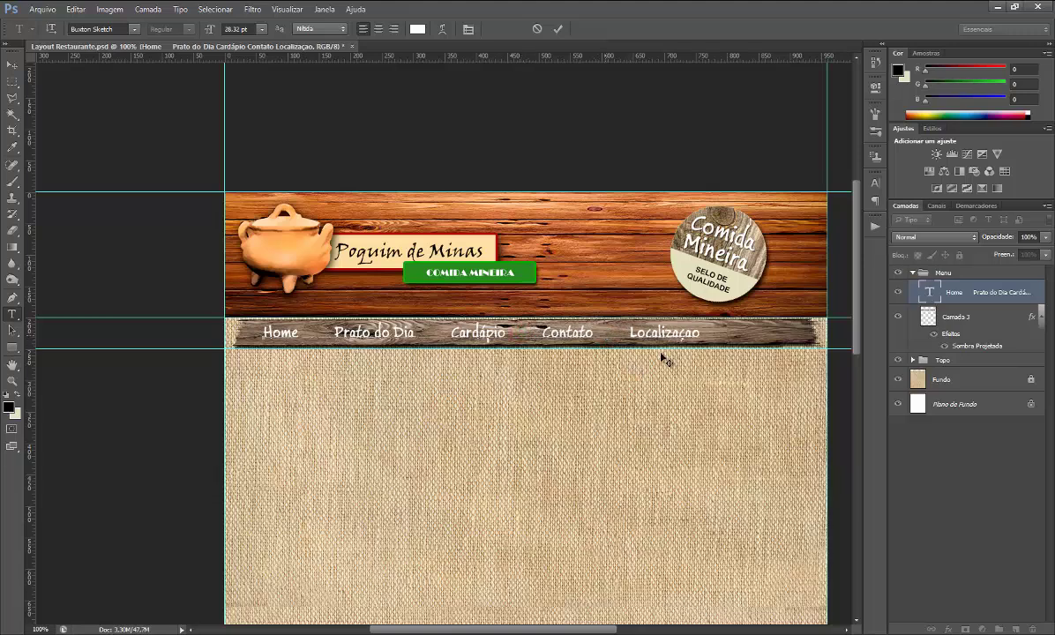
{"action": "left_click", "coordinate": [12, 65]}
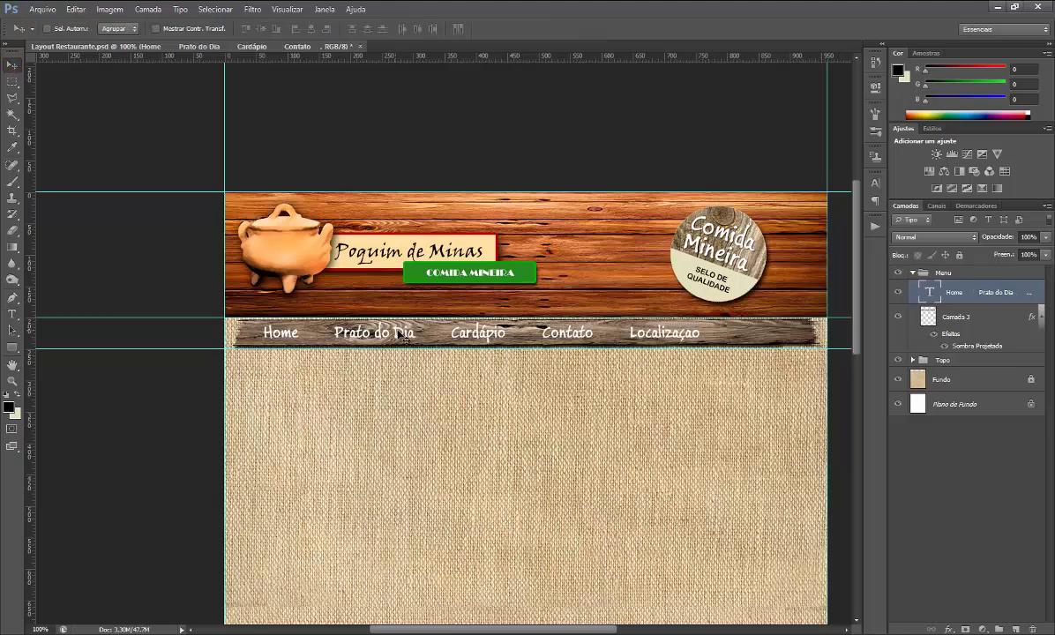
Move the menu text about 70 px right to centre it on the plank.
{"action": "mouse_move", "coordinate": [406, 335]}
{"action": "left_mouse_down"}
{"action": "mouse_move", "coordinate": [438, 334]}
{"action": "mouse_move", "coordinate": [396, 333]}
{"action": "mouse_move", "coordinate": [443, 333]}
{"action": "left_mouse_up"}
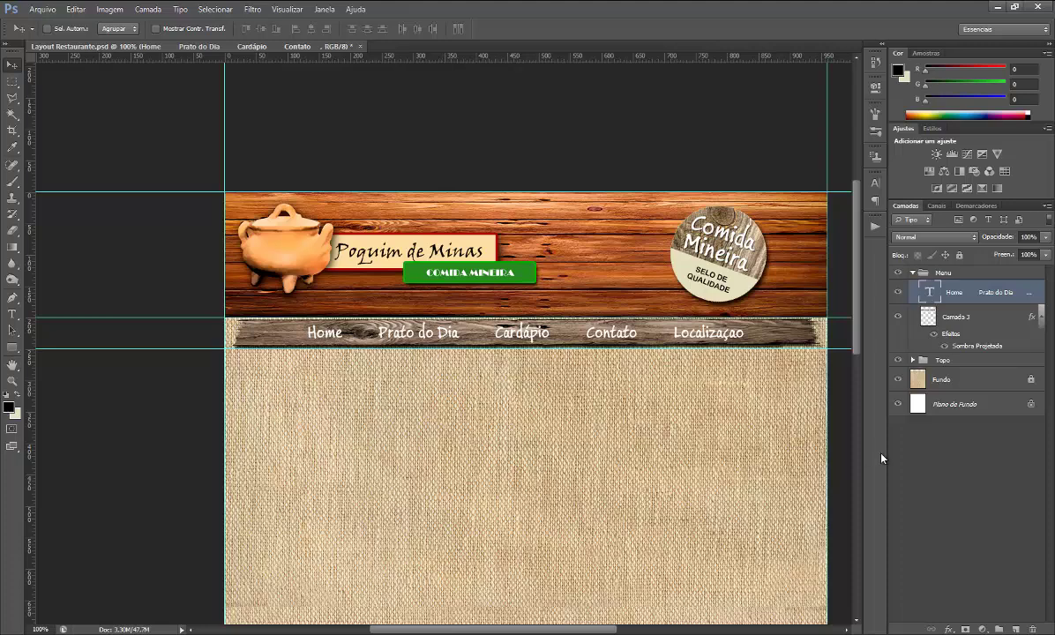
{"action": "key", "text": "ctrl+plus"}
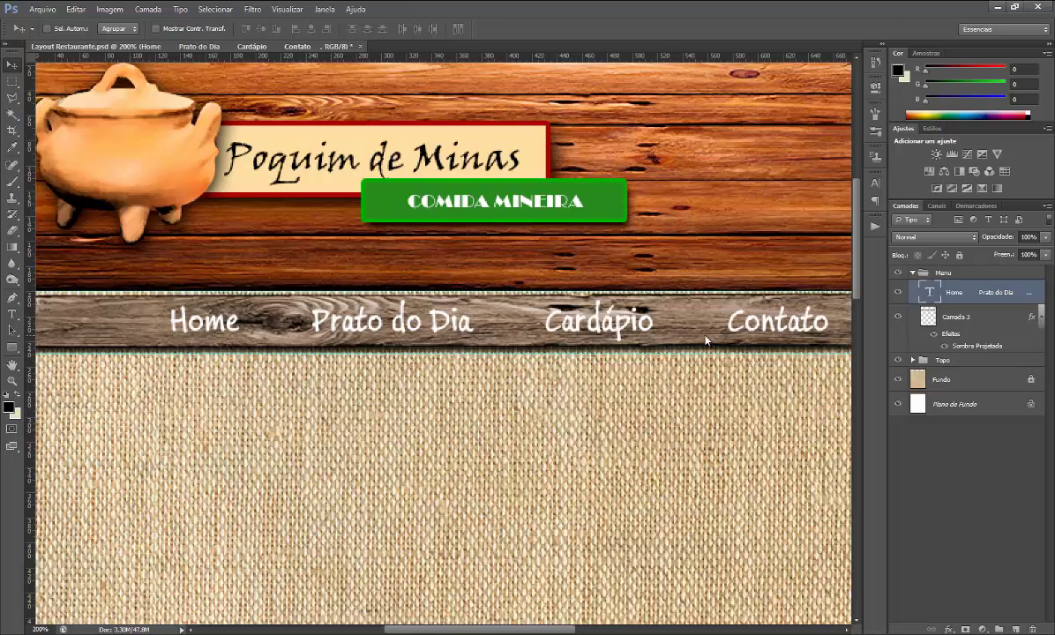
Enable Sombra Projetada on the menu text layer with Opacidade 85%.
{"action": "double_click", "coordinate": [1007, 302]}
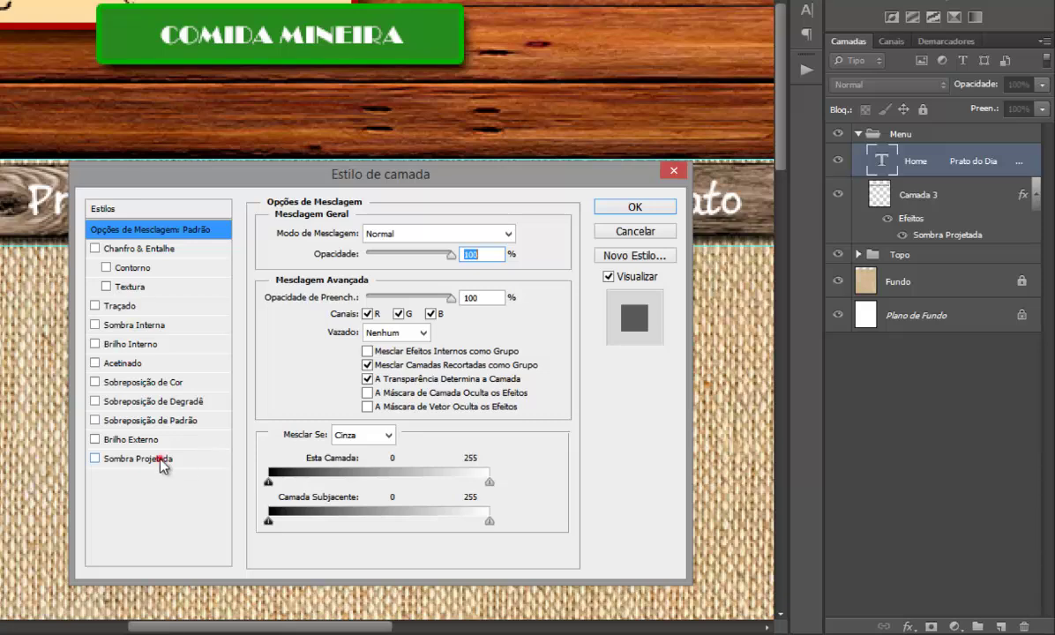
{"action": "left_click", "coordinate": [160, 459]}
{"action": "left_click_drag", "start_coordinate": [315, 176], "coordinate": [258, 306]}
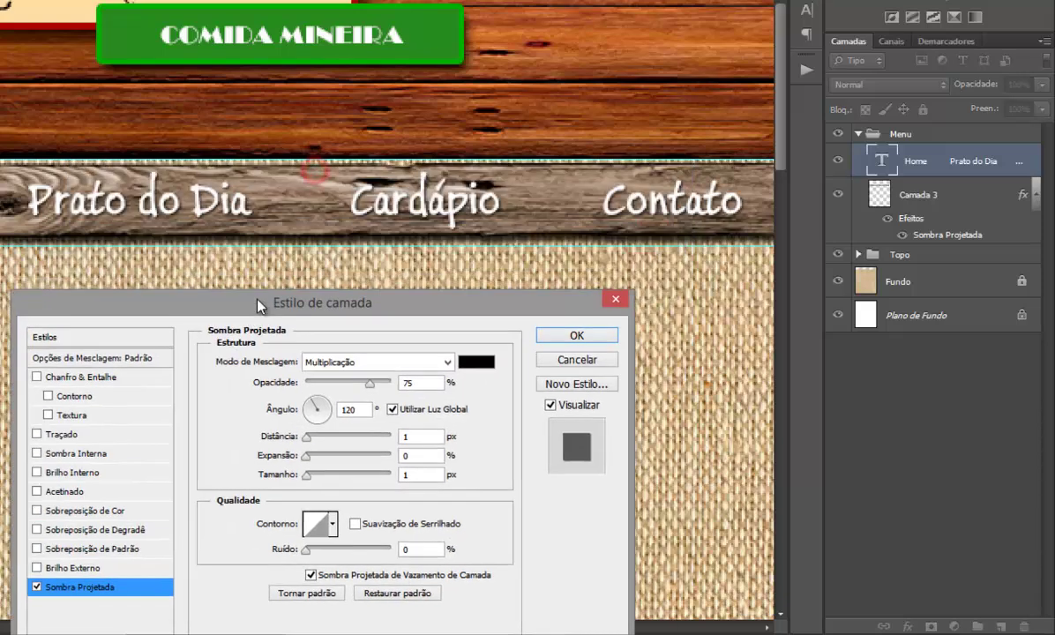
{"action": "key", "text": "ctrl+minus"}
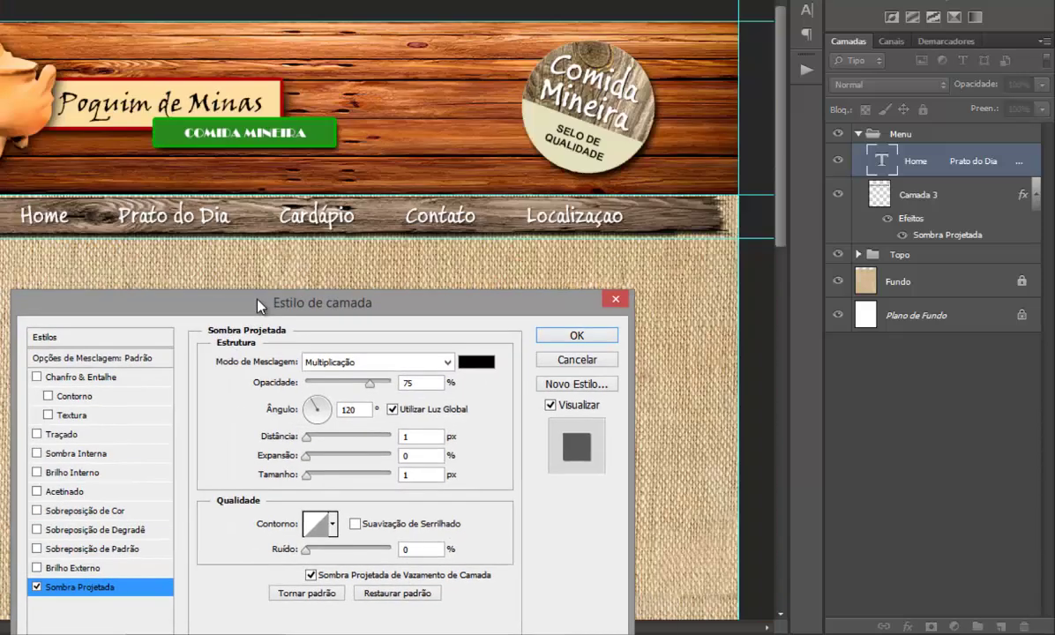
{"action": "double_click", "coordinate": [408, 382]}
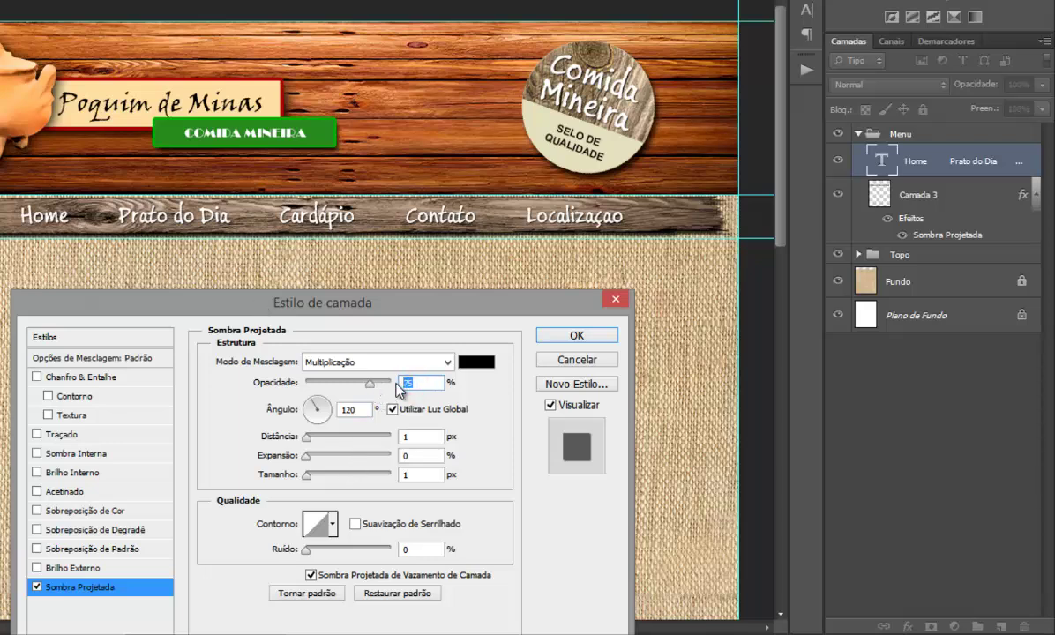
{"action": "type", "text": "85"}
{"action": "left_click", "coordinate": [591, 338]}
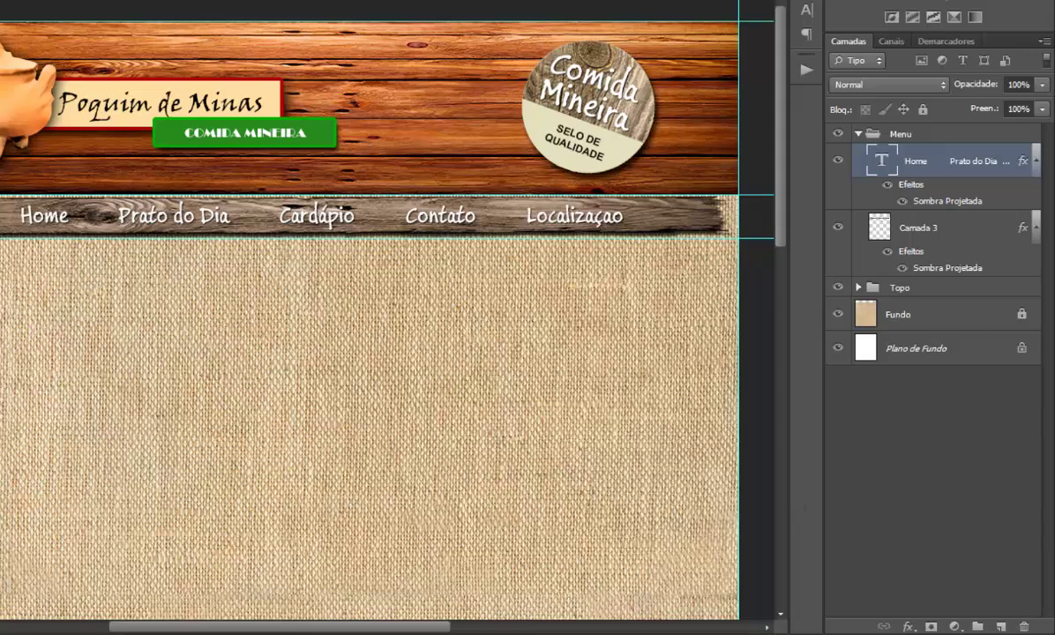
Cancel closing, save via Arquivo > Salvar, and check the header back at 100%.
{"action": "key", "text": "ctrl+w"}
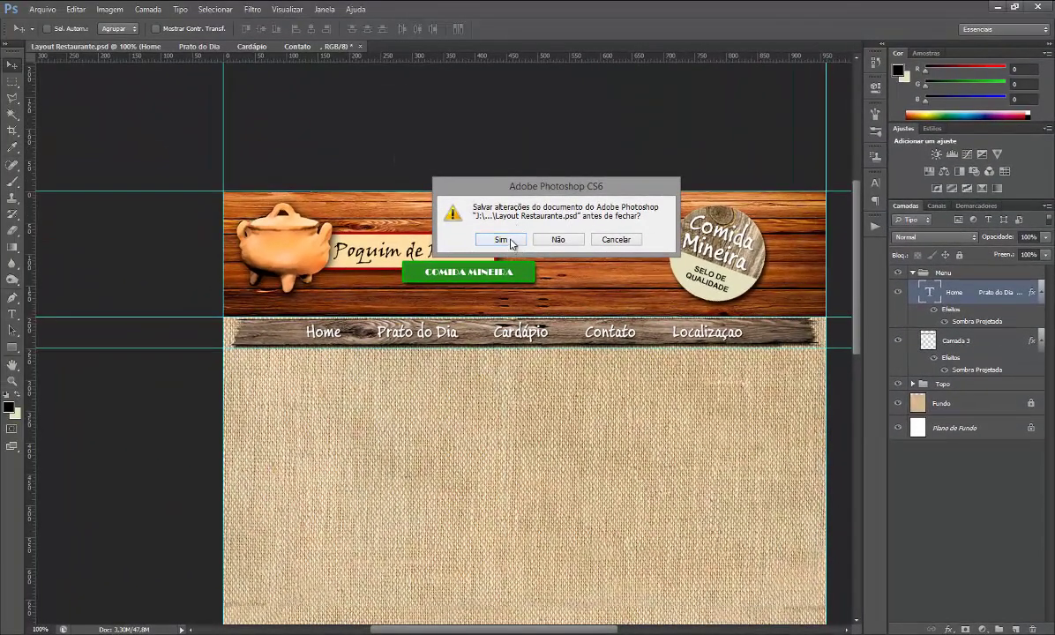
{"action": "left_click", "coordinate": [615, 240]}
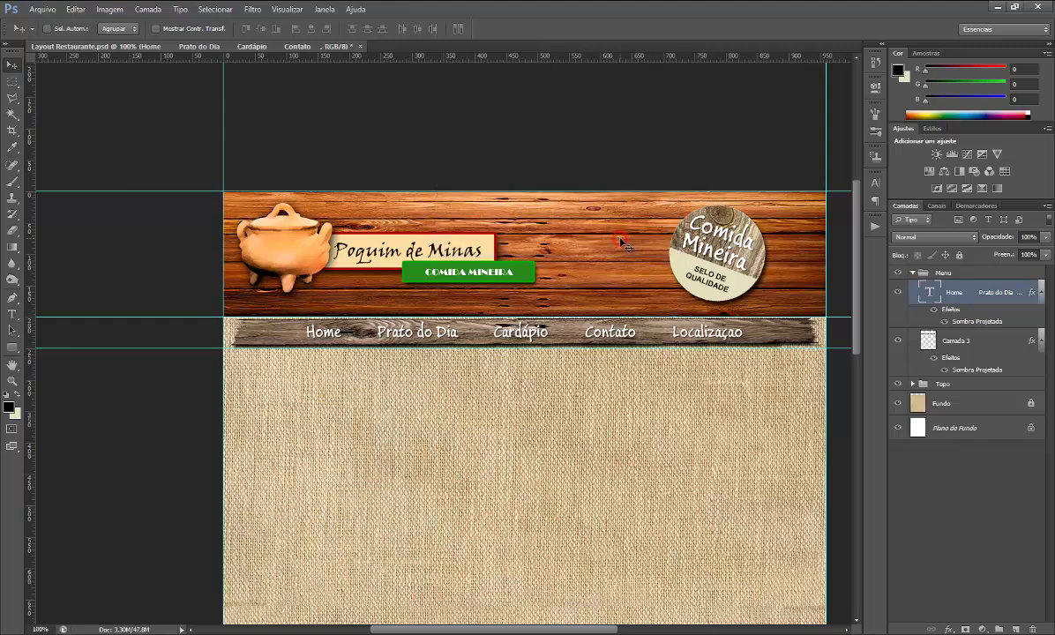
{"action": "left_click", "coordinate": [44, 12]}
{"action": "left_click", "coordinate": [73, 145]}
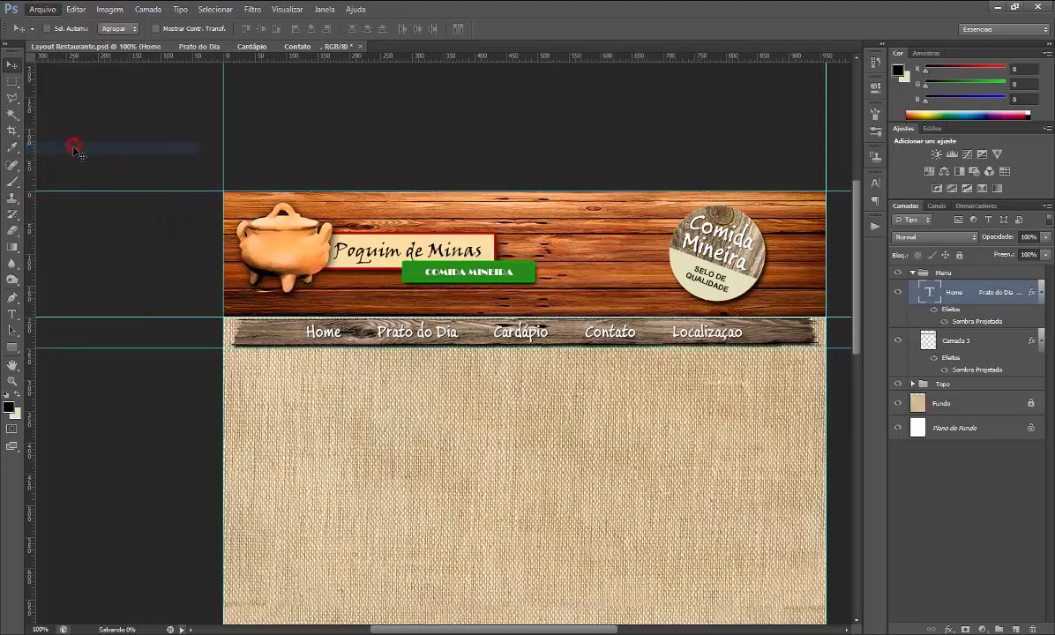
{"action": "key", "text": "ctrl+plus"}
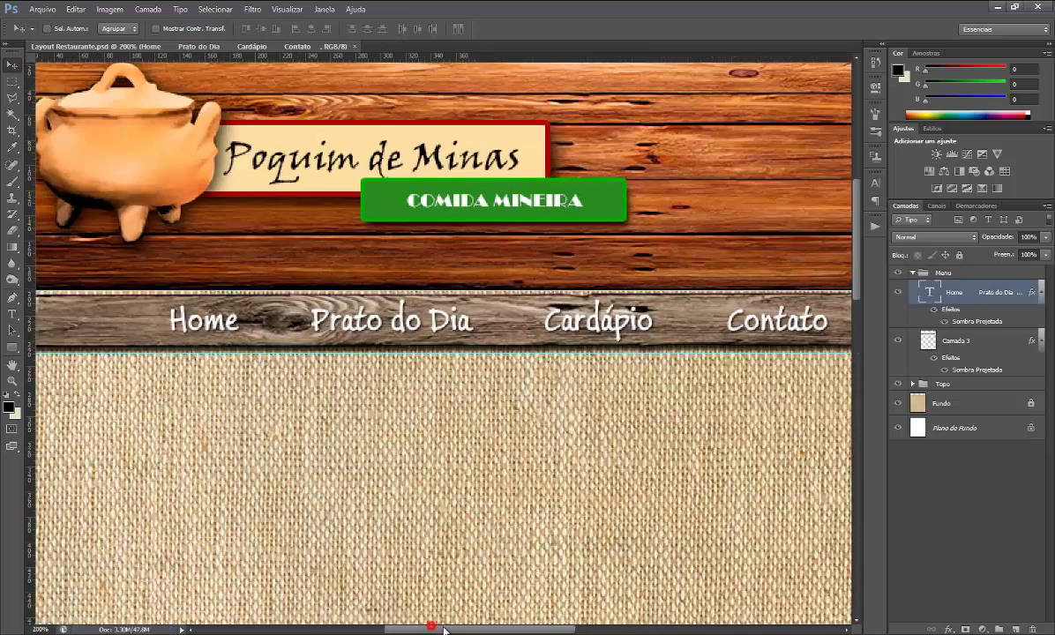
{"action": "left_click_drag", "start_coordinate": [430, 629], "coordinate": [451, 630]}
{"action": "key", "text": "ctrl+minus"}
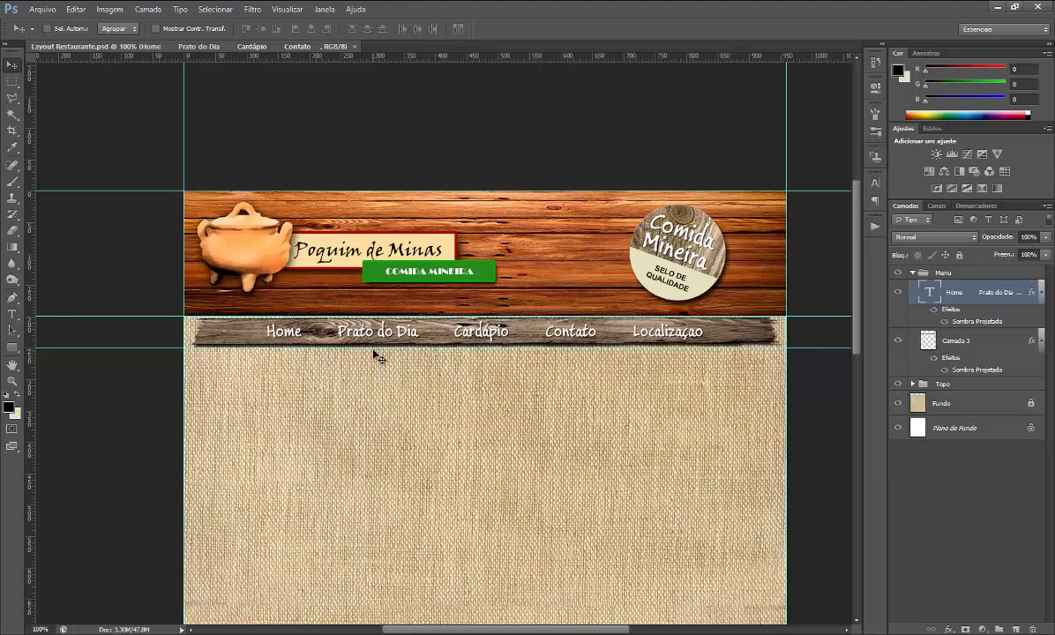
Rename the original menu text layer to 'Menu normal'.
{"action": "double_click", "coordinate": [951, 295]}
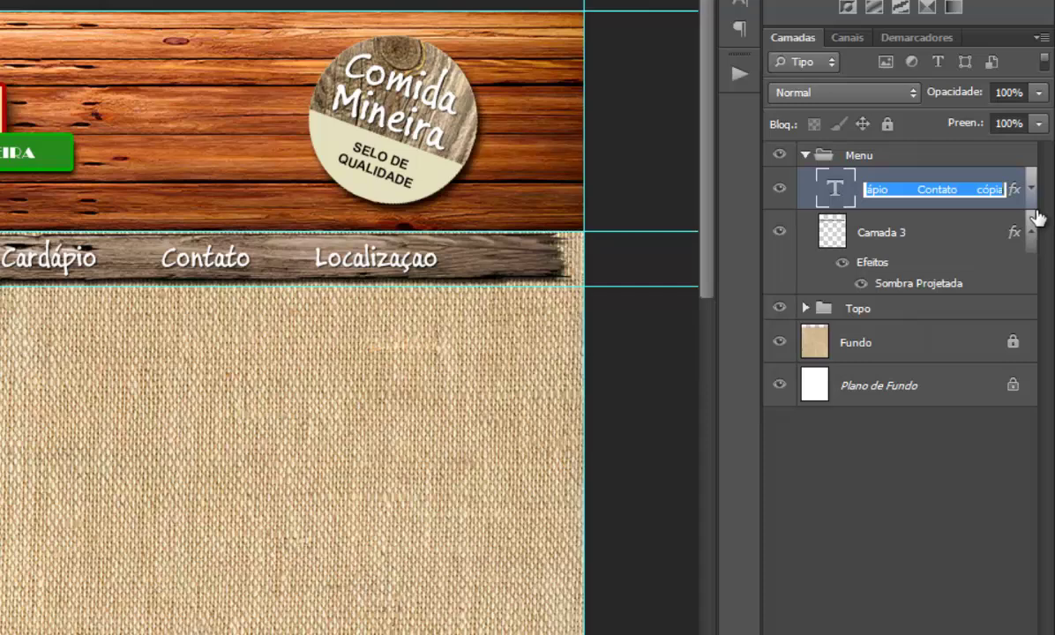
{"action": "type", "text": "menu"}
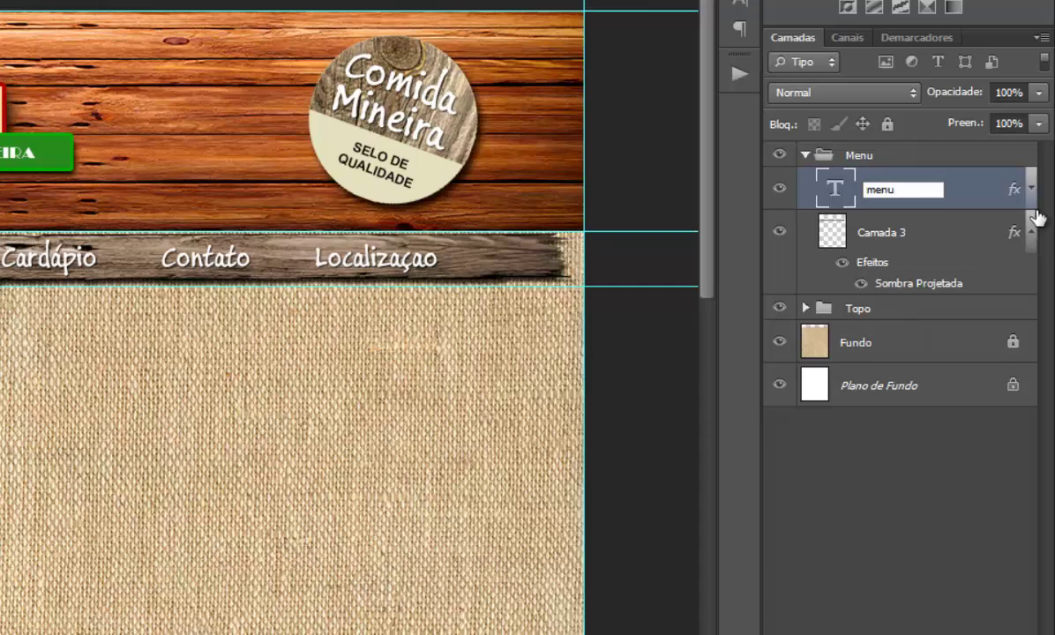
{"action": "key", "text": "BackSpace"}
{"action": "key", "text": "BackSpace"}
{"action": "key", "text": "BackSpace"}
{"action": "key", "text": "BackSpace"}
{"action": "type", "text": "Menu "}
{"action": "type", "text": "normal"}
{"action": "key", "text": "Return"}
Duplicate Menu normal and name the copy 'Menu Over'.
{"action": "key", "text": "ctrl+j"}
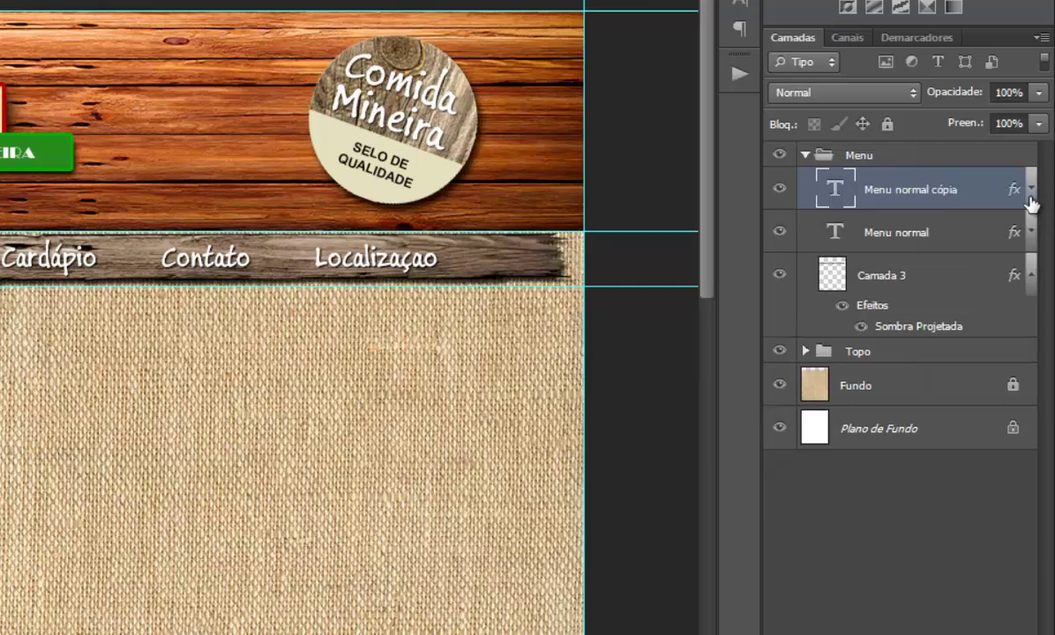
{"action": "mouse_move", "coordinate": [895, 193]}
{"action": "left_mouse_down"}
{"action": "mouse_move", "coordinate": [900, 218]}
{"action": "mouse_move", "coordinate": [898, 202]}
{"action": "mouse_move", "coordinate": [1028, 214]}
{"action": "left_mouse_up"}
{"action": "double_click", "coordinate": [902, 192]}
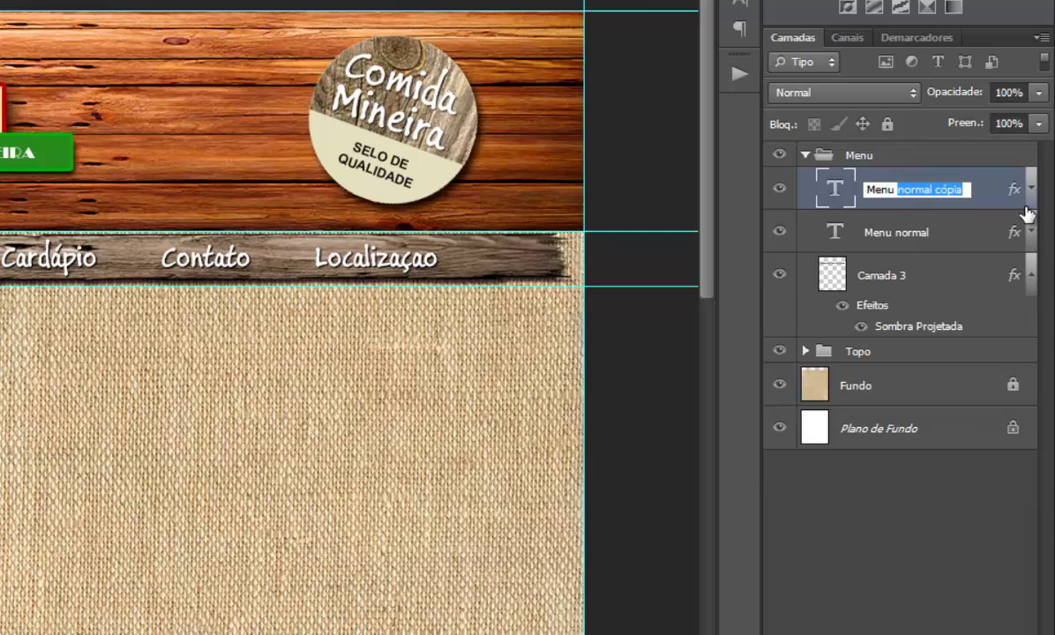
{"action": "type", "text": "UP"}
{"action": "key", "text": "Return"}
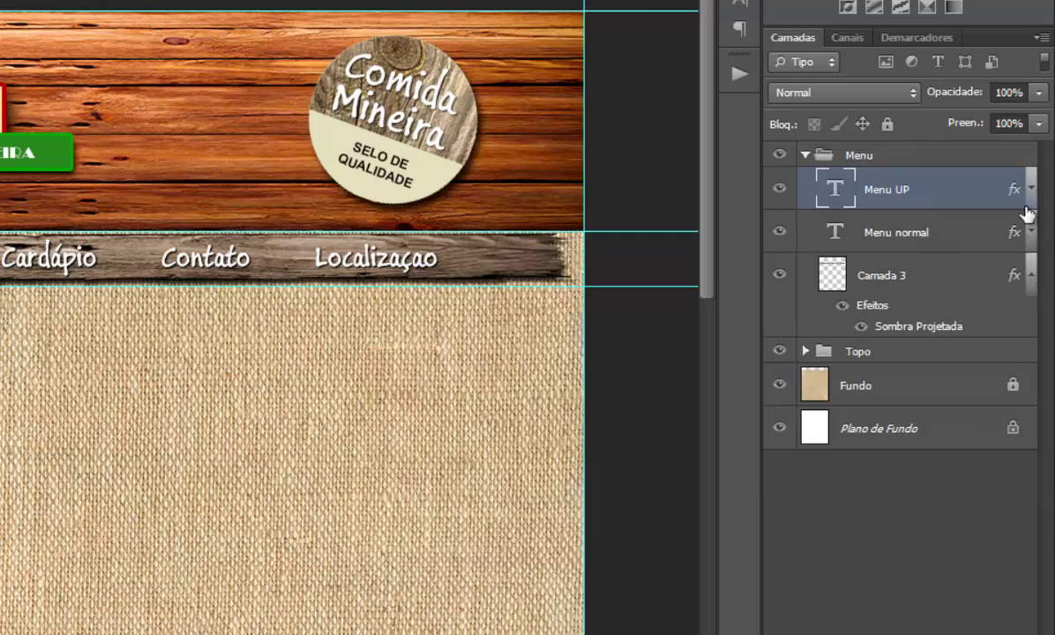
{"action": "left_click", "coordinate": [883, 189]}
{"action": "double_click", "coordinate": [883, 188]}
{"action": "type", "text": "O"}
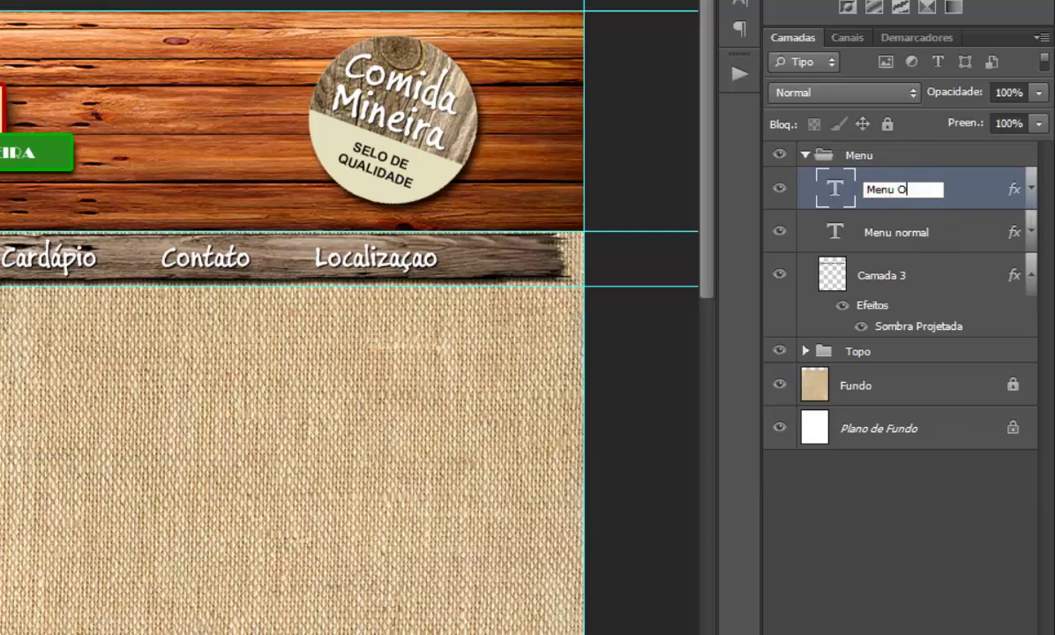
{"action": "type", "text": "ver"}
{"action": "key", "text": "Return"}
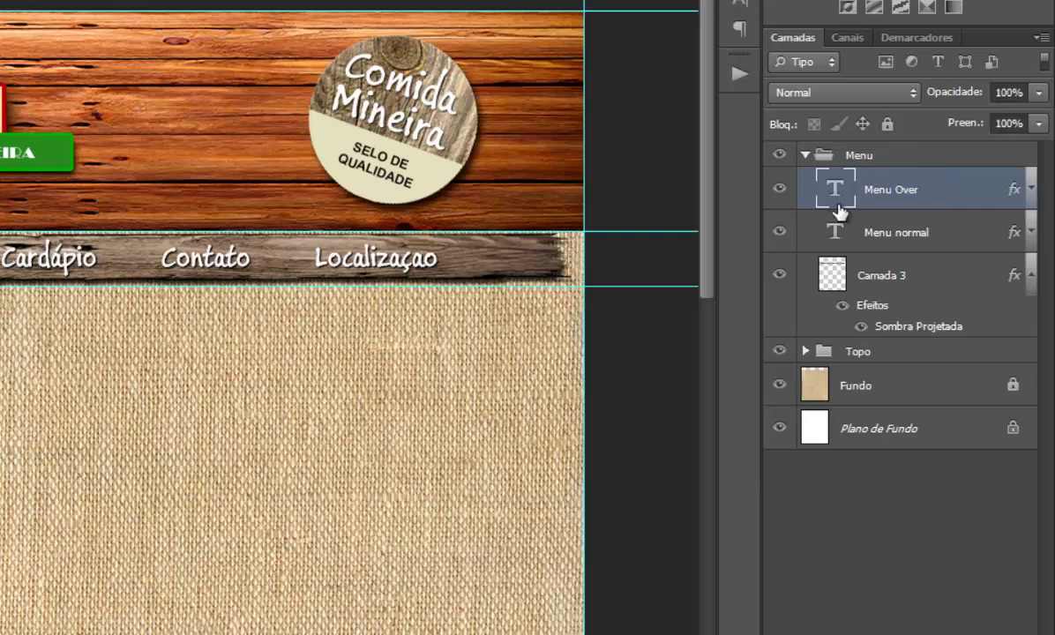
Add an outer glow (Brilho Externo) to Menu Over with a bright green colour.
{"action": "double_click", "coordinate": [951, 193]}
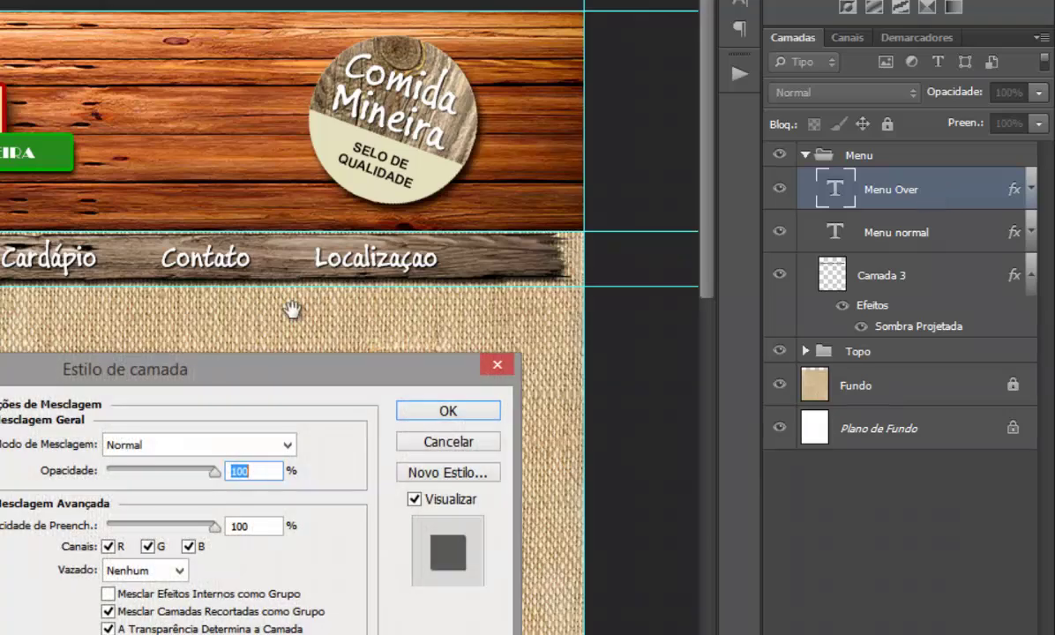
{"action": "left_click_drag", "start_coordinate": [117, 377], "coordinate": [477, 81]}
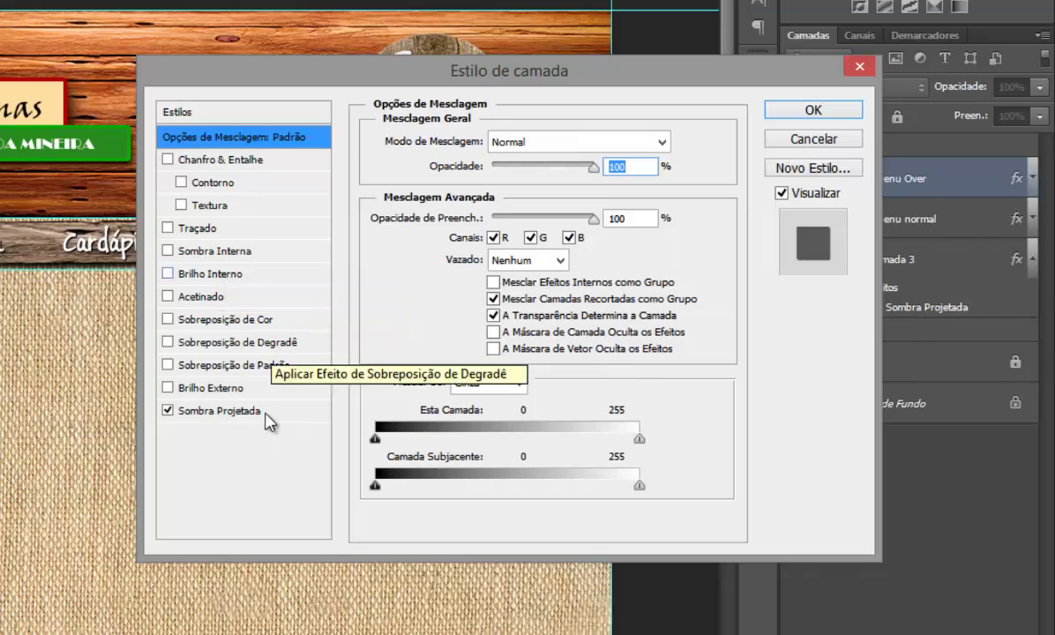
{"action": "left_click", "coordinate": [216, 388]}
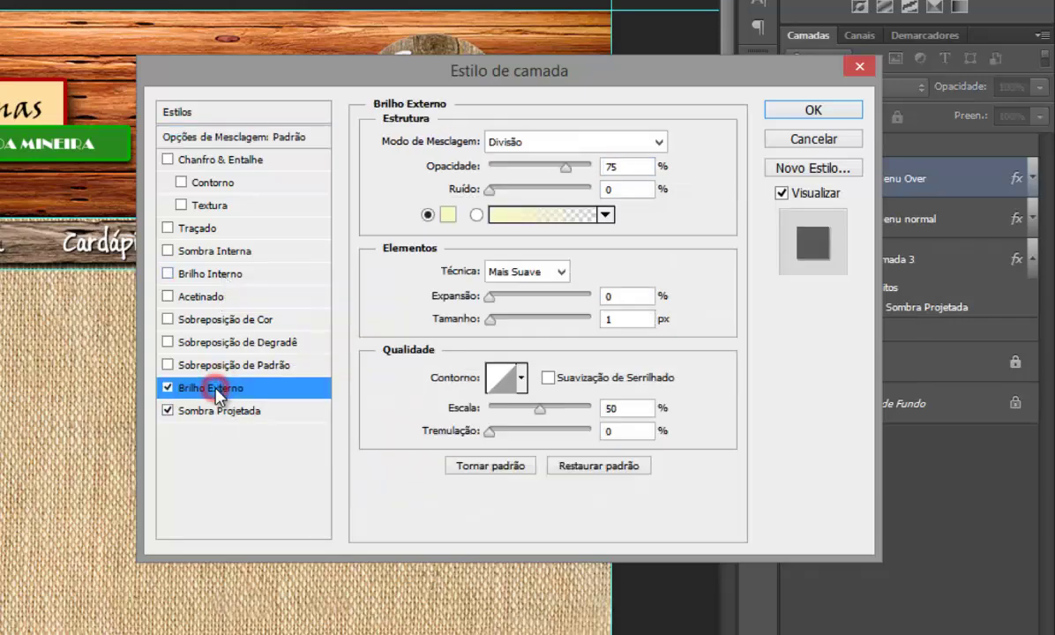
{"action": "left_click_drag", "start_coordinate": [214, 77], "coordinate": [12, 315]}
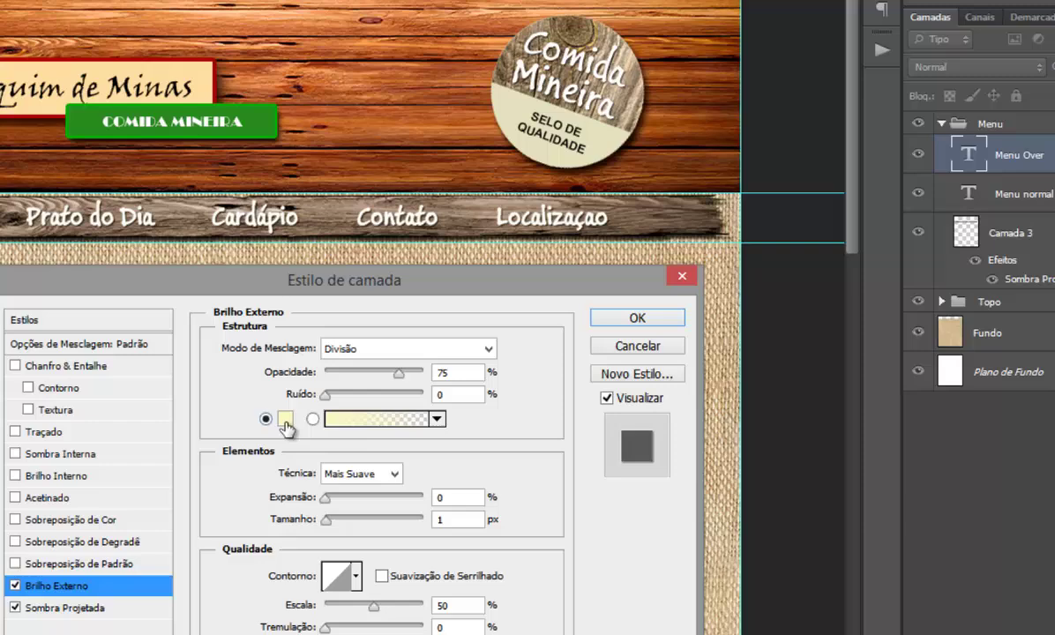
{"action": "left_click", "coordinate": [245, 452]}
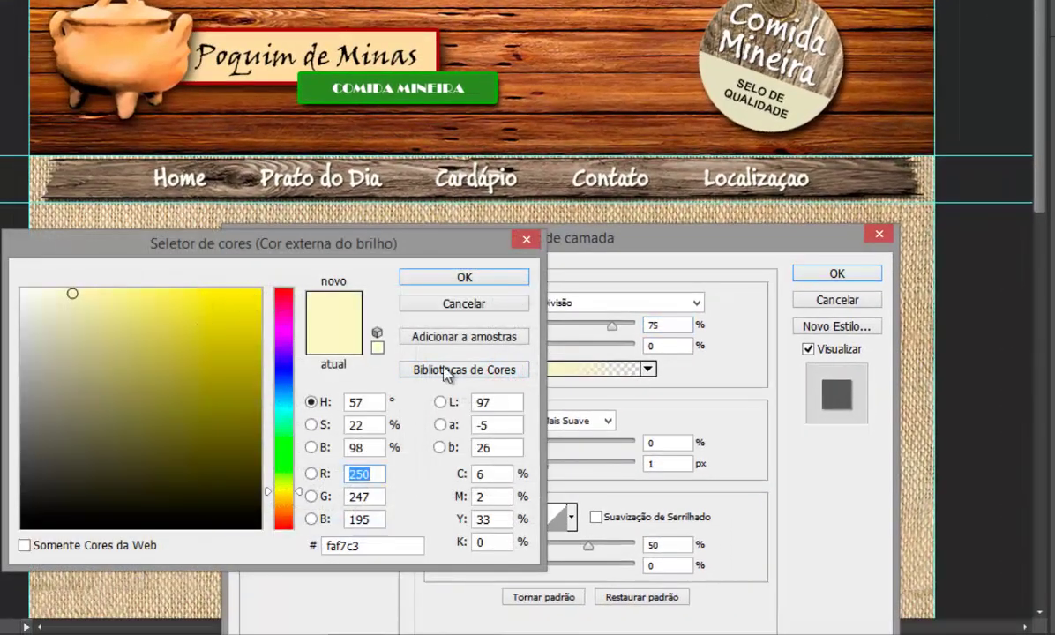
{"action": "left_click", "coordinate": [282, 291]}
{"action": "left_click_drag", "start_coordinate": [234, 297], "coordinate": [265, 287]}
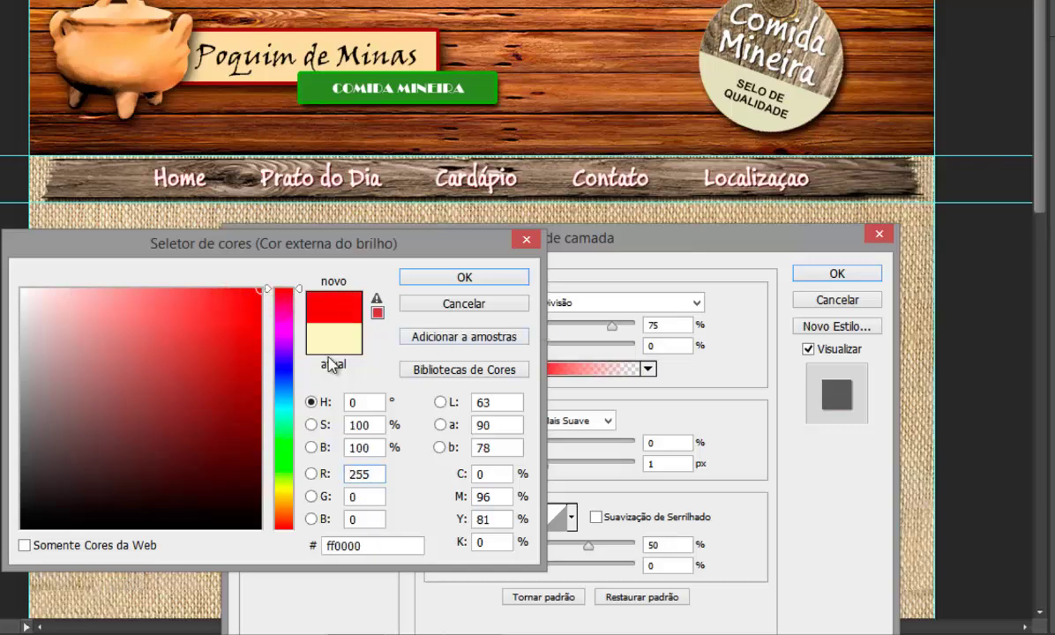
{"action": "left_click", "coordinate": [282, 446]}
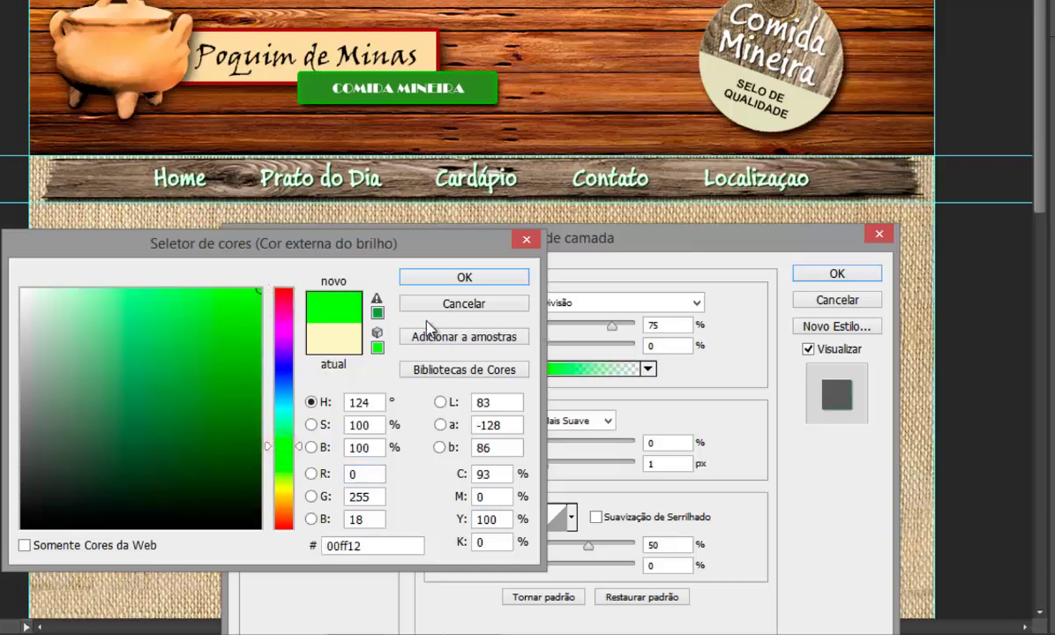
{"action": "left_click", "coordinate": [461, 277]}
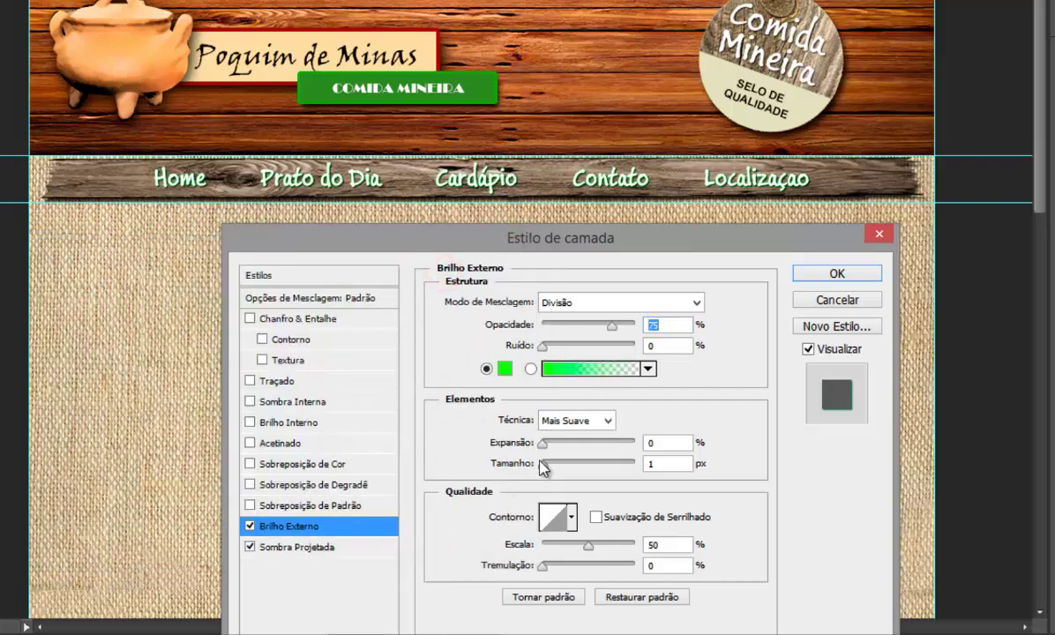
Set glow spread 15%, size 5 px, colour 04ba11, keep the drop shadow, and apply.
{"action": "left_click", "coordinate": [546, 465]}
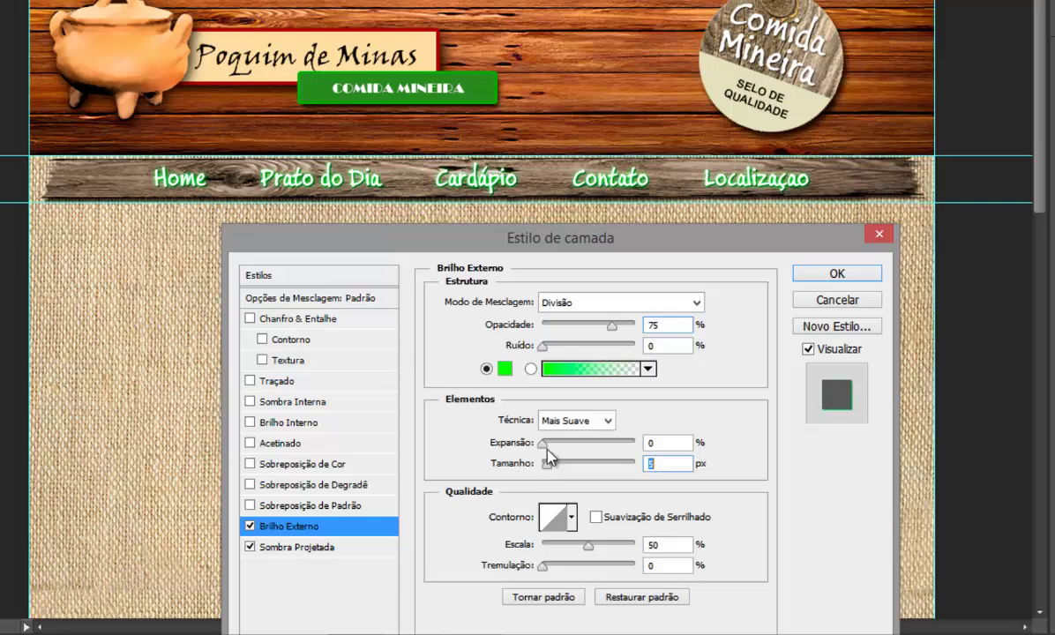
{"action": "left_click_drag", "start_coordinate": [545, 444], "coordinate": [557, 446]}
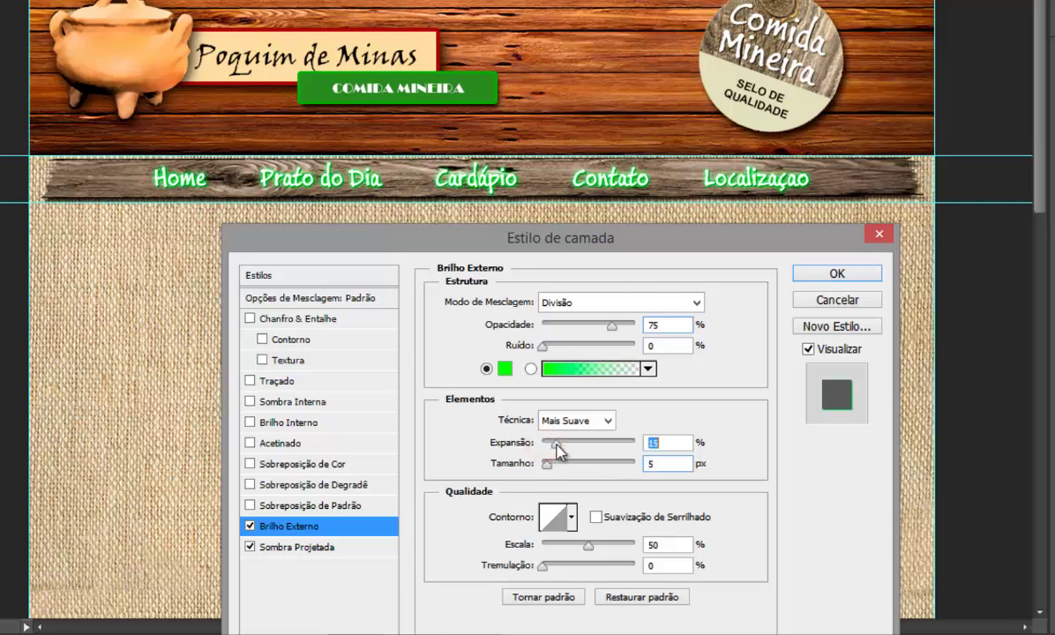
{"action": "left_click", "coordinate": [504, 368]}
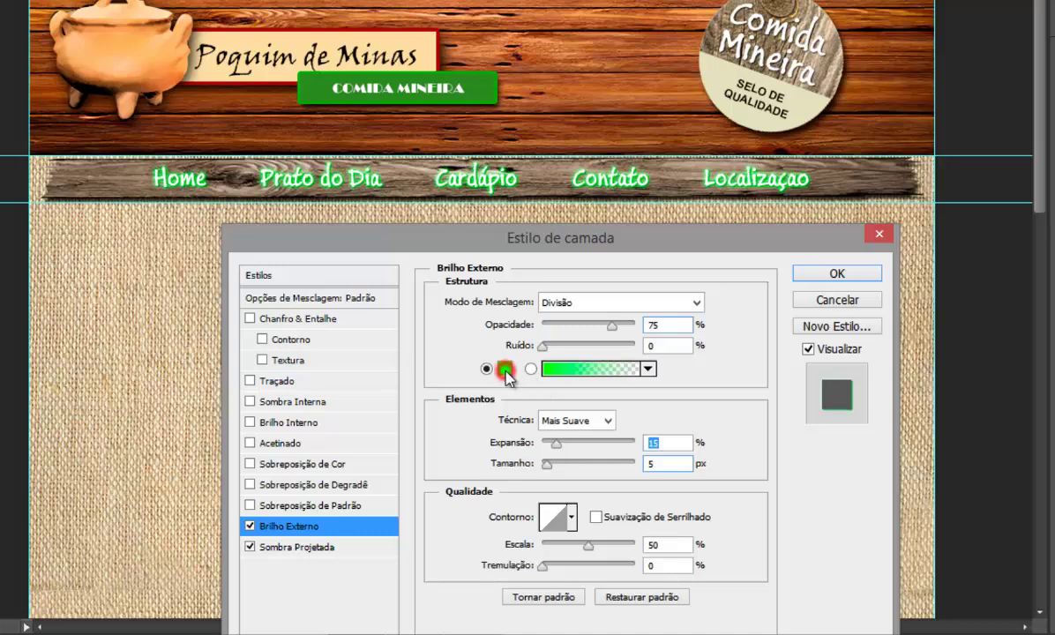
{"action": "left_click_drag", "start_coordinate": [250, 334], "coordinate": [256, 353]}
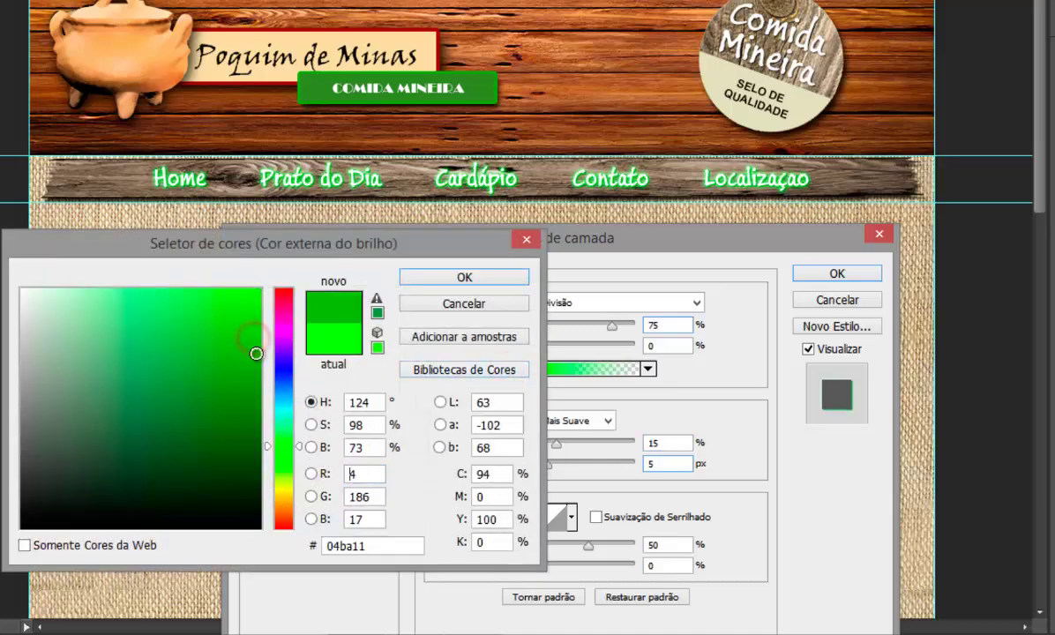
{"action": "left_click", "coordinate": [465, 278]}
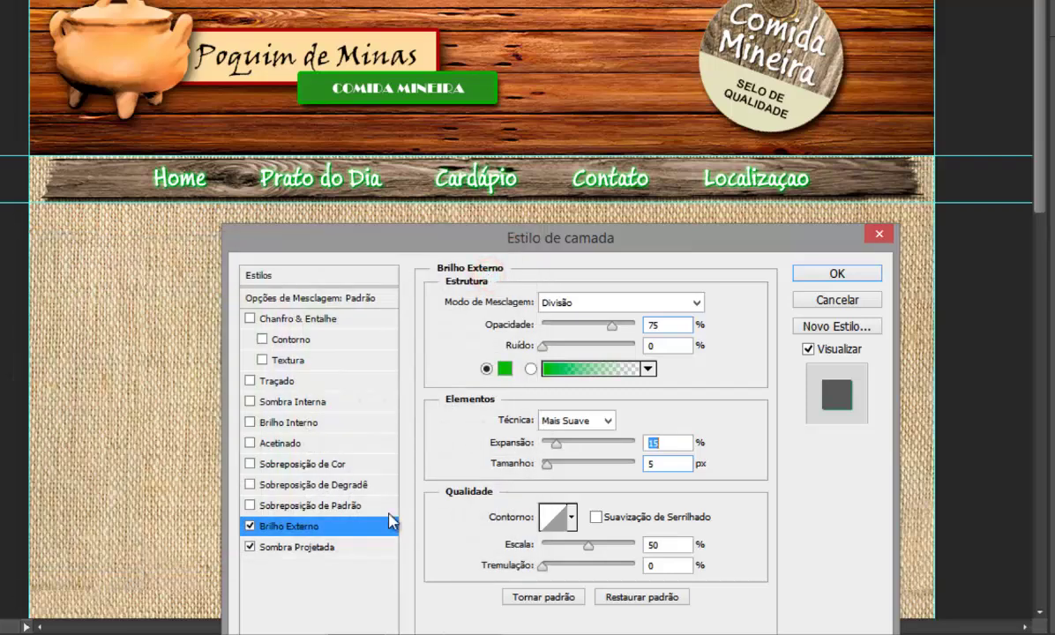
{"action": "left_click", "coordinate": [249, 547]}
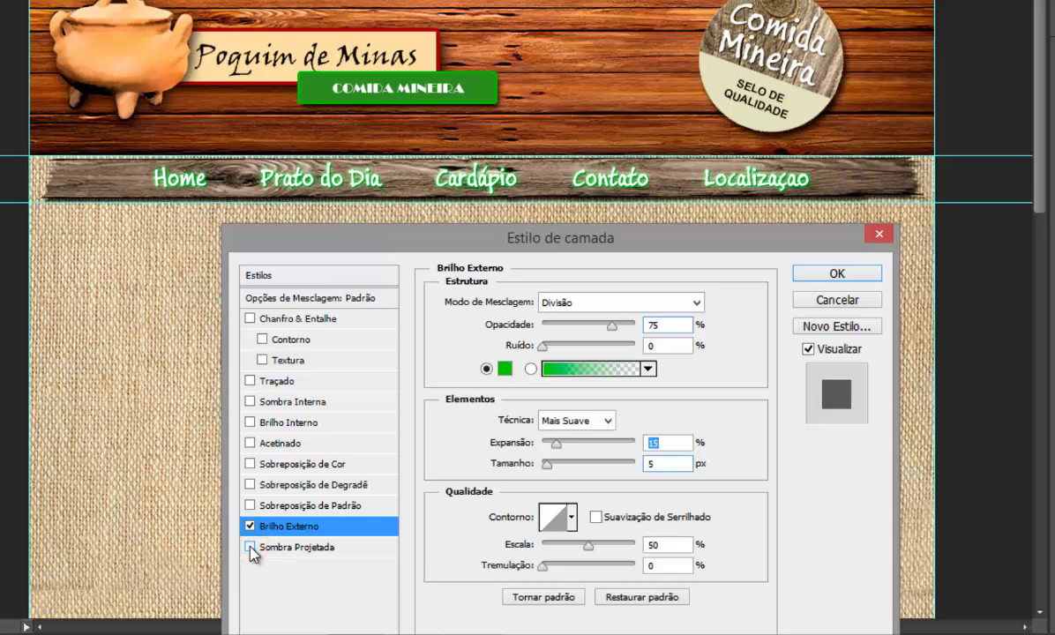
{"action": "left_click", "coordinate": [250, 547]}
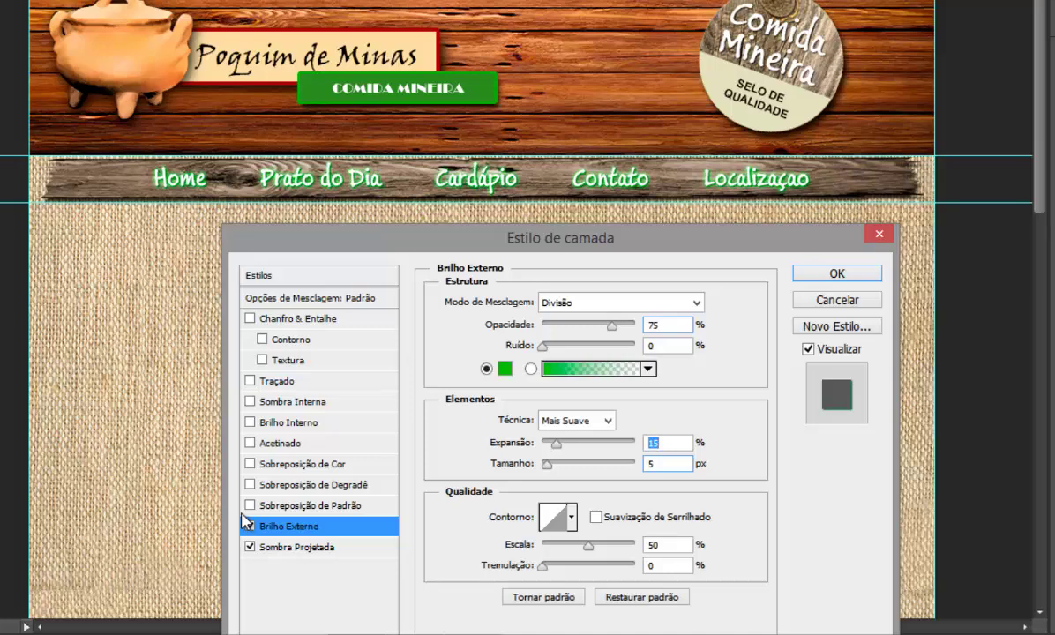
{"action": "key", "text": "ctrl+plus"}
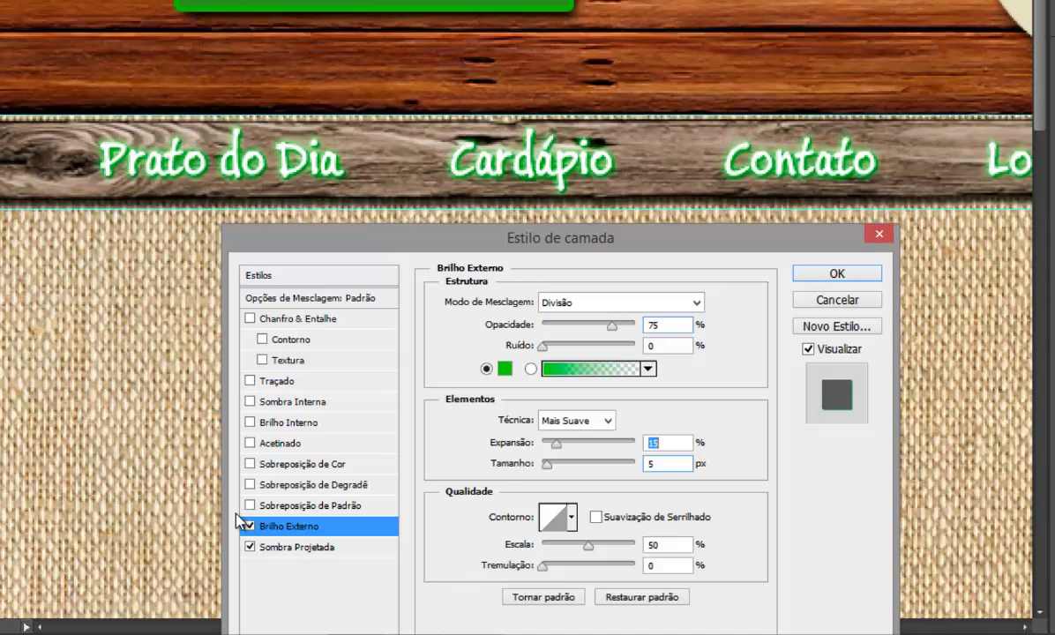
{"action": "left_click", "coordinate": [836, 277]}
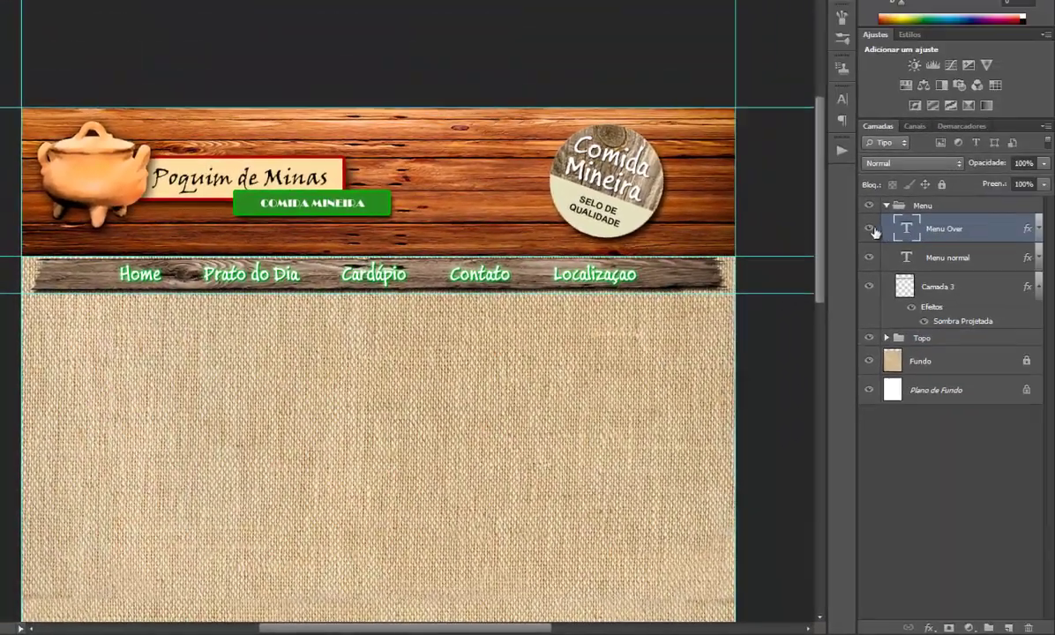
Hide the Menu Over layer and move it below Menu normal.
{"action": "left_click", "coordinate": [870, 229]}
{"action": "left_click", "coordinate": [870, 229]}
{"action": "left_click", "coordinate": [870, 229]}
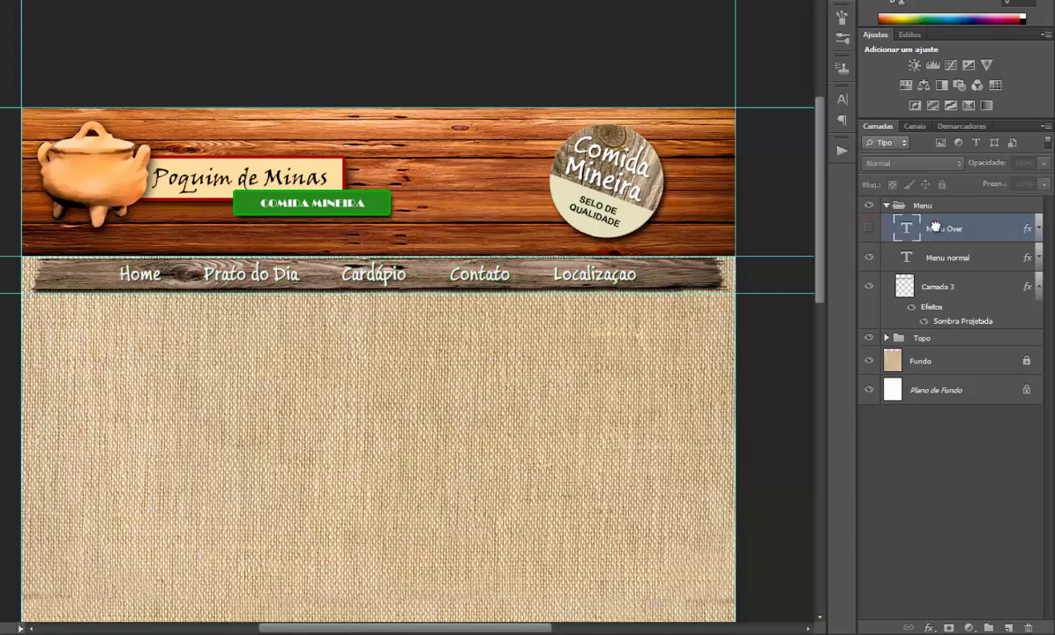
{"action": "left_click_drag", "start_coordinate": [936, 227], "coordinate": [971, 265]}
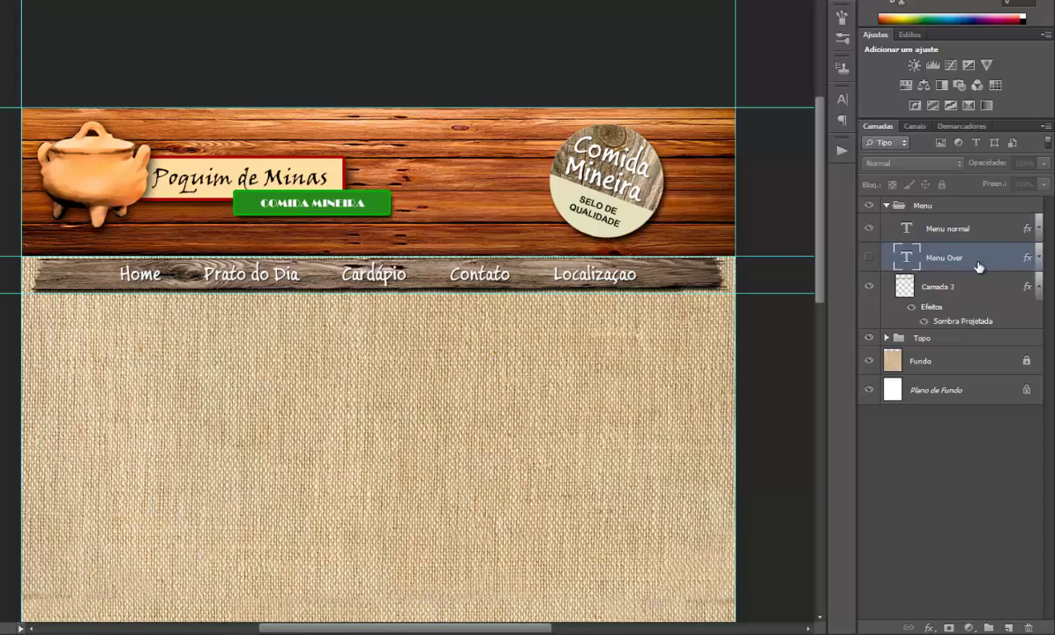
{"action": "left_click", "coordinate": [870, 258]}
Collapse the Menu layer group and save the layout file.
{"action": "left_click", "coordinate": [922, 205]}
{"action": "left_click", "coordinate": [886, 205]}
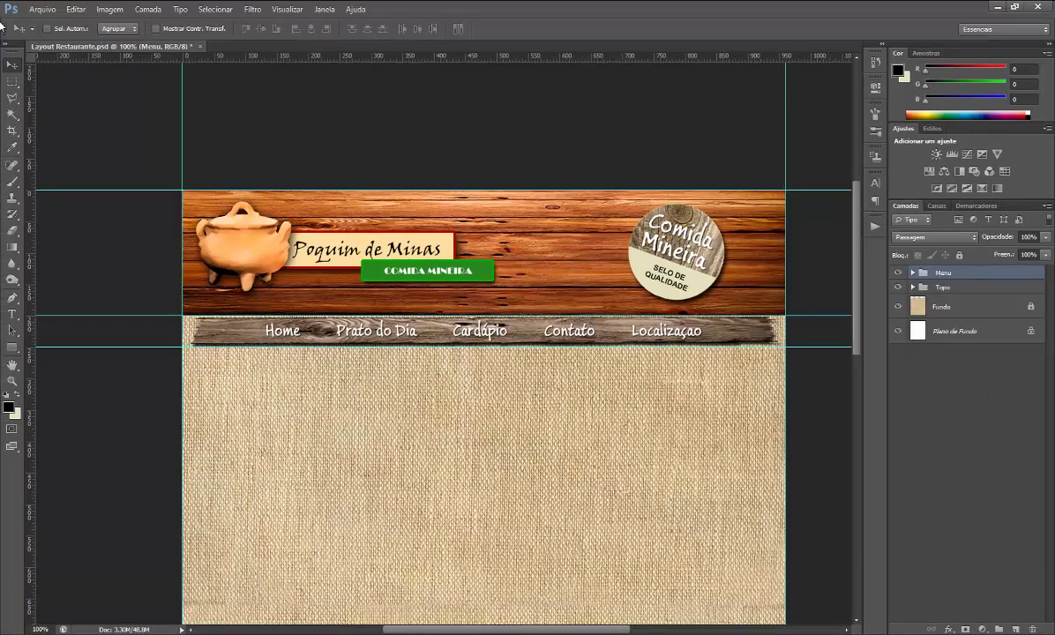
{"action": "left_click", "coordinate": [41, 9]}
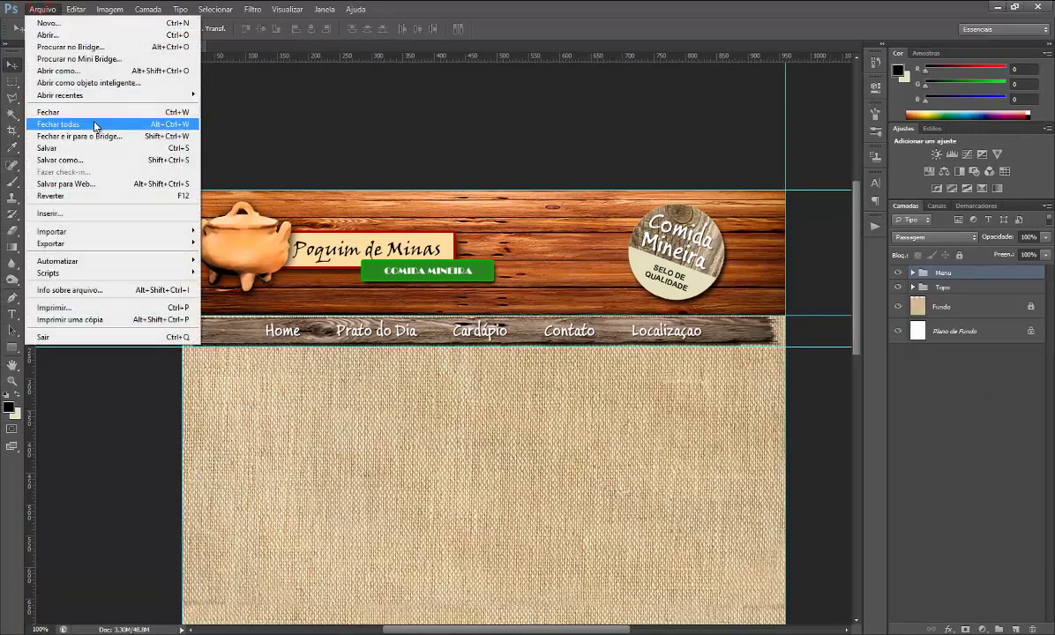
{"action": "left_click", "coordinate": [86, 144]}
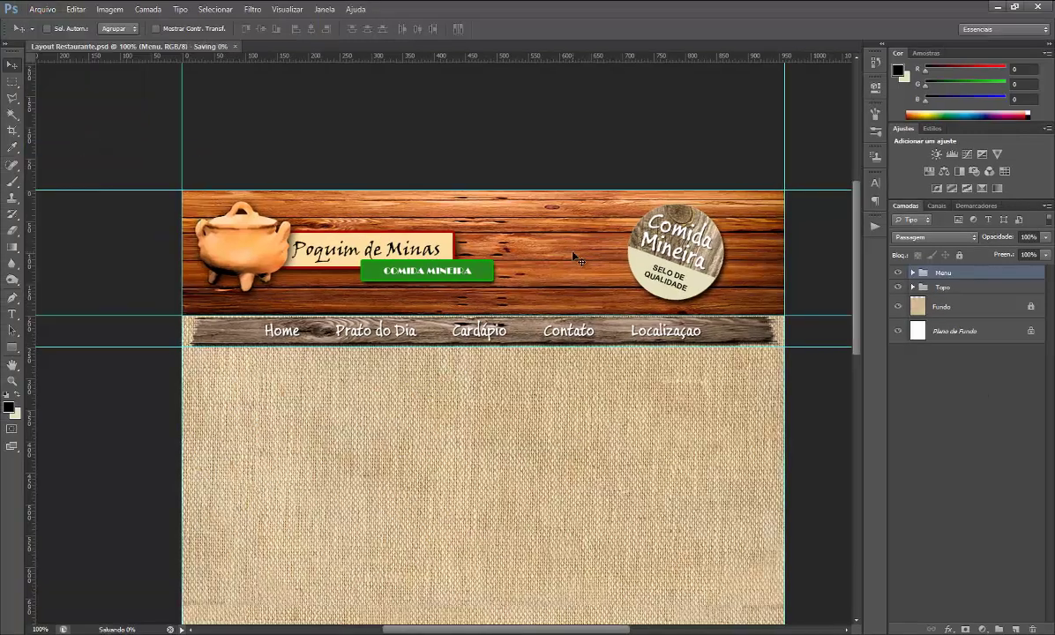
Zoom out to the full page, then zoom in to inspect the header and menu.
{"action": "key", "text": "ctrl+minus"}
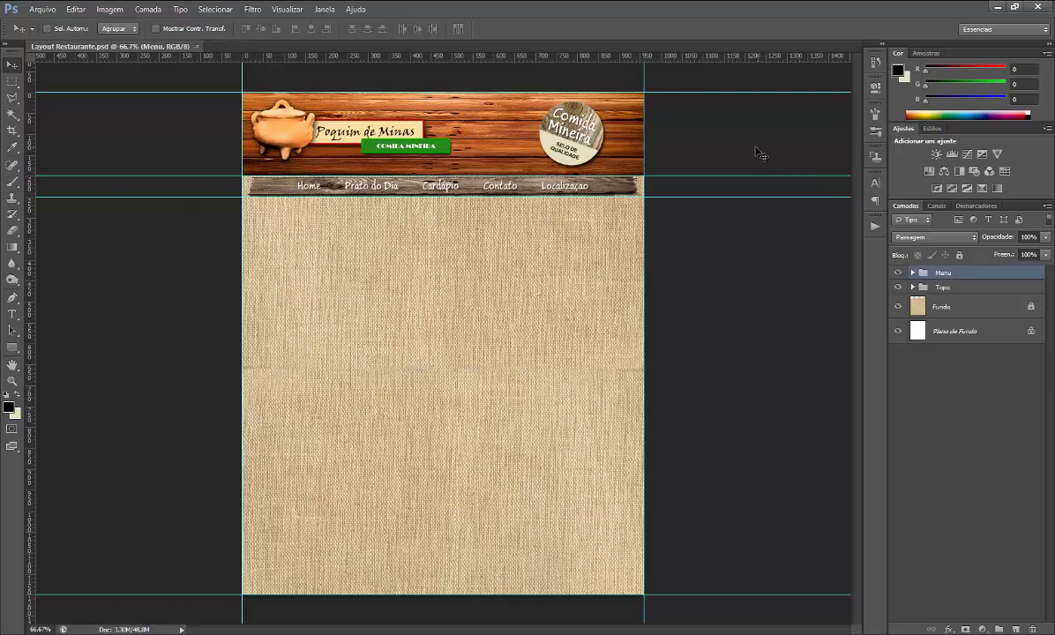
{"action": "key", "text": "ctrl+plus"}
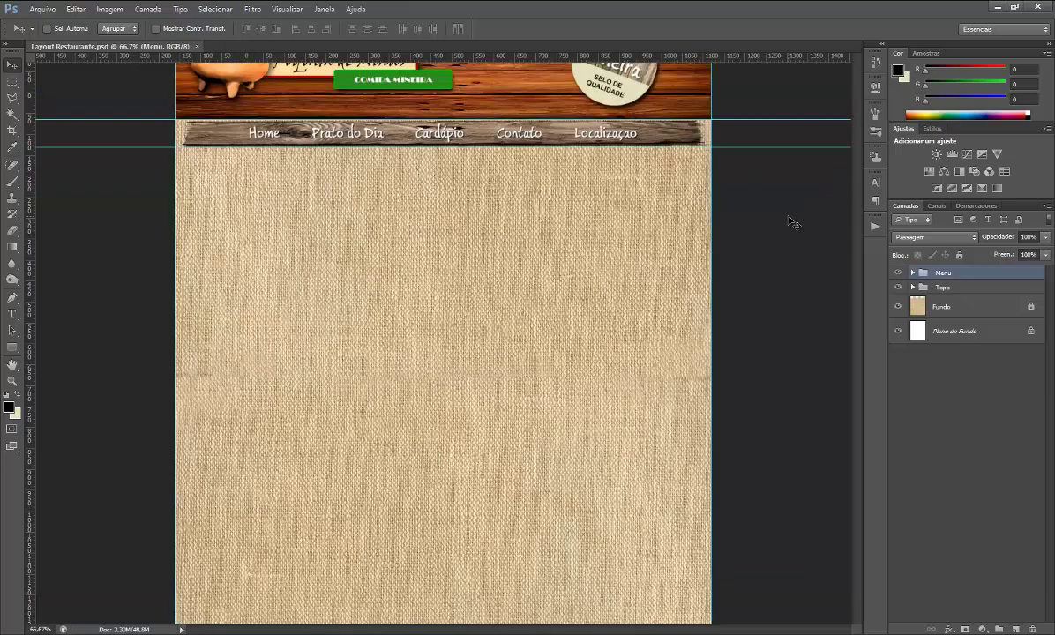
{"action": "scroll", "coordinate": [856, 315], "scroll_direction": "up", "scroll_amount": 5}
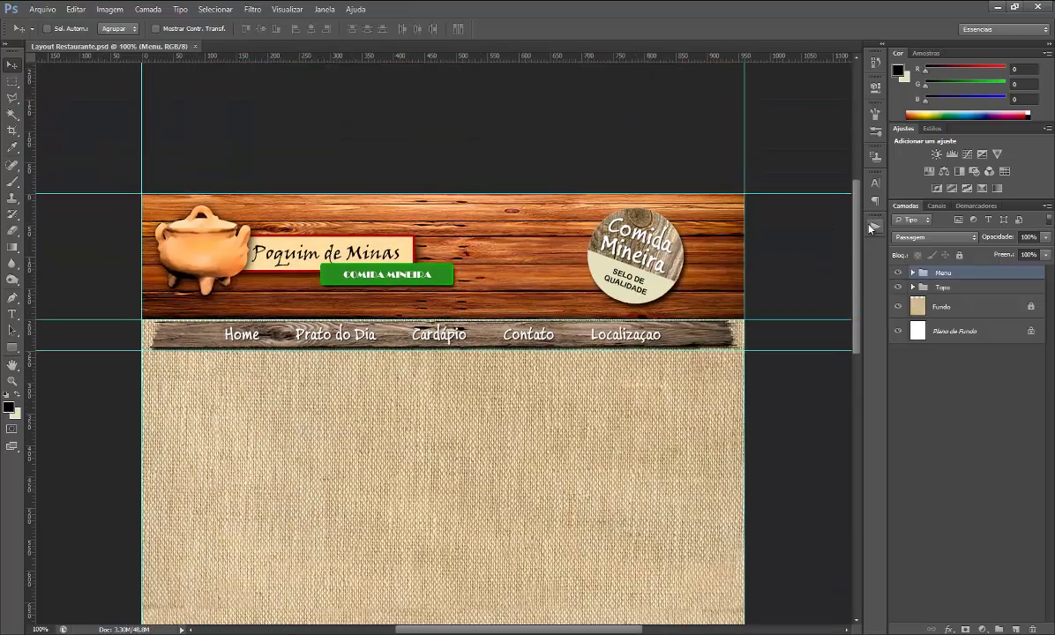
{"action": "key", "text": "ctrl+plus"}
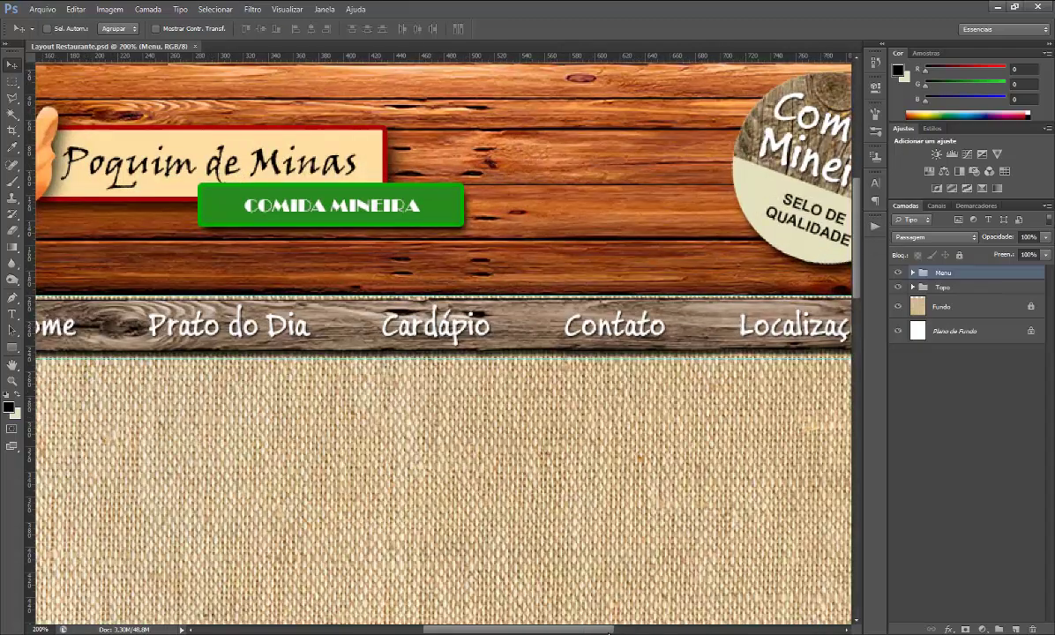
{"action": "mouse_move", "coordinate": [580, 632]}
{"action": "left_mouse_down"}
{"action": "mouse_move", "coordinate": [518, 632]}
{"action": "mouse_move", "coordinate": [603, 629]}
{"action": "left_mouse_up"}
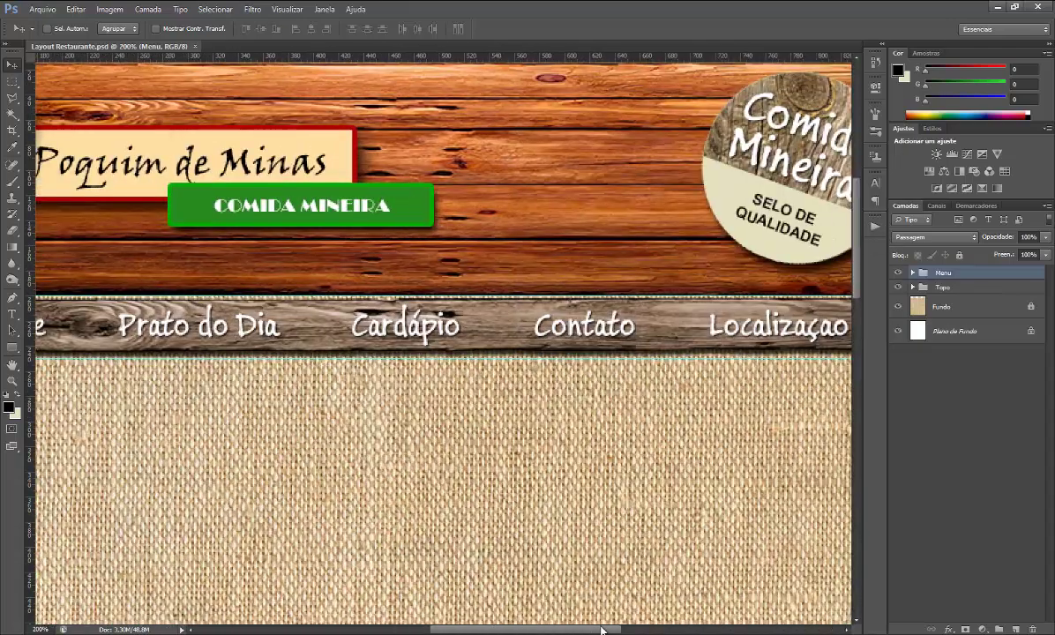
{"action": "key", "text": "ctrl+minus"}
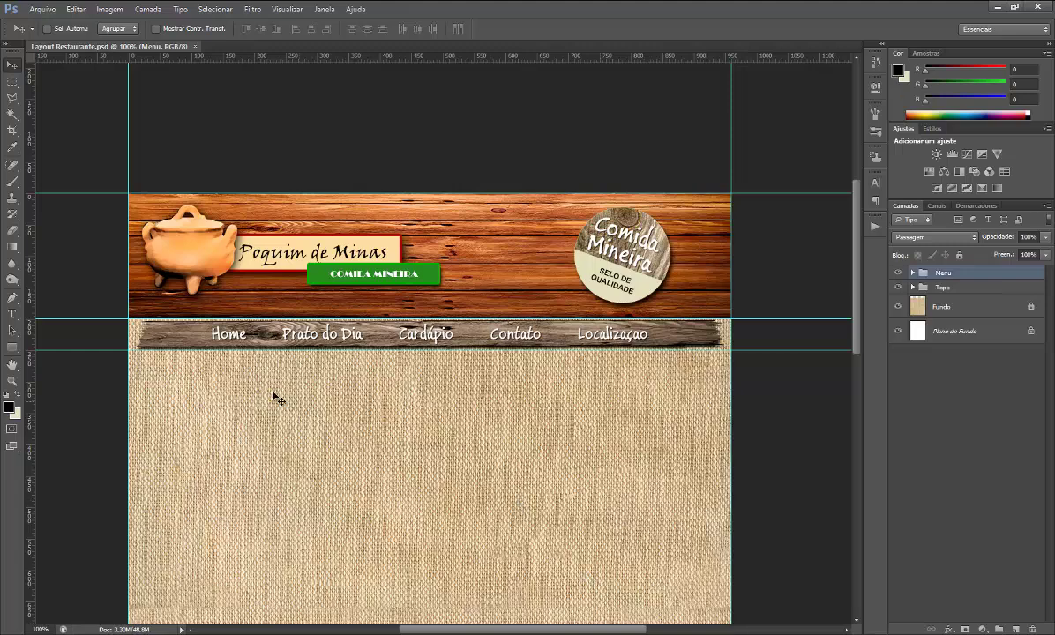